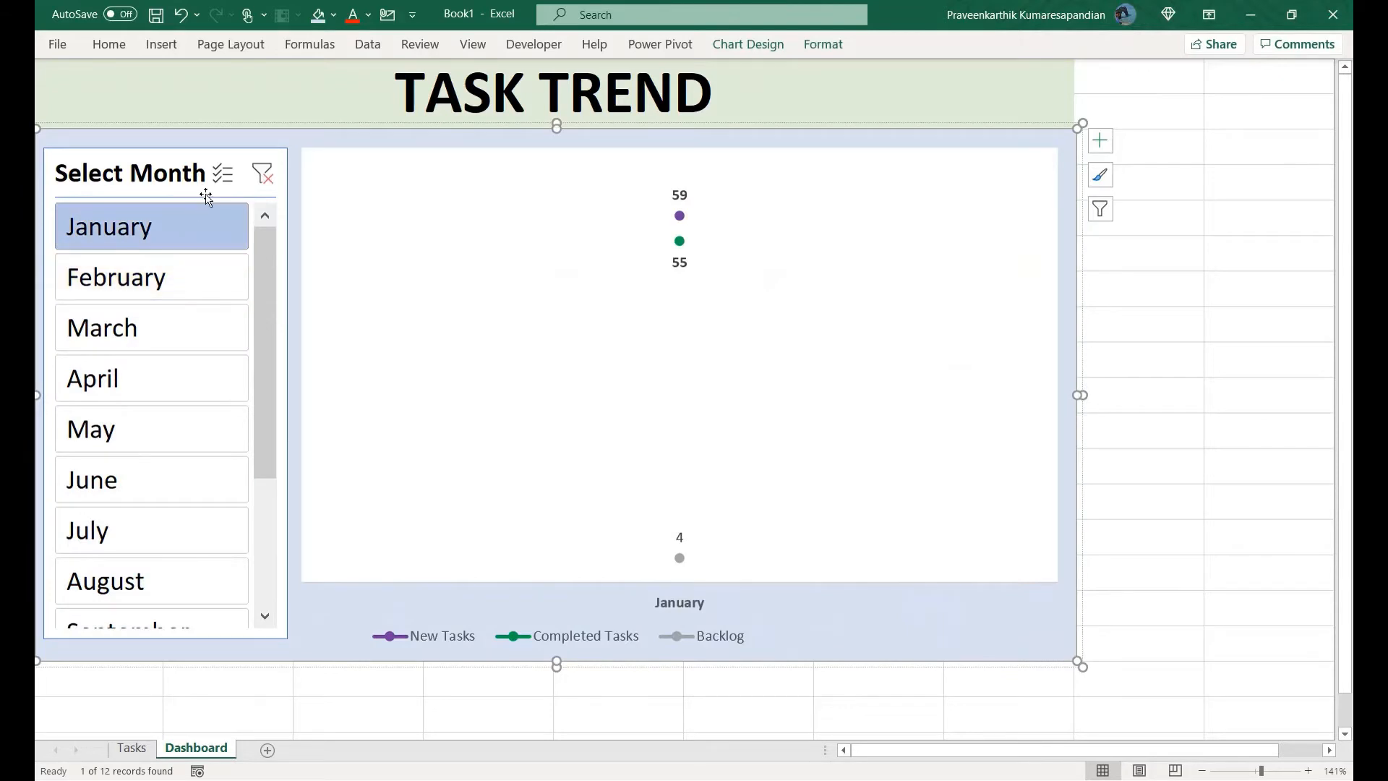
Add February through June to the January selection in the Select Month slicer, and clear the month filter.
{"action": "left_click", "coordinate": [222, 172]}
{"action": "left_click", "coordinate": [186, 273]}
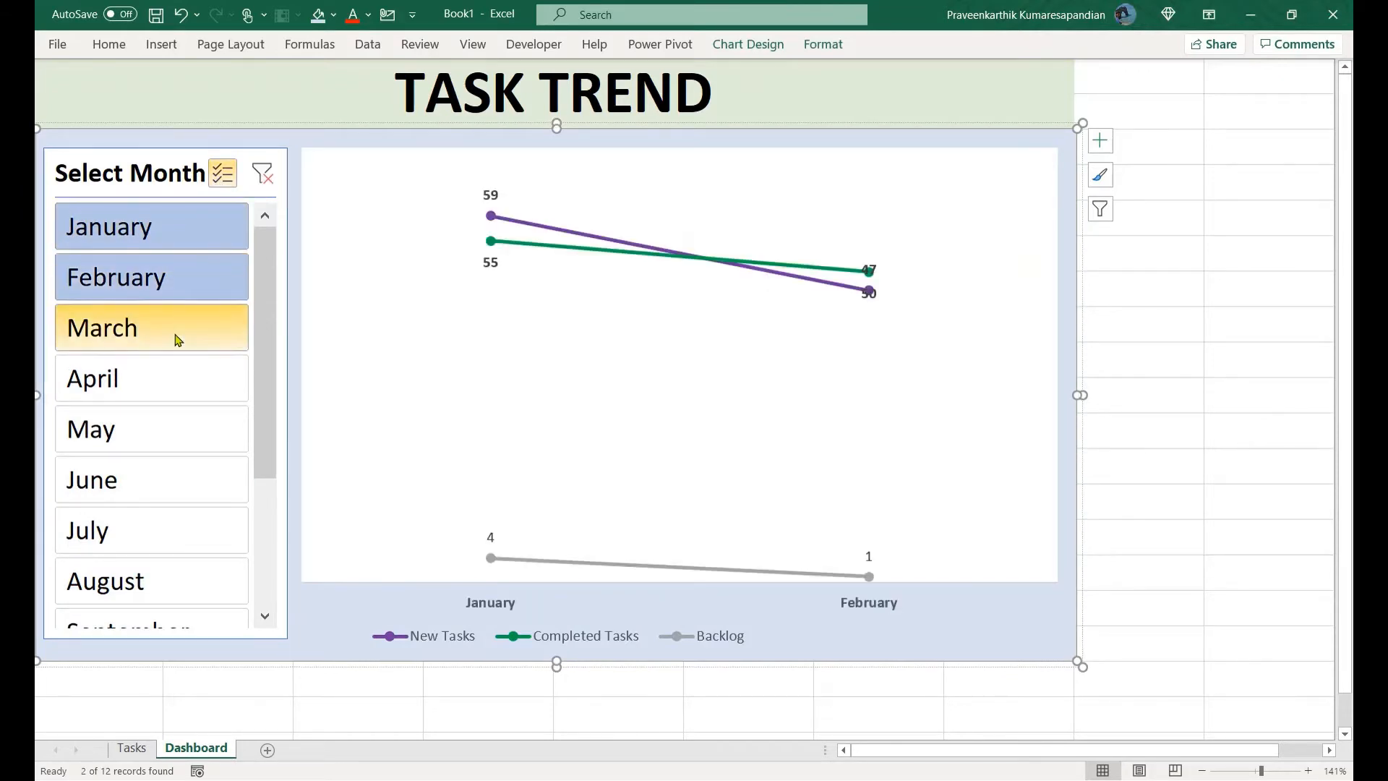
{"action": "left_click", "coordinate": [177, 339]}
{"action": "left_click", "coordinate": [183, 373]}
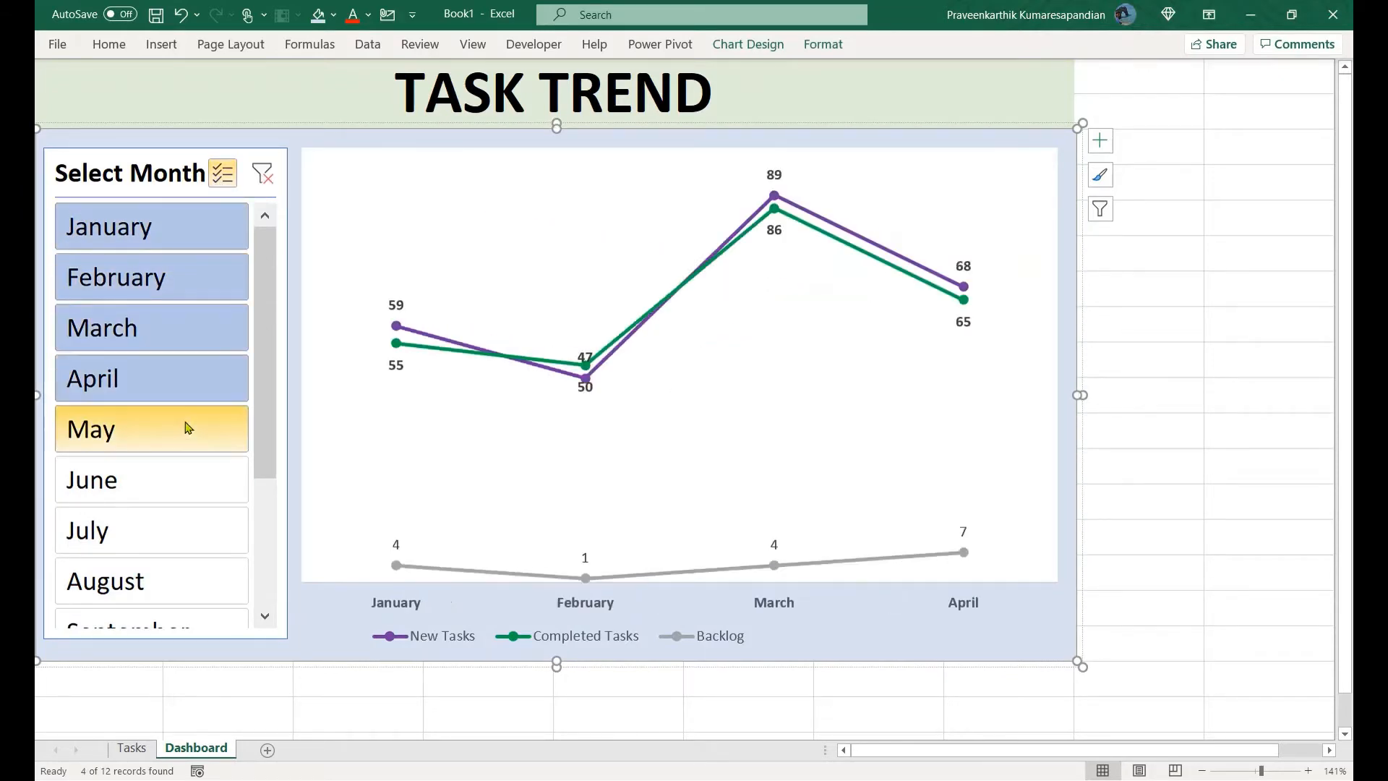
{"action": "left_click", "coordinate": [187, 427]}
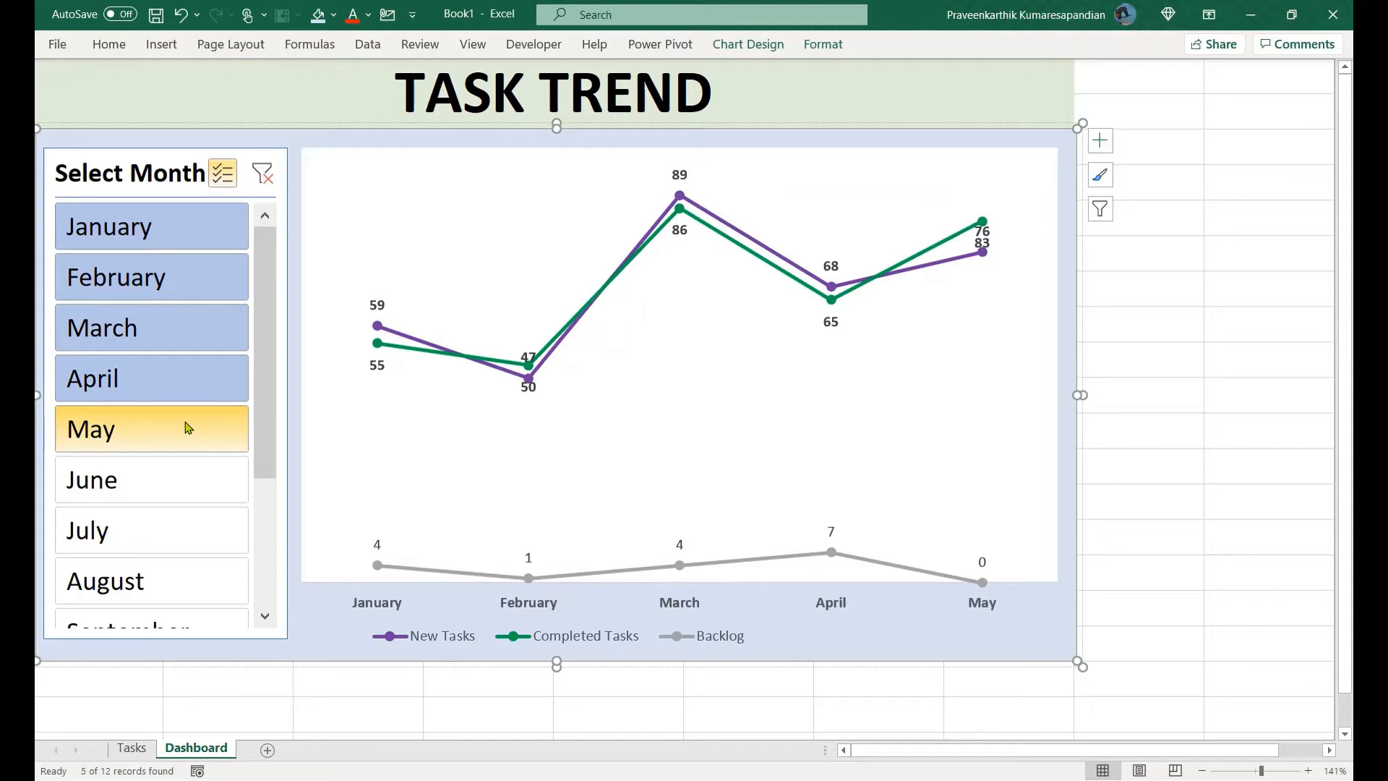
{"action": "left_click", "coordinate": [180, 477]}
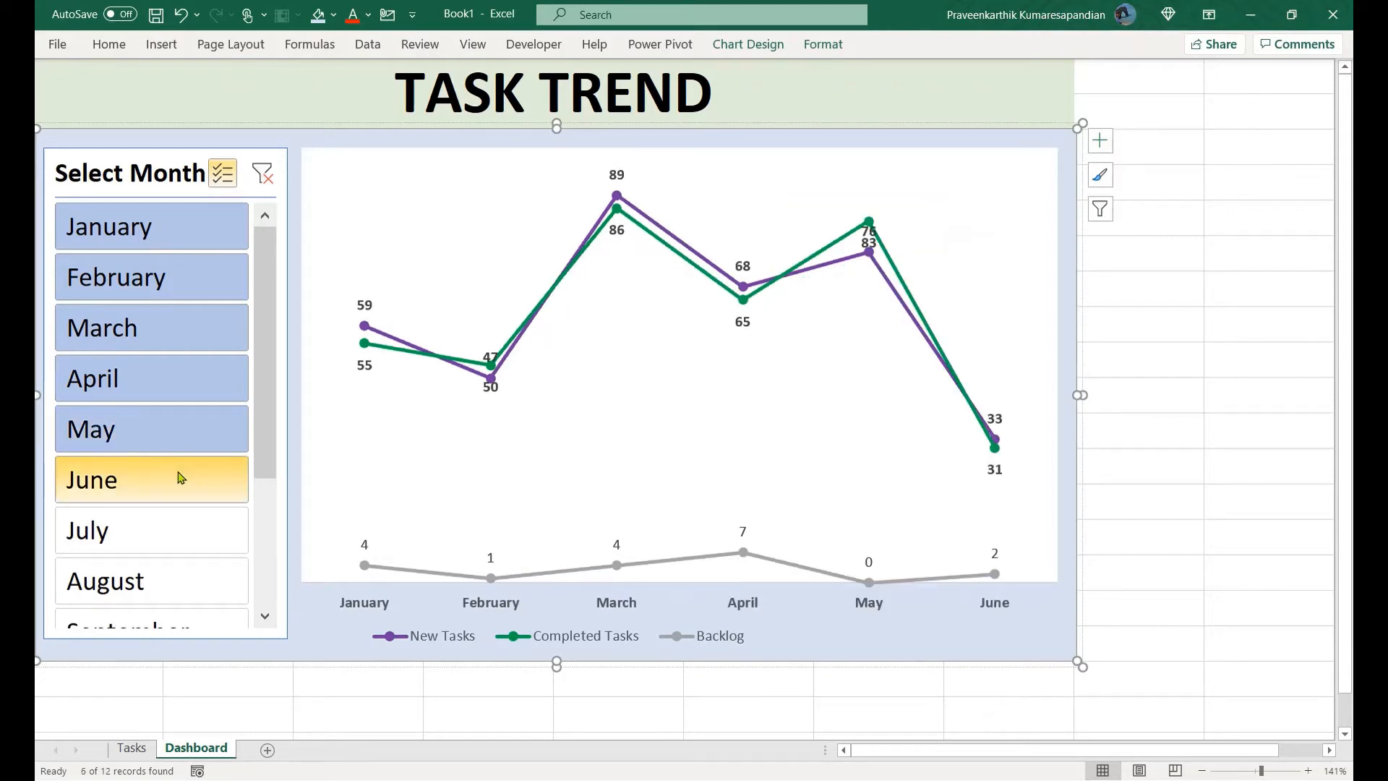
{"action": "left_click", "coordinate": [265, 182]}
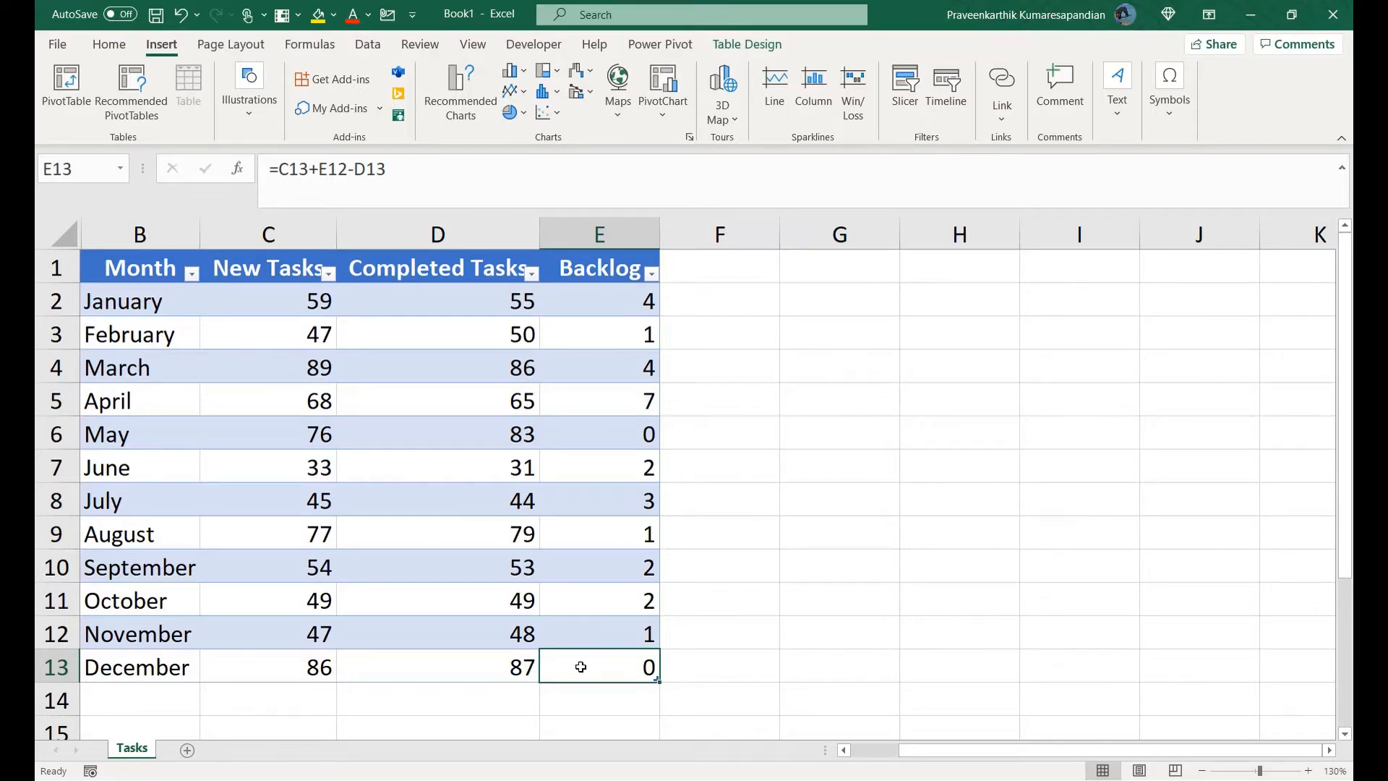
Highlight the whole task table, B1:E13, to review its data, and return to the December backlog cell.
{"action": "key", "text": "shift+Left"}
{"action": "key", "text": "shift+Left"}
{"action": "key", "text": "shift+Left"}
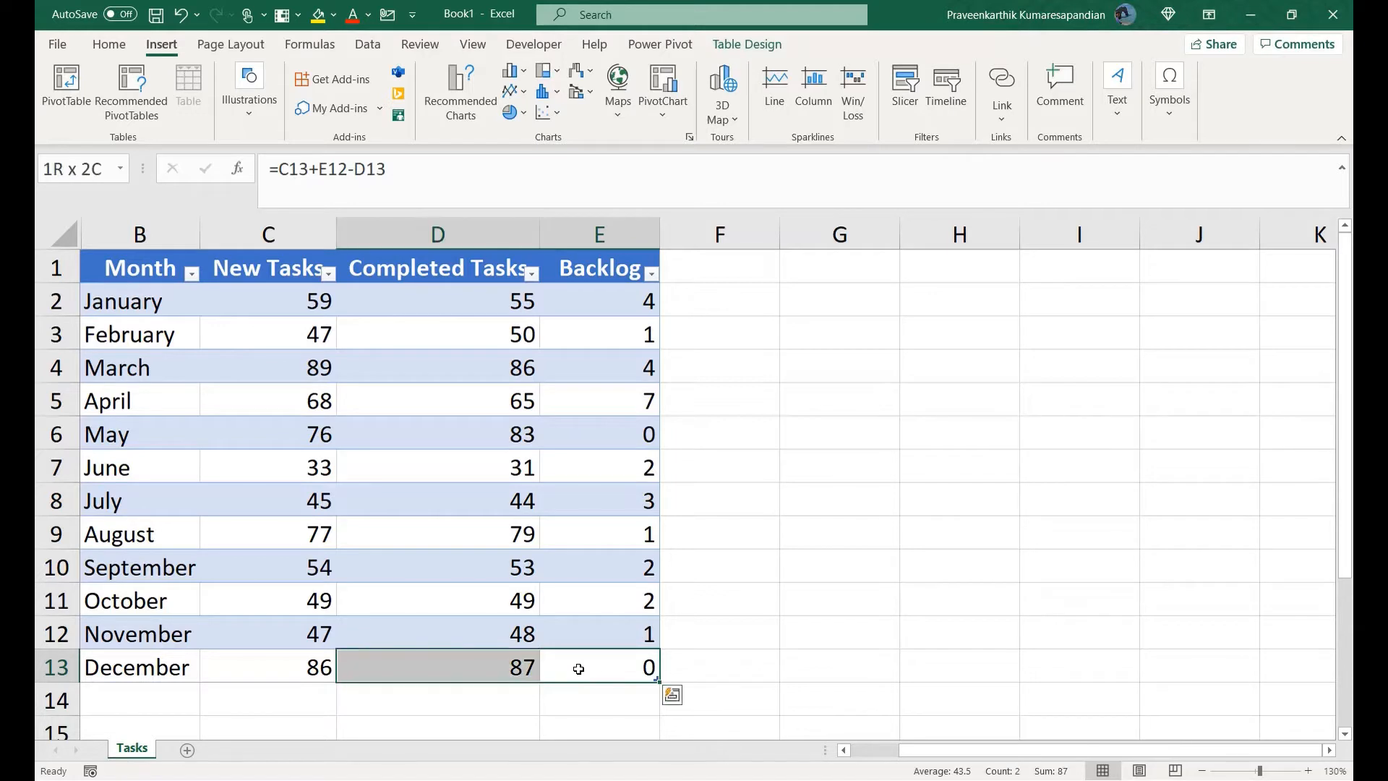
{"action": "key", "text": "shift+Up"}
{"action": "key", "text": "shift+Up"}
{"action": "key", "text": "shift+Up"}
{"action": "key", "text": "shift+Up"}
{"action": "key", "text": "shift+Up"}
{"action": "key", "text": "shift+Up"}
{"action": "key", "text": "shift+Up"}
{"action": "key", "text": "shift+Up"}
{"action": "key", "text": "shift+Up"}
{"action": "key", "text": "shift+Up"}
{"action": "key", "text": "shift+Up"}
{"action": "key", "text": "shift+Up"}
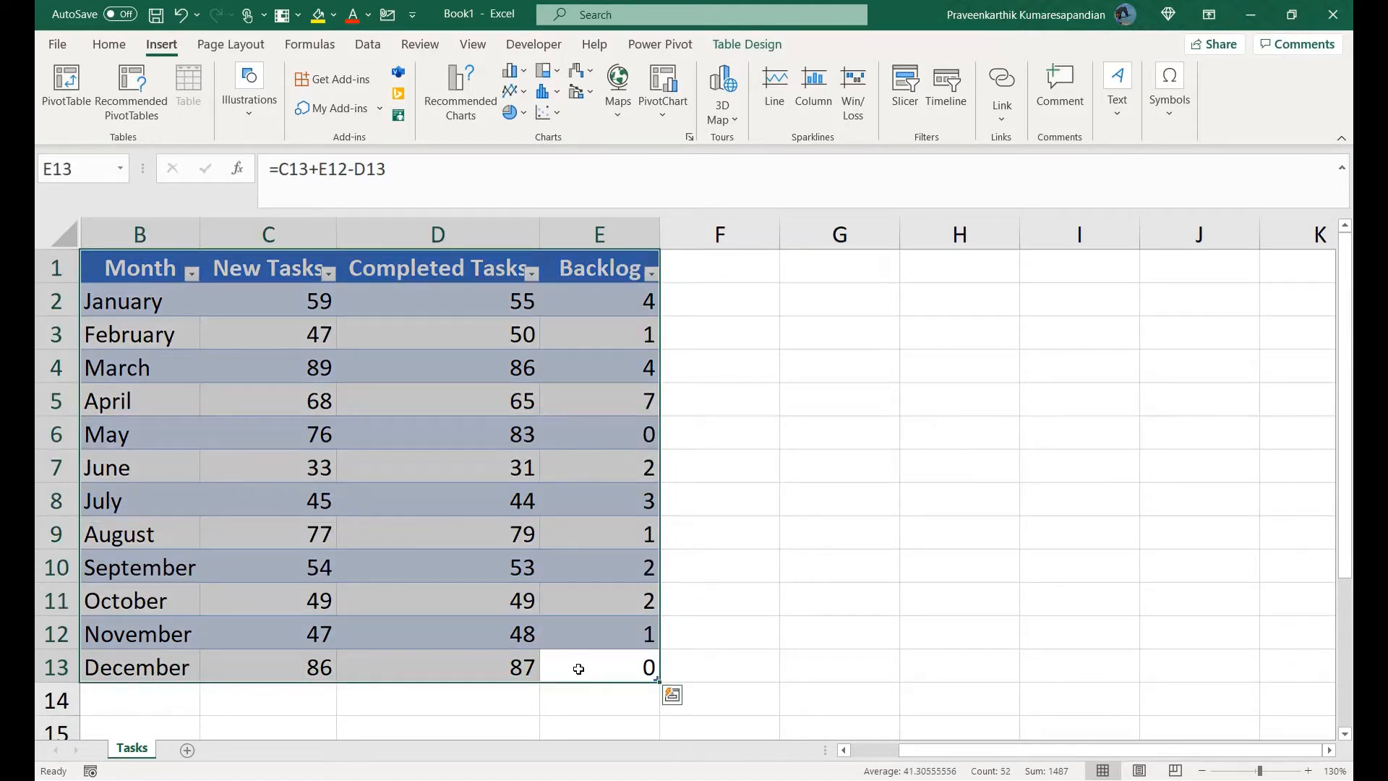
{"action": "left_click", "coordinate": [588, 659]}
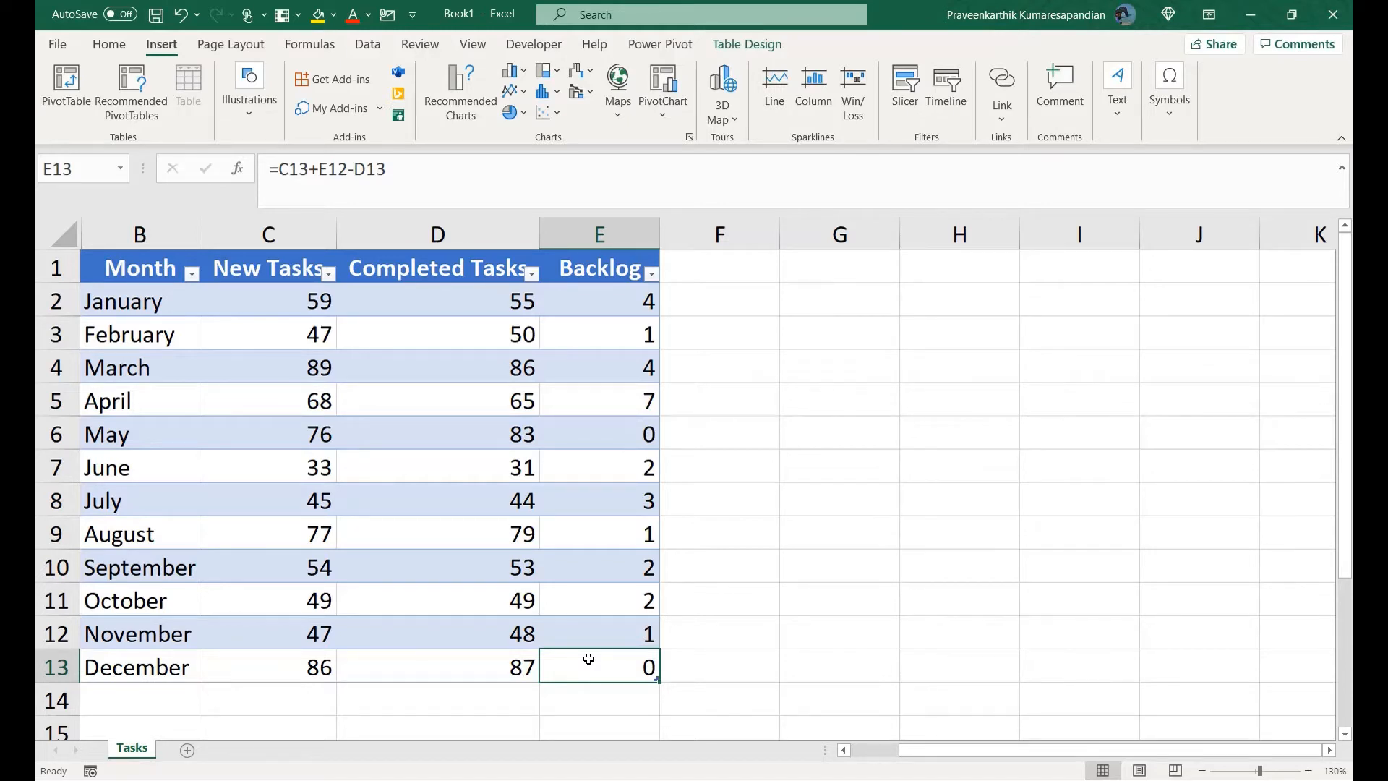
Insert a 2-D line chart with markers from the task table and place it beside the table.
{"action": "left_click", "coordinate": [500, 451]}
{"action": "left_click", "coordinate": [491, 356]}
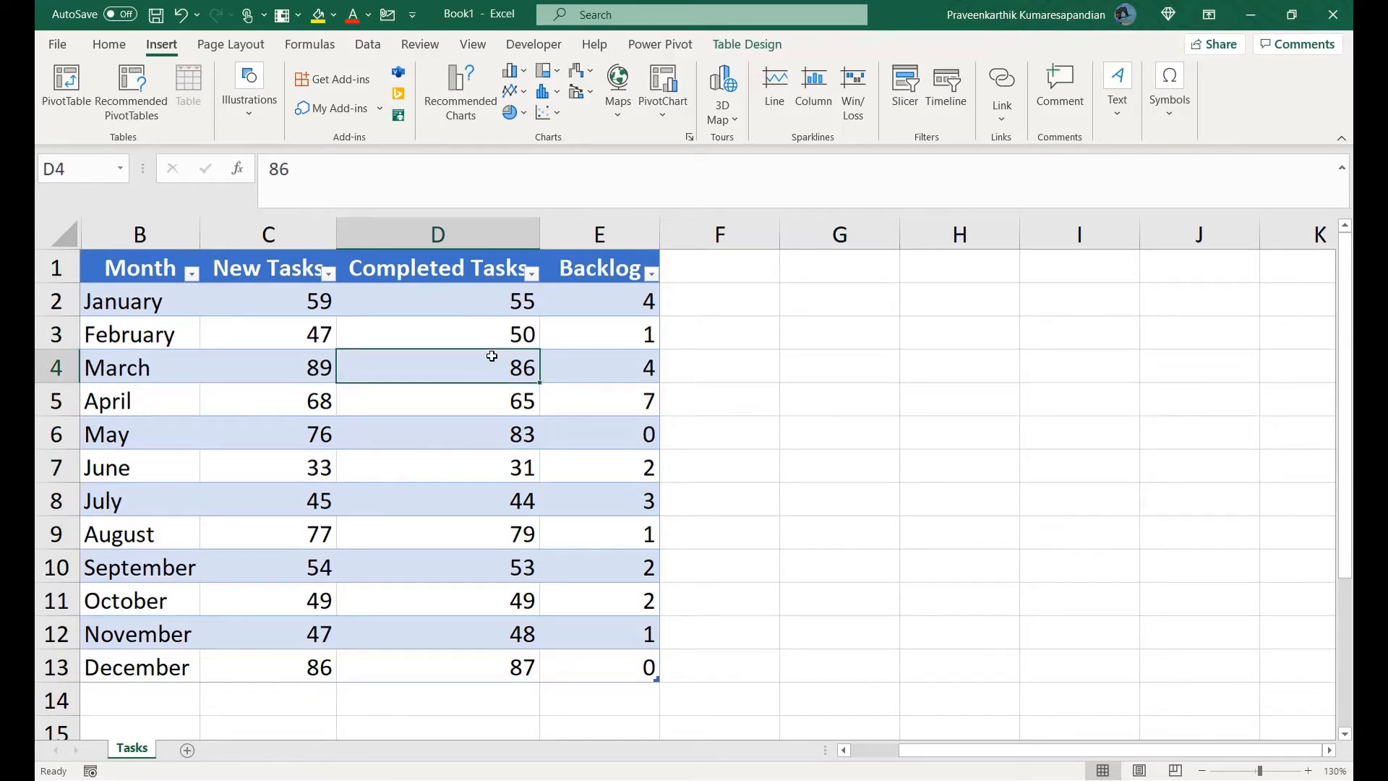
{"action": "left_click", "coordinate": [517, 92]}
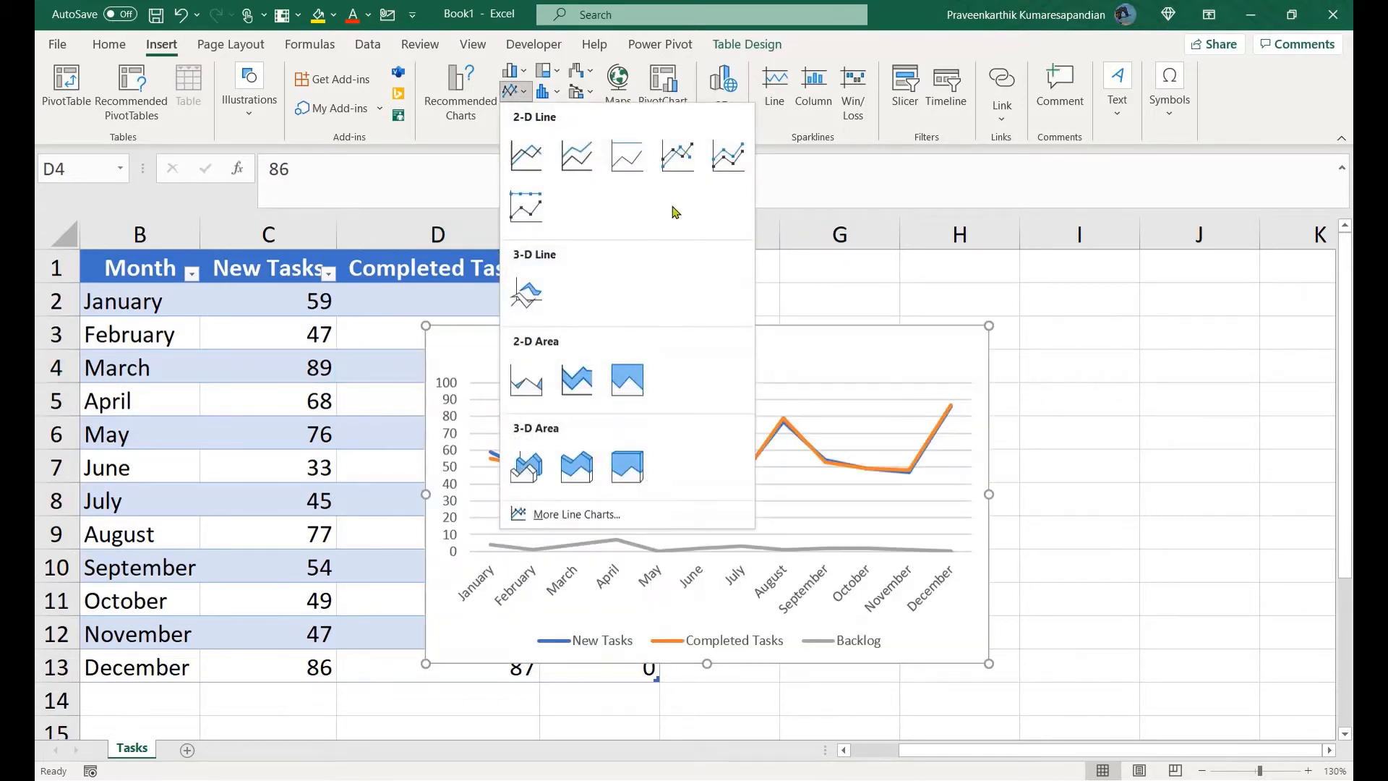
{"action": "left_click", "coordinate": [677, 155]}
{"action": "left_click_drag", "start_coordinate": [896, 345], "coordinate": [1178, 297]}
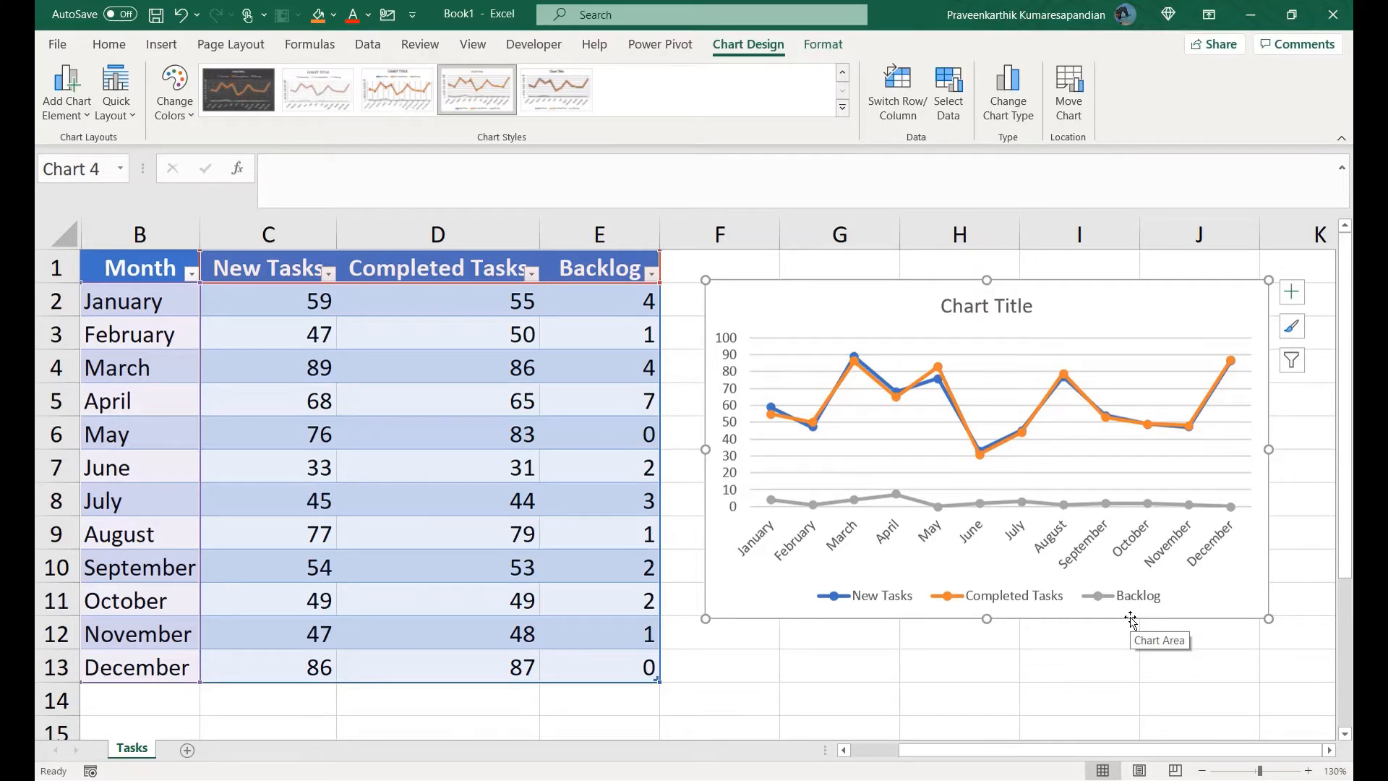
Insert a Month slicer for the task table and place it over the Backlog column, level with the header row.
{"action": "left_click", "coordinate": [864, 344]}
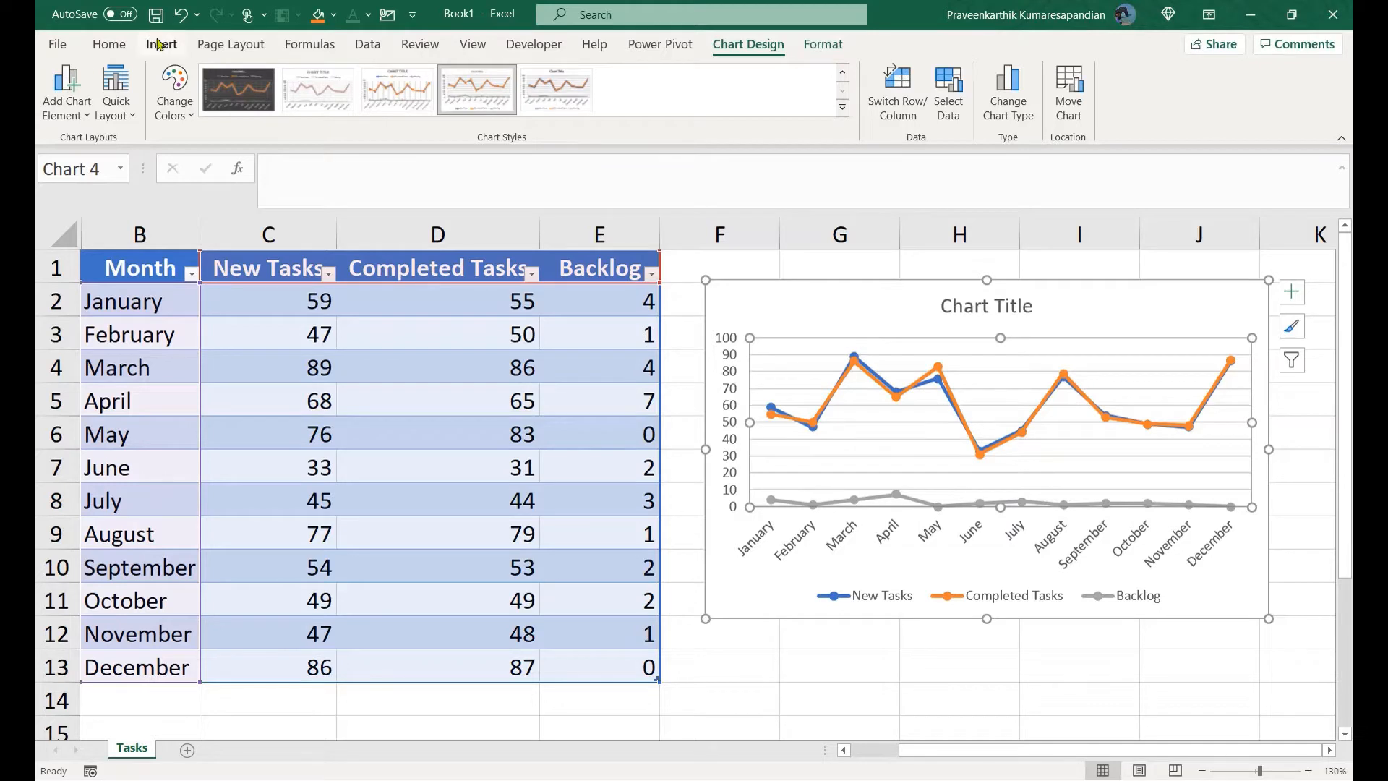
{"action": "left_click", "coordinate": [108, 44]}
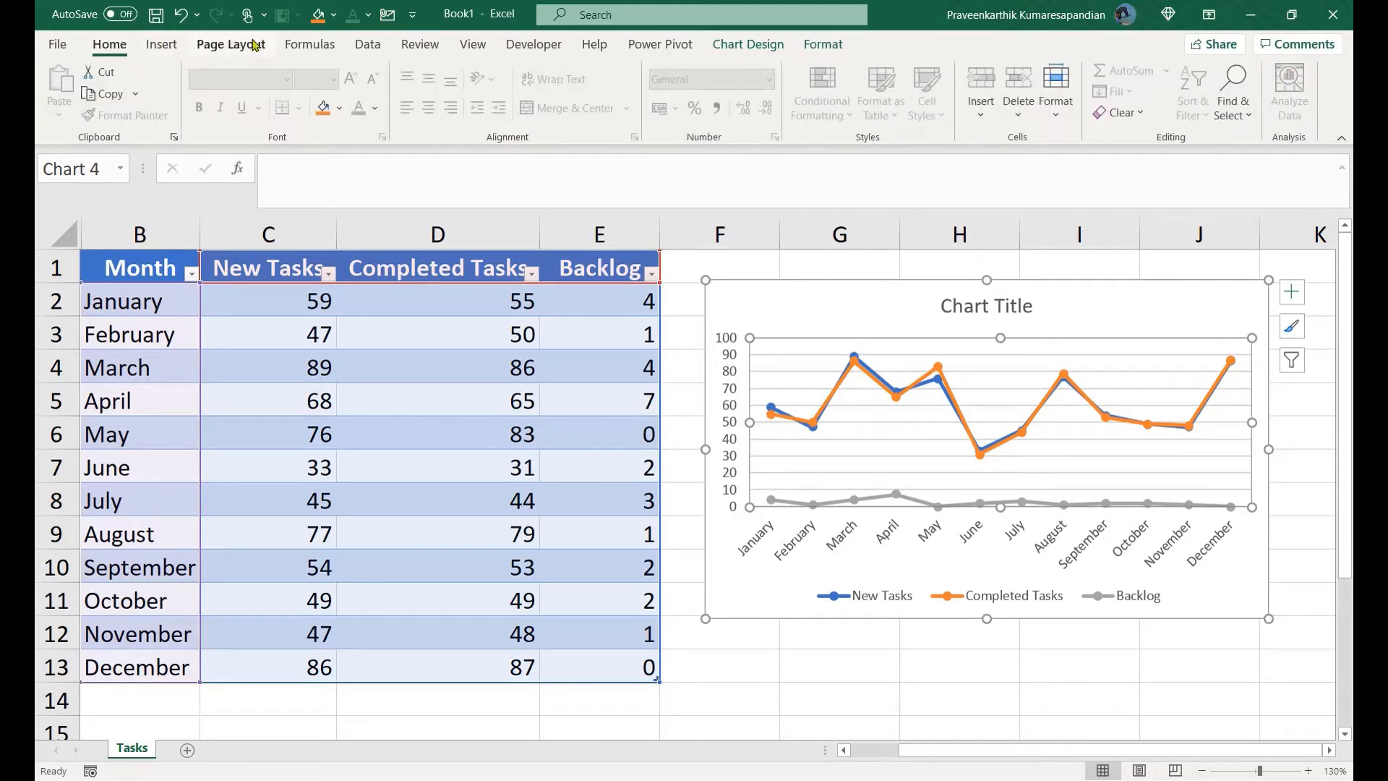
{"action": "left_click", "coordinate": [163, 45]}
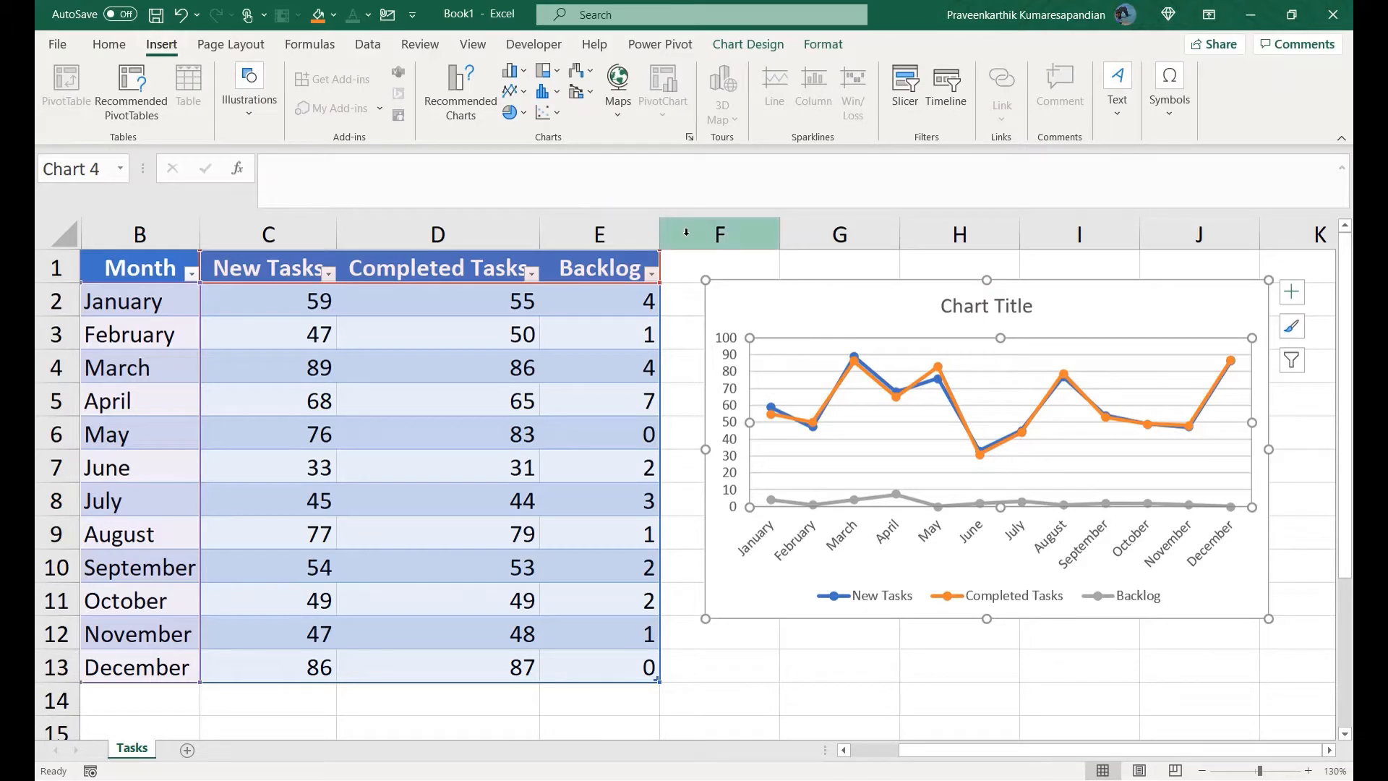
{"action": "left_click", "coordinate": [586, 351]}
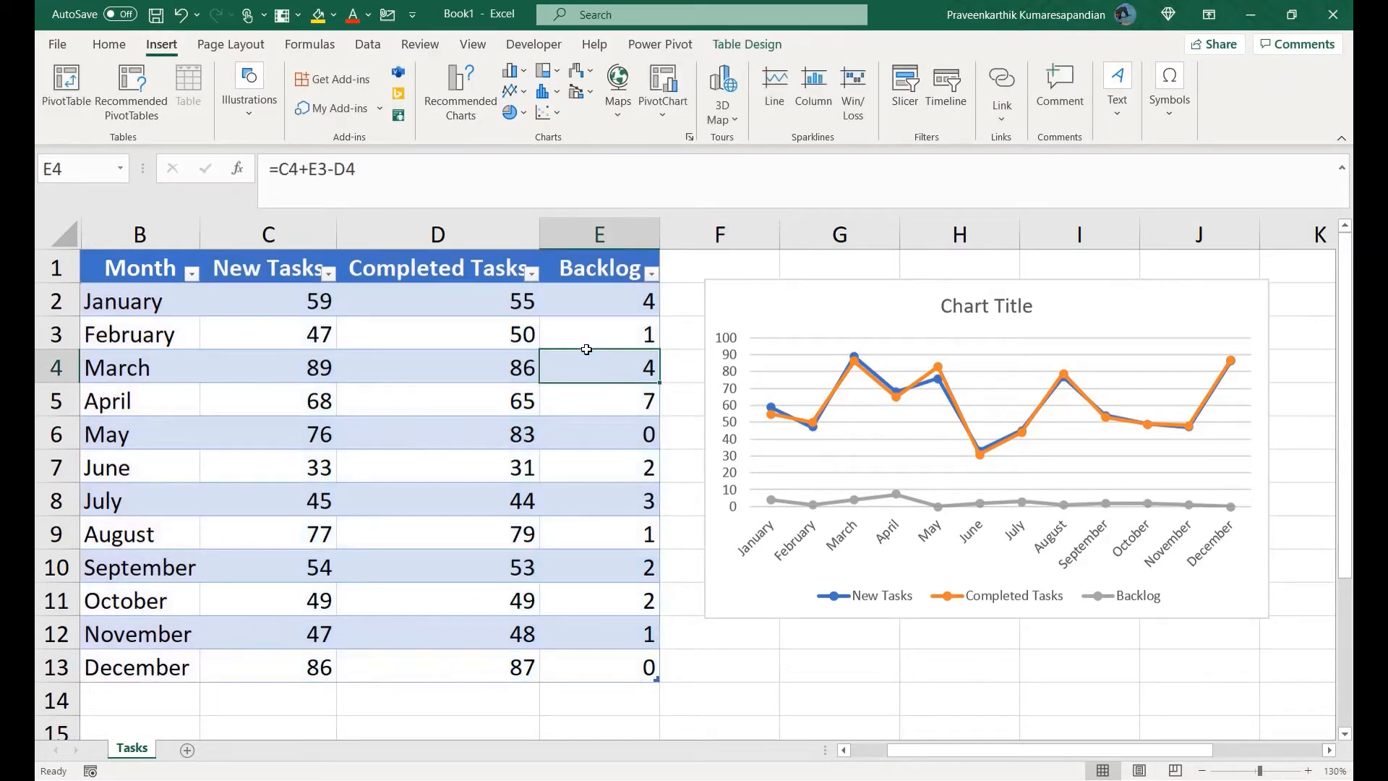
{"action": "left_click", "coordinate": [905, 94]}
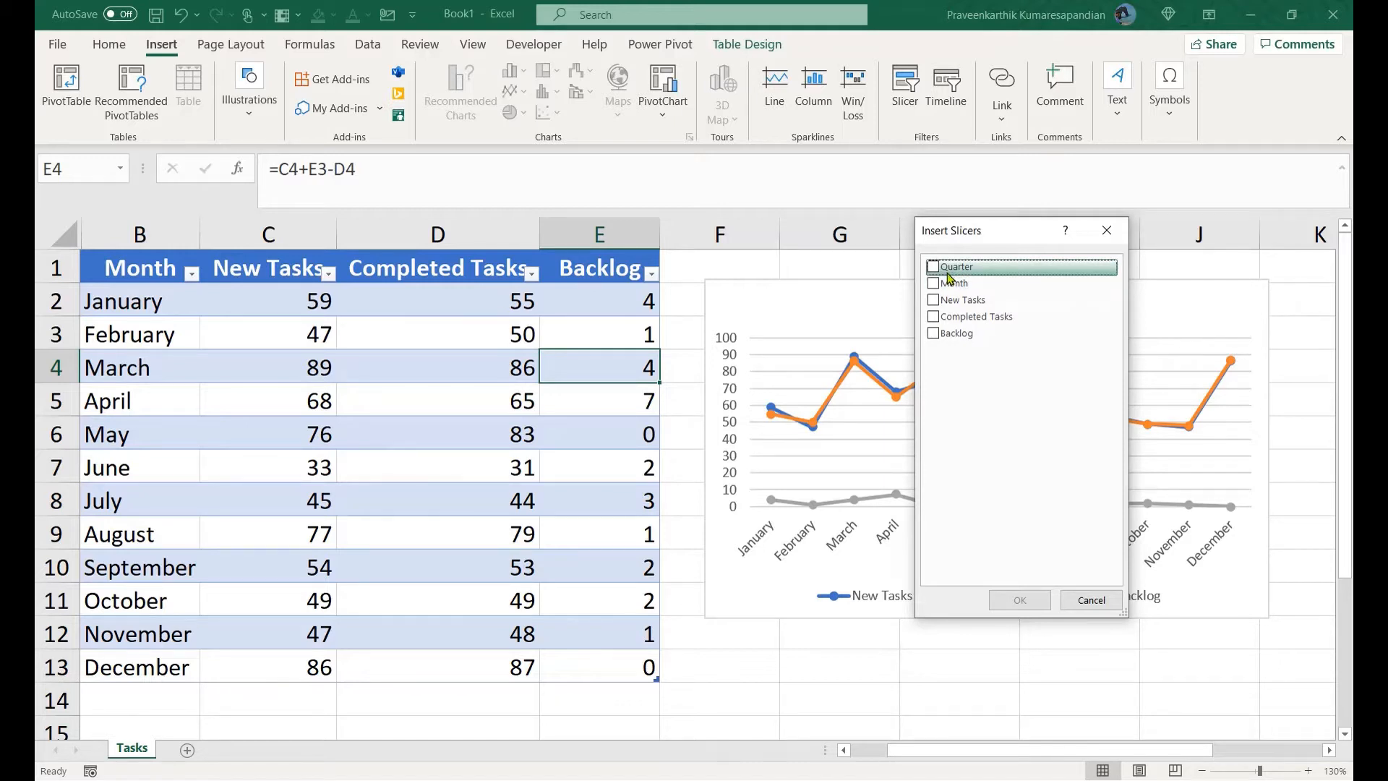
{"action": "left_click", "coordinate": [933, 285]}
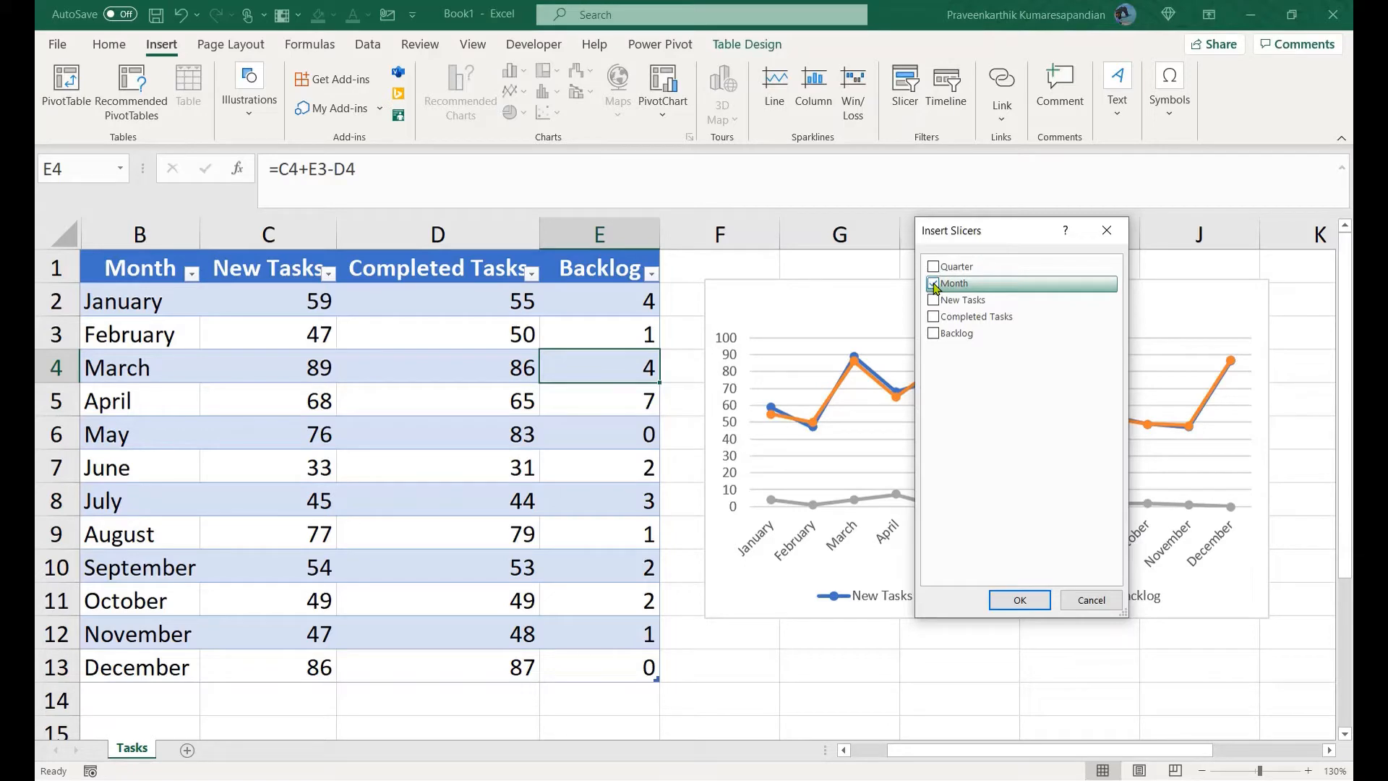
{"action": "left_click", "coordinate": [1018, 601]}
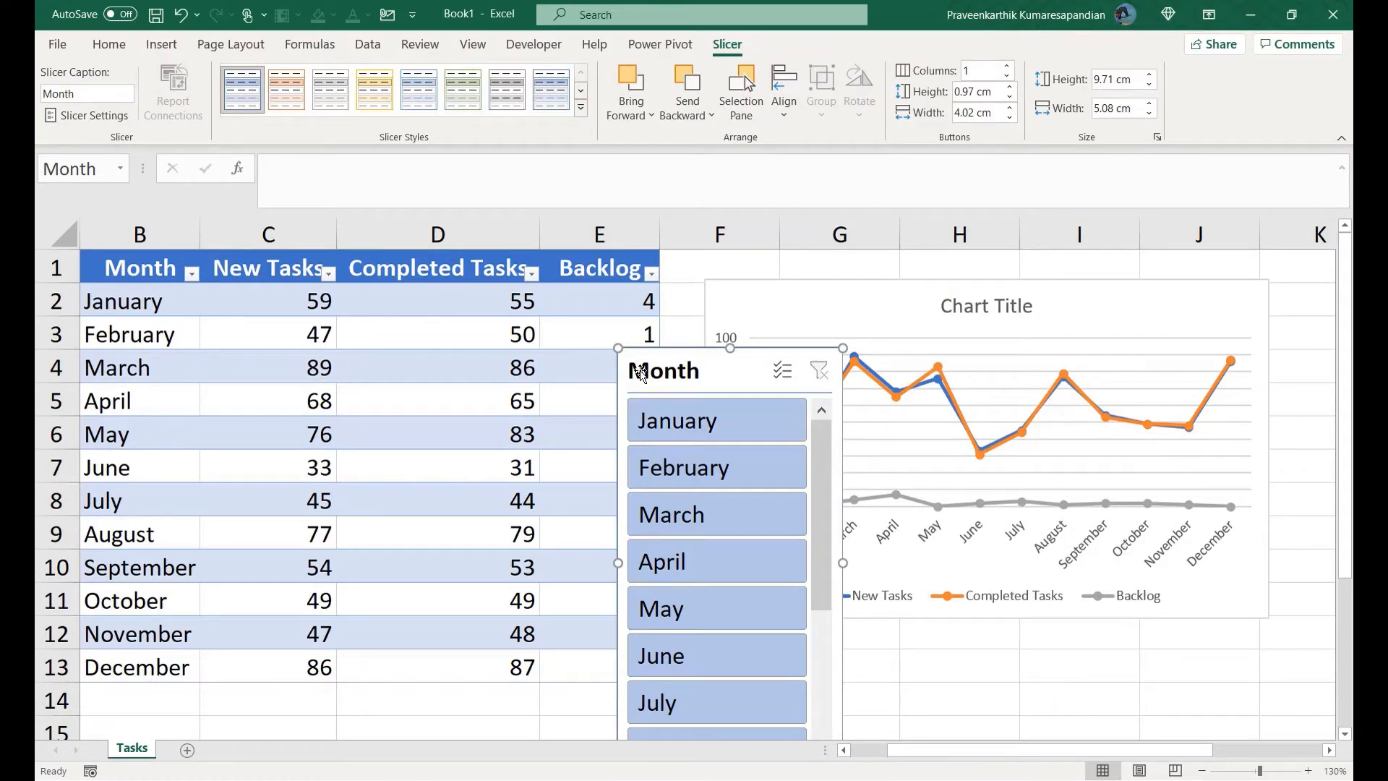
{"action": "left_click_drag", "start_coordinate": [640, 372], "coordinate": [552, 199]}
{"action": "left_click_drag", "start_coordinate": [676, 370], "coordinate": [587, 273]}
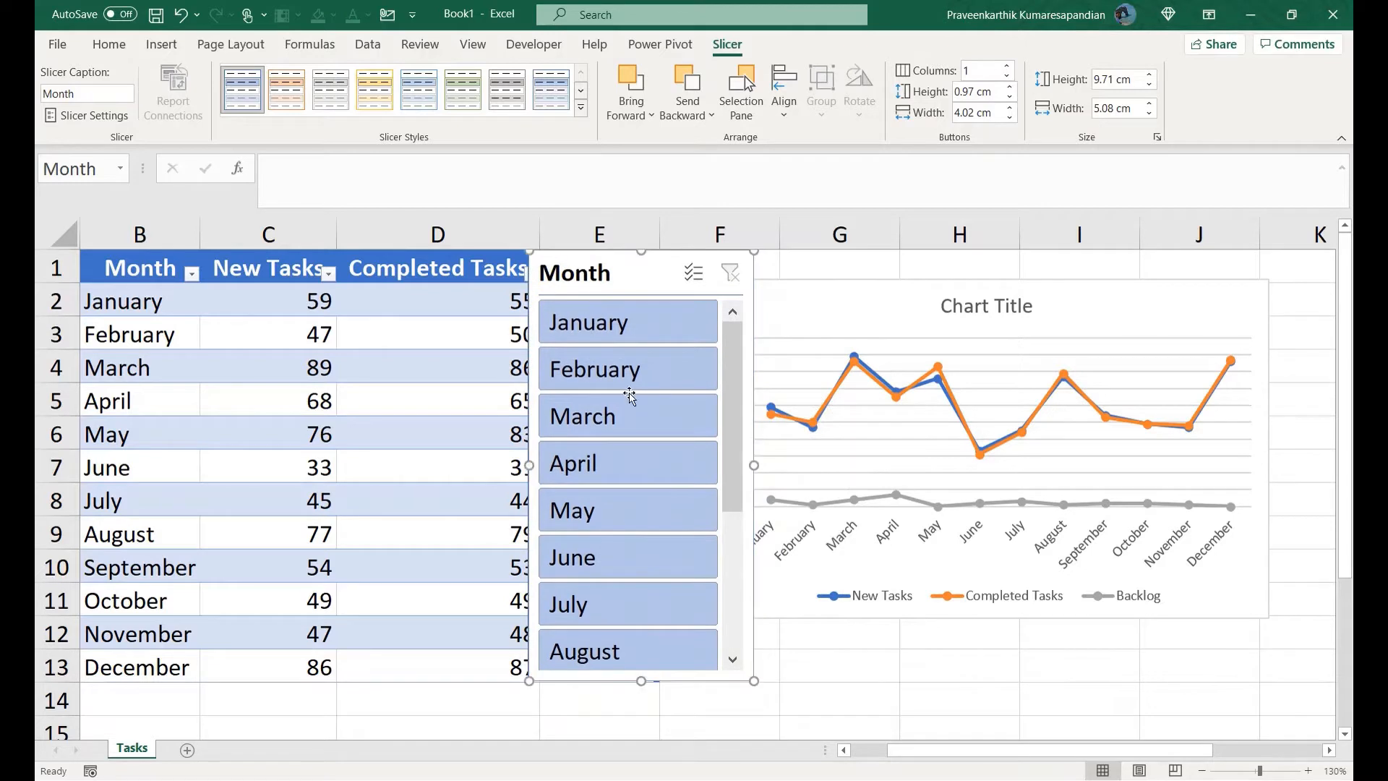
{"action": "left_click", "coordinate": [735, 629]}
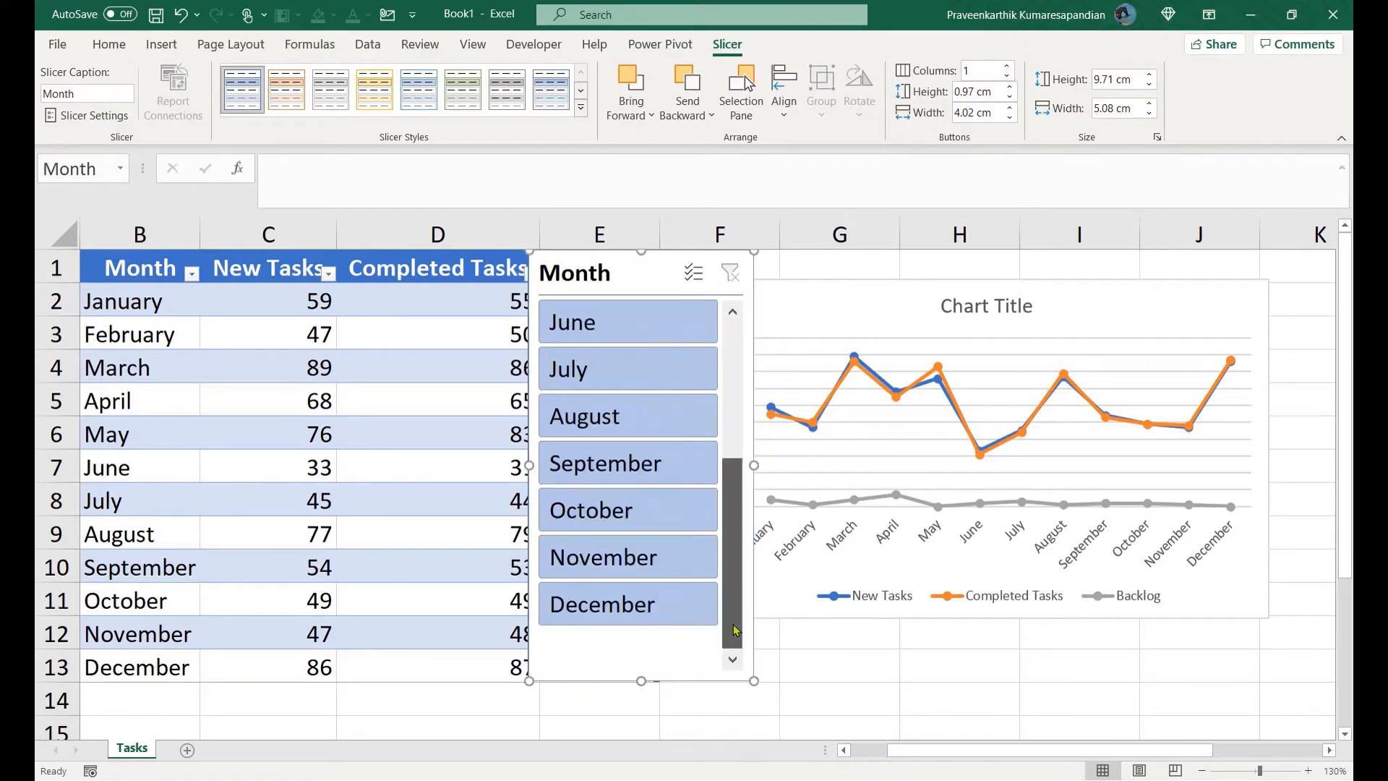
{"action": "left_click_drag", "start_coordinate": [736, 629], "coordinate": [732, 430]}
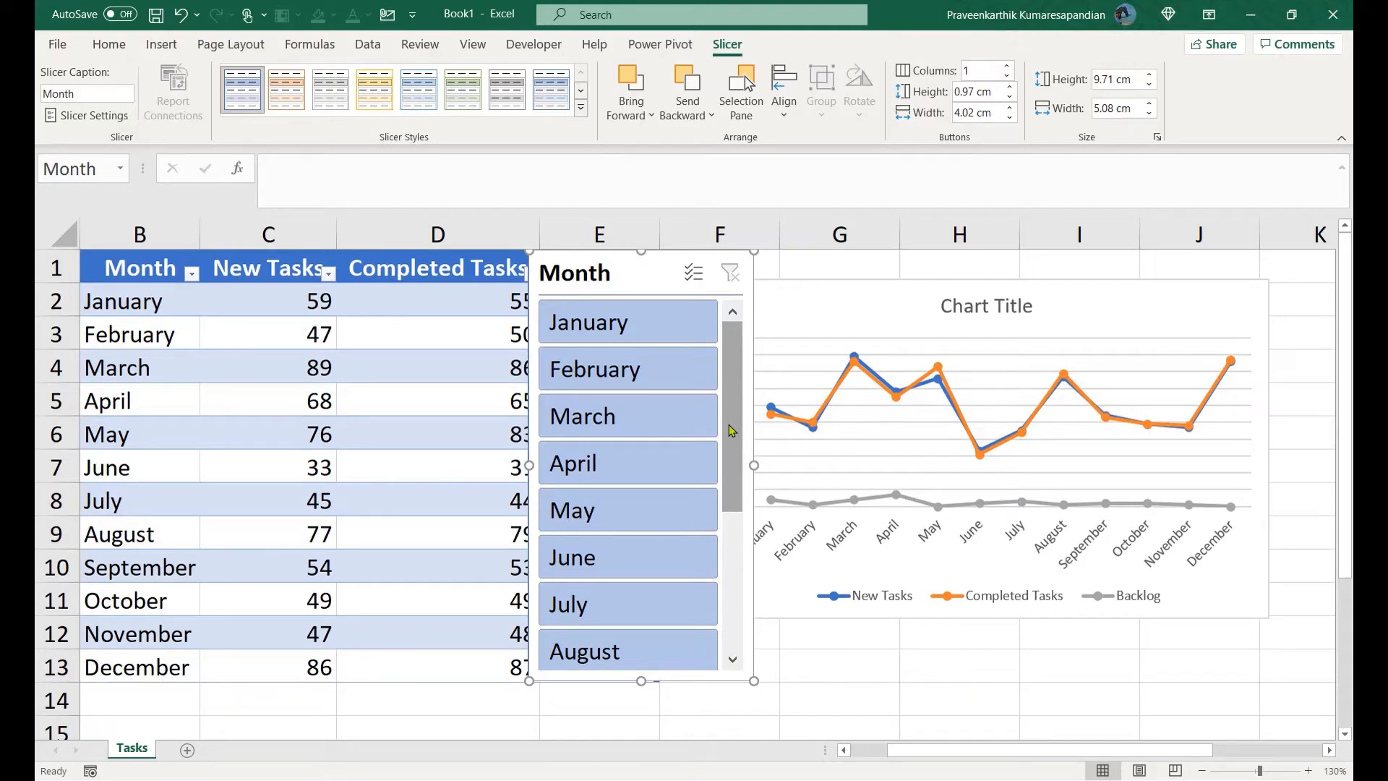
{"action": "left_click", "coordinate": [581, 108]}
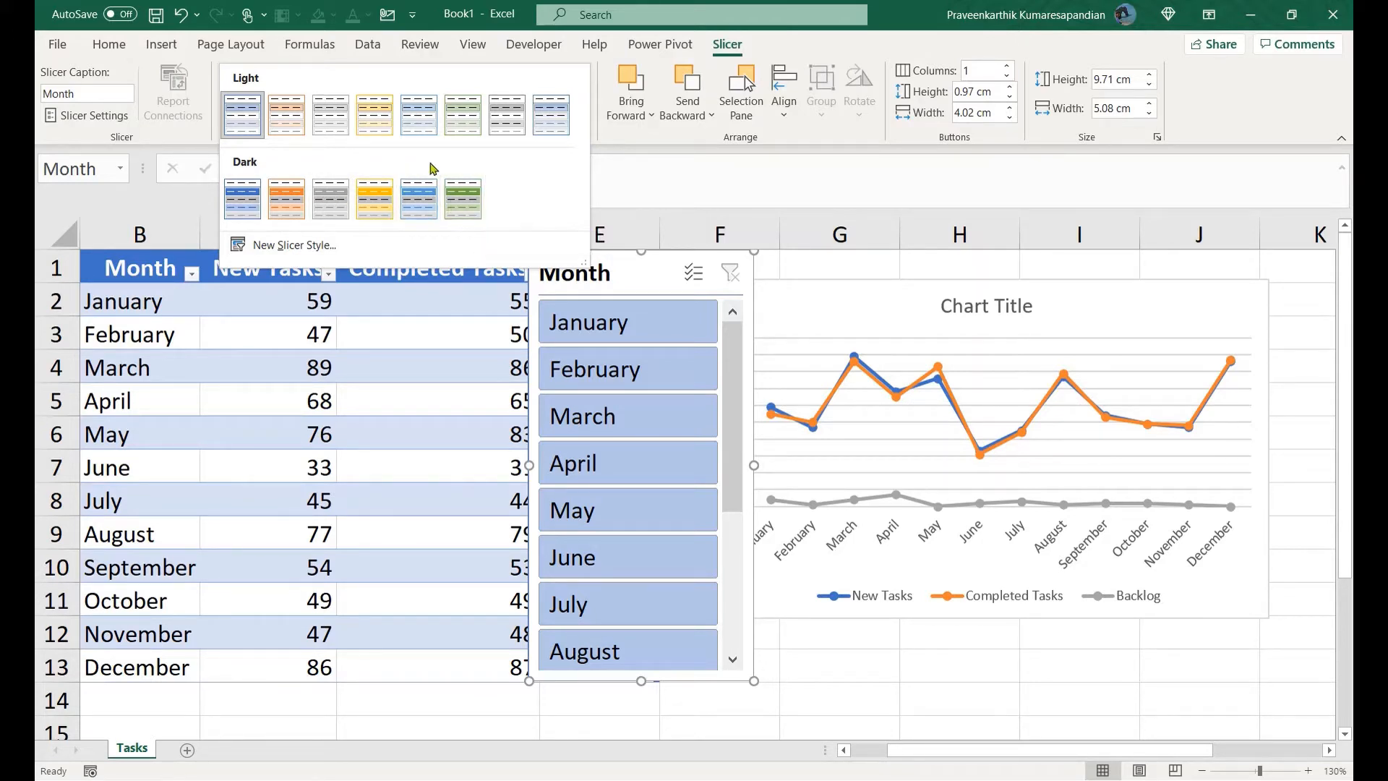
{"action": "left_click", "coordinate": [621, 286]}
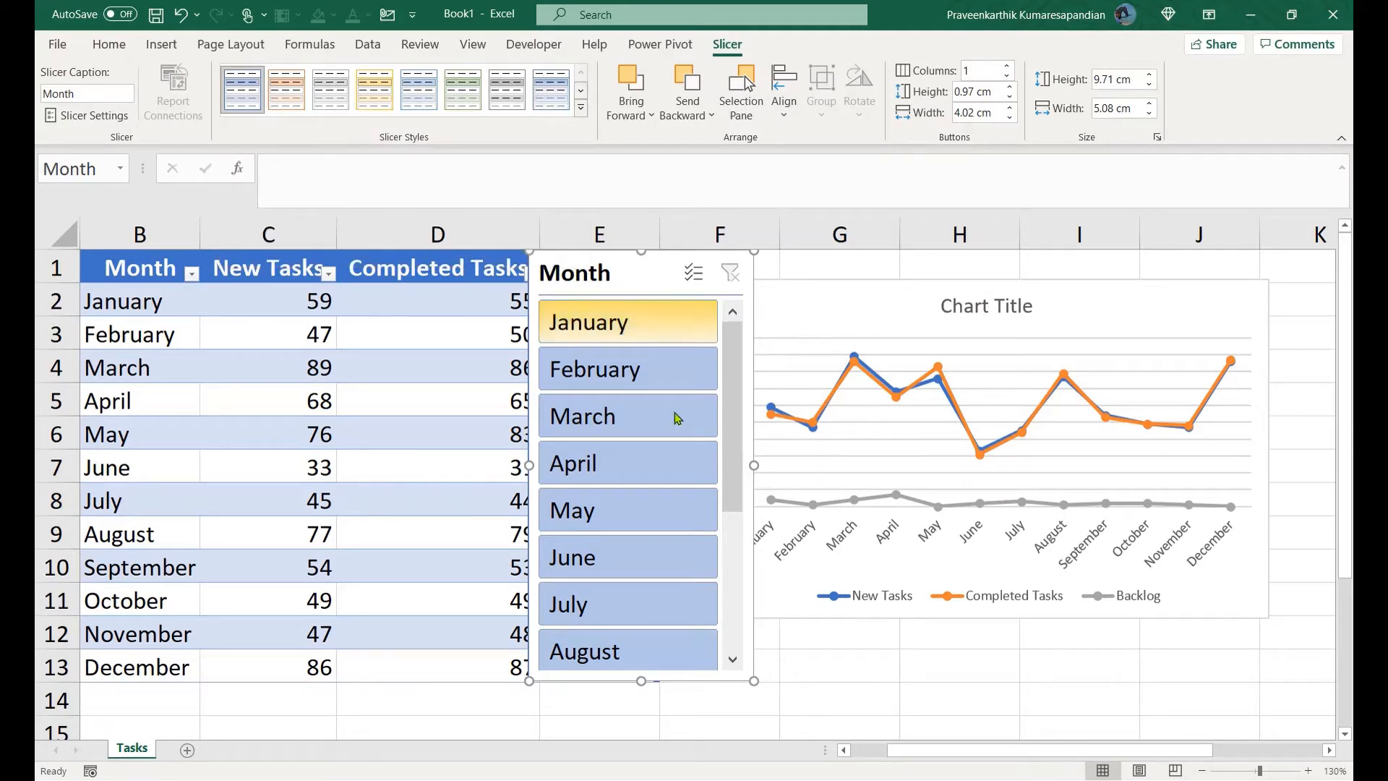
Test the Month slicer by filtering the table to January, and clear the filter.
{"action": "left_click", "coordinate": [654, 338]}
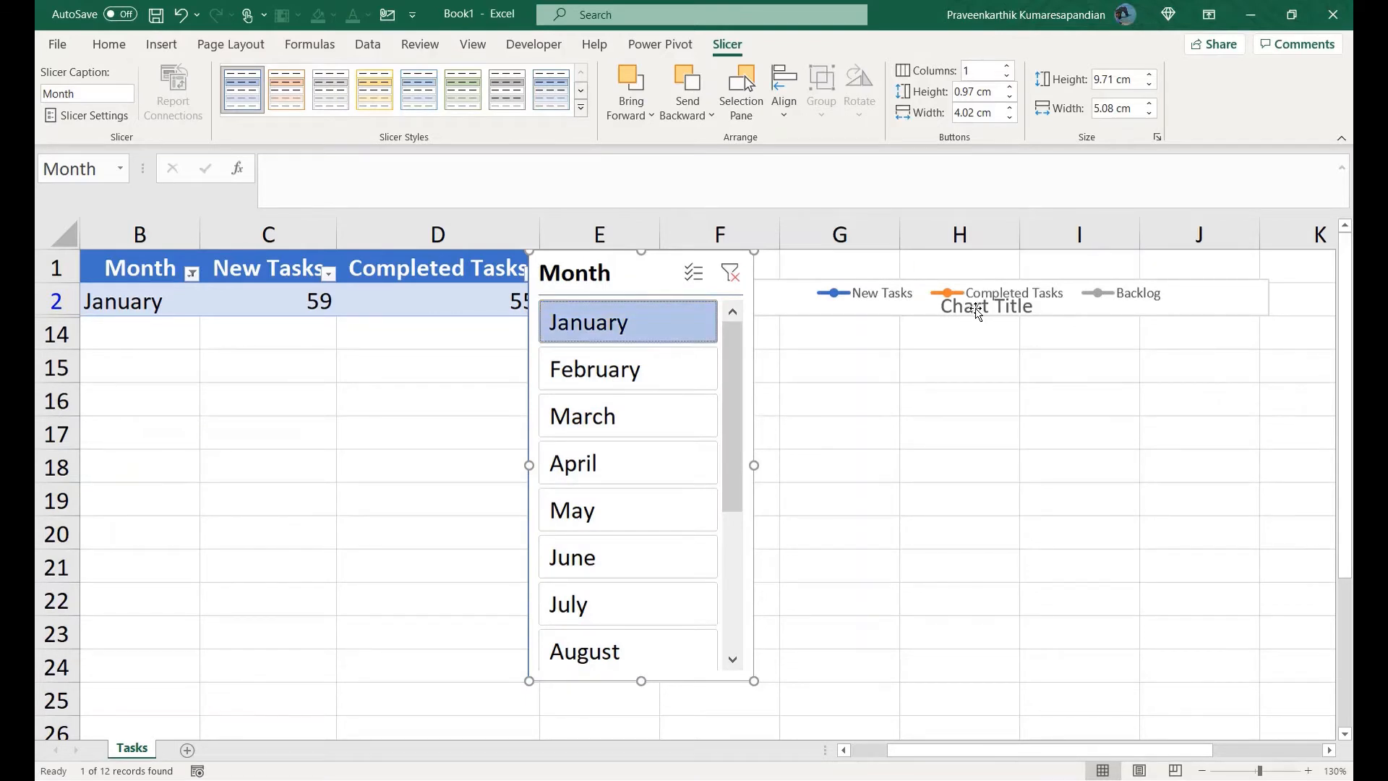
{"action": "left_click", "coordinate": [730, 275]}
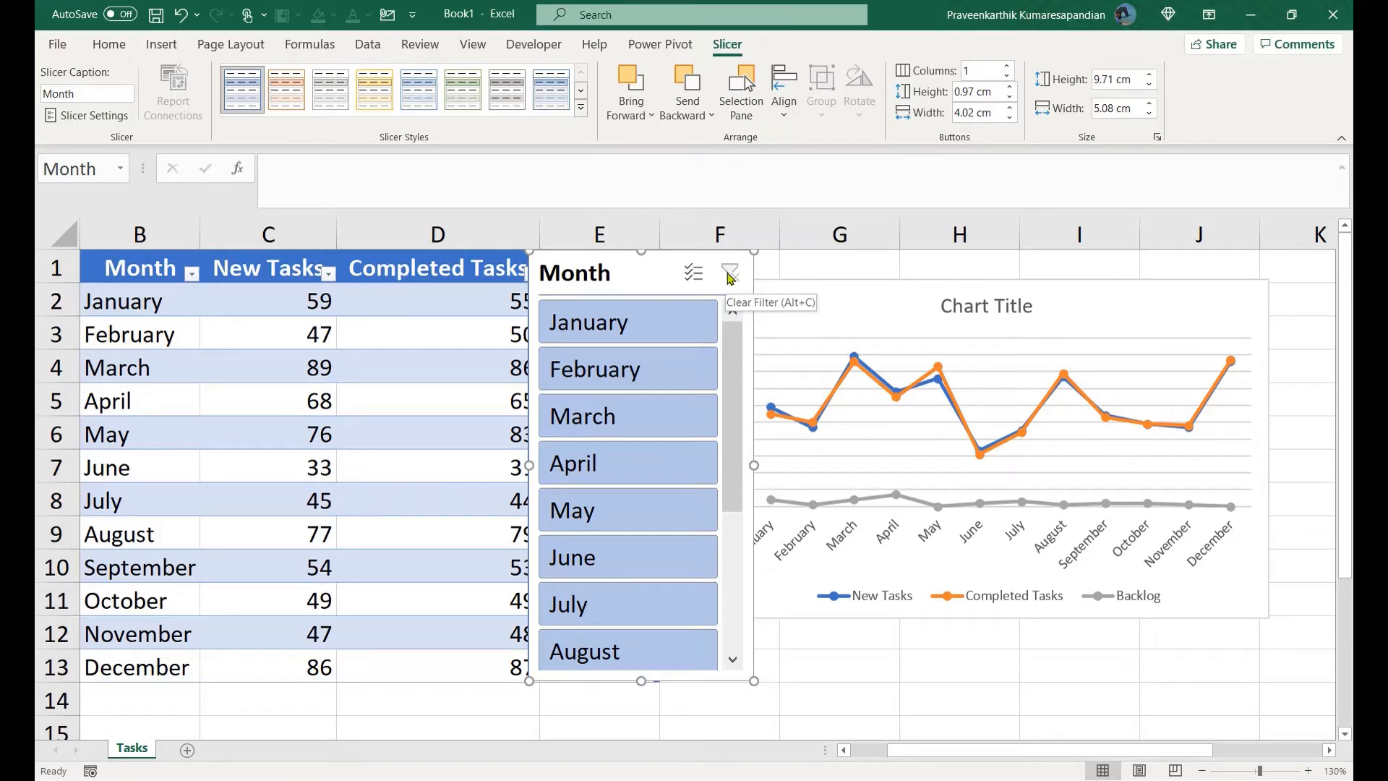
Move the line chart slightly to the right, away from the Month slicer.
{"action": "left_click", "coordinate": [813, 561]}
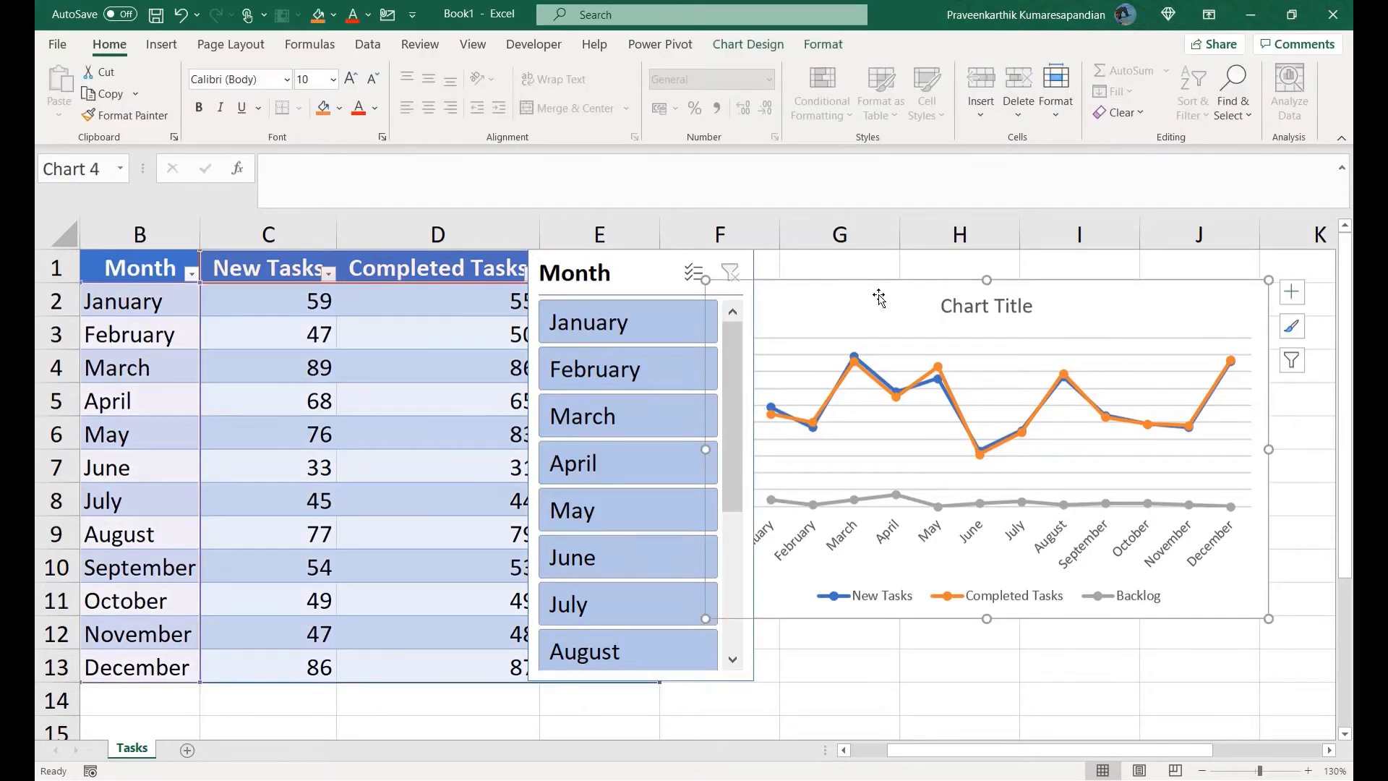
{"action": "double_click", "coordinate": [933, 287]}
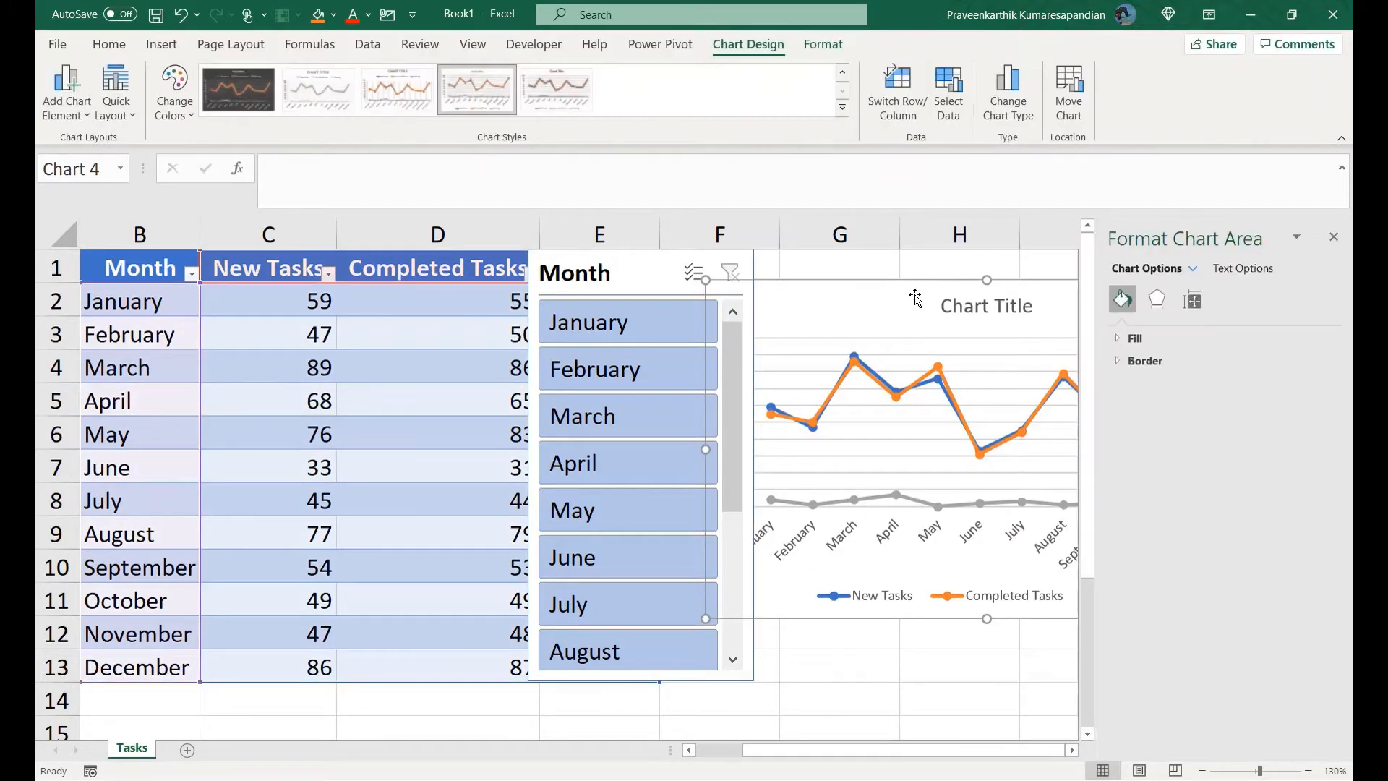
{"action": "left_click", "coordinate": [1334, 237]}
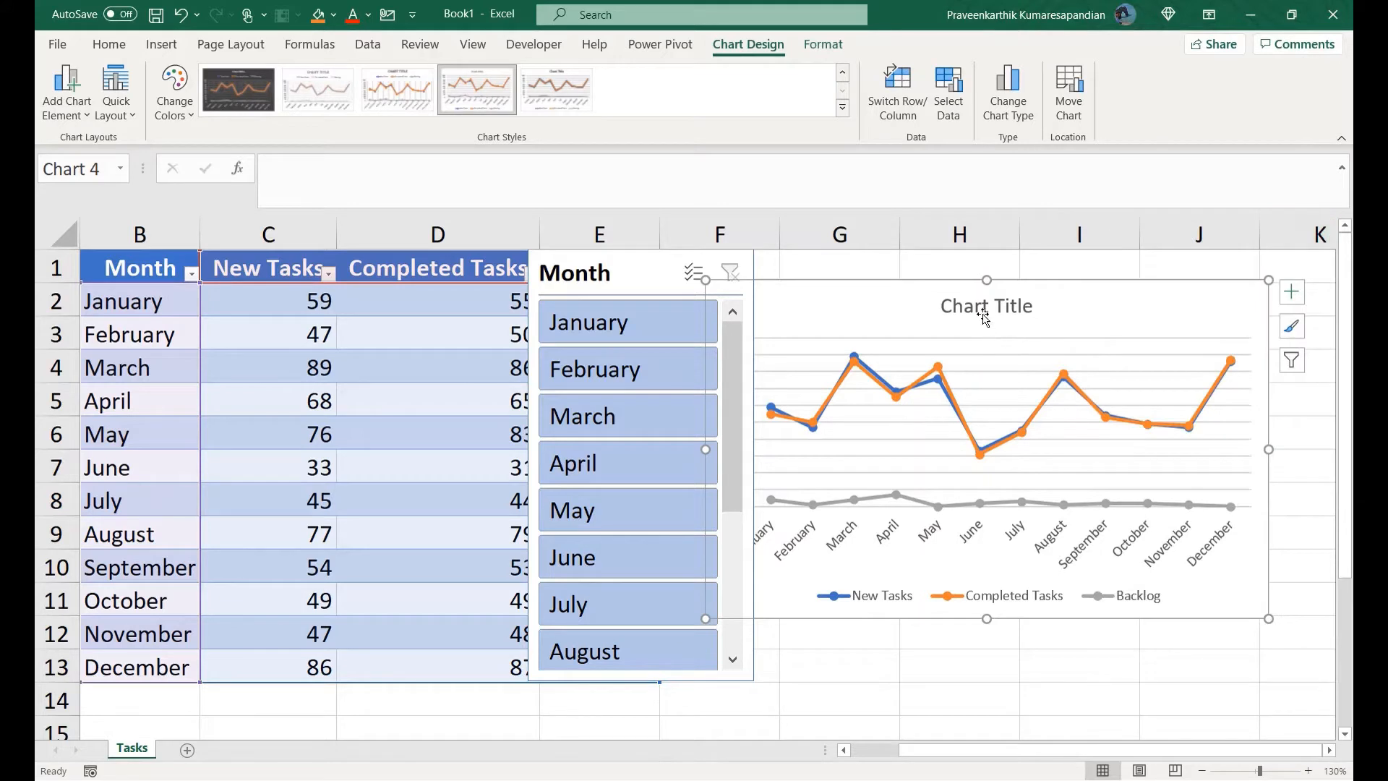
{"action": "left_click_drag", "start_coordinate": [987, 289], "coordinate": [1016, 287]}
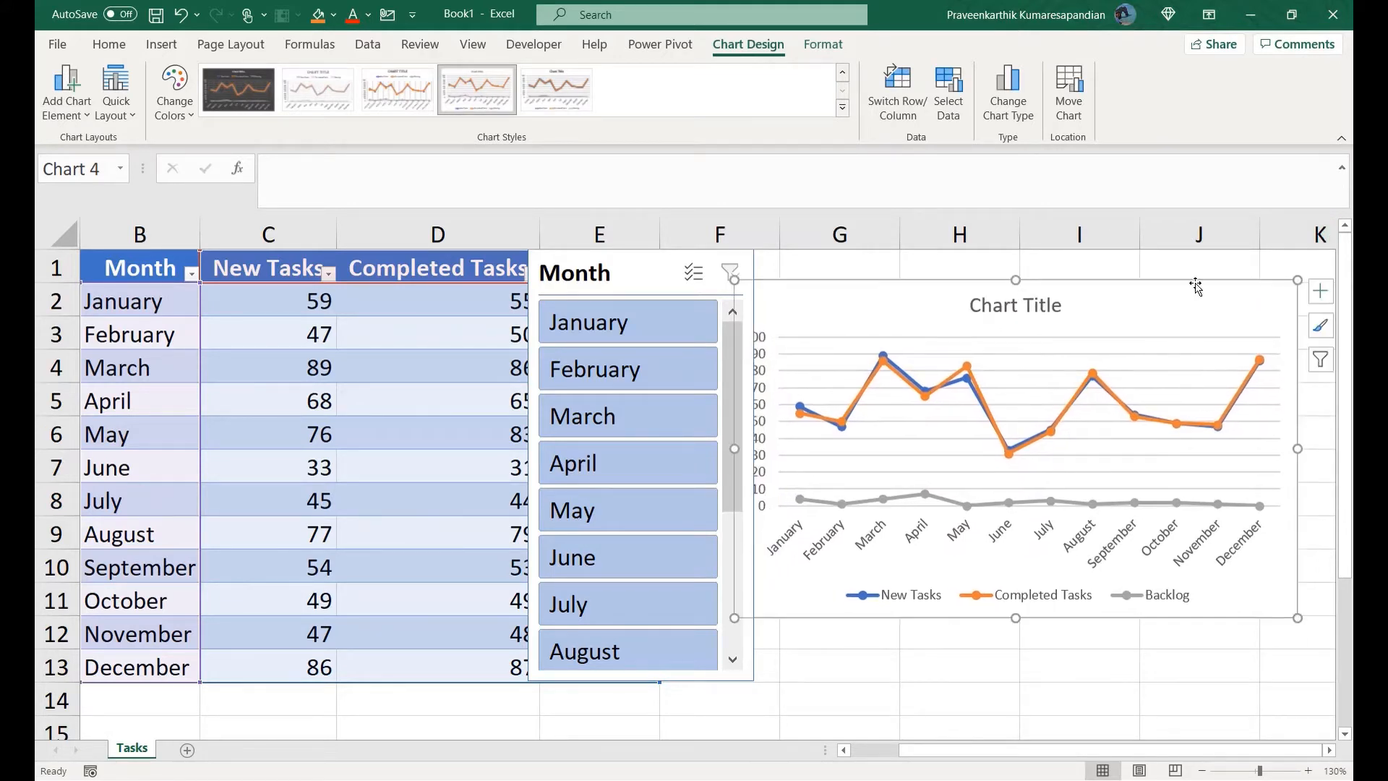
Remove the chart title and the primary vertical axis from the line chart.
{"action": "left_click", "coordinate": [1321, 292]}
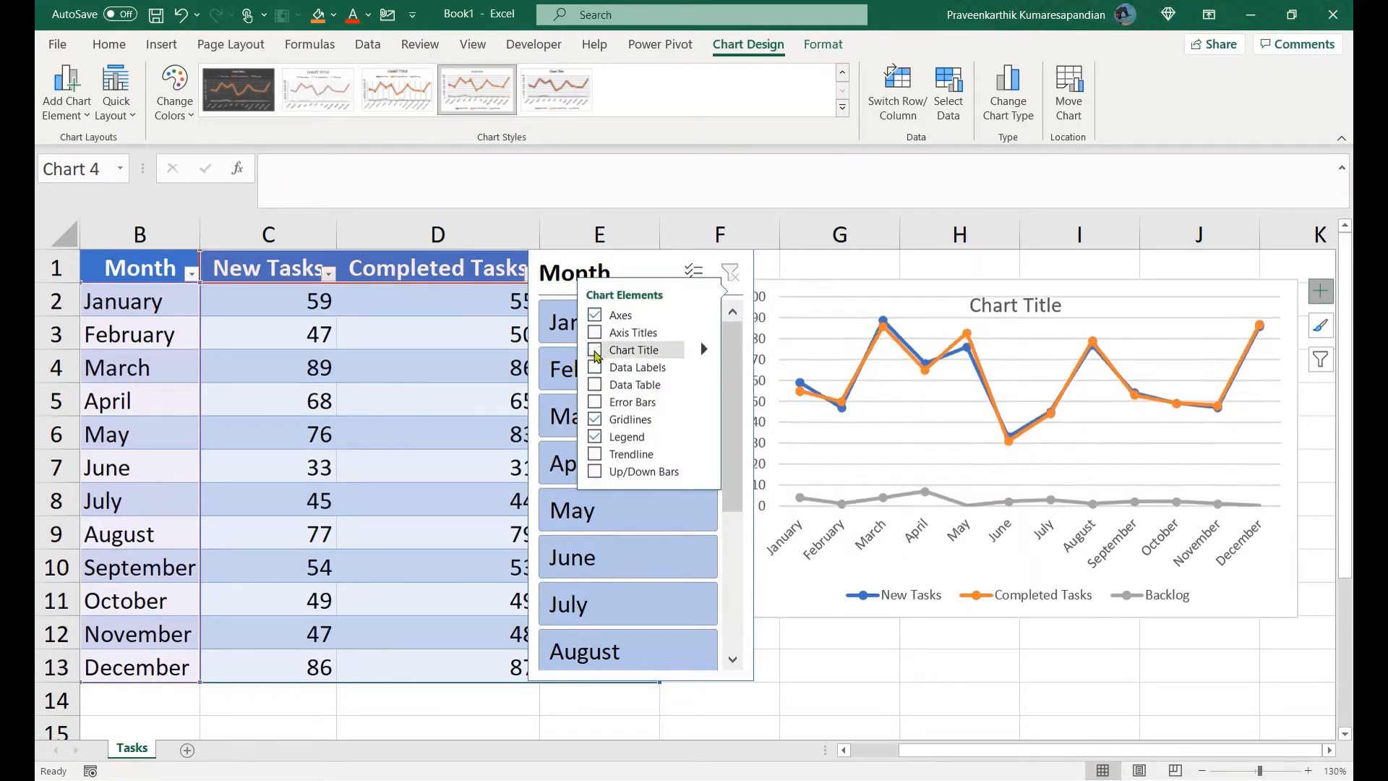
{"action": "left_click", "coordinate": [595, 351]}
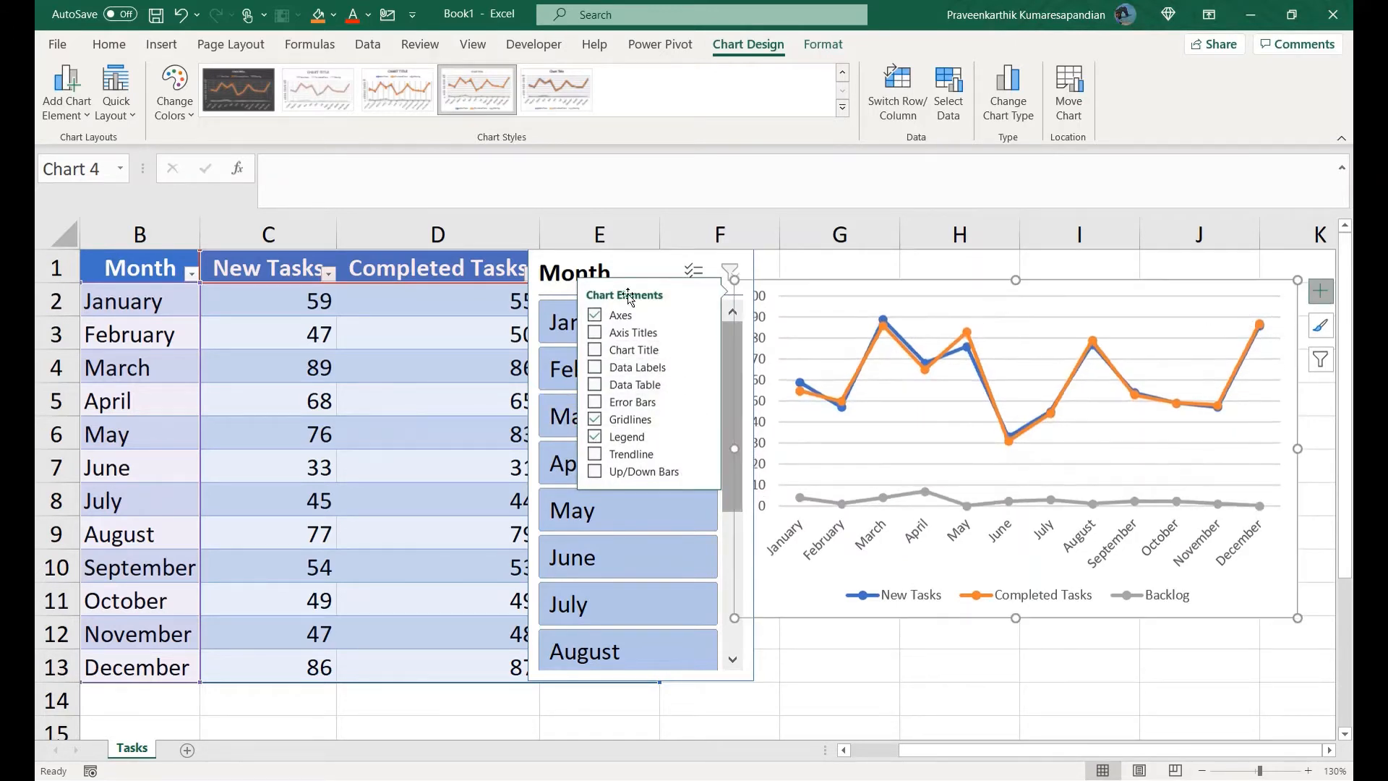
{"action": "left_click", "coordinate": [705, 316]}
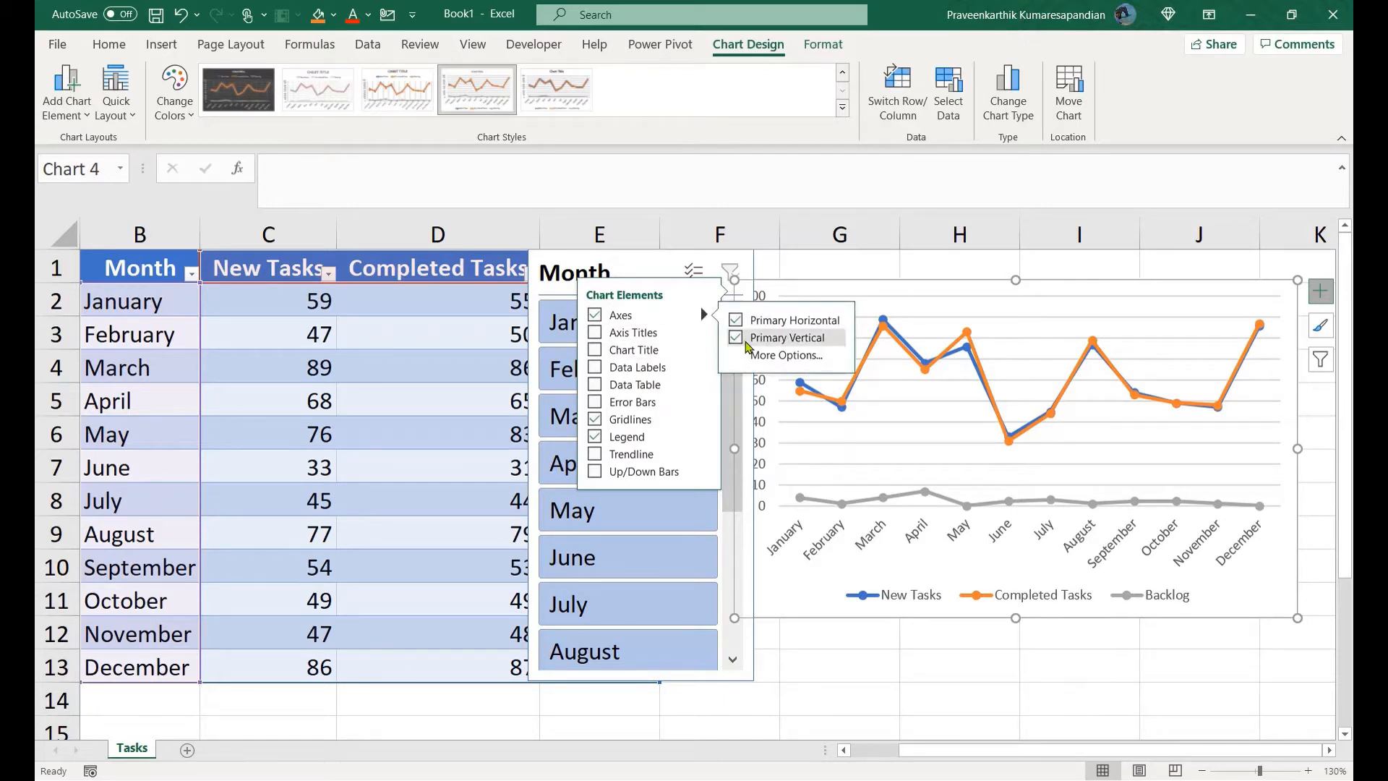
{"action": "left_click", "coordinate": [736, 339]}
Add data labels above the points of all series in the line chart.
{"action": "left_click", "coordinate": [704, 367]}
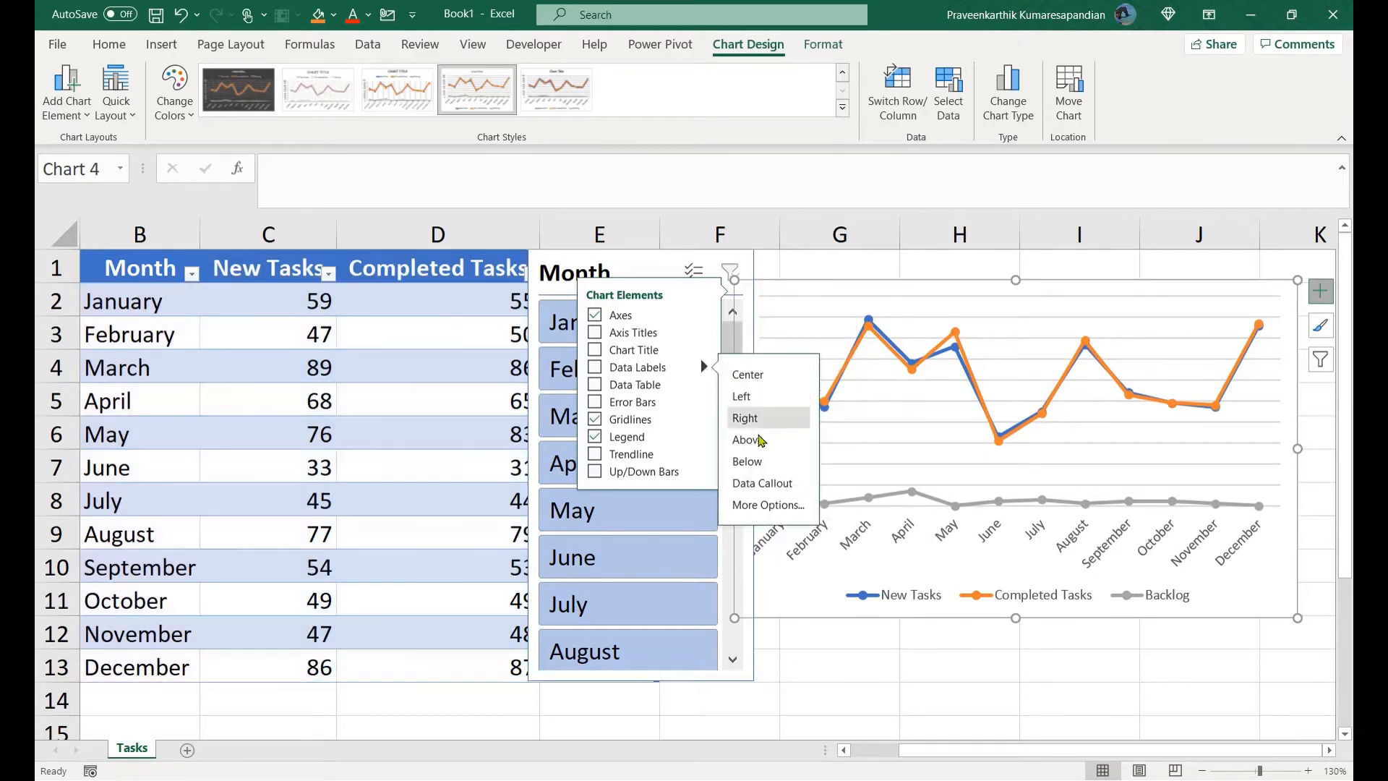
{"action": "left_click", "coordinate": [755, 441]}
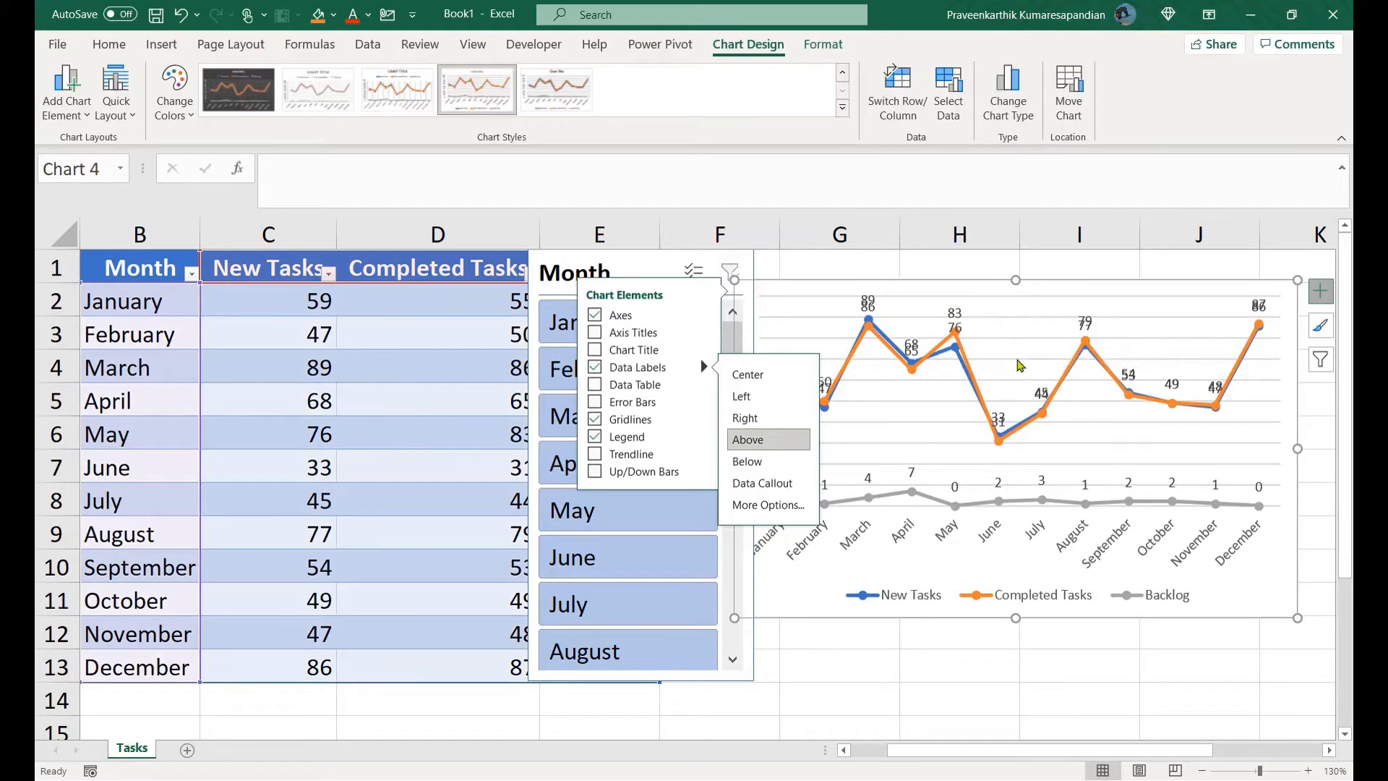
Place the Completed Tasks data labels below their points and remove the gridlines from the line chart.
{"action": "left_click", "coordinate": [1001, 422]}
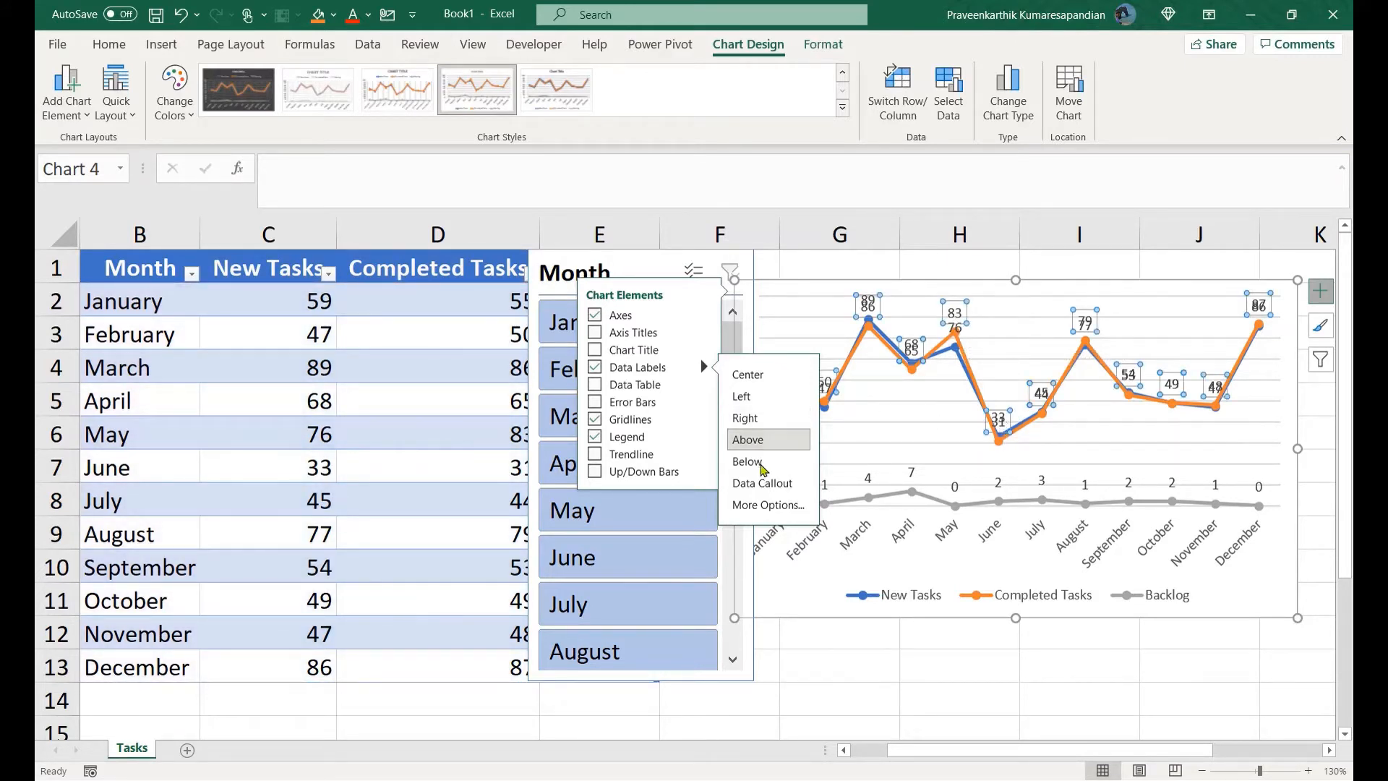
{"action": "left_click", "coordinate": [760, 469]}
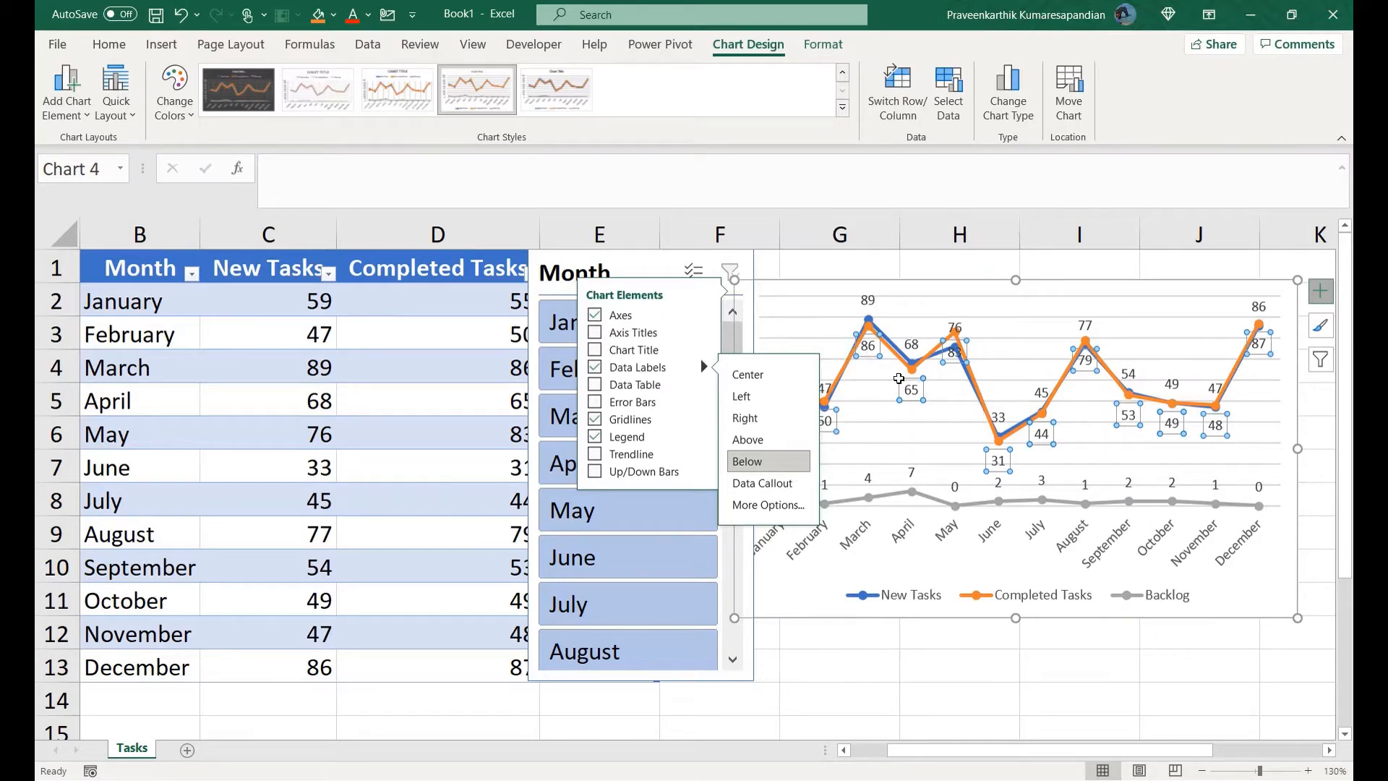
{"action": "left_click", "coordinate": [596, 421]}
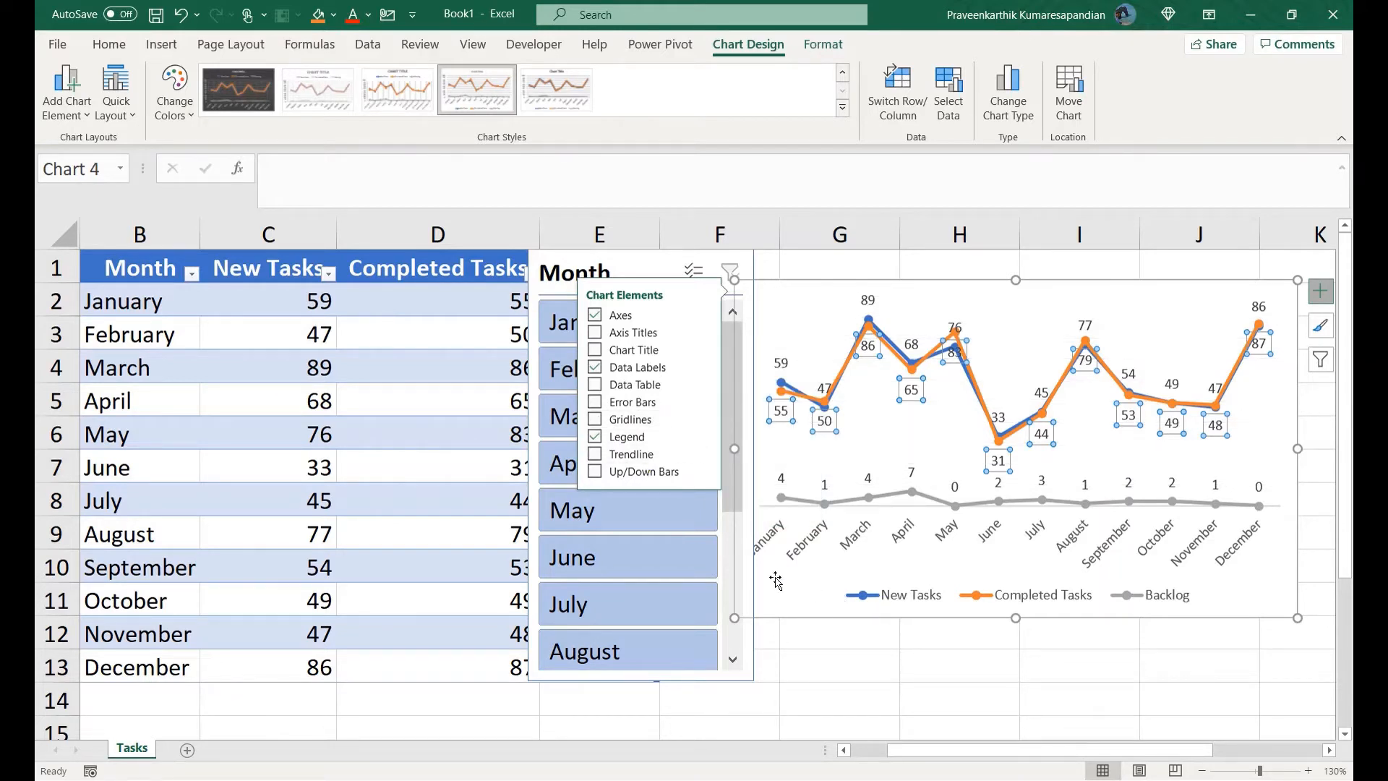
Change the Completed Tasks series line to the standard green colour.
{"action": "left_click", "coordinate": [835, 594]}
{"action": "left_click", "coordinate": [796, 400]}
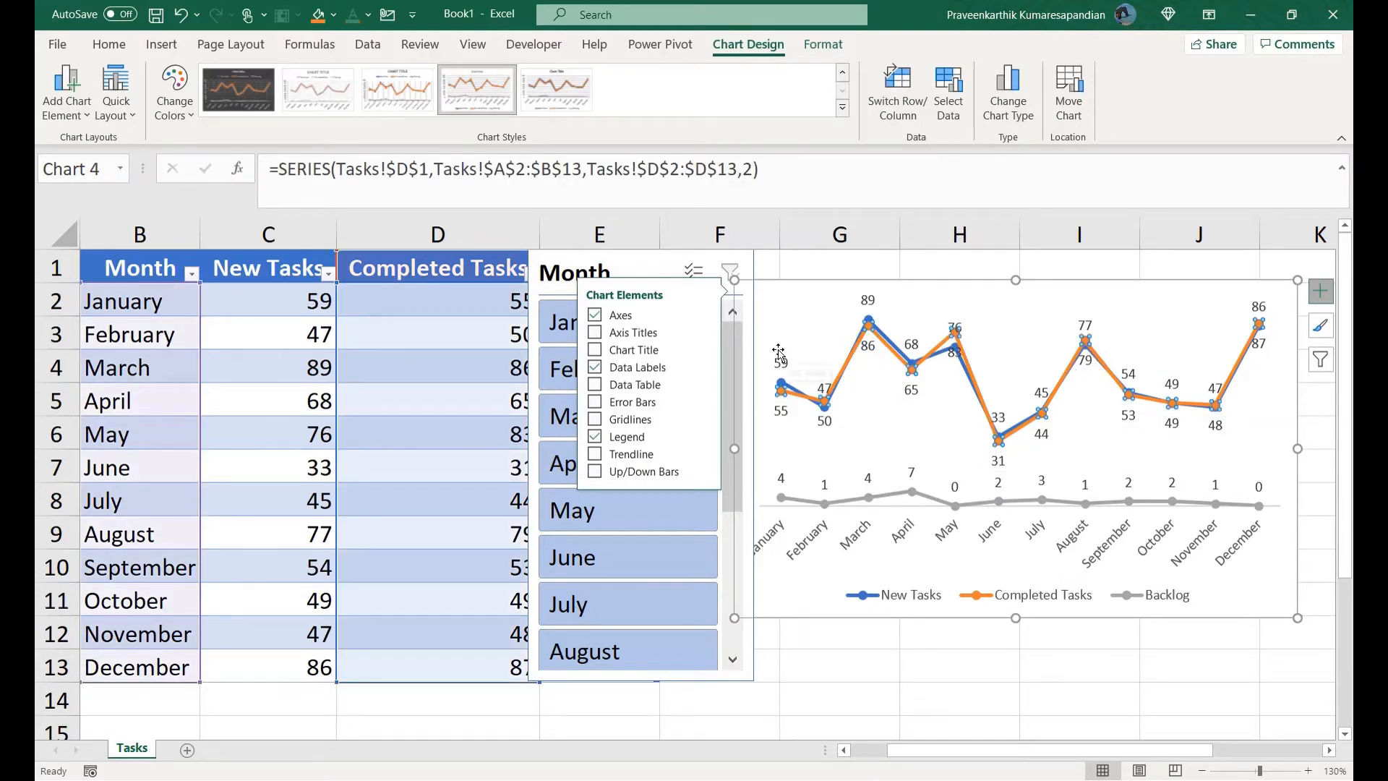
{"action": "right_click", "coordinate": [793, 398]}
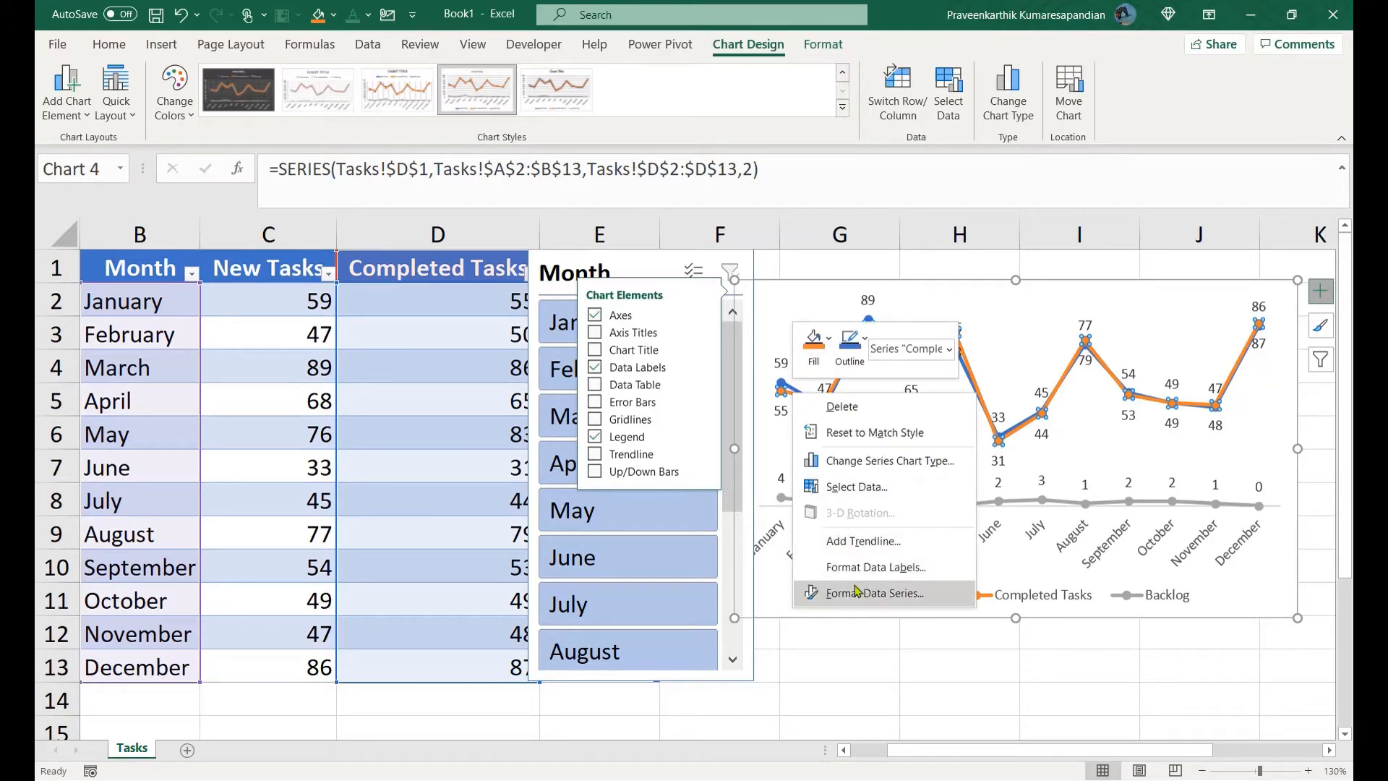
{"action": "left_click", "coordinate": [810, 675]}
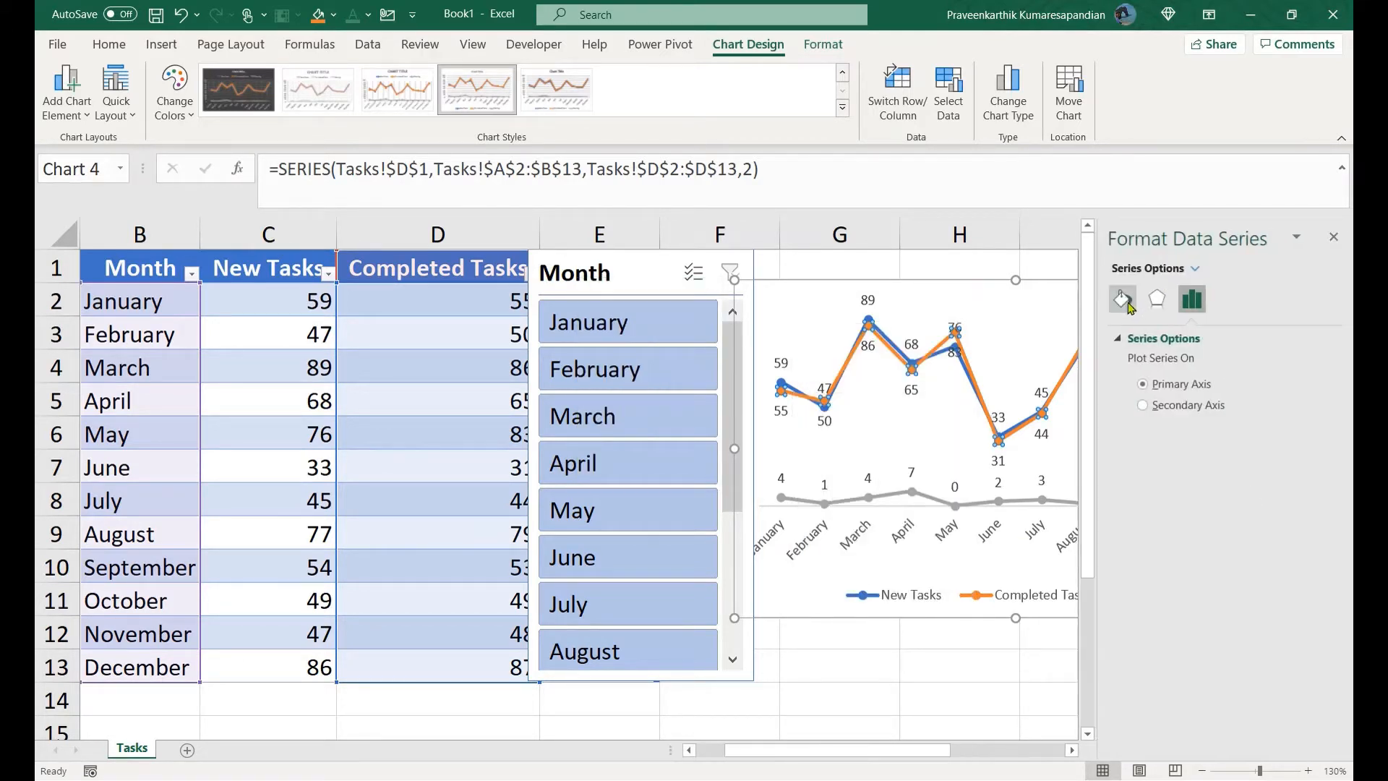
{"action": "left_click", "coordinate": [1119, 302]}
{"action": "left_click", "coordinate": [1315, 488]}
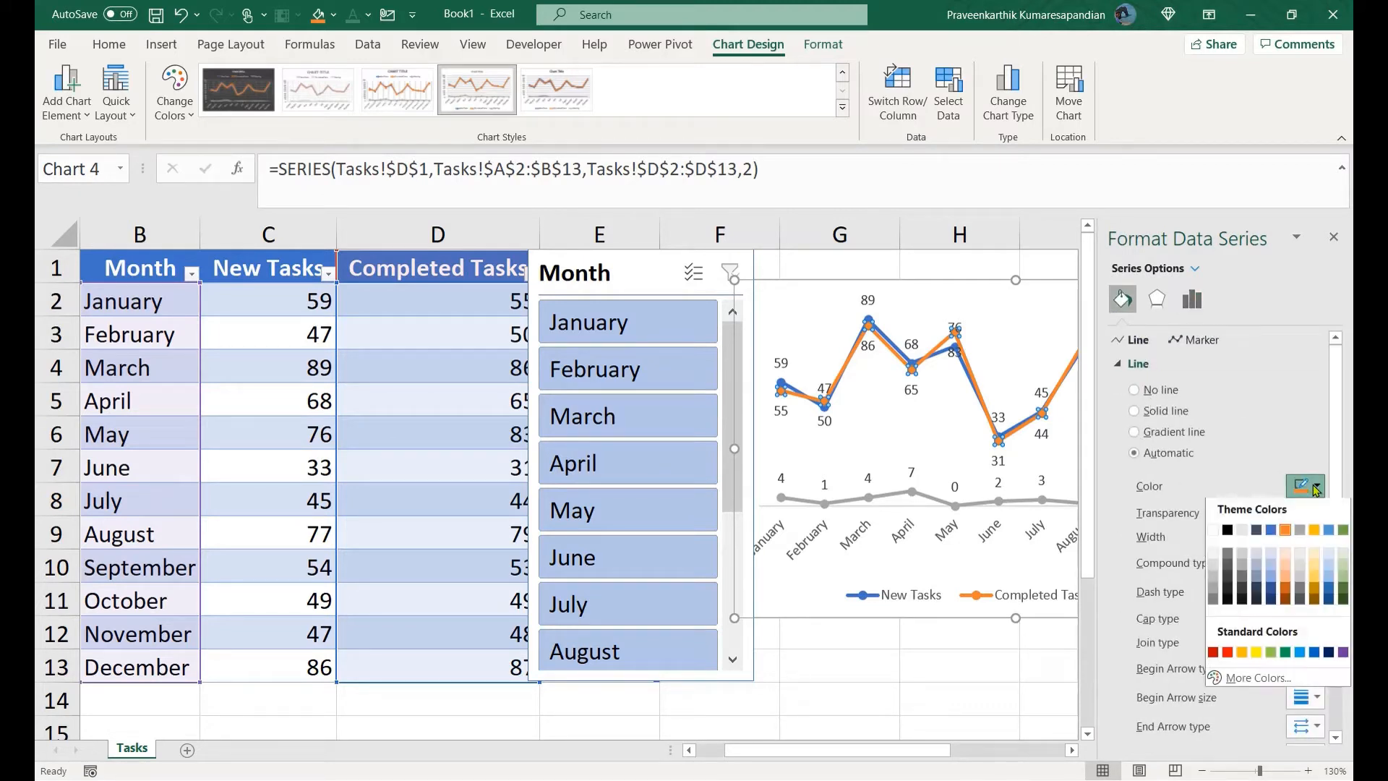
{"action": "left_click", "coordinate": [1285, 657]}
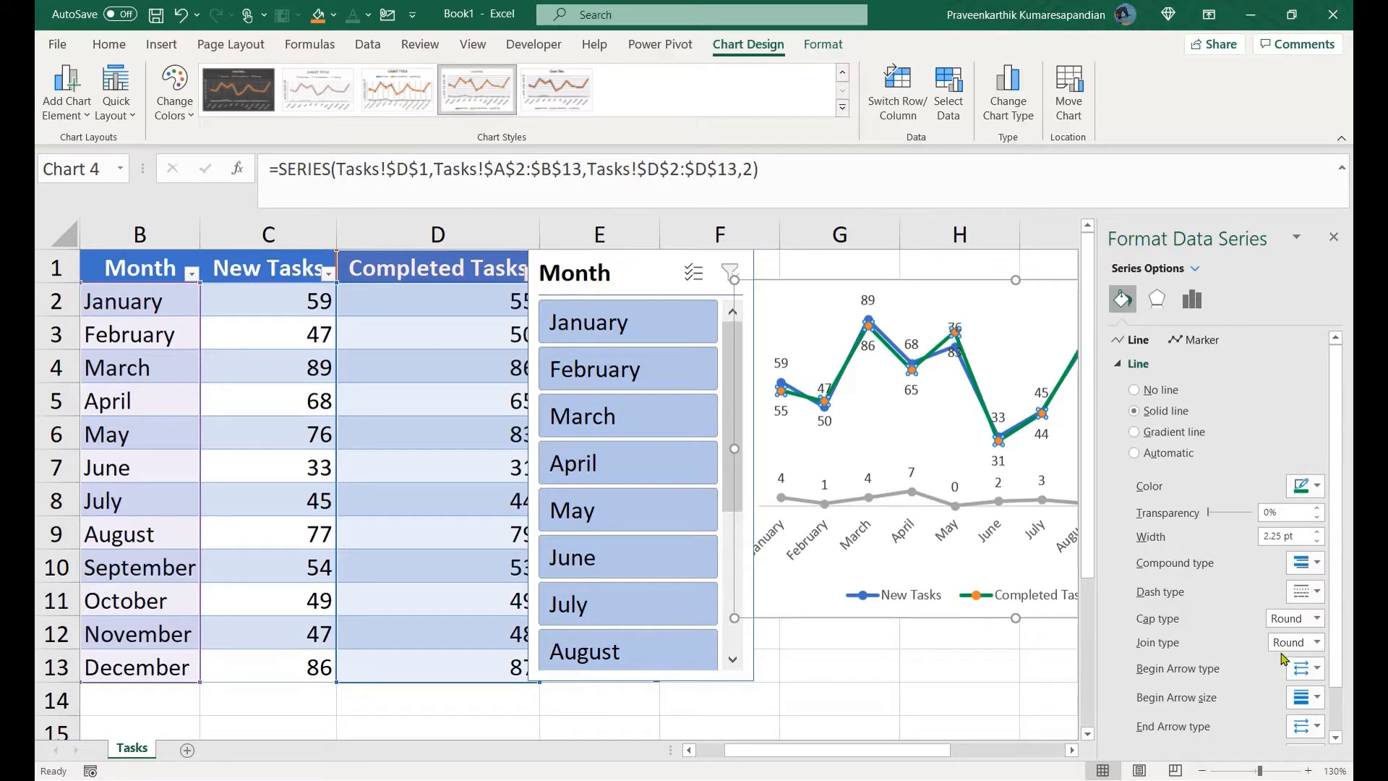
Set the border and fill of the Completed Tasks series markers to standard green.
{"action": "left_click", "coordinate": [1191, 339]}
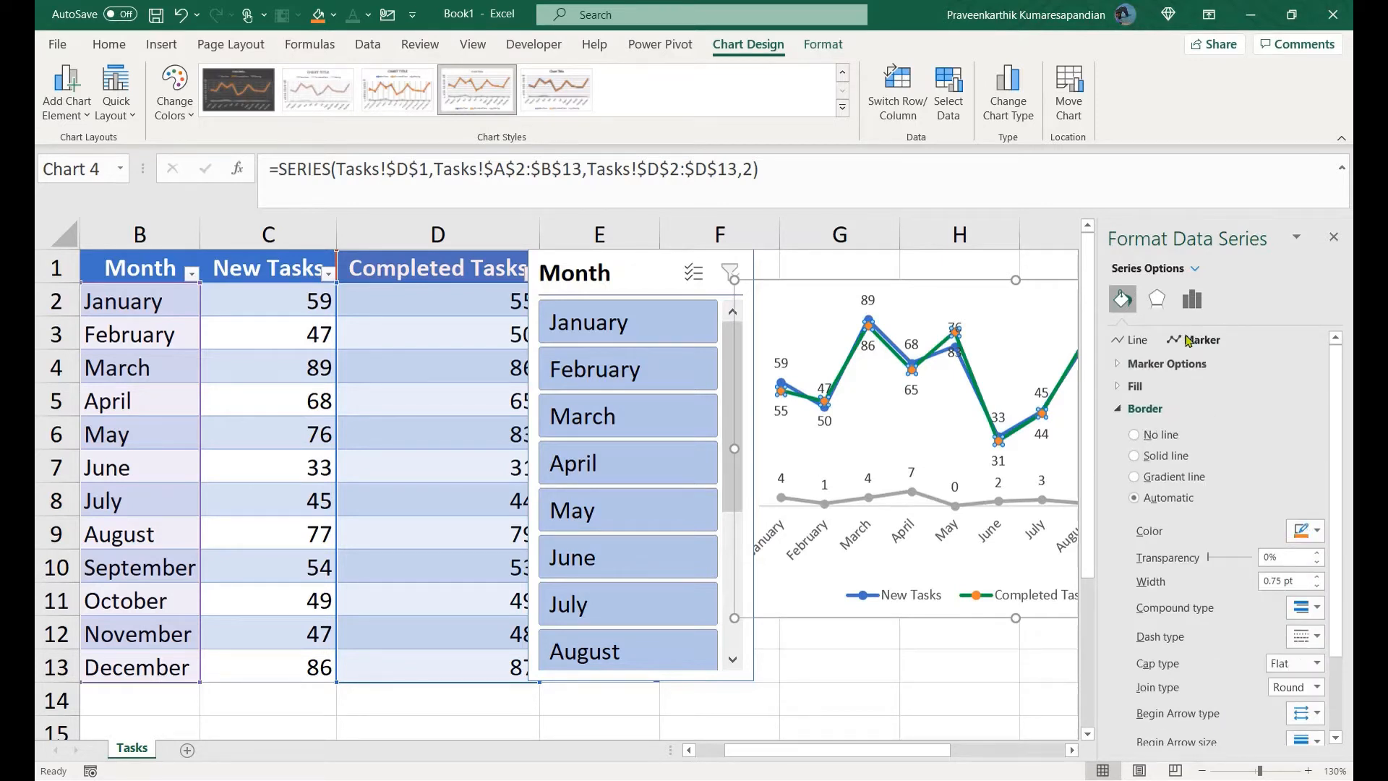
{"action": "left_click", "coordinate": [1306, 531]}
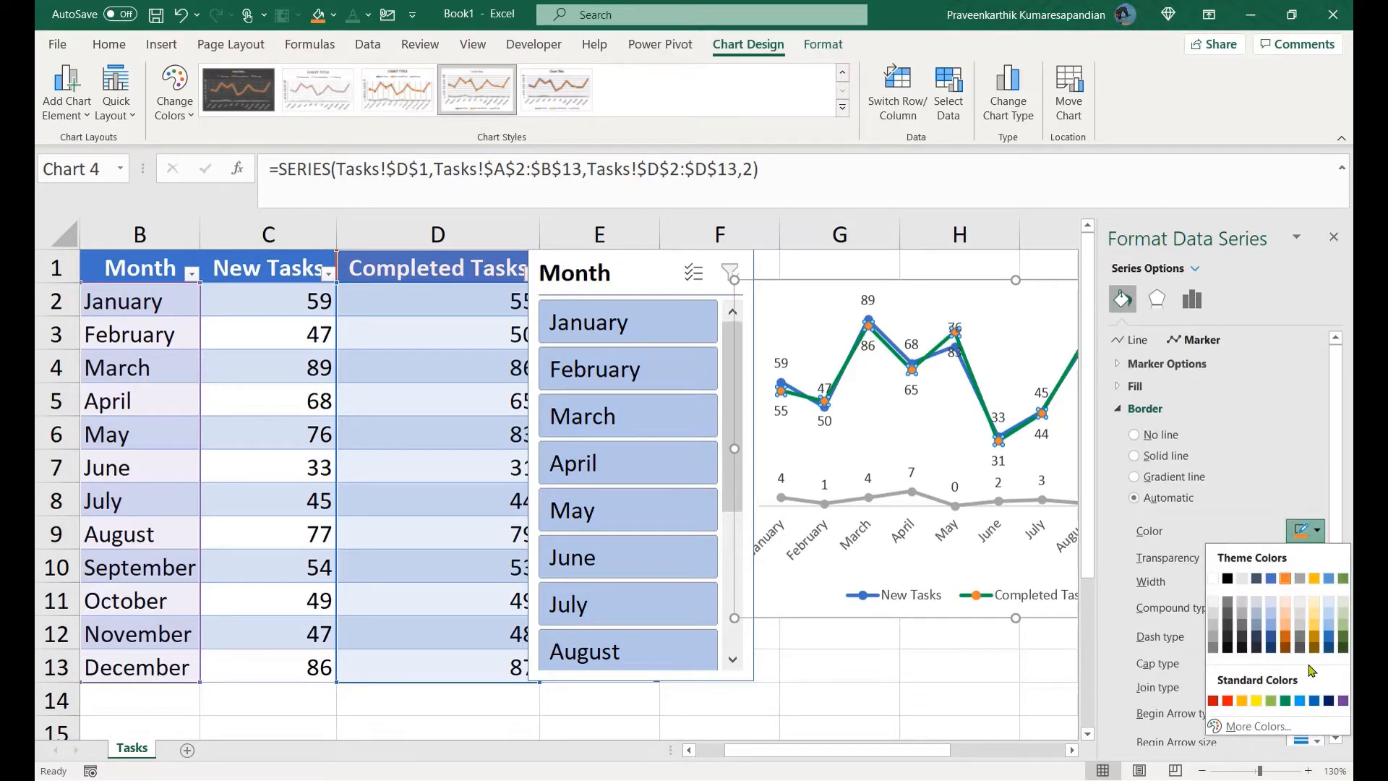
{"action": "left_click", "coordinate": [1286, 701]}
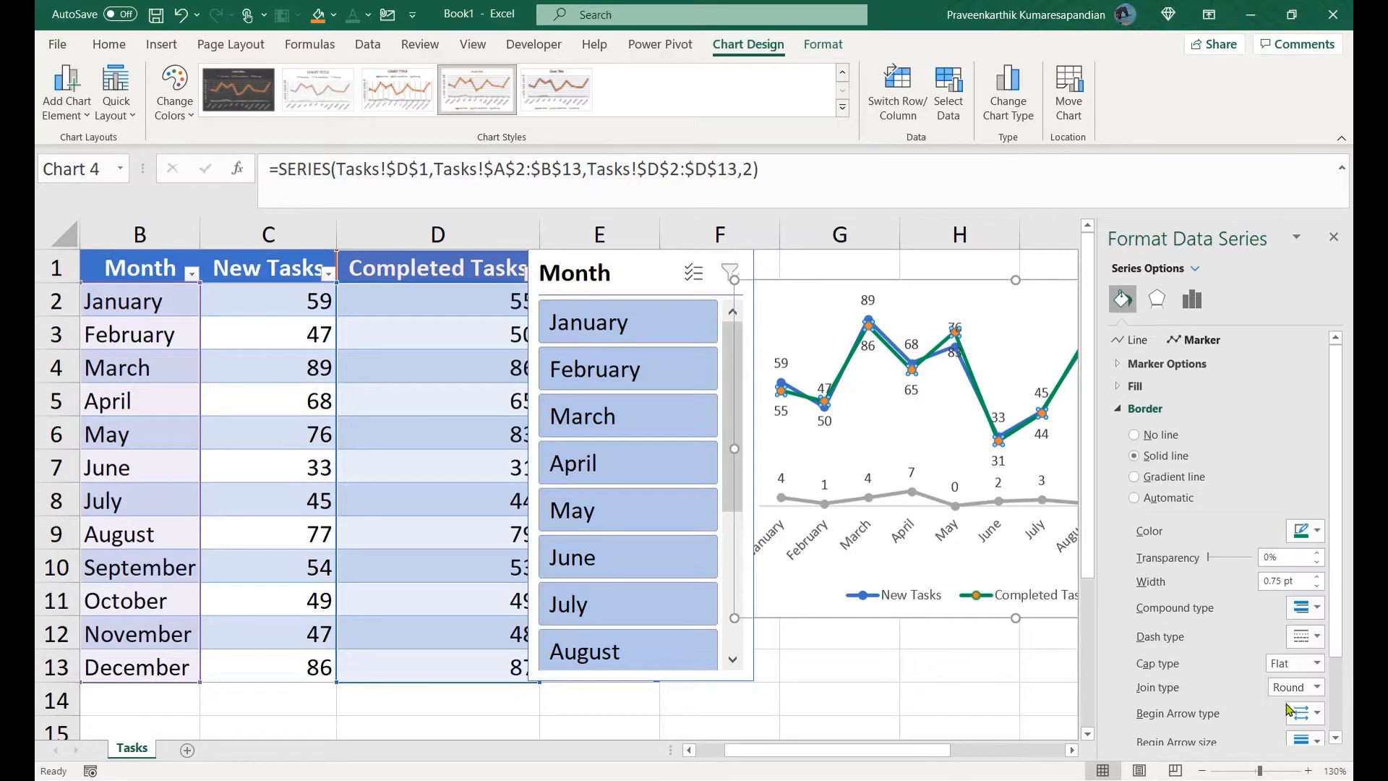
{"action": "left_click", "coordinate": [1118, 413]}
{"action": "left_click", "coordinate": [1134, 386]}
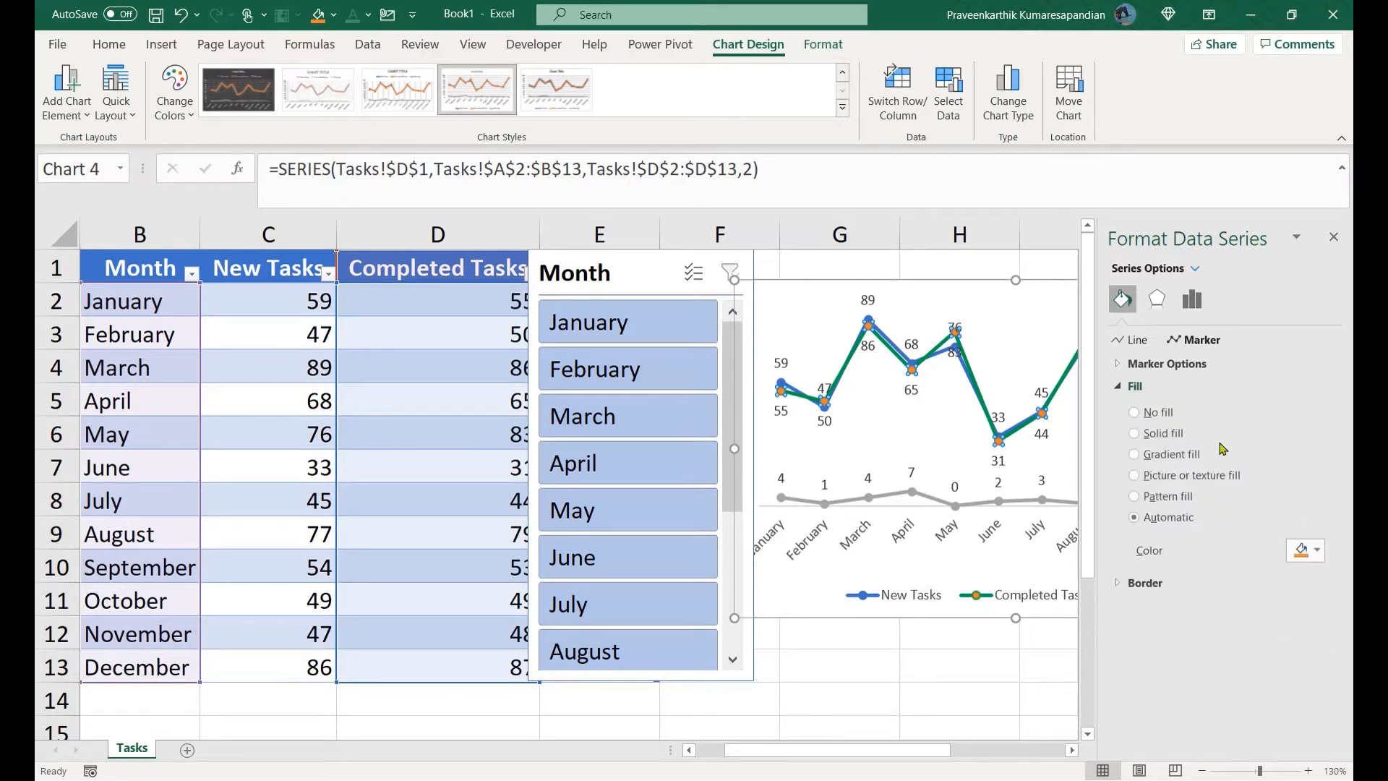
{"action": "left_click", "coordinate": [1317, 551]}
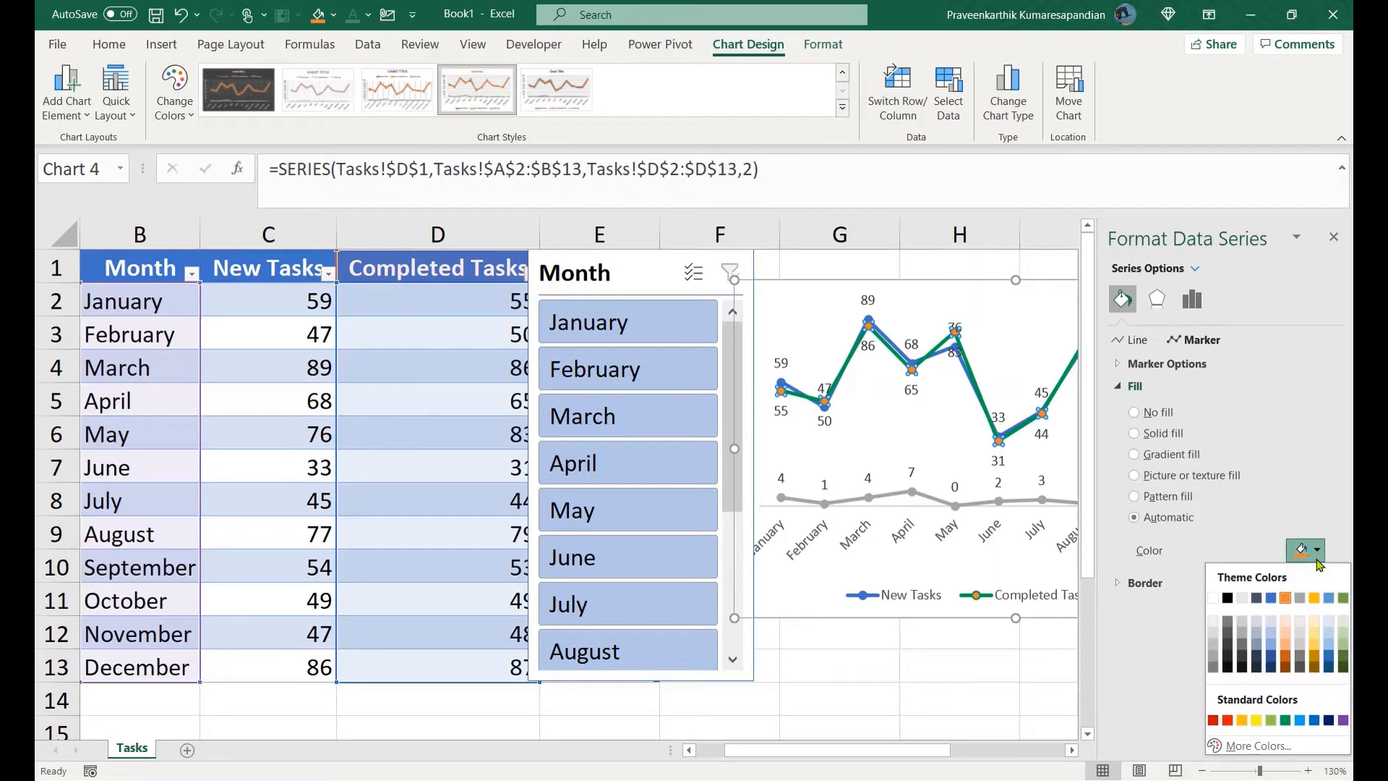
{"action": "left_click", "coordinate": [1285, 721]}
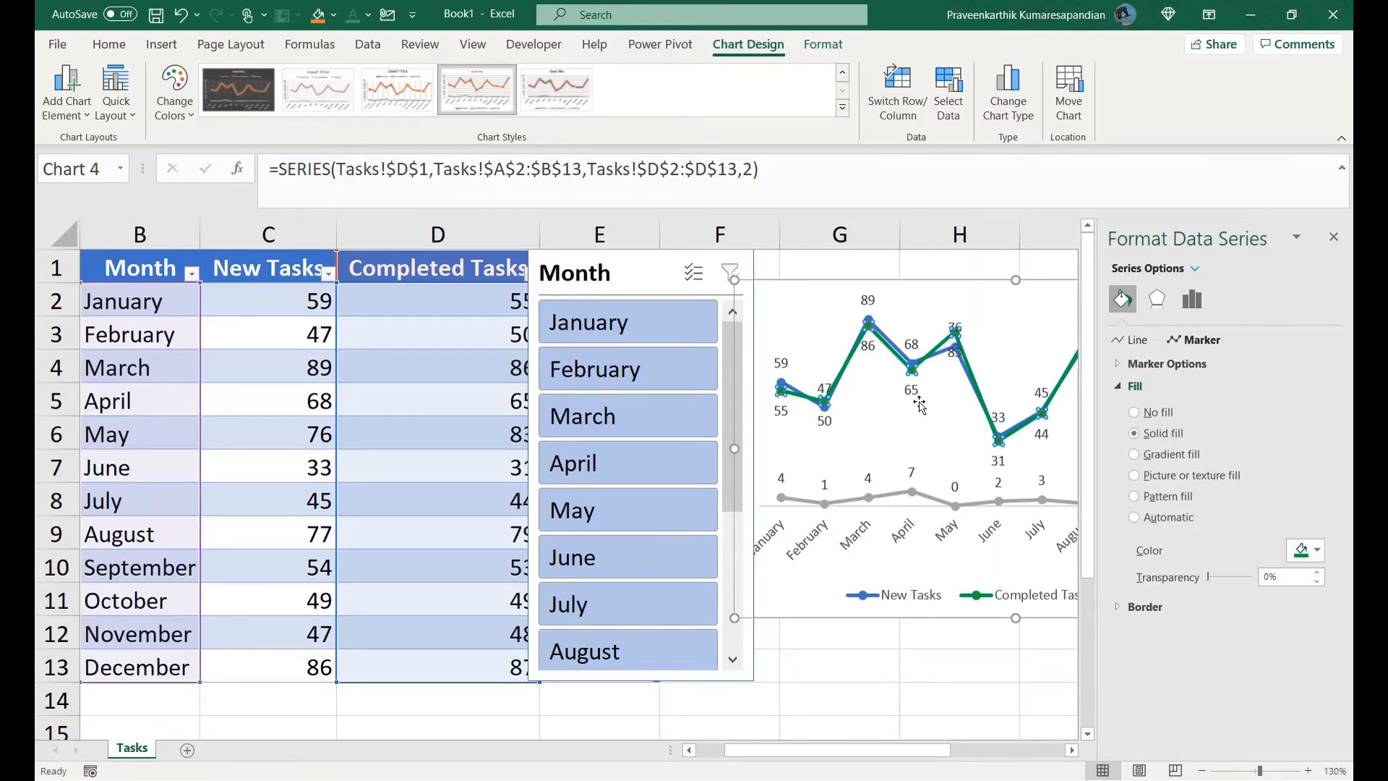
Change the New Tasks series line to the standard purple colour.
{"action": "left_click", "coordinate": [781, 388]}
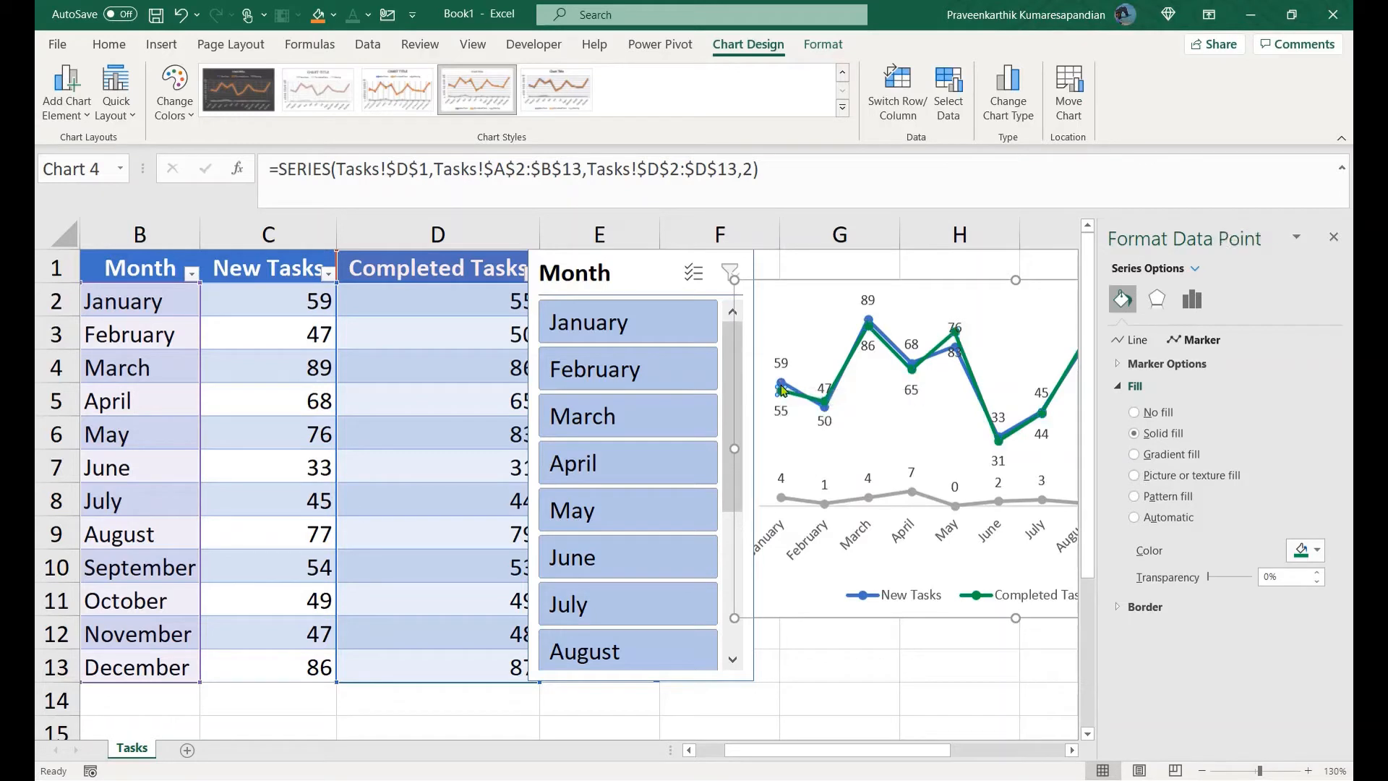
{"action": "left_click", "coordinate": [783, 386]}
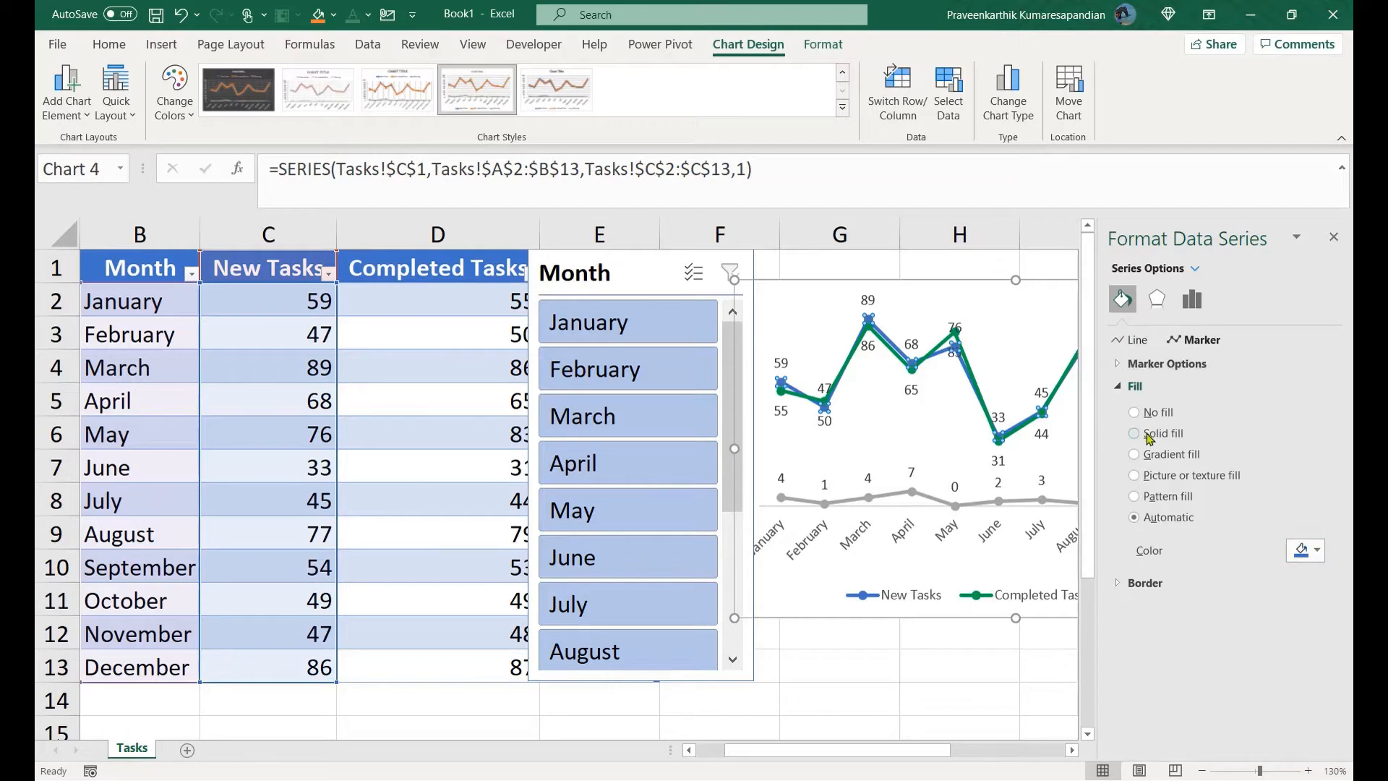
{"action": "left_click", "coordinate": [799, 598]}
{"action": "left_click", "coordinate": [873, 597]}
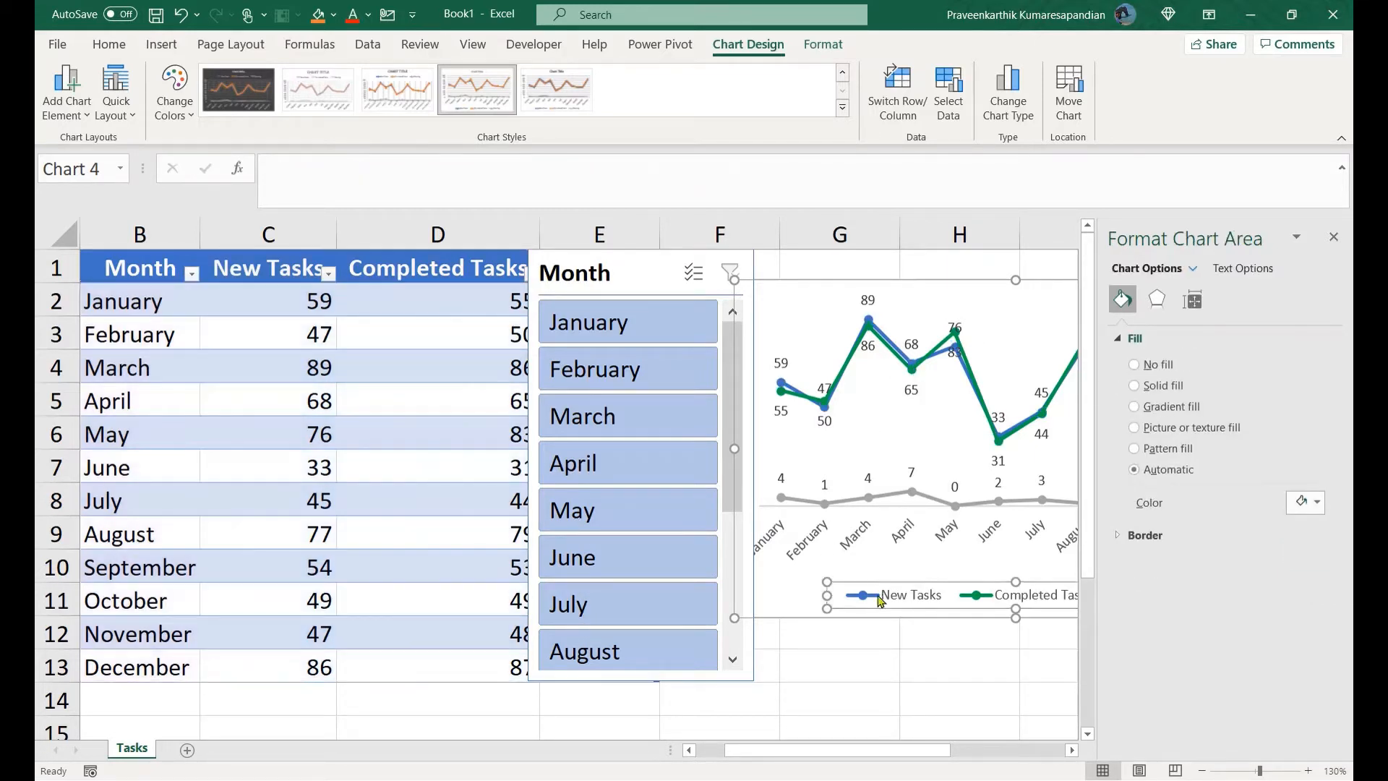
{"action": "left_click", "coordinate": [865, 313]}
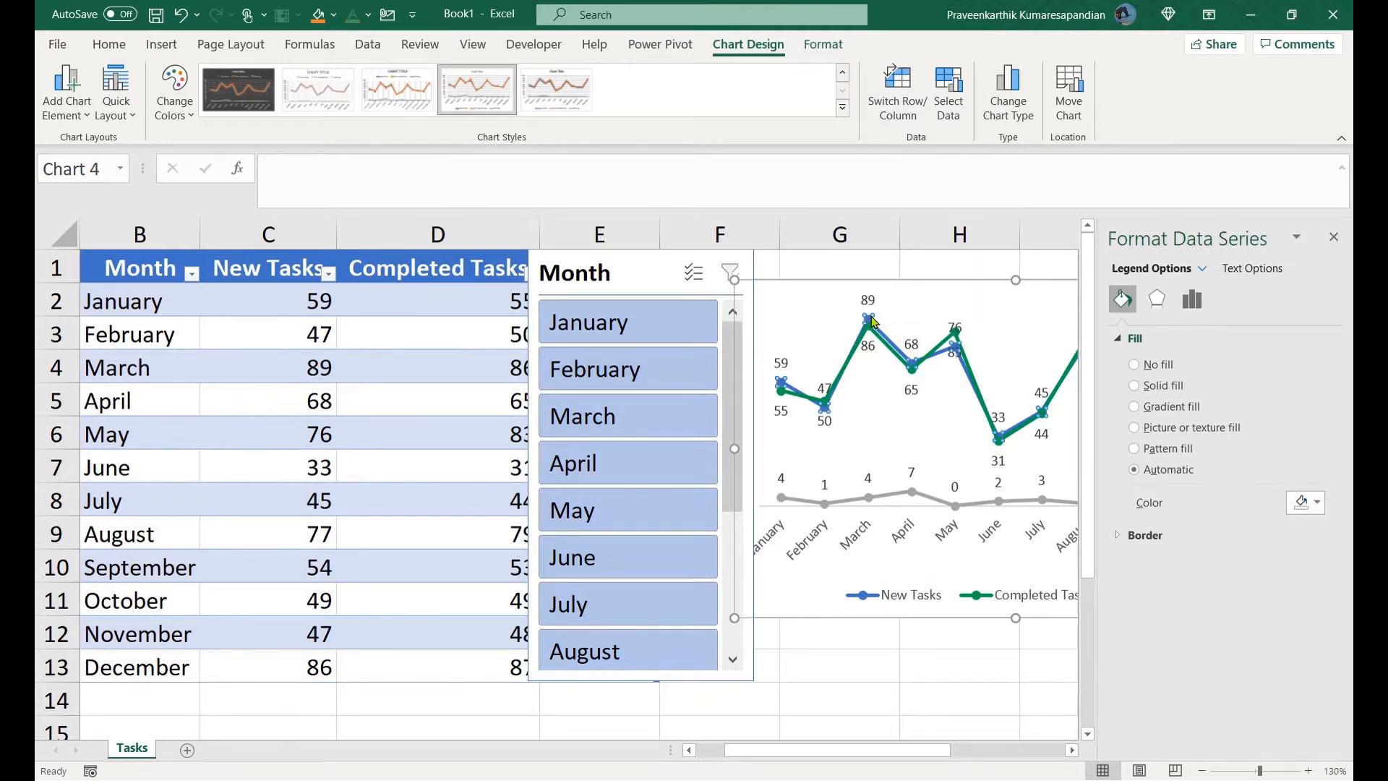
{"action": "left_click", "coordinate": [1315, 467]}
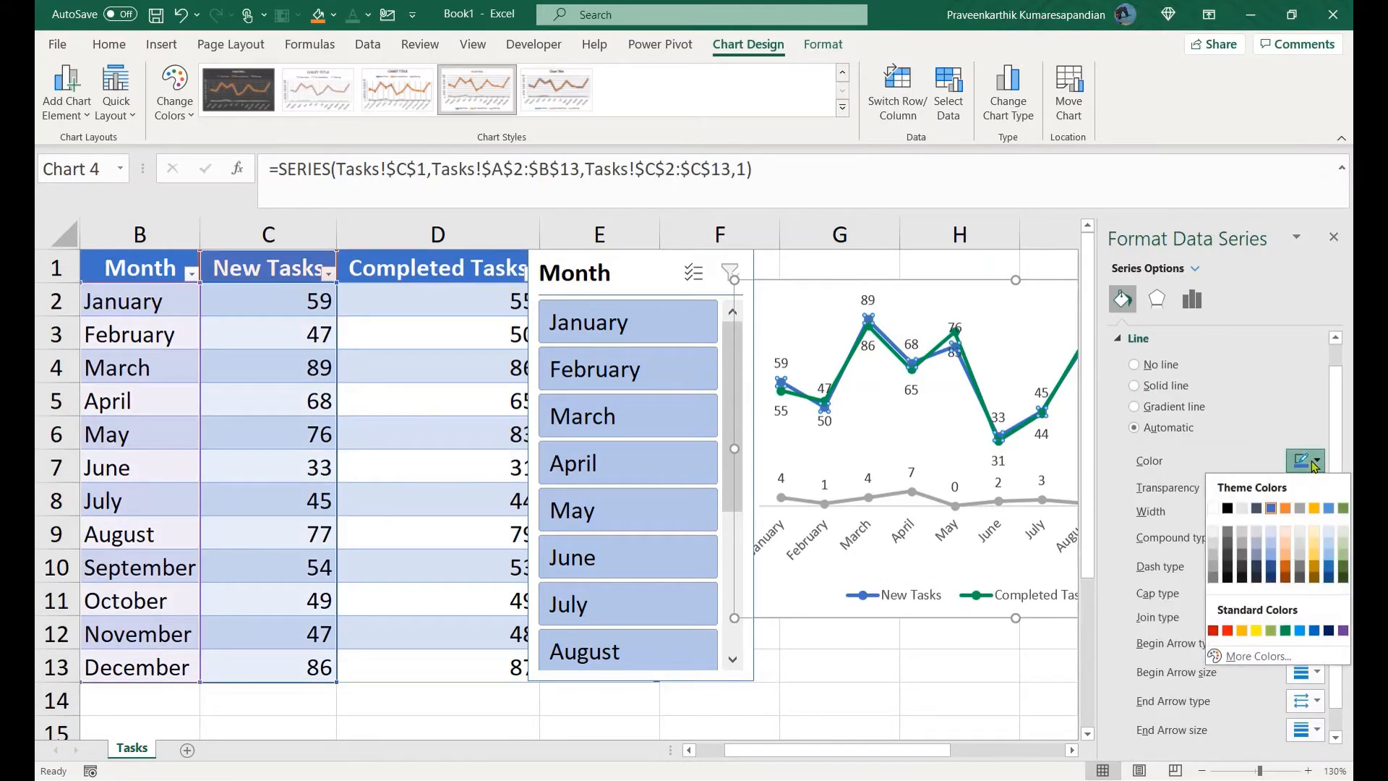
{"action": "left_click", "coordinate": [1344, 630]}
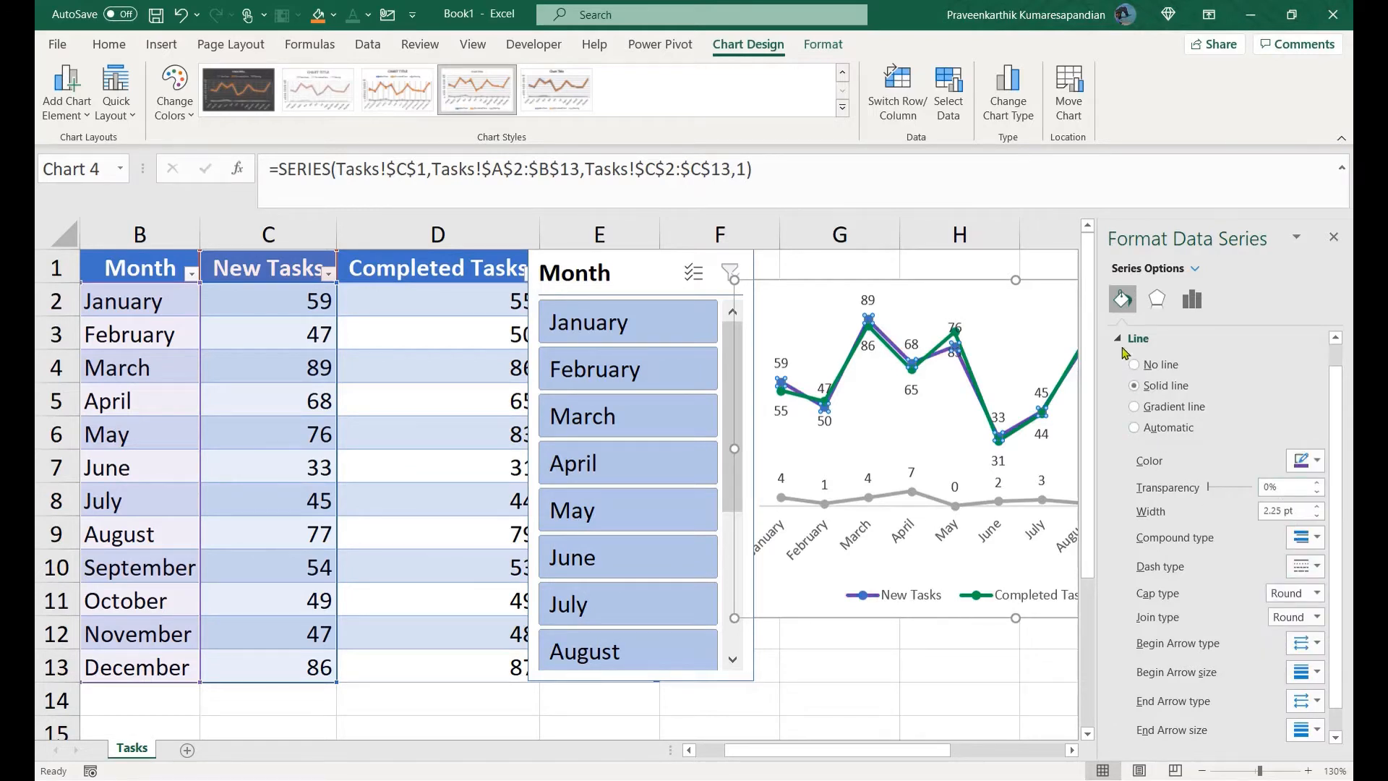
Give the New Tasks series markers a solid standard purple fill and a matching purple border.
{"action": "left_click", "coordinate": [1148, 337]}
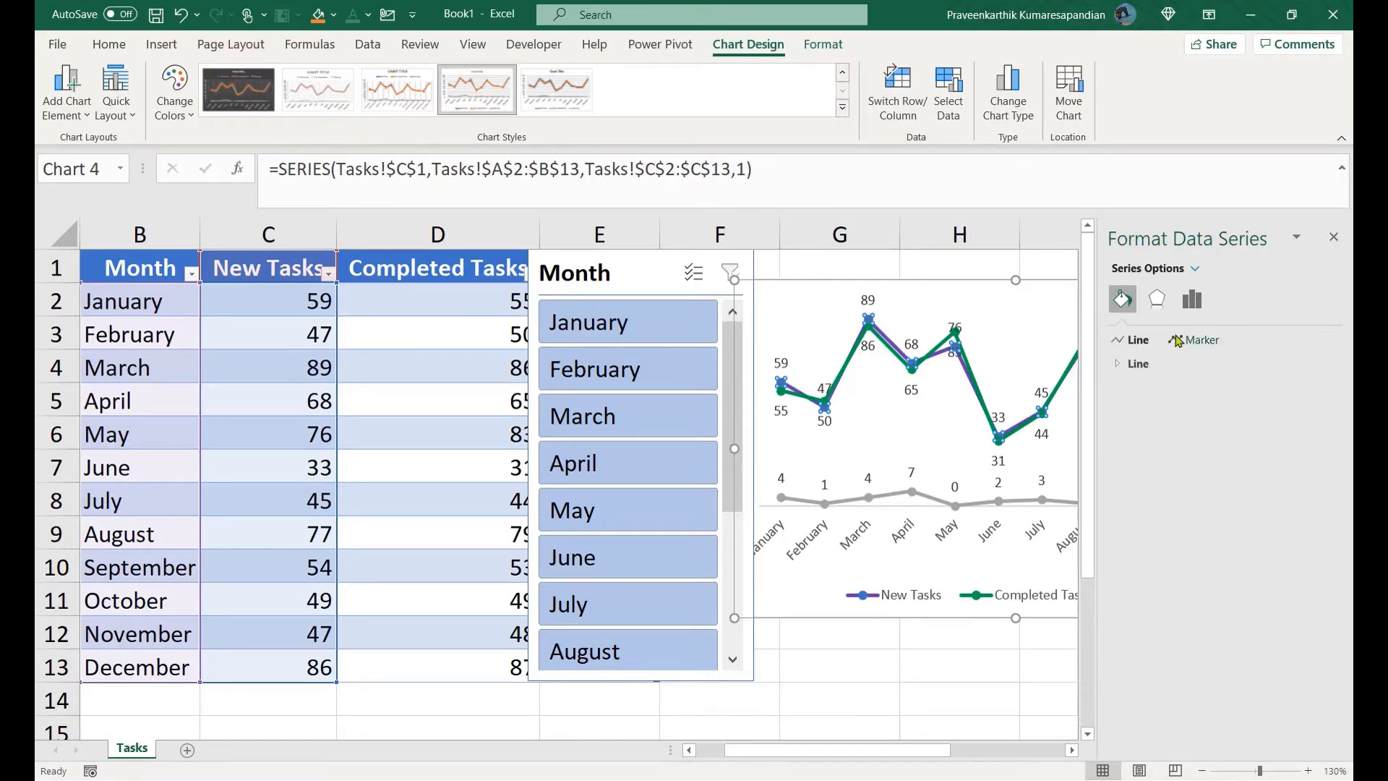
{"action": "left_click", "coordinate": [1180, 340]}
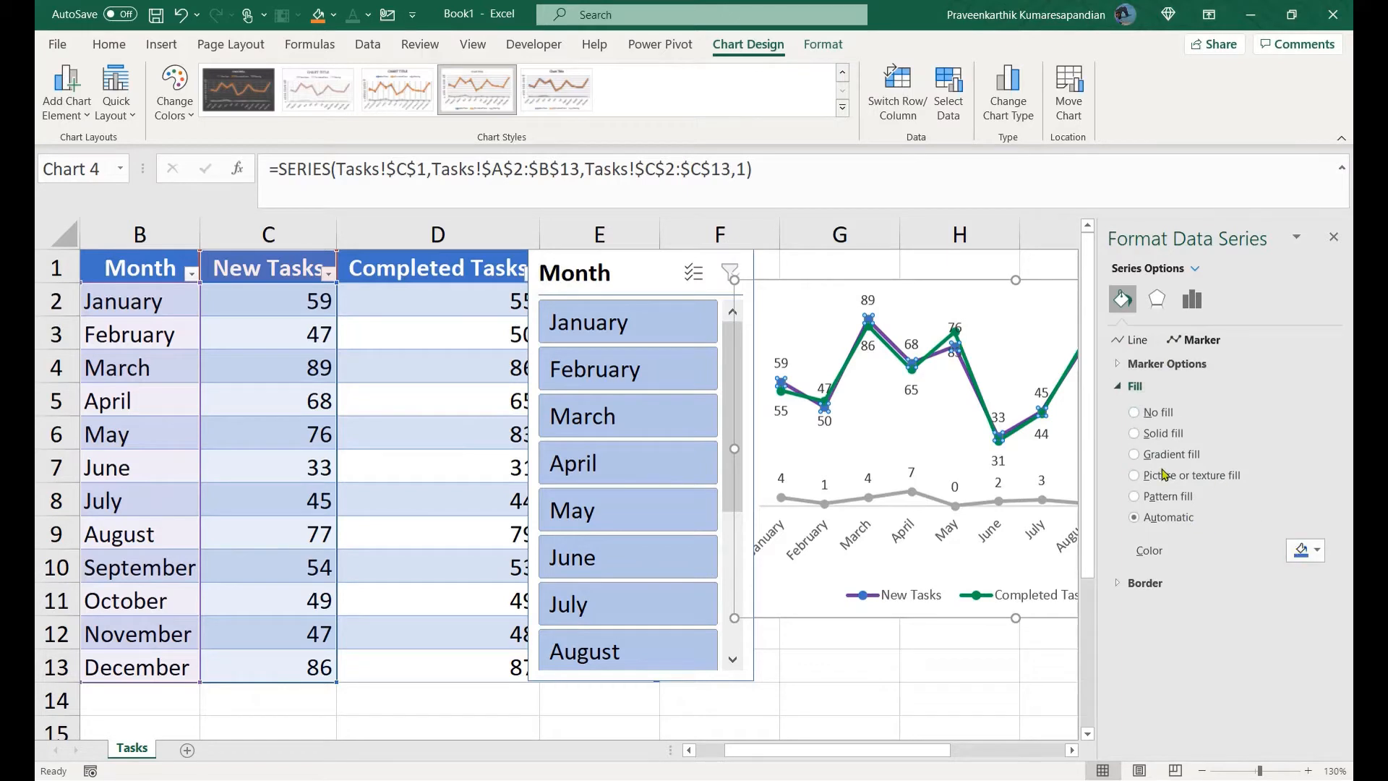
{"action": "left_click", "coordinate": [1134, 433]}
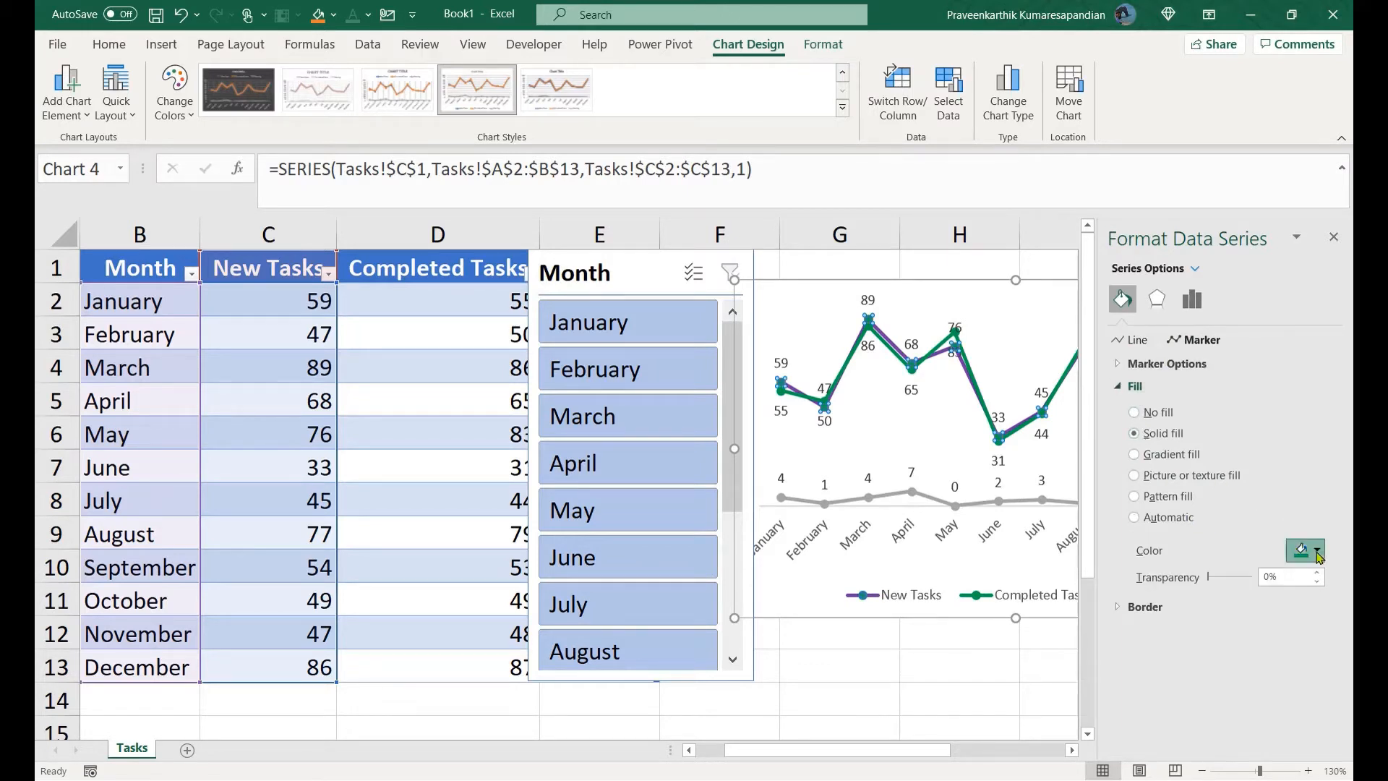
{"action": "left_click", "coordinate": [1309, 551]}
{"action": "left_click", "coordinate": [1344, 720]}
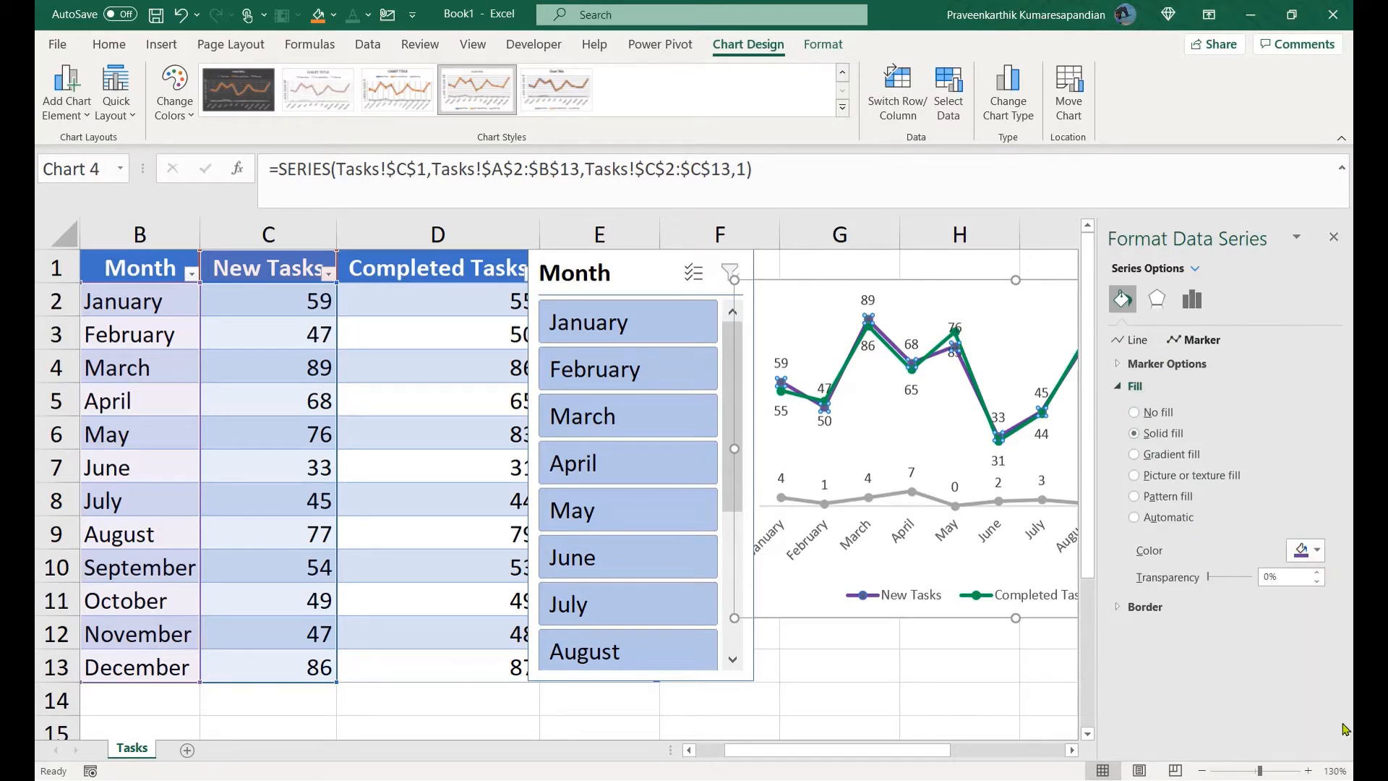
{"action": "left_click", "coordinate": [1119, 606]}
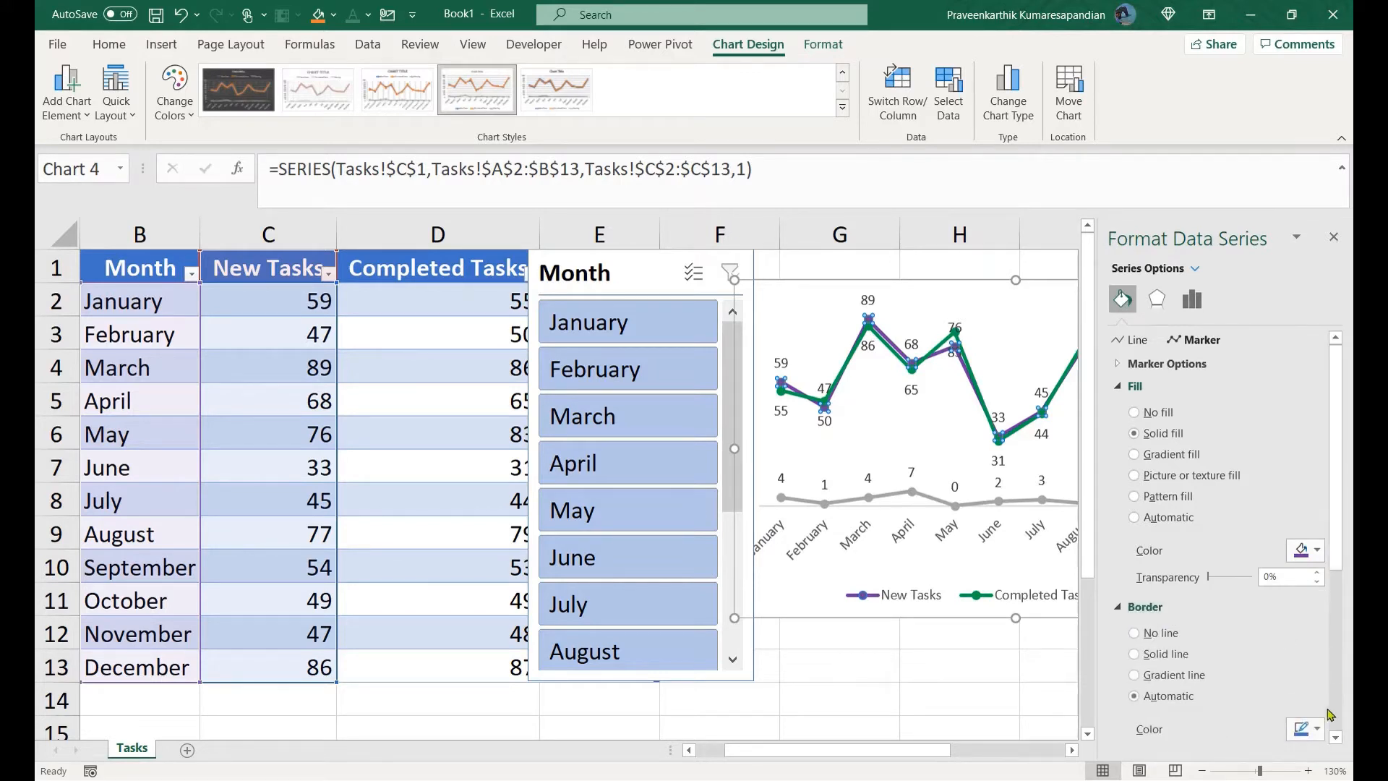
{"action": "left_click", "coordinate": [1306, 729]}
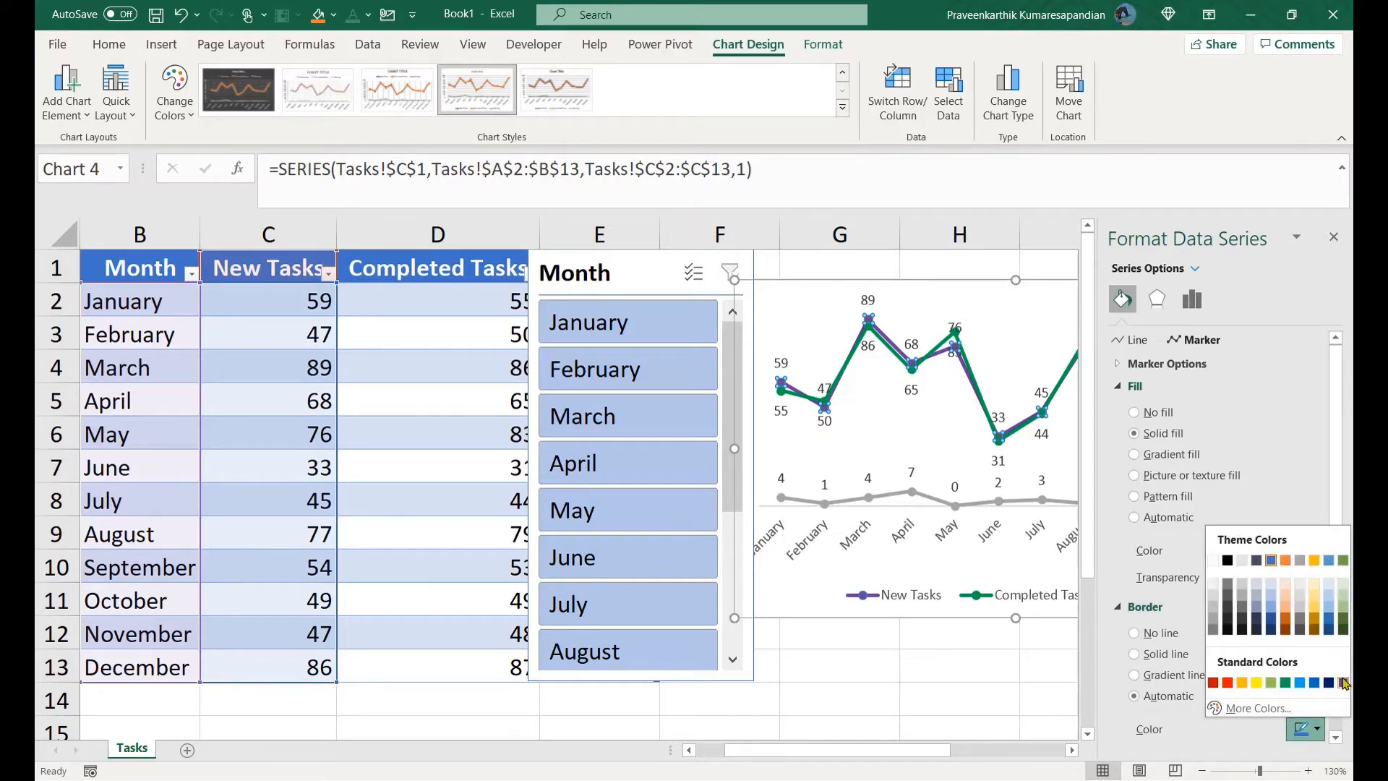
{"action": "left_click", "coordinate": [1343, 682]}
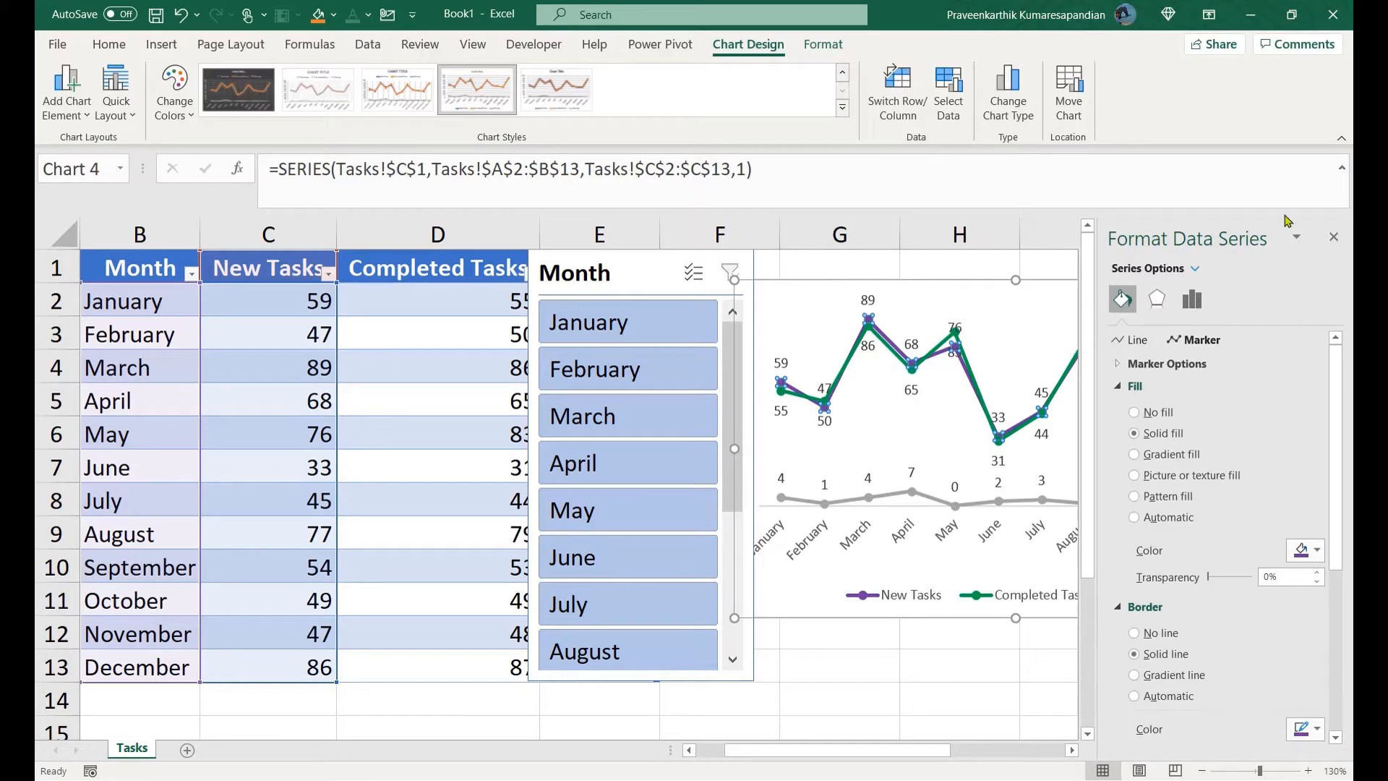
{"action": "left_click", "coordinate": [1334, 236]}
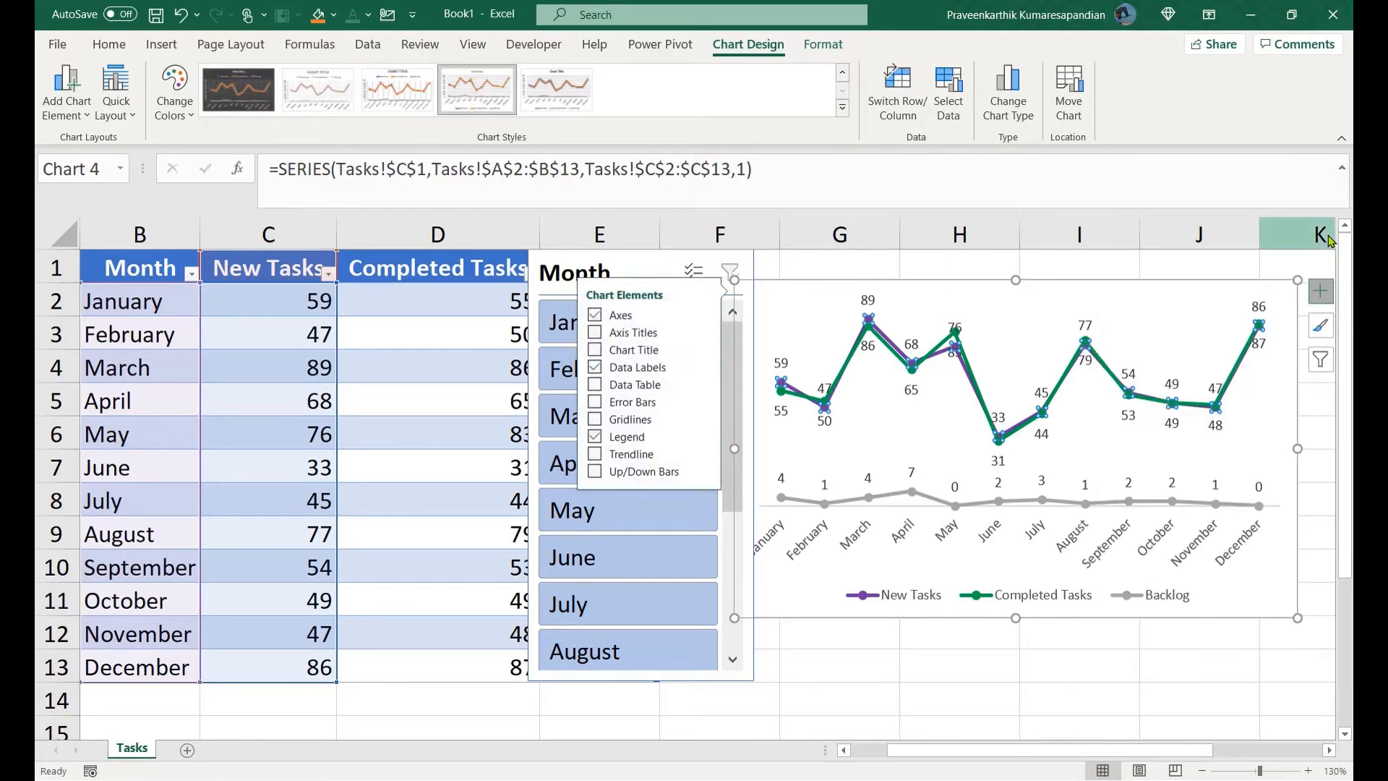
Fill the line chart's chart area with the lightest grey theme colour.
{"action": "left_click", "coordinate": [1024, 308]}
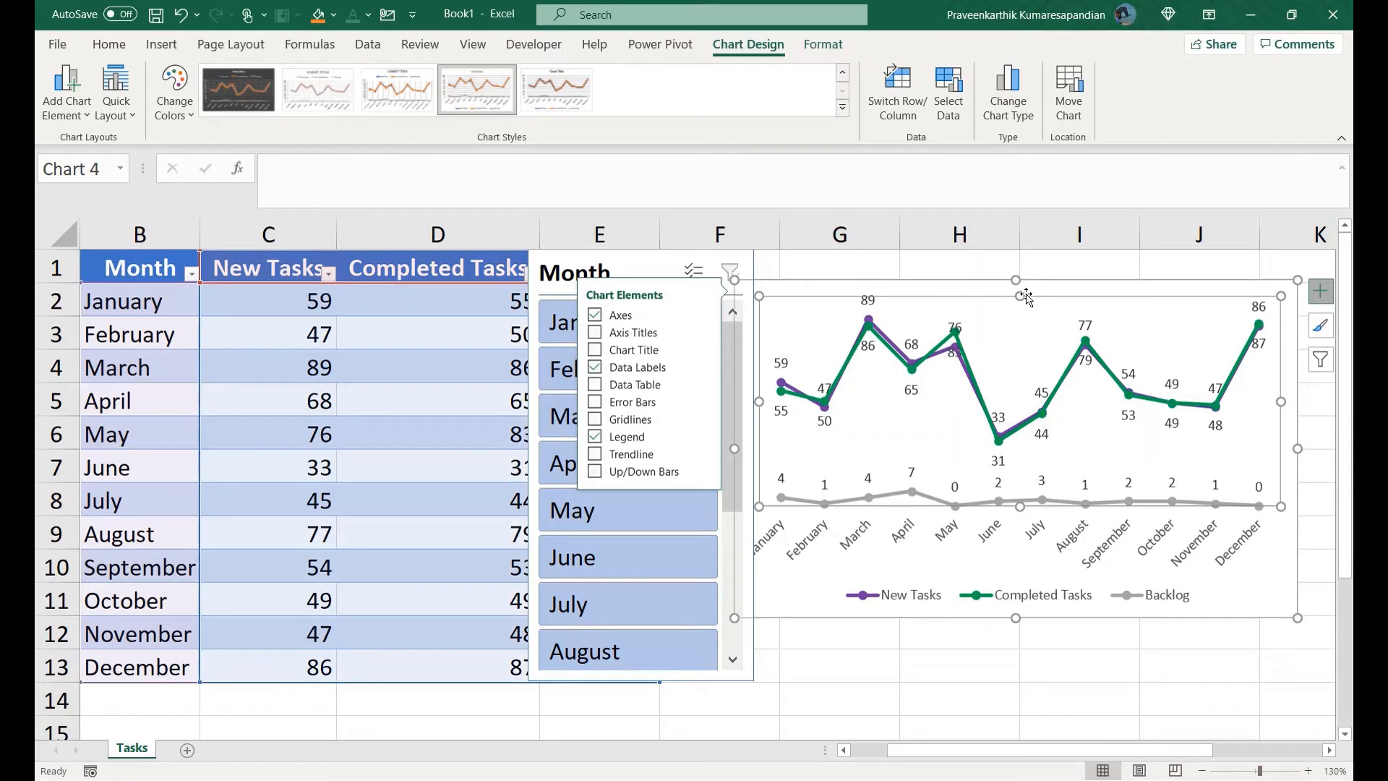
{"action": "left_click", "coordinate": [1026, 291]}
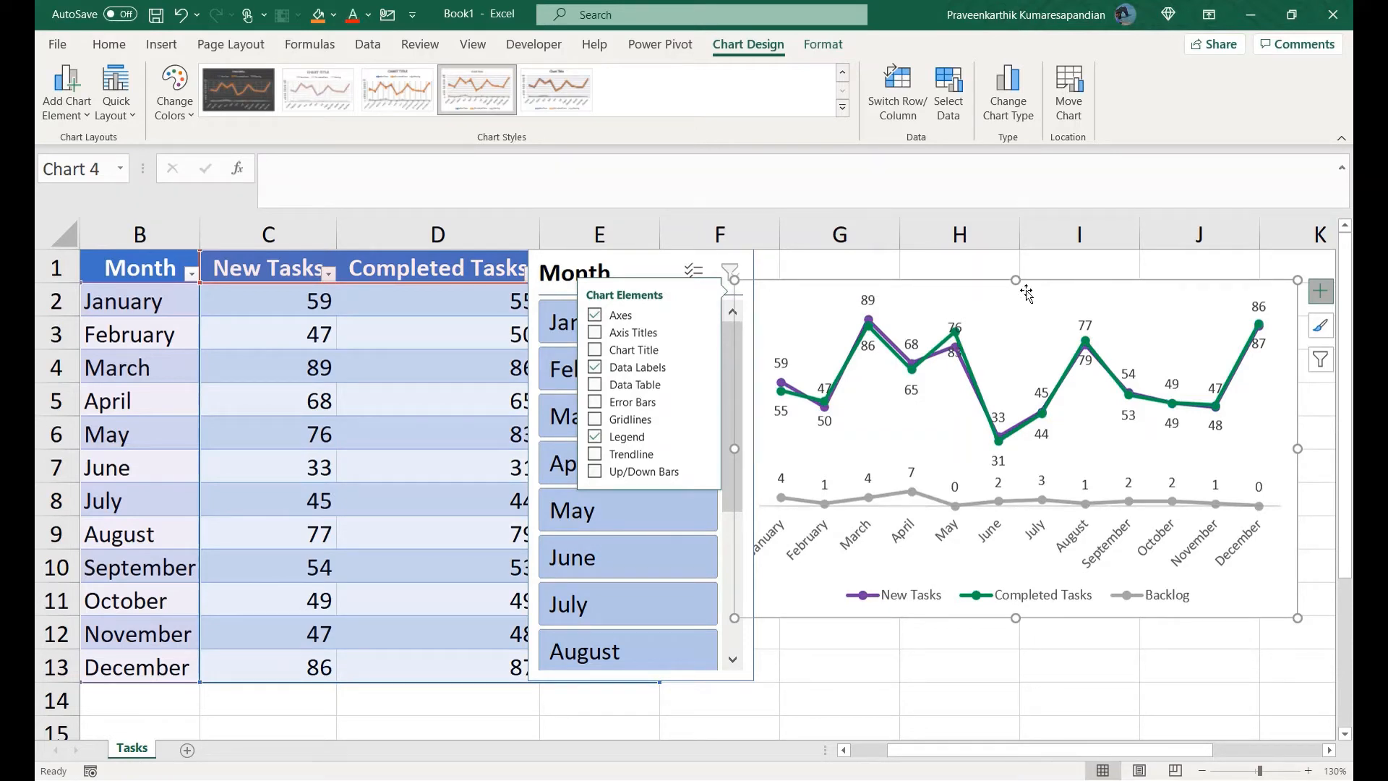
{"action": "right_click", "coordinate": [1026, 291]}
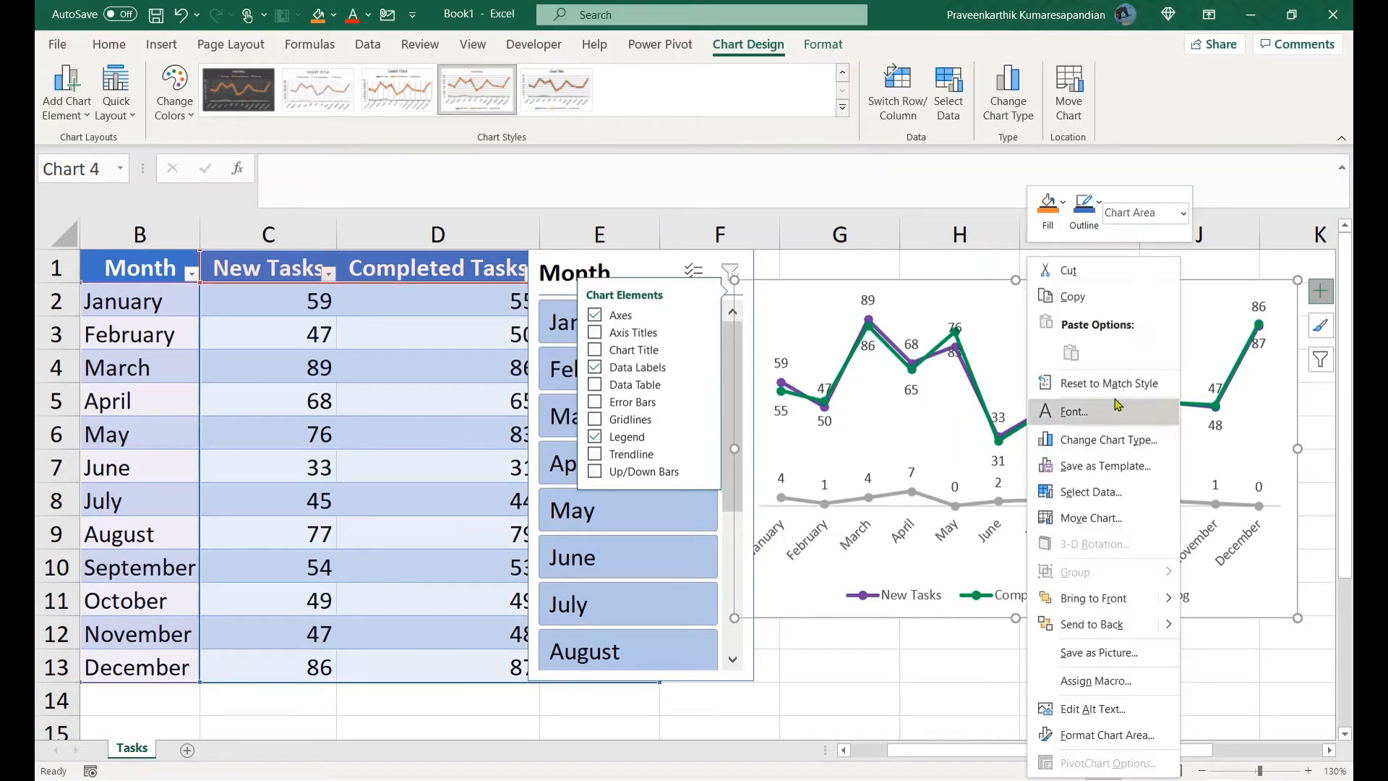
{"action": "left_click", "coordinate": [1049, 210]}
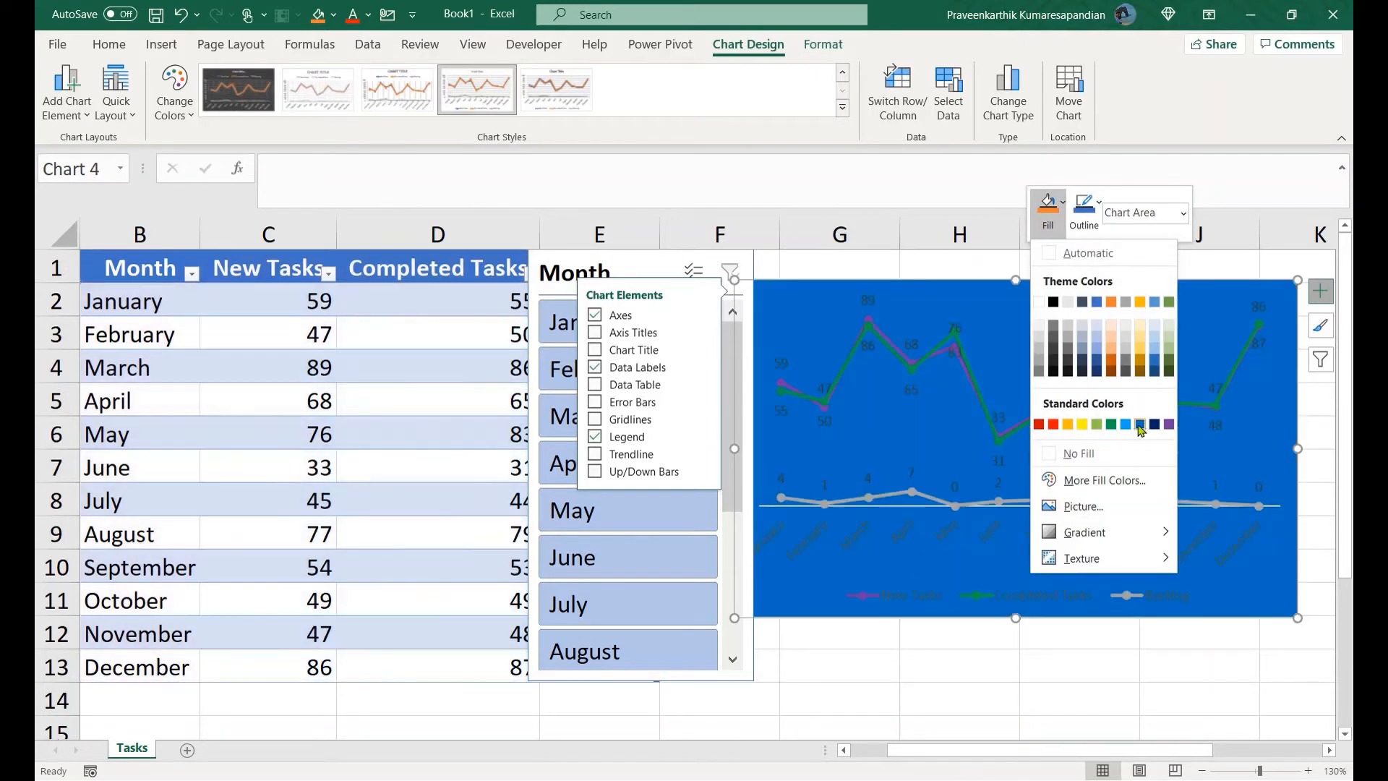
{"action": "left_click", "coordinate": [1039, 334]}
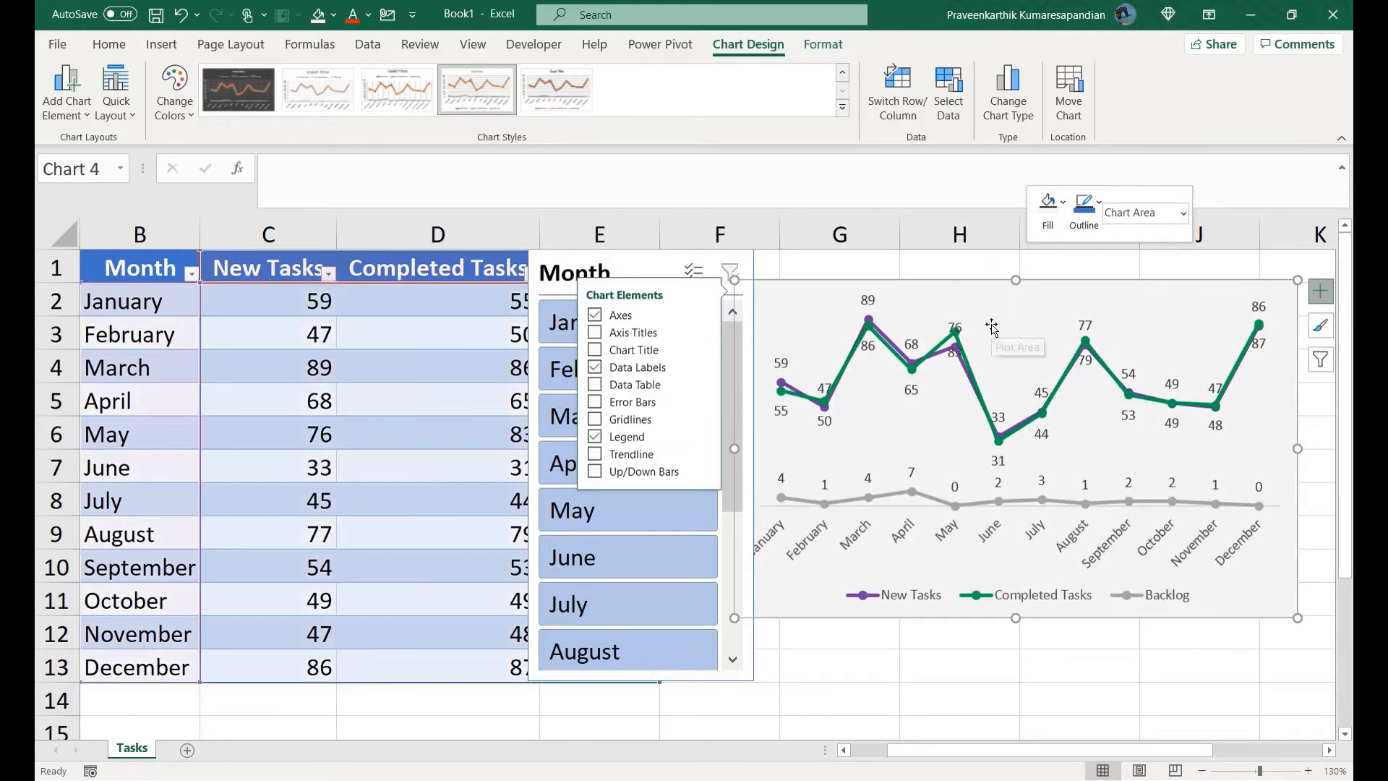
Fill the line chart's plot area with the white theme colour.
{"action": "left_click", "coordinate": [991, 324]}
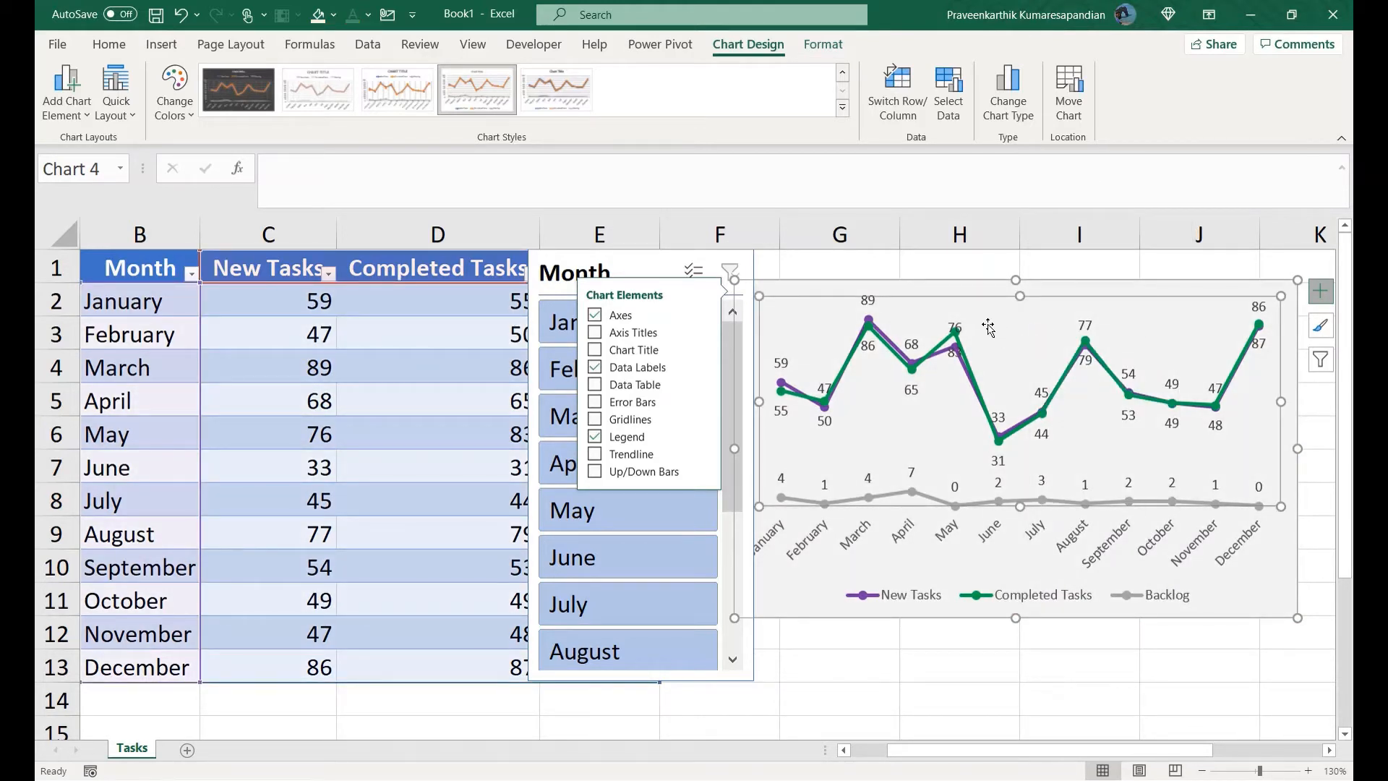
{"action": "right_click", "coordinate": [989, 327]}
{"action": "left_click", "coordinate": [1027, 271]}
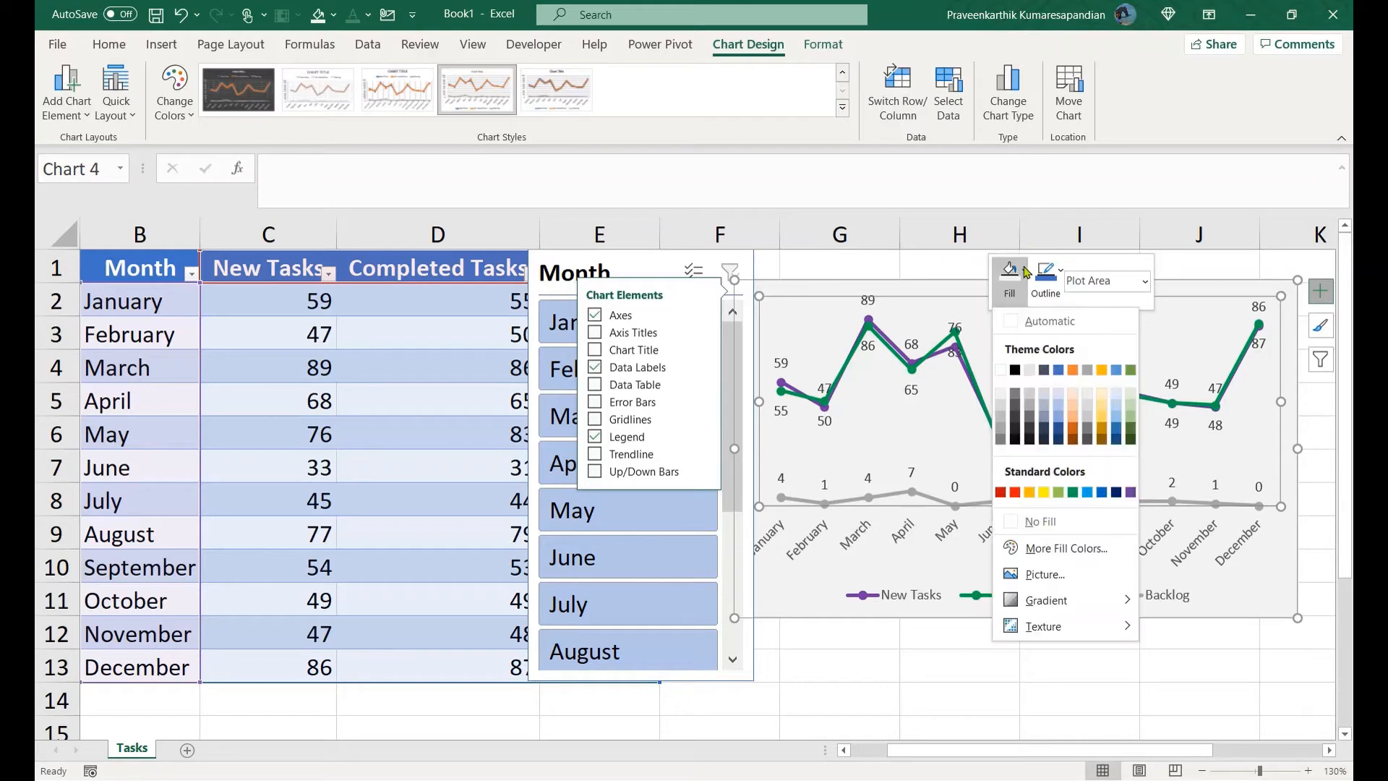
{"action": "left_click", "coordinate": [1002, 370]}
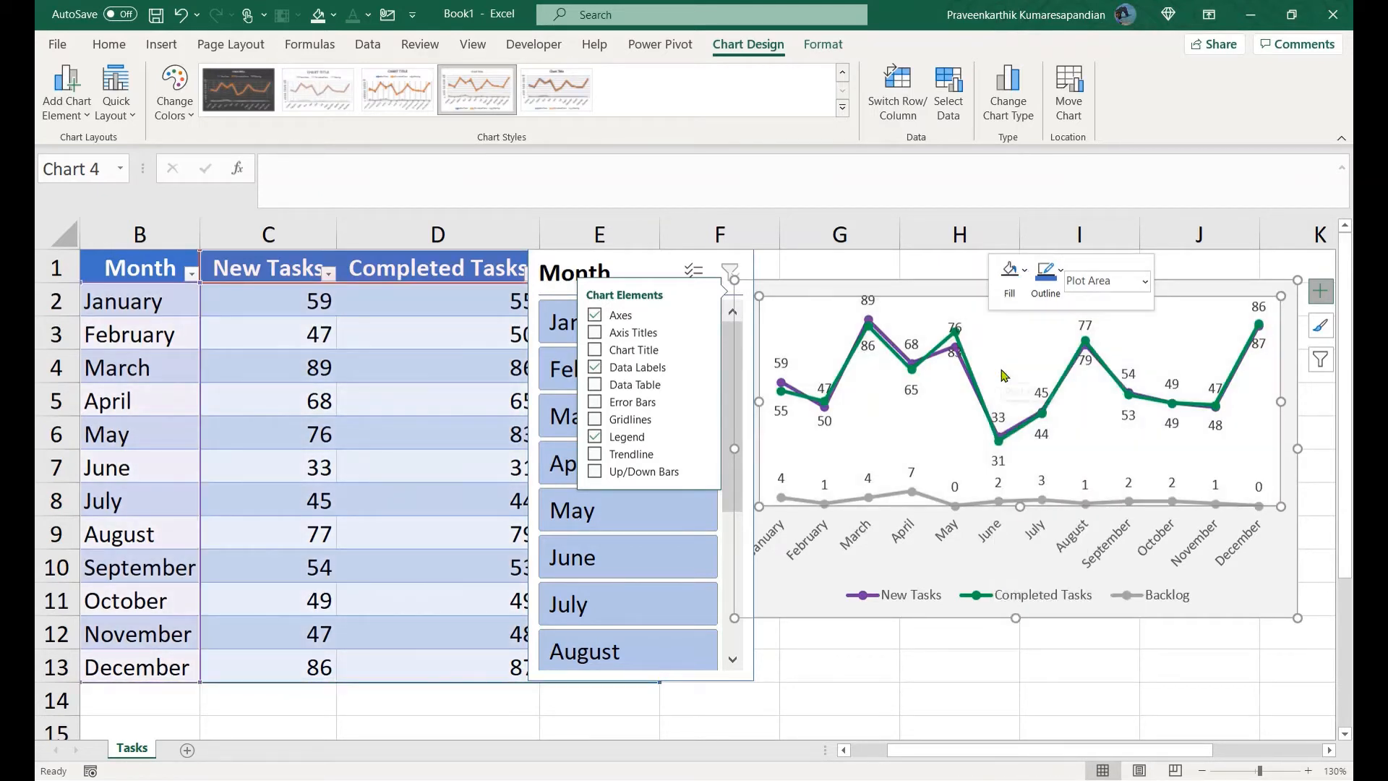
{"action": "left_click", "coordinate": [843, 283]}
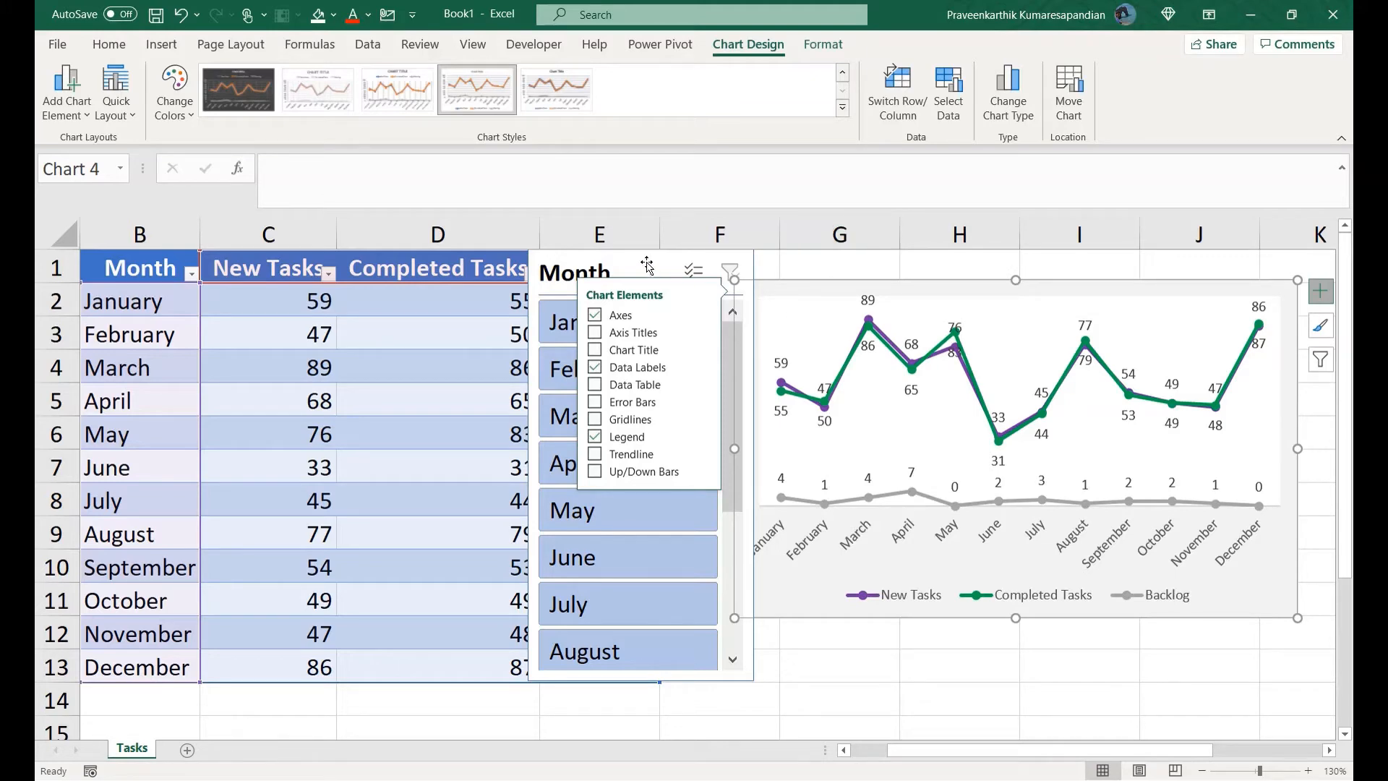
Move the Month slicer onto the table, then place the line chart beside the Backlog column and enlarge it down to row 13.
{"action": "left_click_drag", "start_coordinate": [642, 264], "coordinate": [379, 399]}
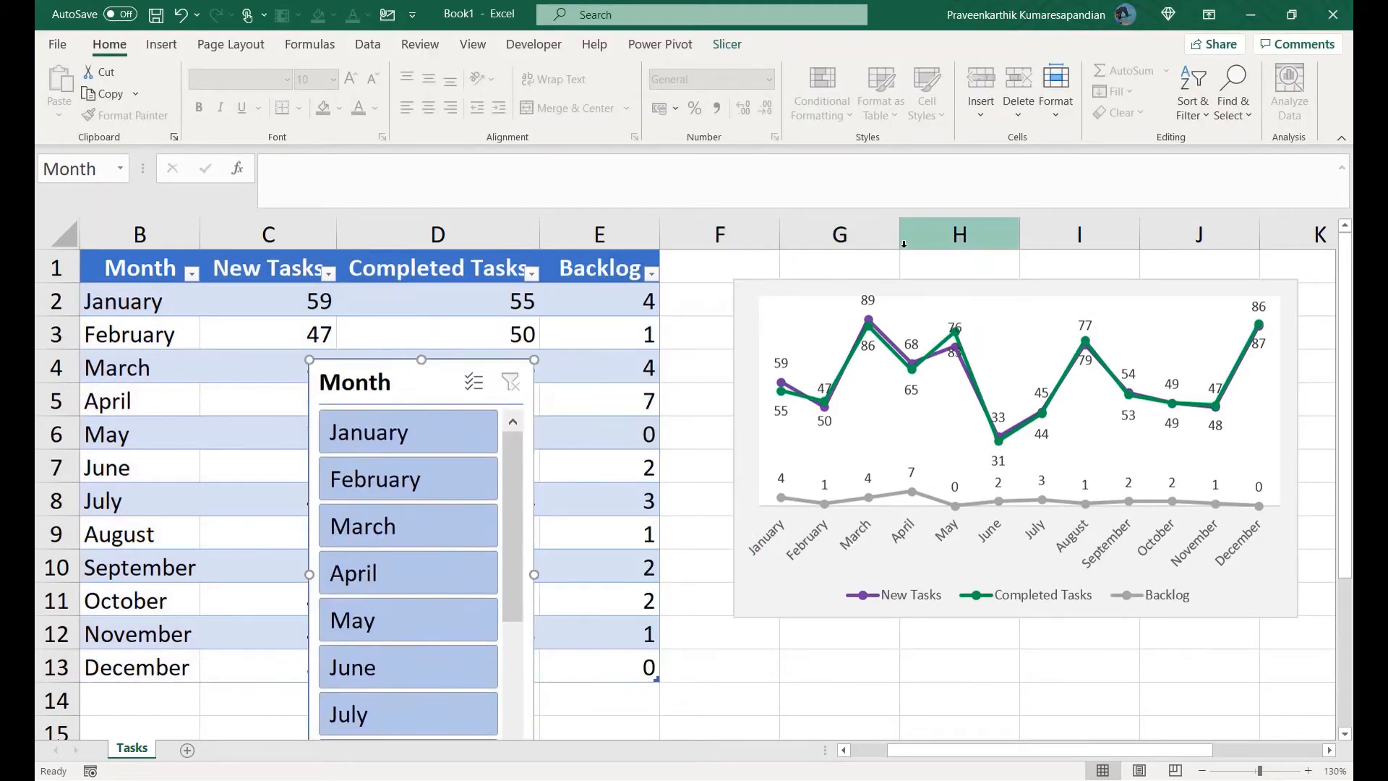
{"action": "left_click_drag", "start_coordinate": [873, 289], "coordinate": [810, 286]}
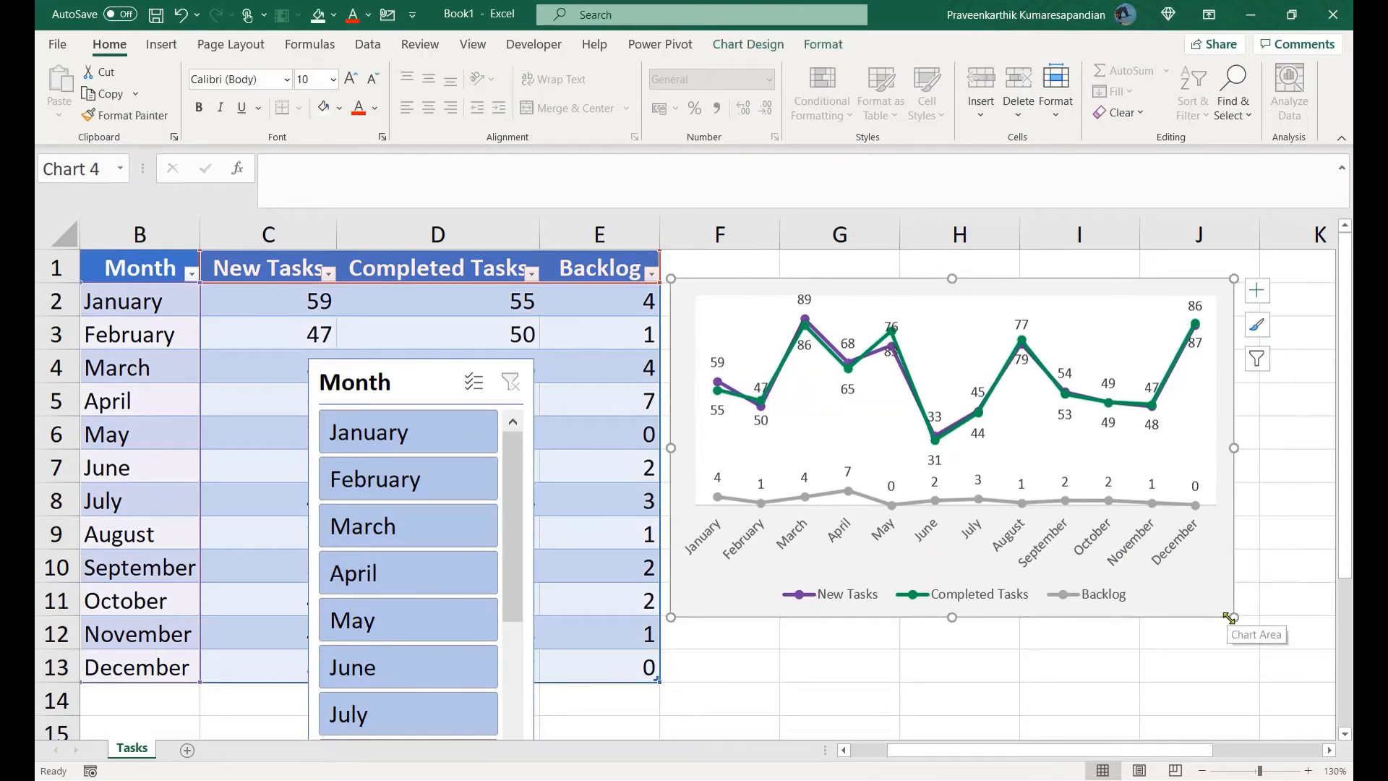
{"action": "left_click_drag", "start_coordinate": [1233, 617], "coordinate": [1284, 682]}
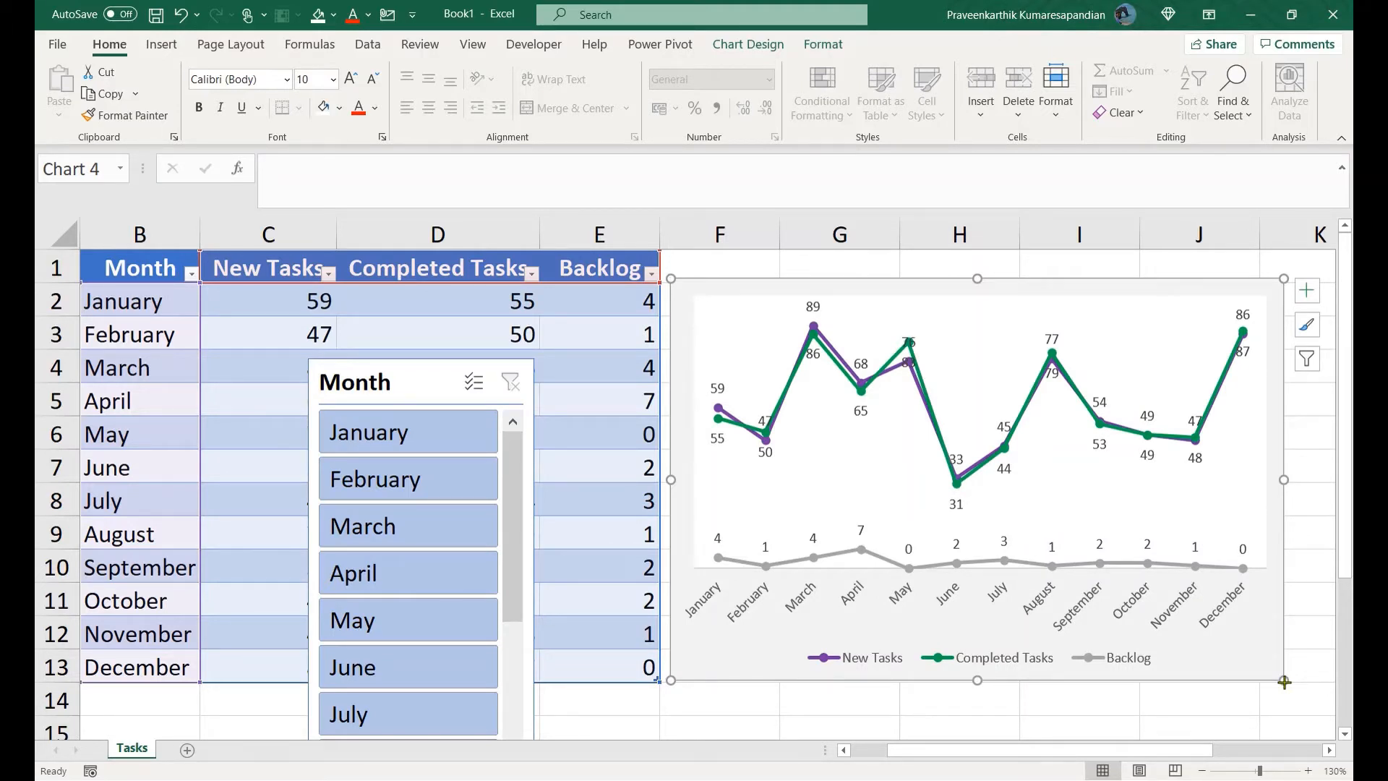
{"action": "left_click", "coordinate": [927, 717]}
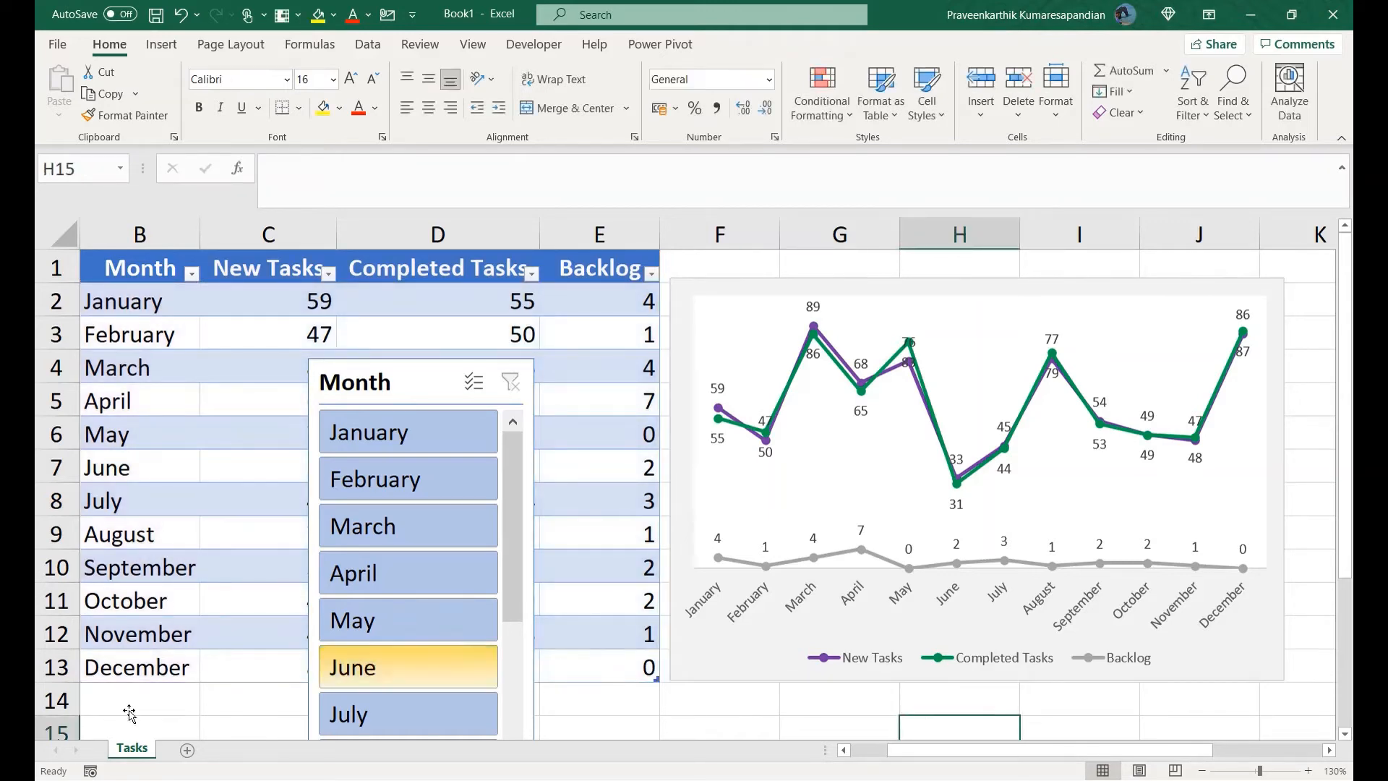
Add a new worksheet and rename it Dashboard.
{"action": "left_click", "coordinate": [186, 750]}
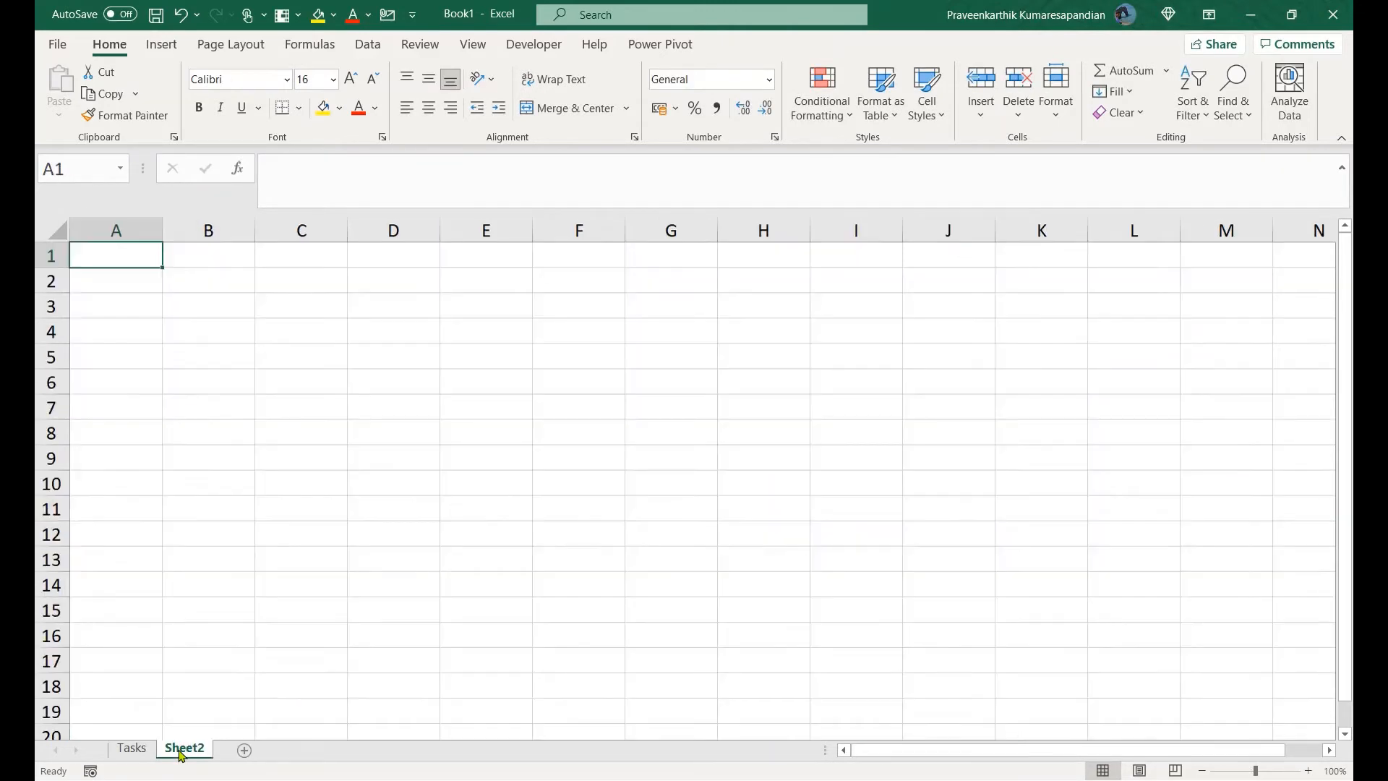
{"action": "double_click", "coordinate": [181, 749]}
{"action": "type", "text": "Da"}
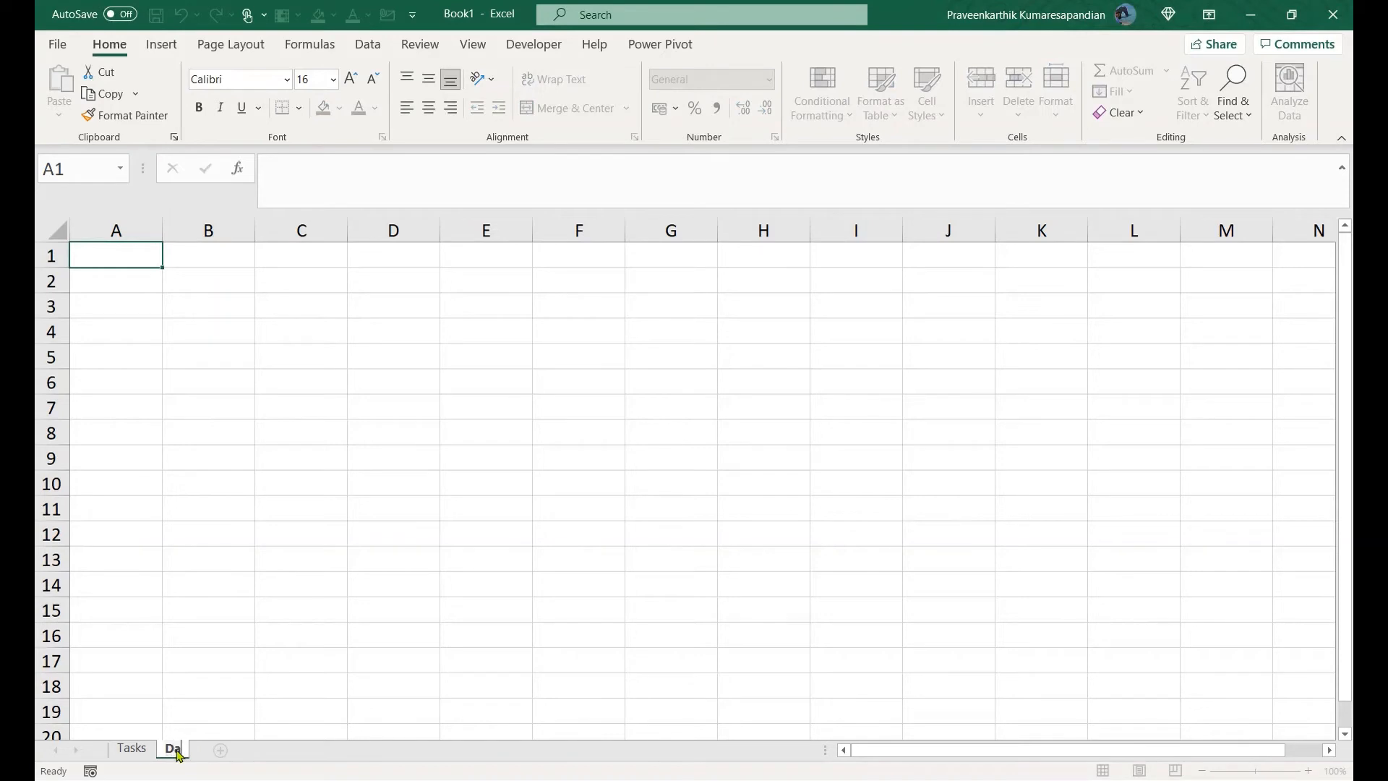
{"action": "type", "text": "shbi"}
{"action": "key", "text": "BackSpace"}
{"action": "type", "text": "oard"}
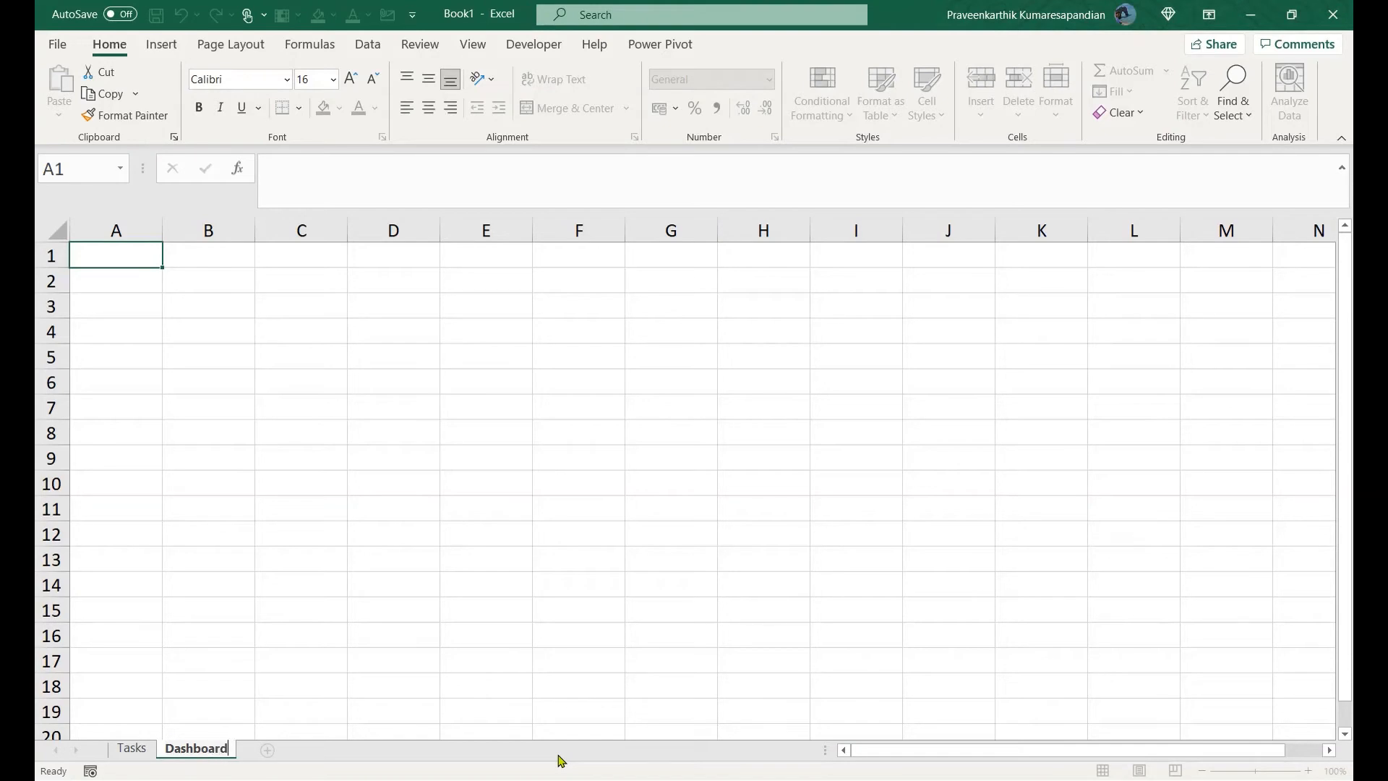
{"action": "key", "text": "Return"}
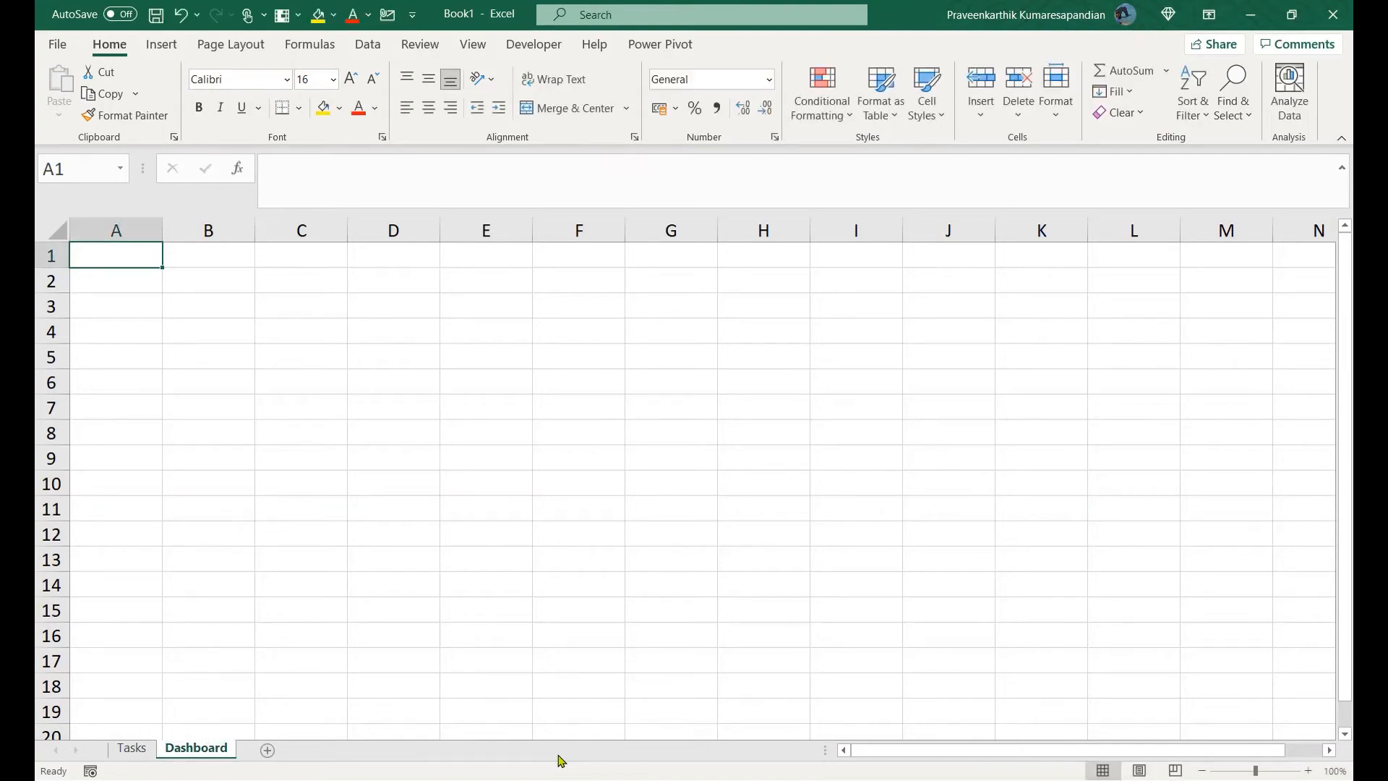
Cut the line chart from the Tasks sheet and paste it into the Dashboard sheet at the start of row 3.
{"action": "left_click", "coordinate": [124, 757]}
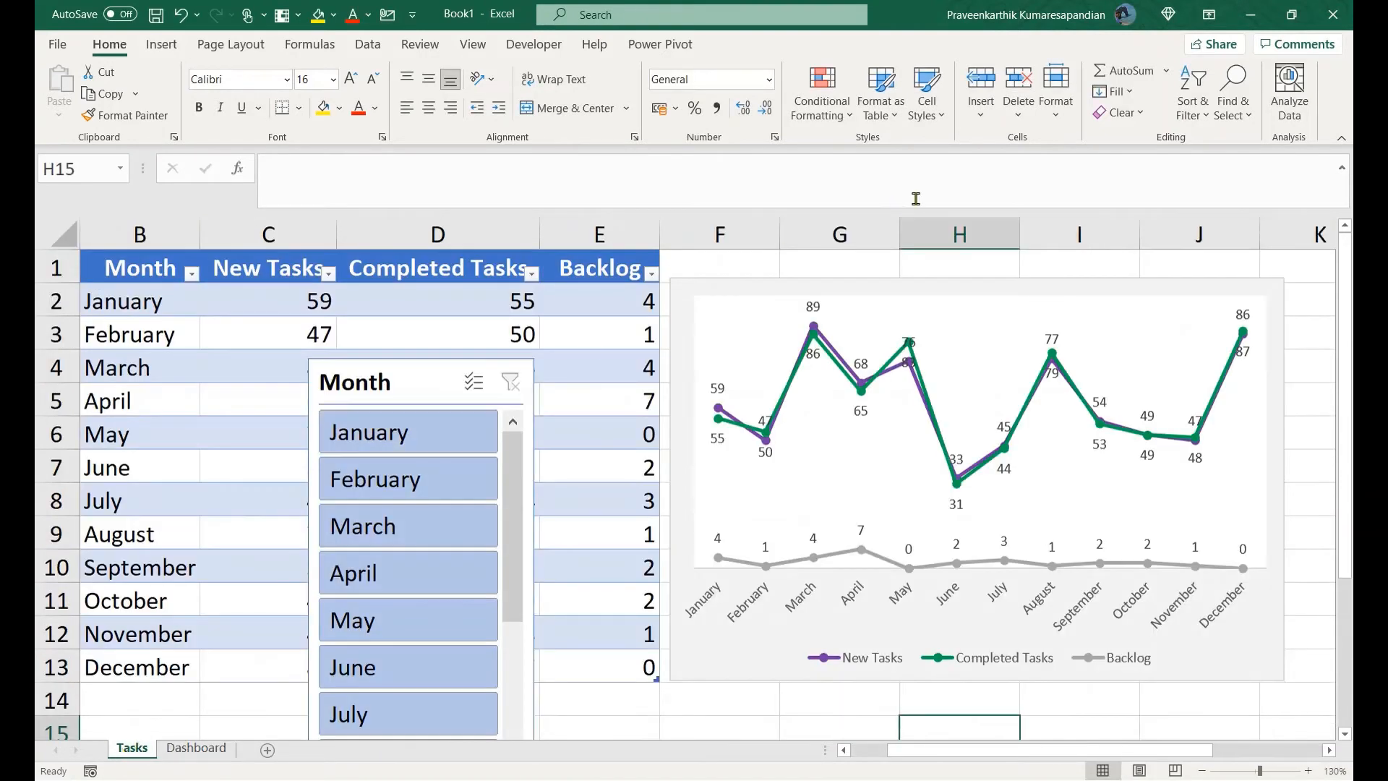
{"action": "left_click", "coordinate": [764, 287]}
{"action": "key", "text": "ctrl+x"}
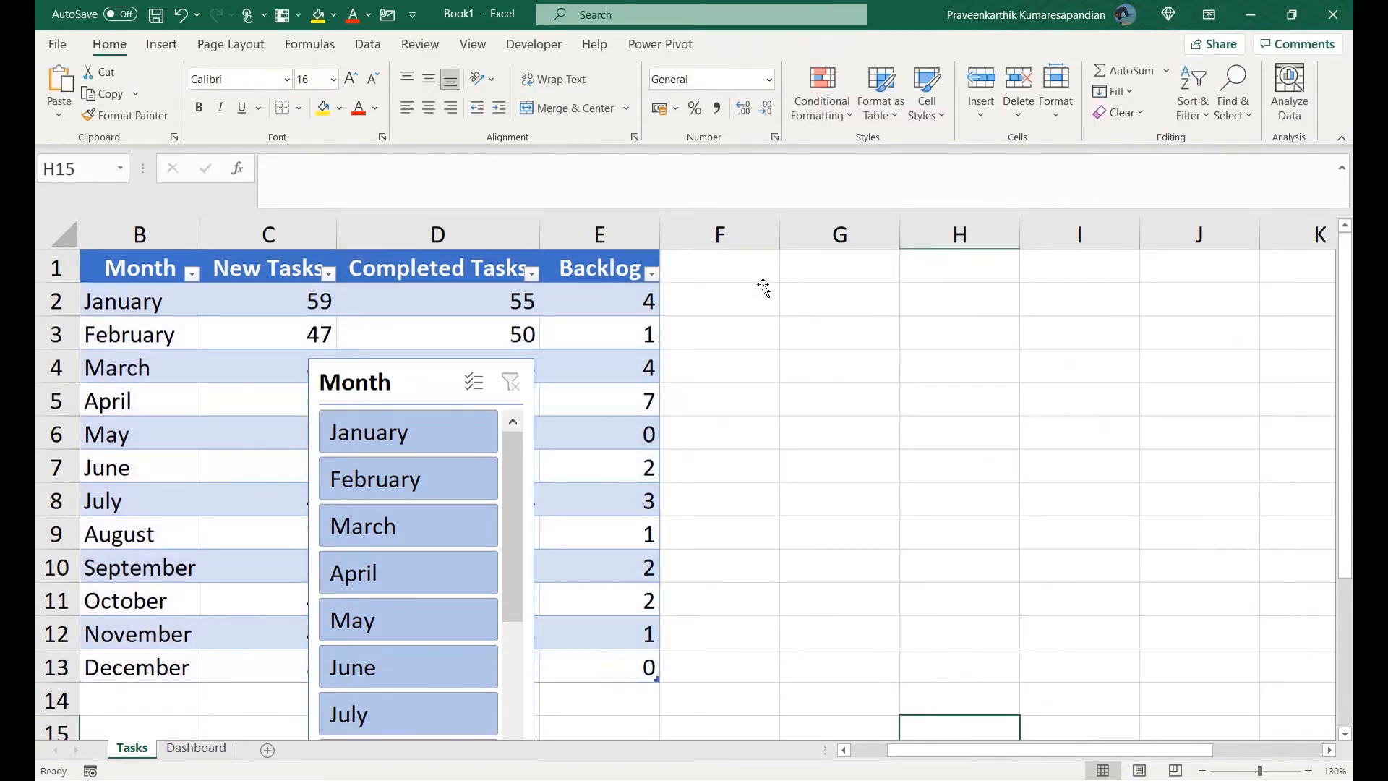
{"action": "left_click", "coordinate": [201, 750]}
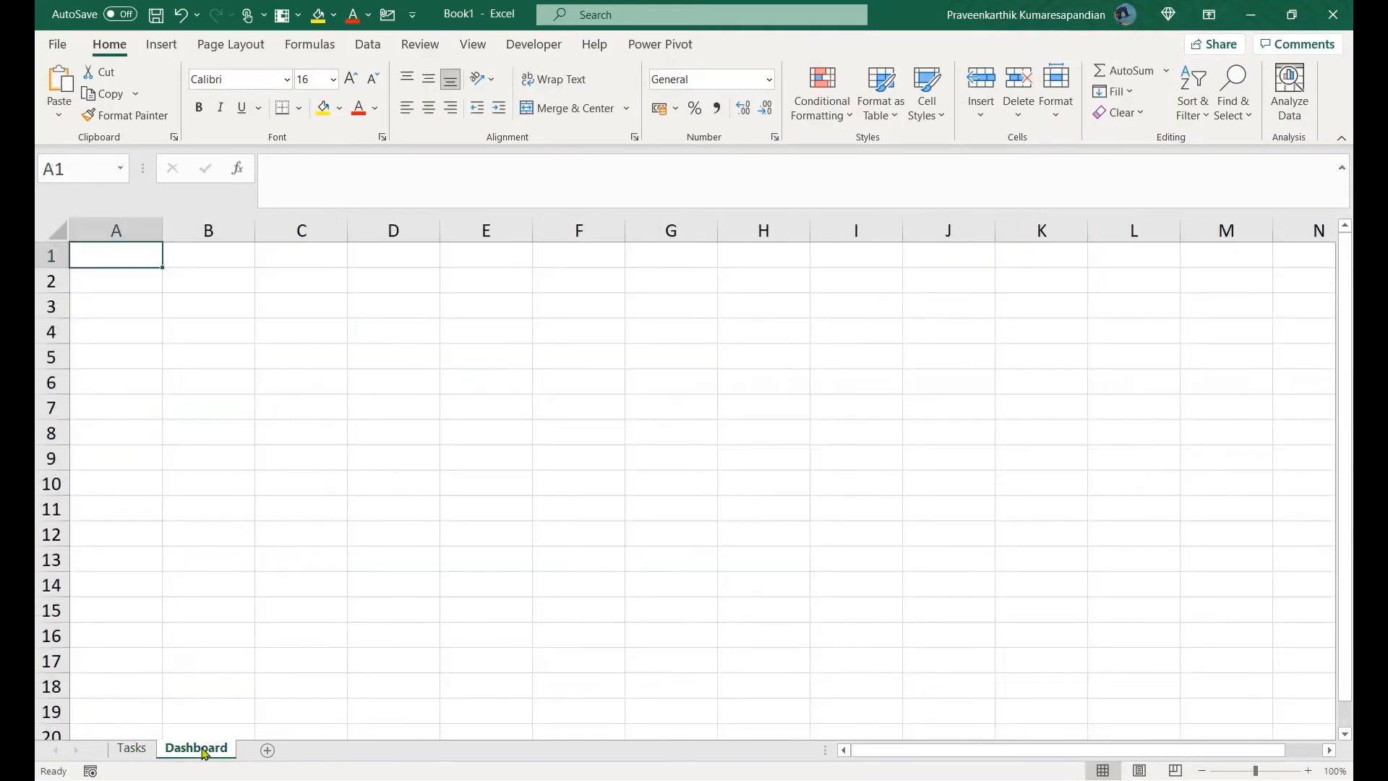
{"action": "left_click", "coordinate": [112, 318]}
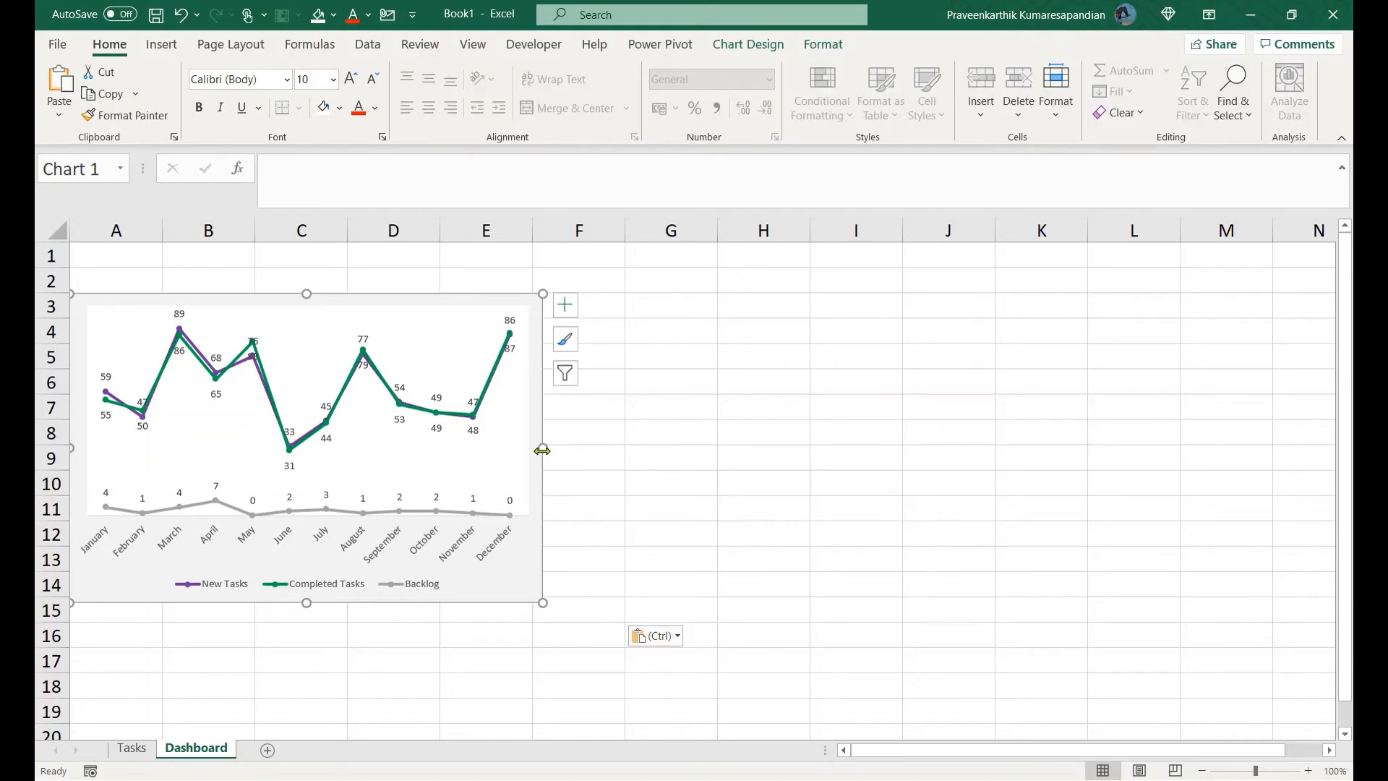
Enlarge the Dashboard chart so it spans columns A to H and rows 3 to 17.
{"action": "left_click_drag", "start_coordinate": [542, 450], "coordinate": [730, 463]}
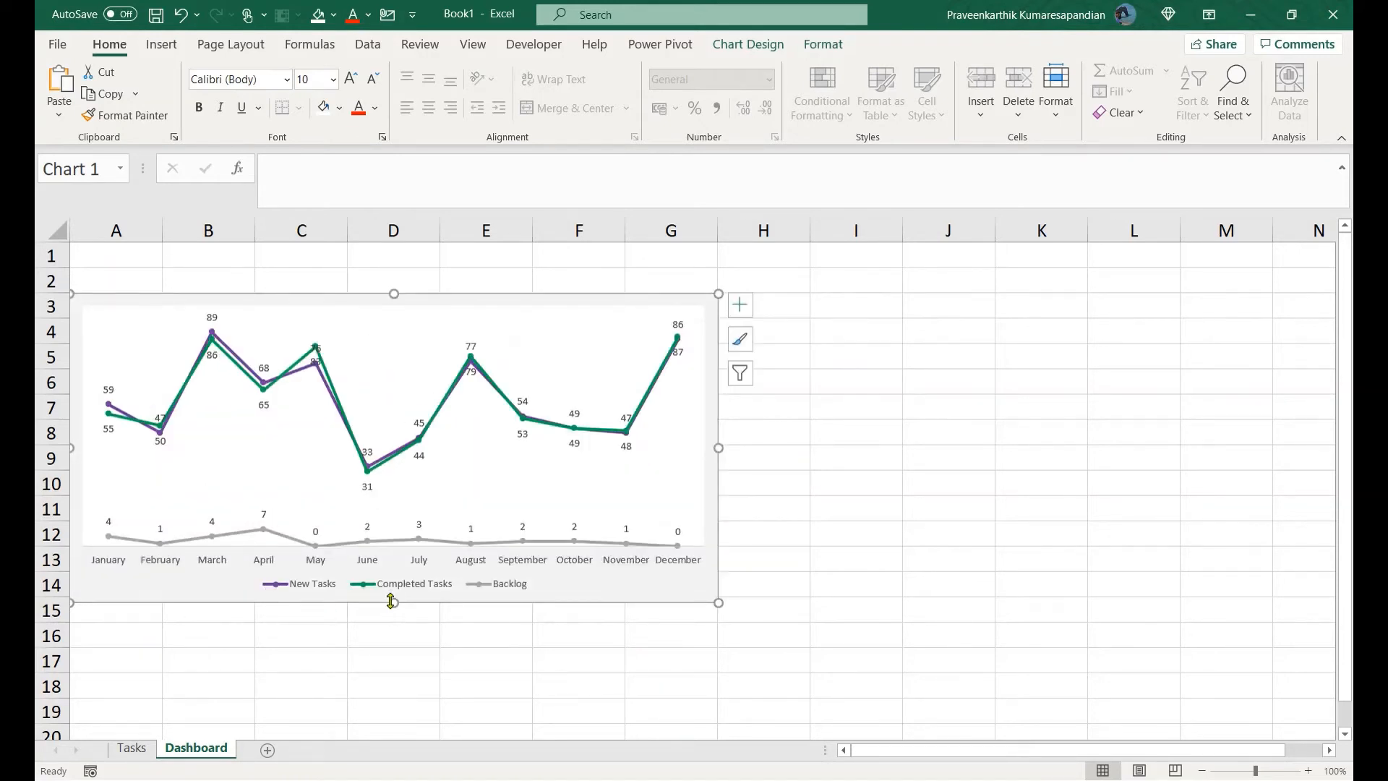
{"action": "left_click_drag", "start_coordinate": [391, 603], "coordinate": [394, 674]}
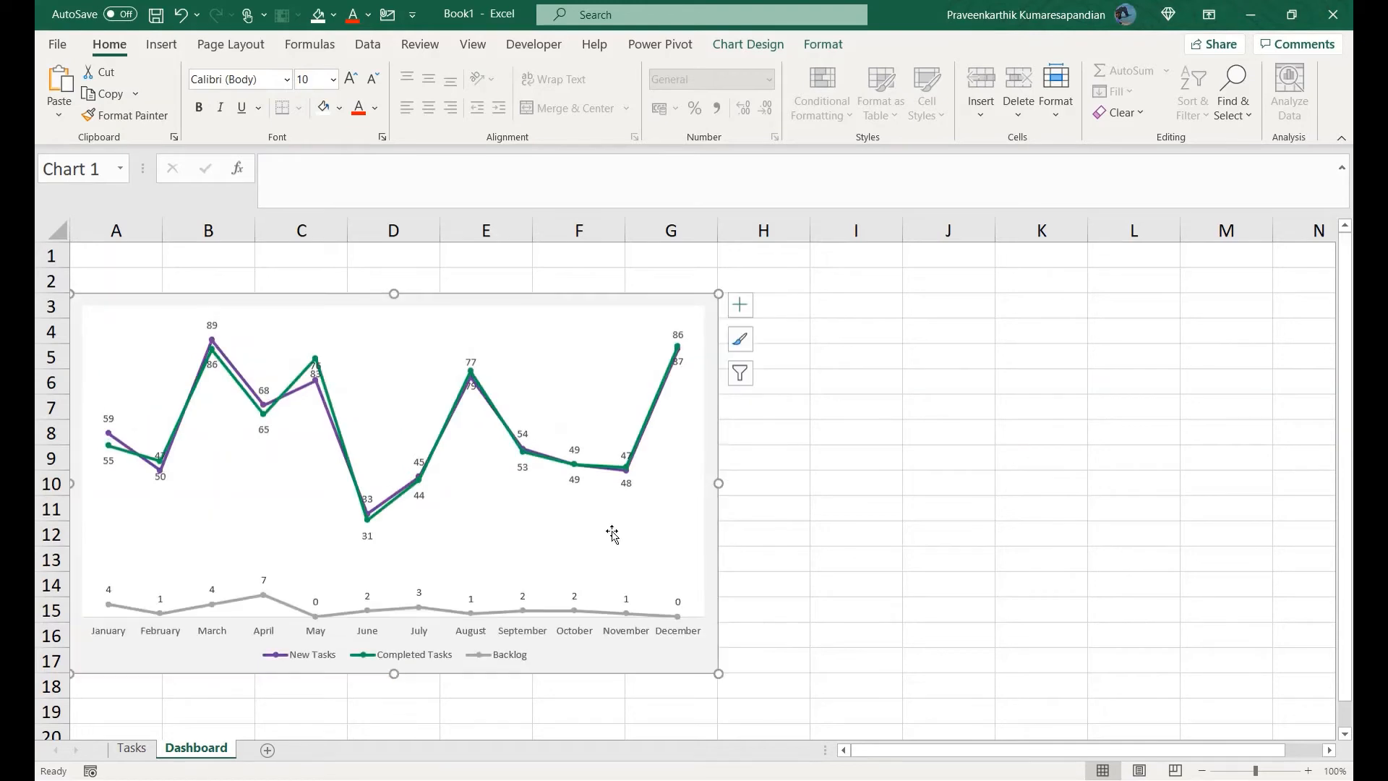
{"action": "left_click_drag", "start_coordinate": [718, 481], "coordinate": [811, 482]}
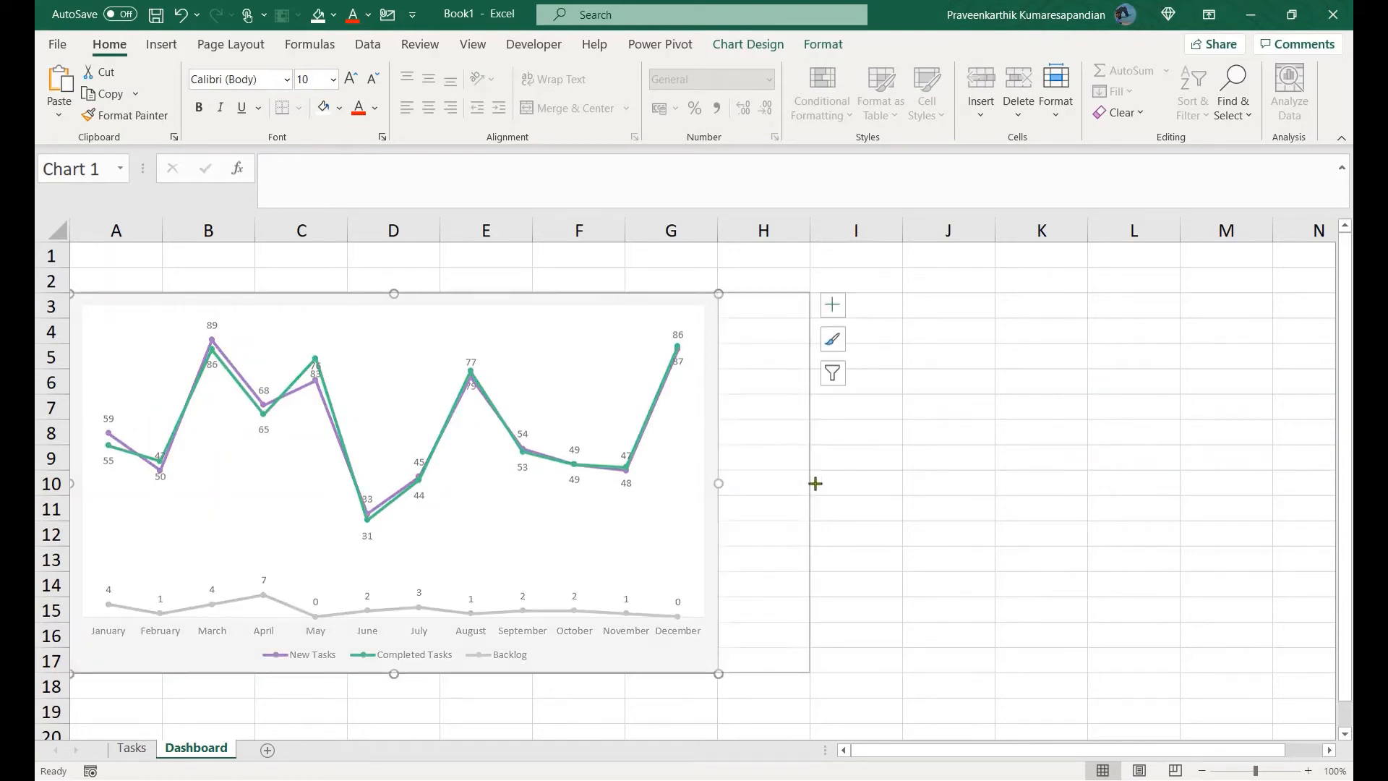
Make the month labels on the chart's horizontal axis bold.
{"action": "left_click", "coordinate": [202, 312]}
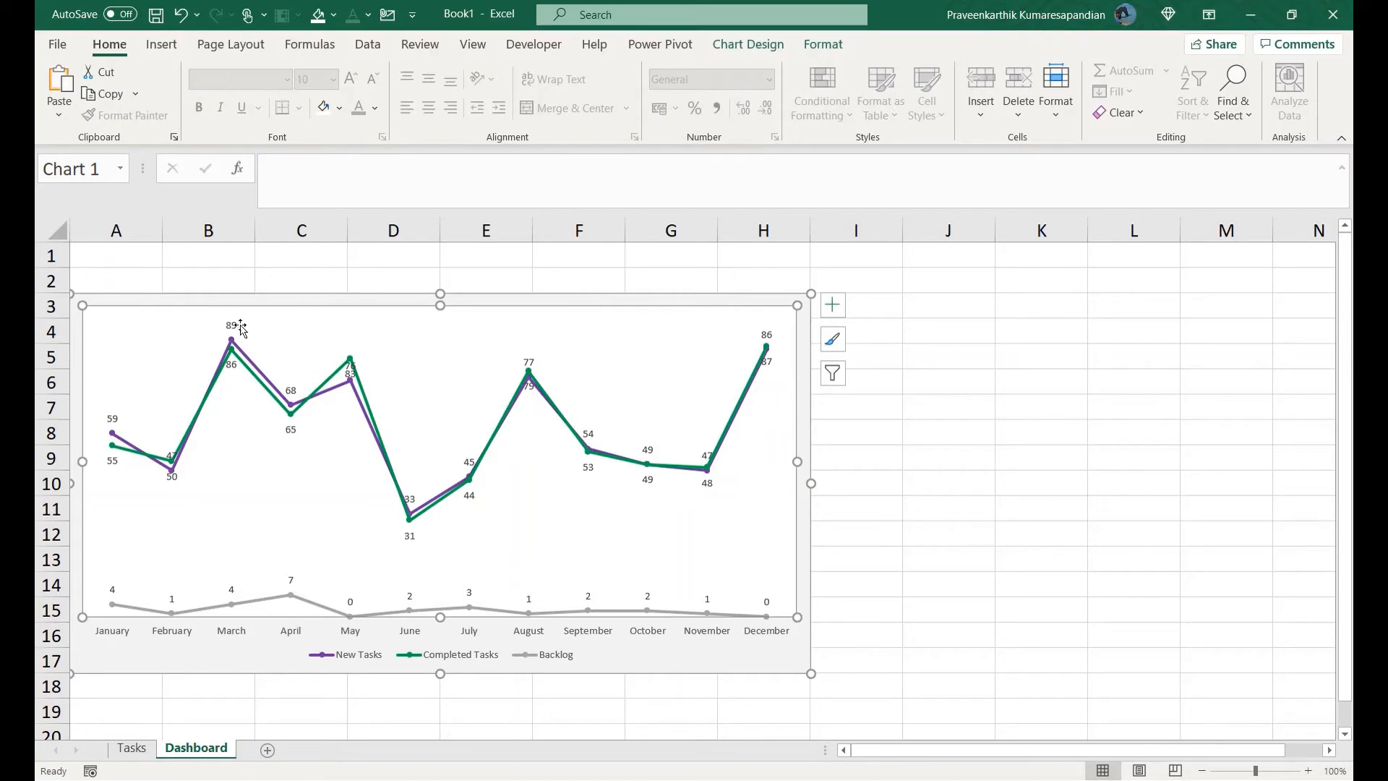
{"action": "left_click", "coordinate": [246, 639]}
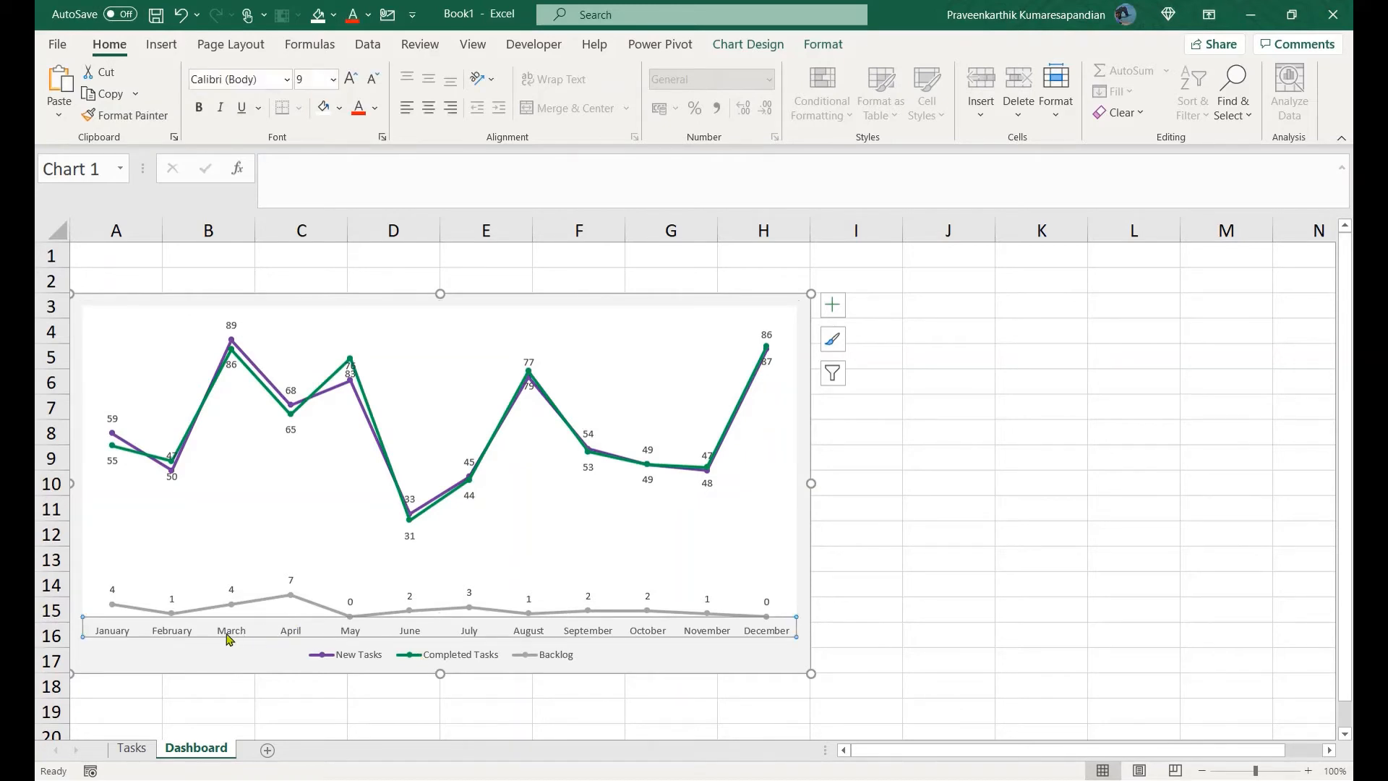
{"action": "key", "text": "ctrl+b"}
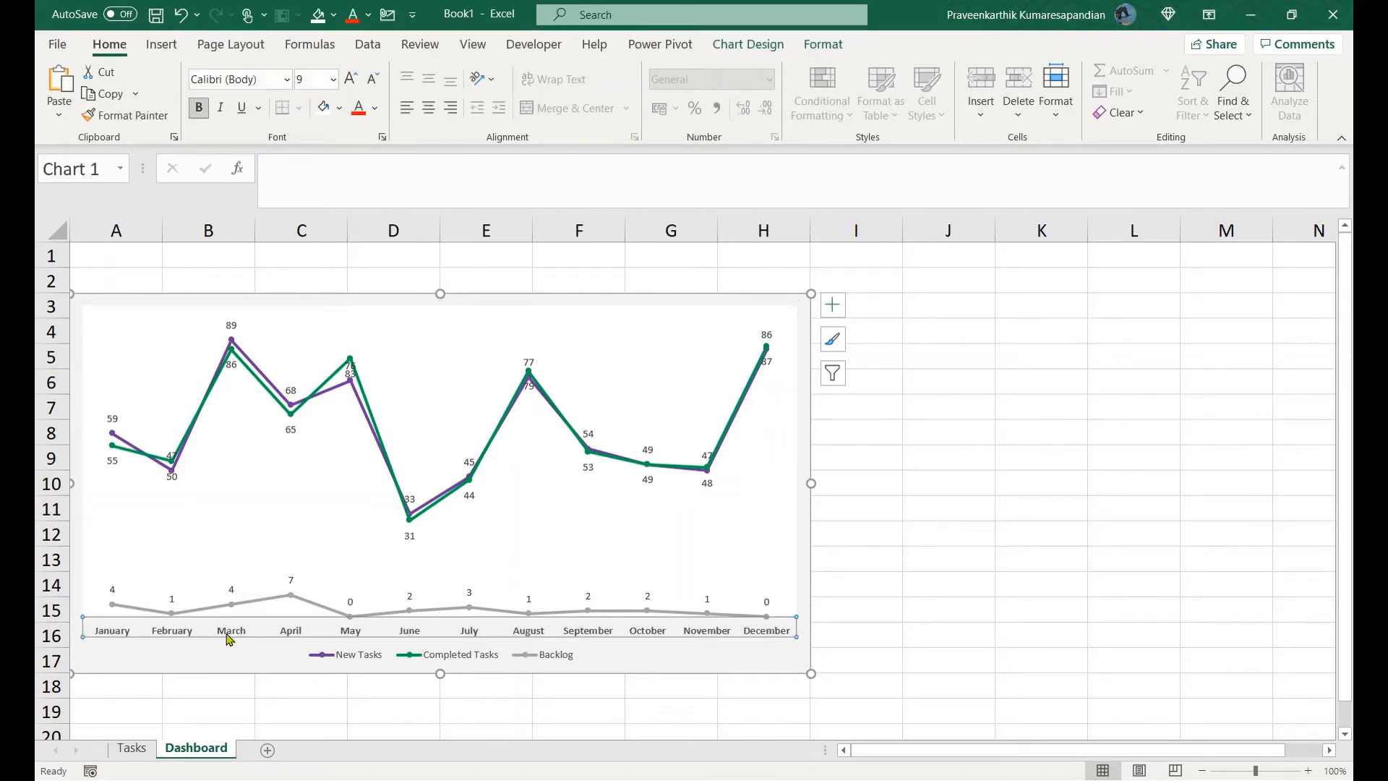
{"action": "left_click", "coordinate": [121, 327]}
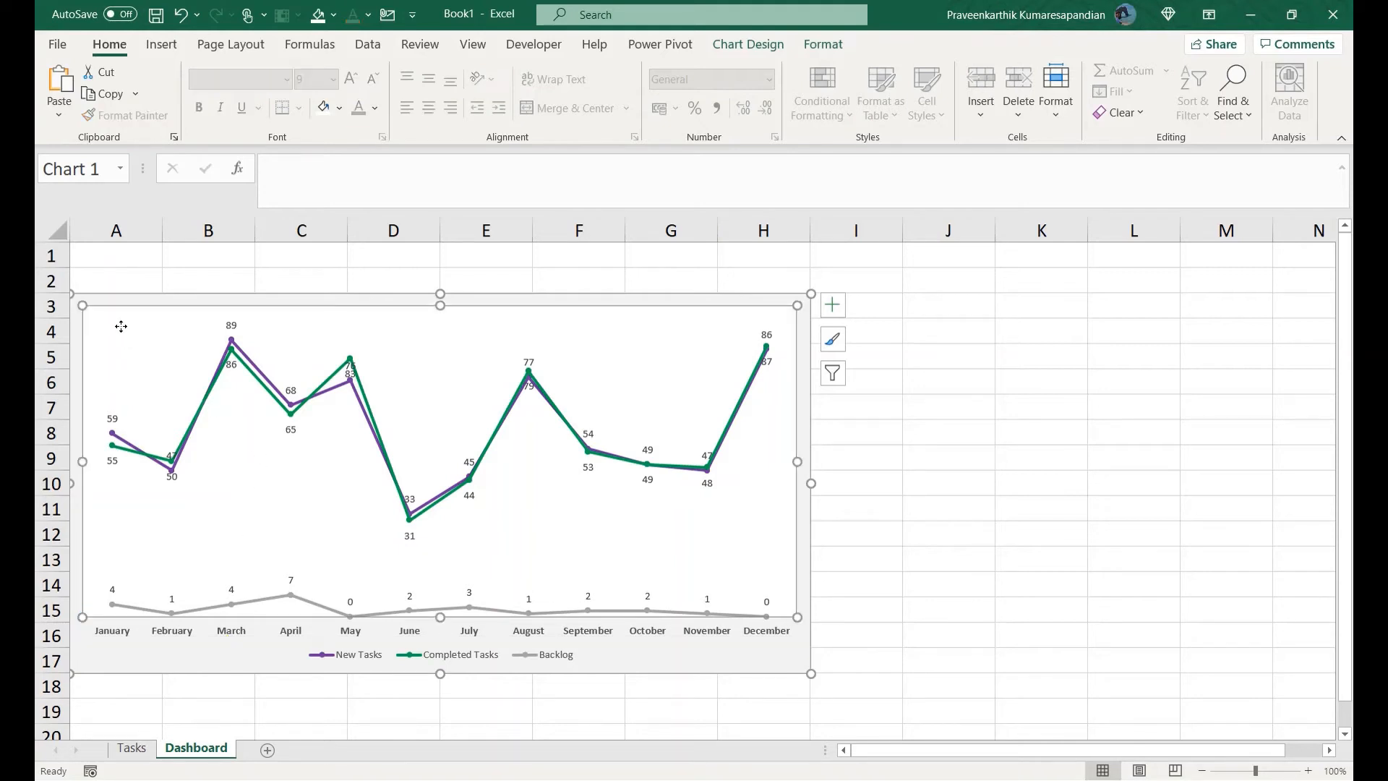
Fill the chart area with the lightest blue theme colour and narrow the plot area from its left edge to about the middle of column B.
{"action": "left_click", "coordinate": [127, 750]}
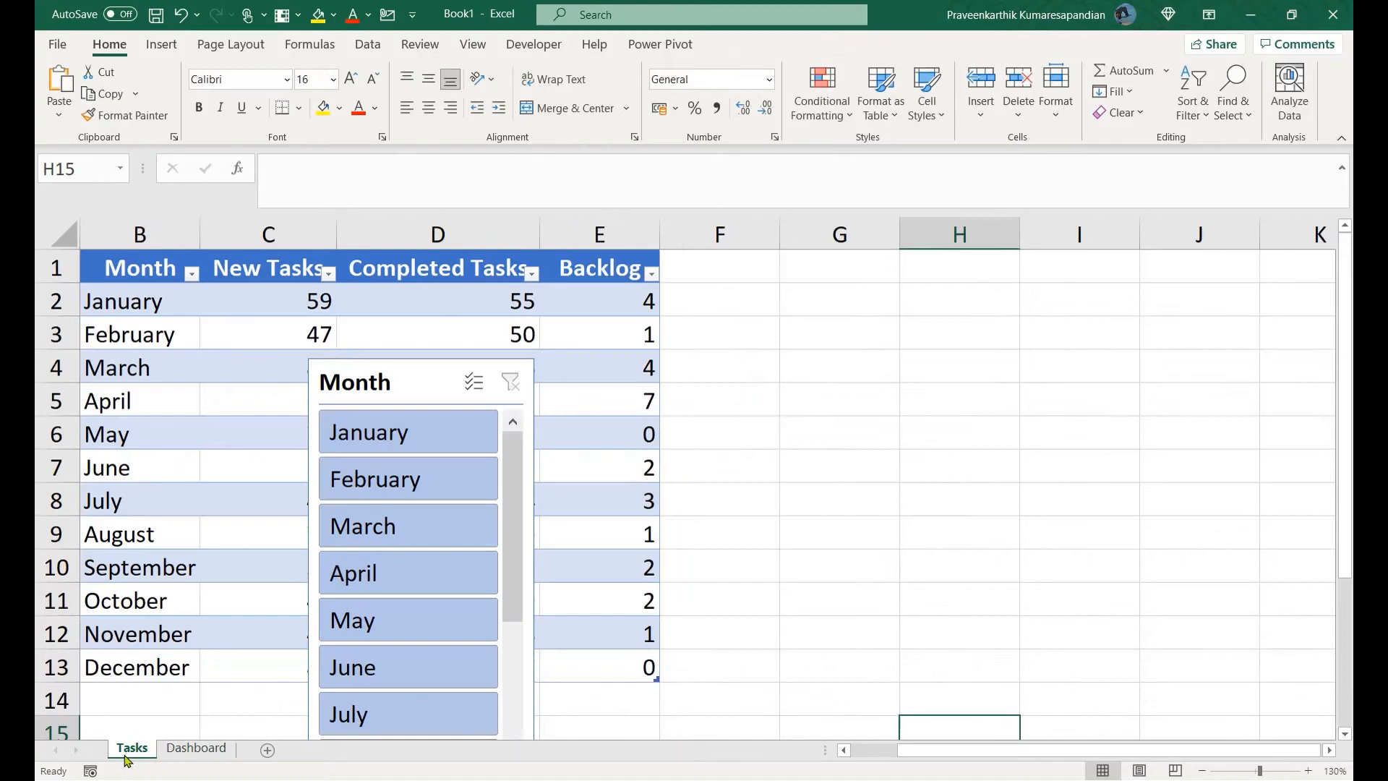
{"action": "left_click", "coordinate": [196, 748]}
{"action": "left_click", "coordinate": [397, 297]}
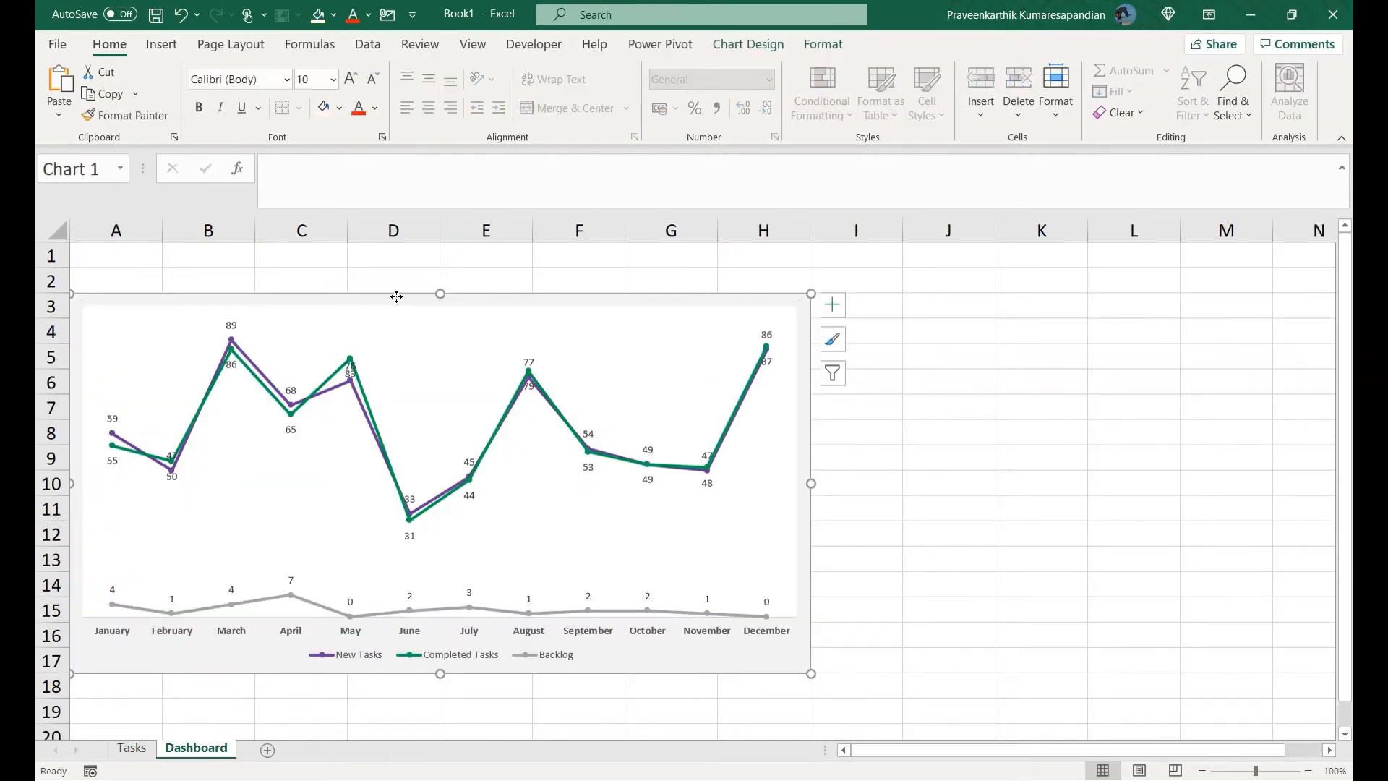
{"action": "right_click", "coordinate": [397, 297]}
{"action": "left_click", "coordinate": [426, 220]}
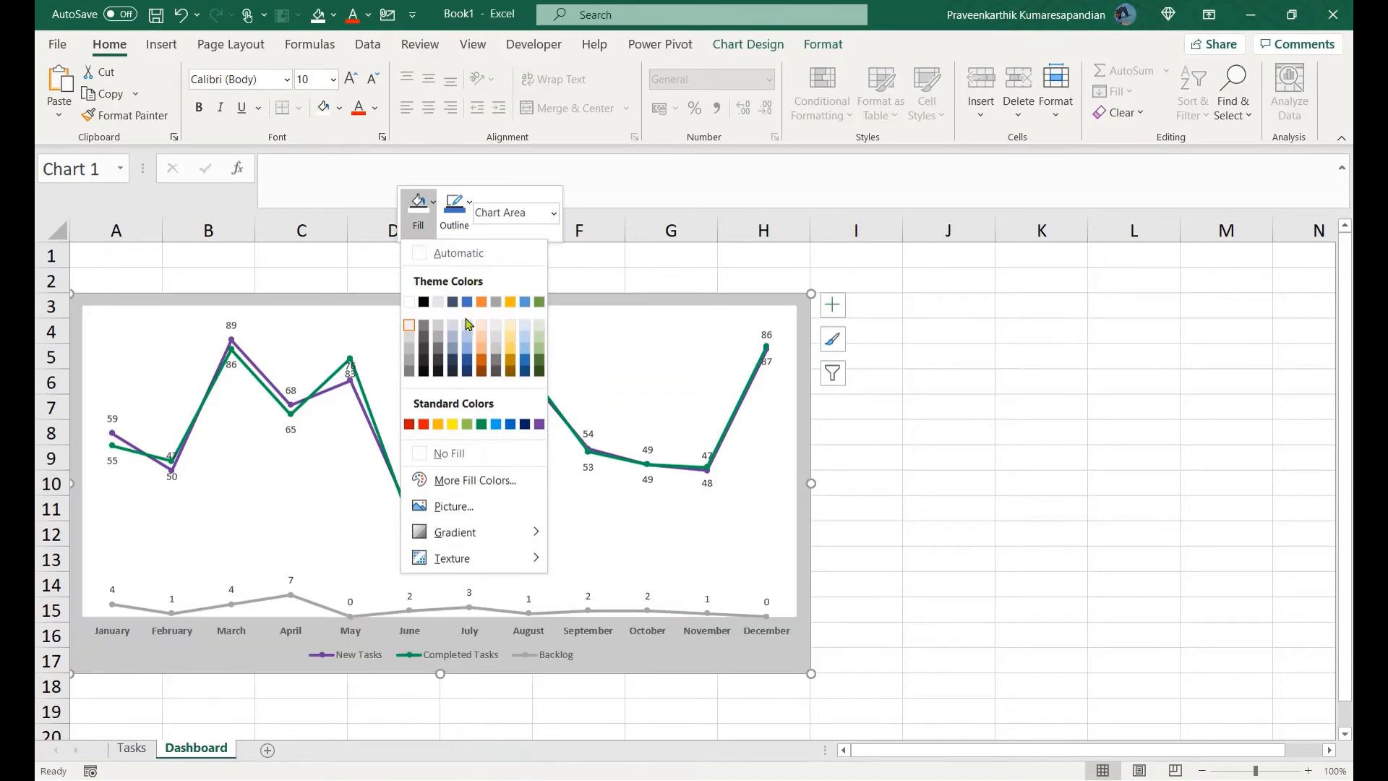
{"action": "left_click", "coordinate": [466, 332]}
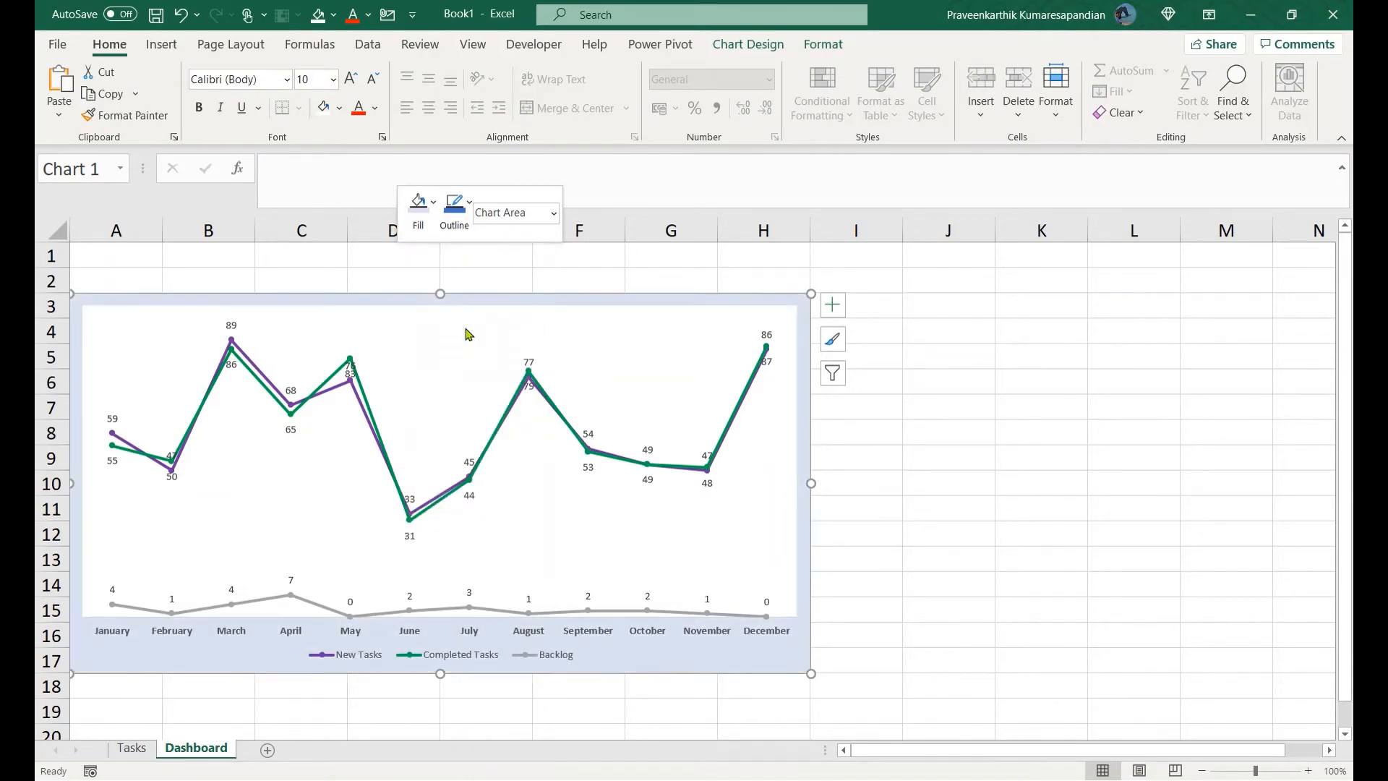
{"action": "left_click", "coordinate": [86, 533]}
{"action": "left_click_drag", "start_coordinate": [86, 457], "coordinate": [233, 483]}
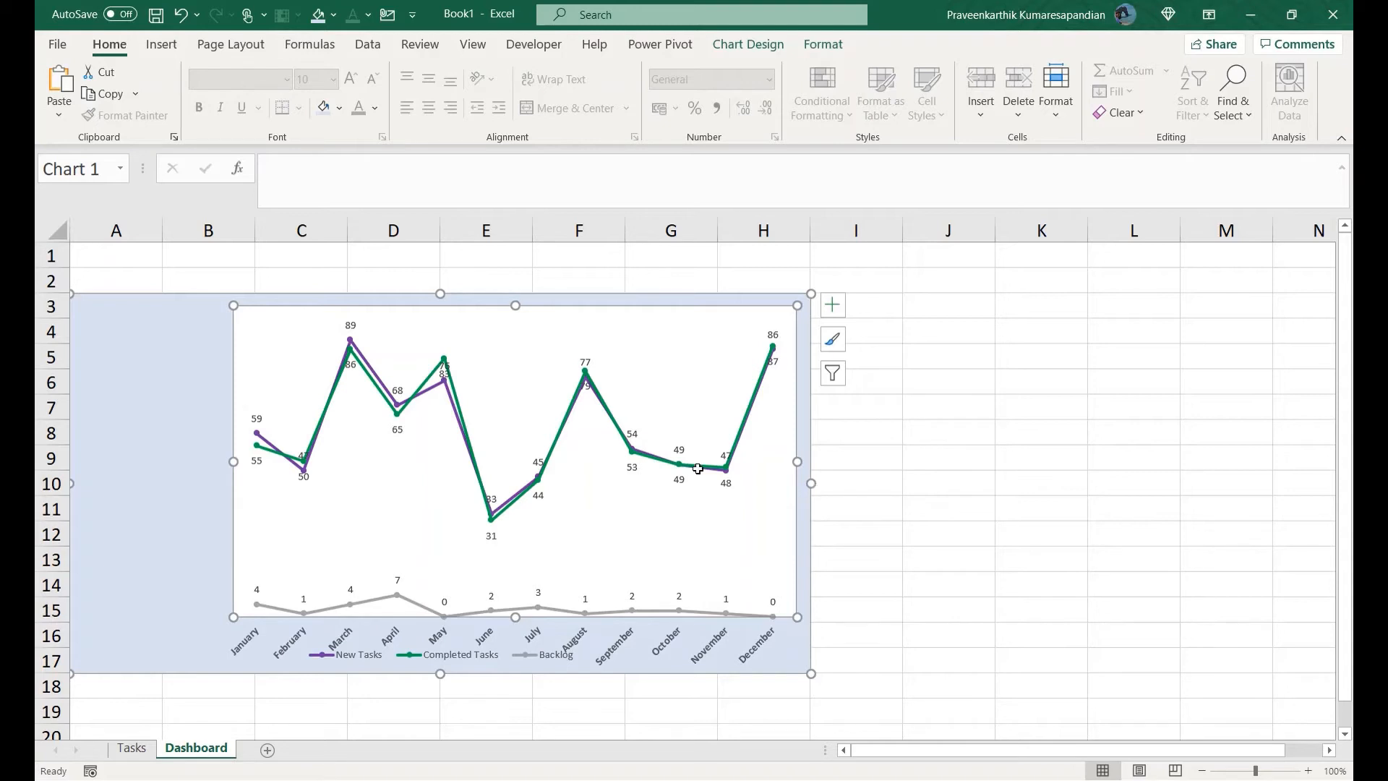
Make the data labels of the Completed Tasks and New Tasks series bold.
{"action": "left_click", "coordinate": [539, 496]}
{"action": "key", "text": "ctrl+b"}
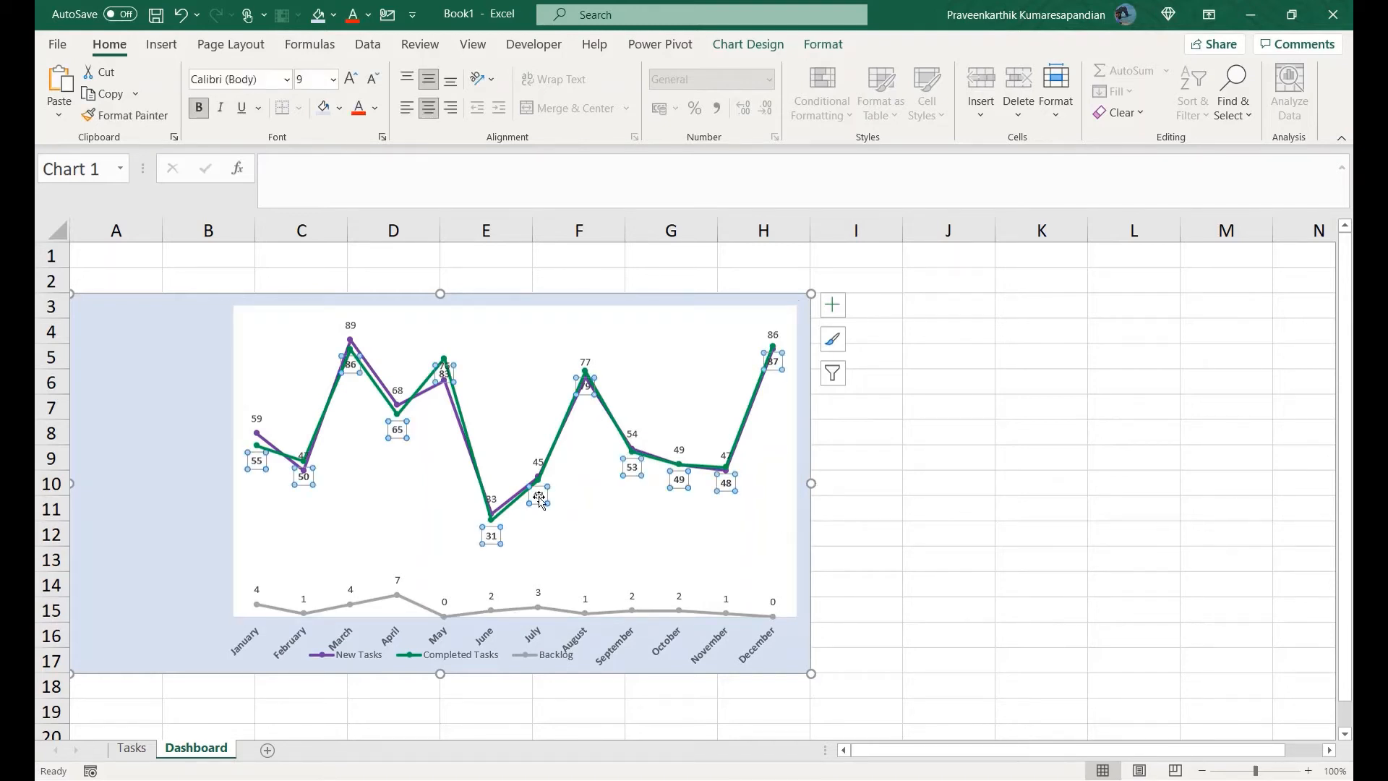
{"action": "left_click", "coordinate": [536, 462]}
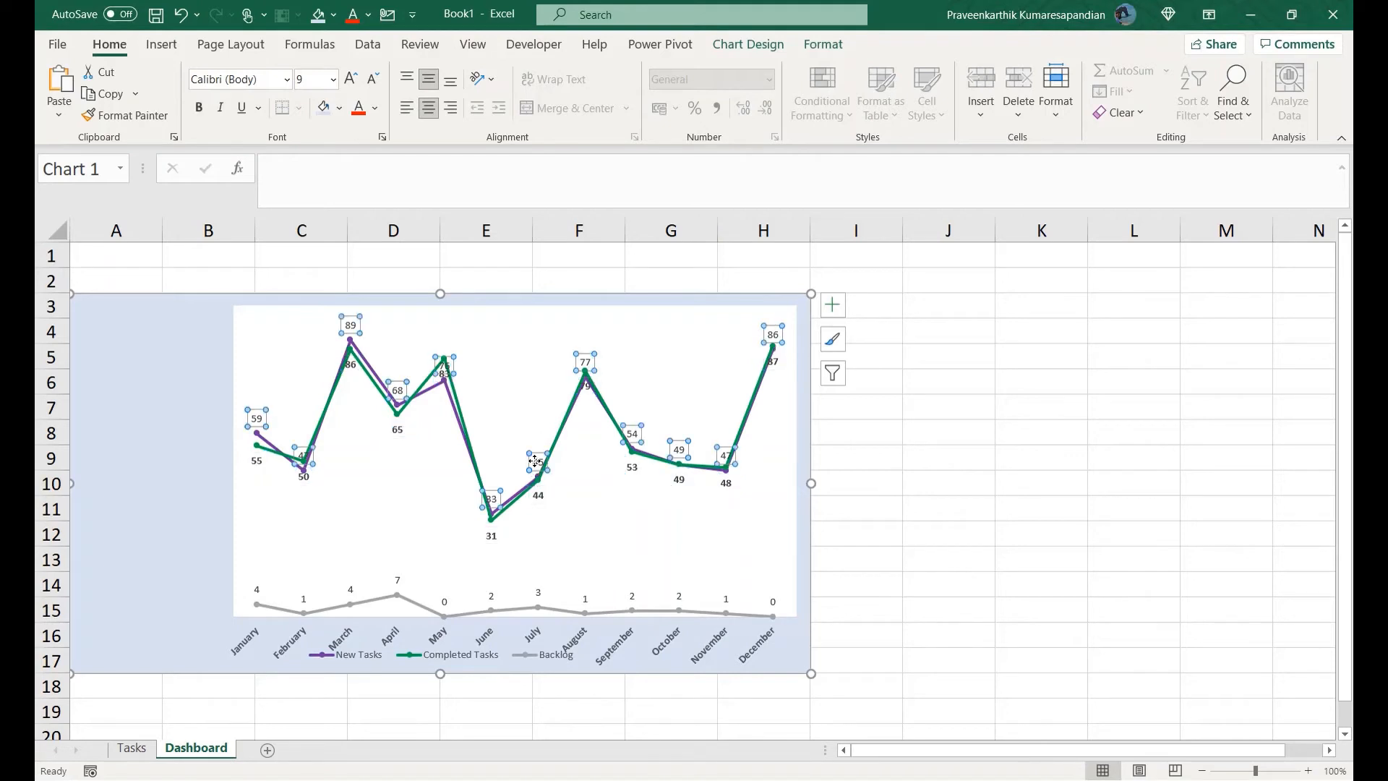
{"action": "key", "text": "ctrl+b"}
{"action": "left_click", "coordinate": [249, 537]}
Move the Month slicer from the Tasks sheet into the blank strip at the left of the Dashboard chart.
{"action": "left_click", "coordinate": [132, 748]}
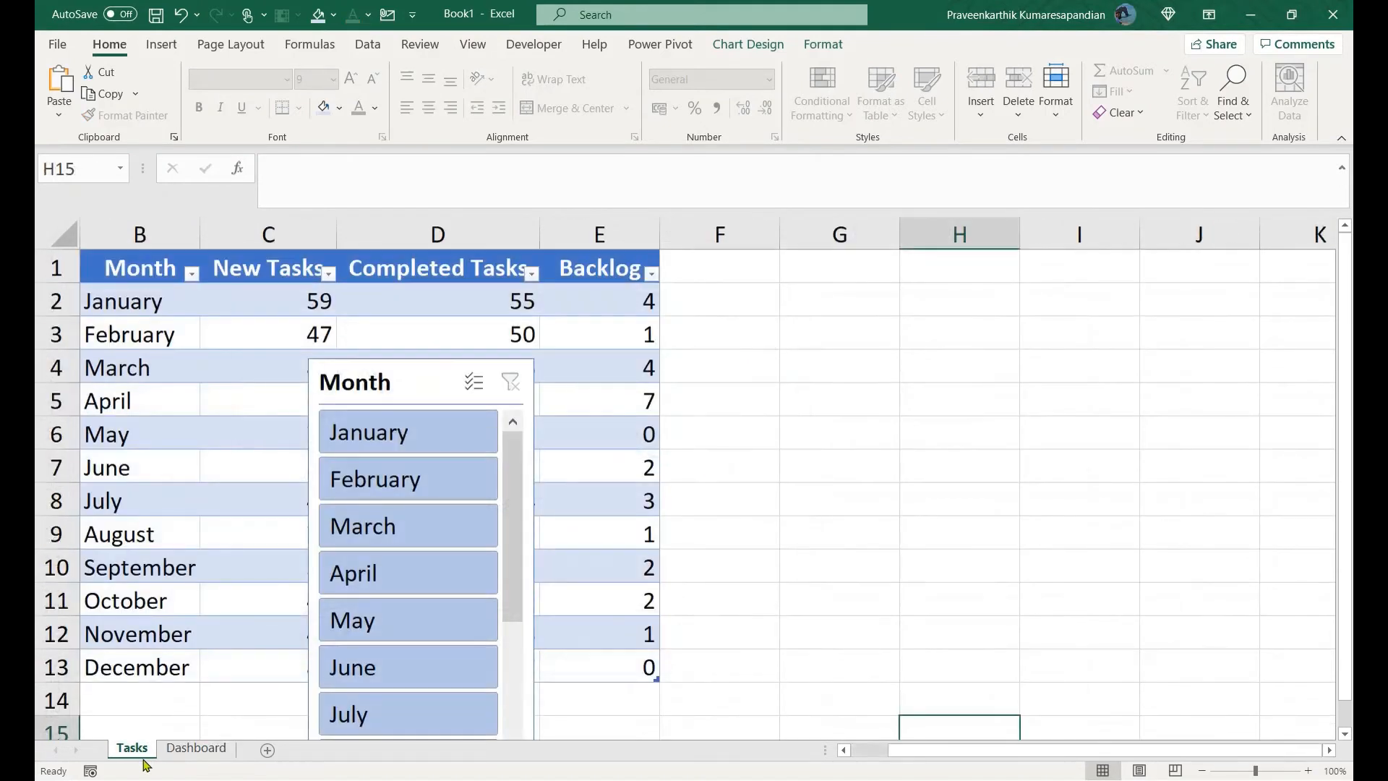
{"action": "left_click", "coordinate": [397, 381]}
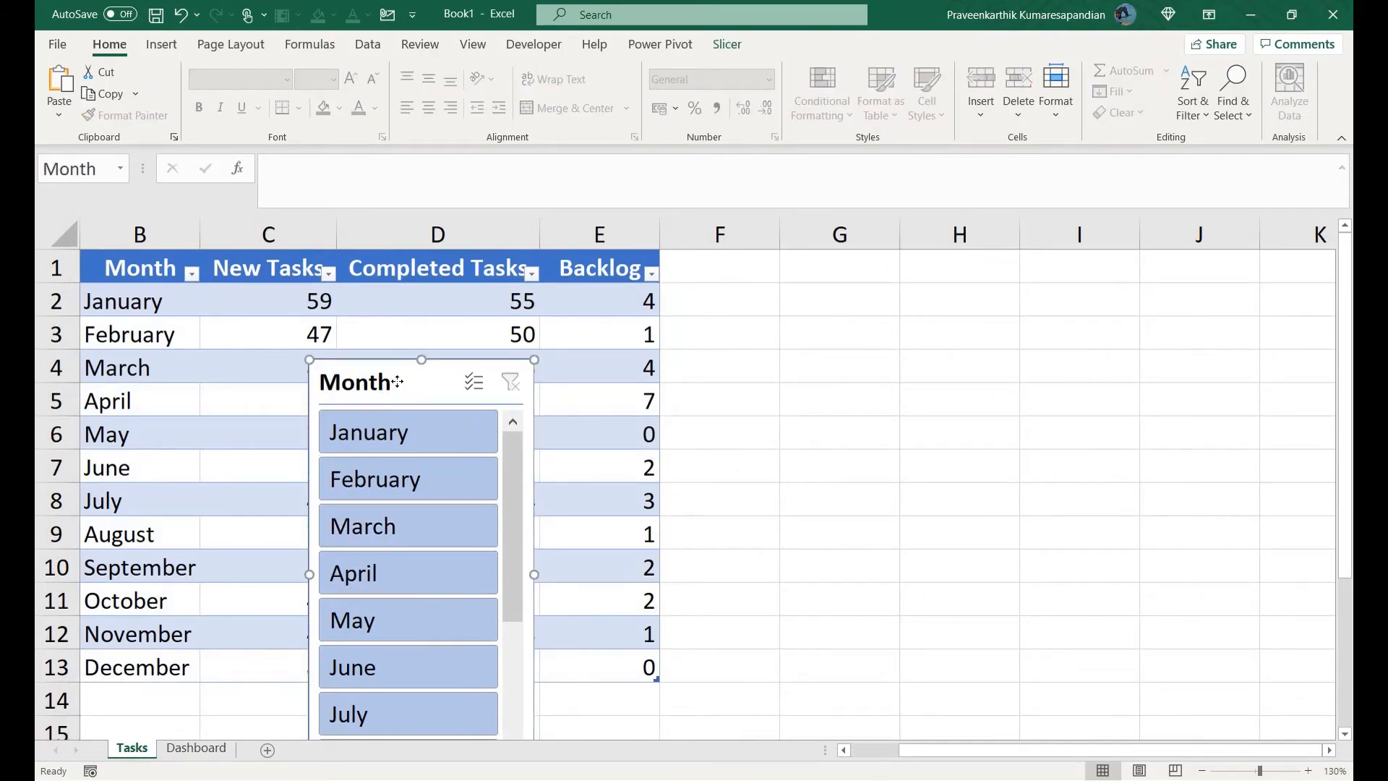
{"action": "key", "text": "Delete"}
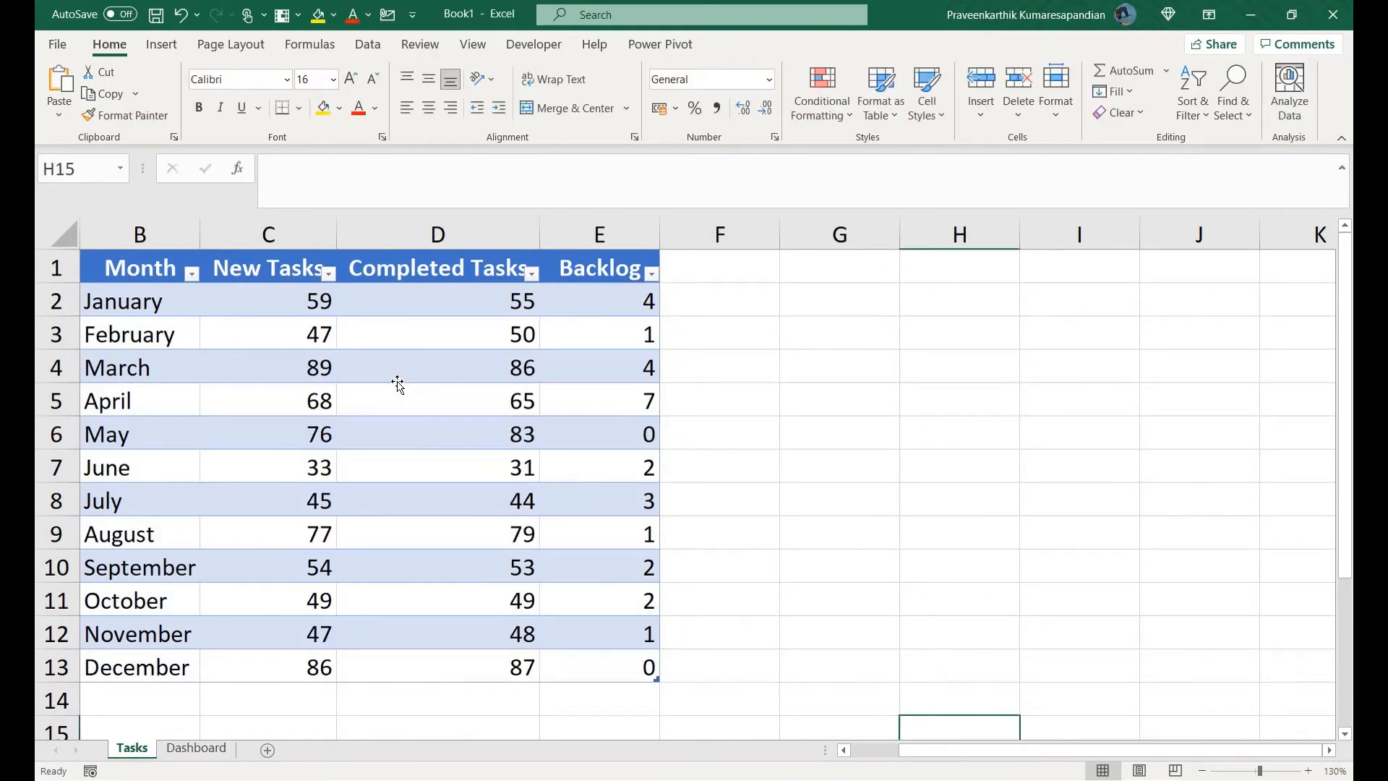
{"action": "left_click", "coordinate": [184, 752]}
{"action": "left_click", "coordinate": [154, 396]}
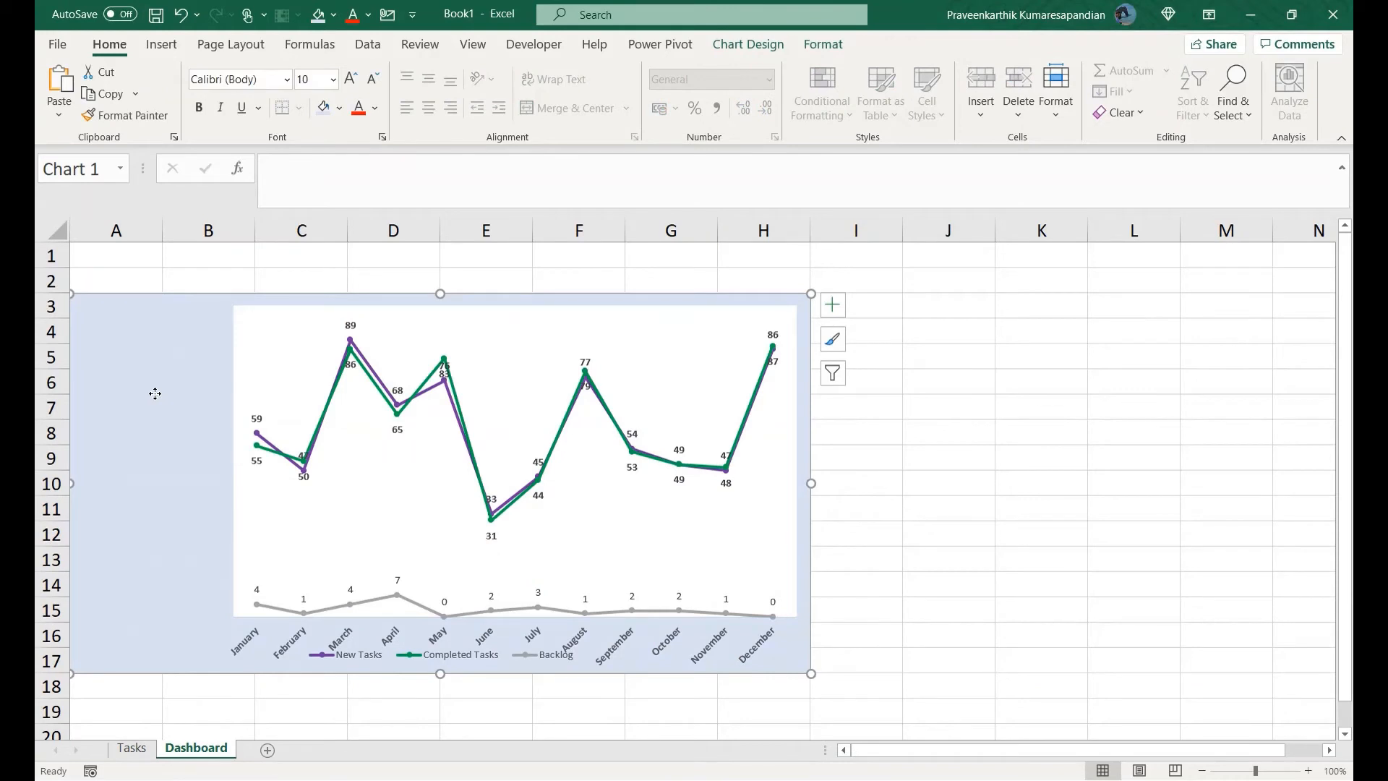
{"action": "key", "text": "ctrl+v"}
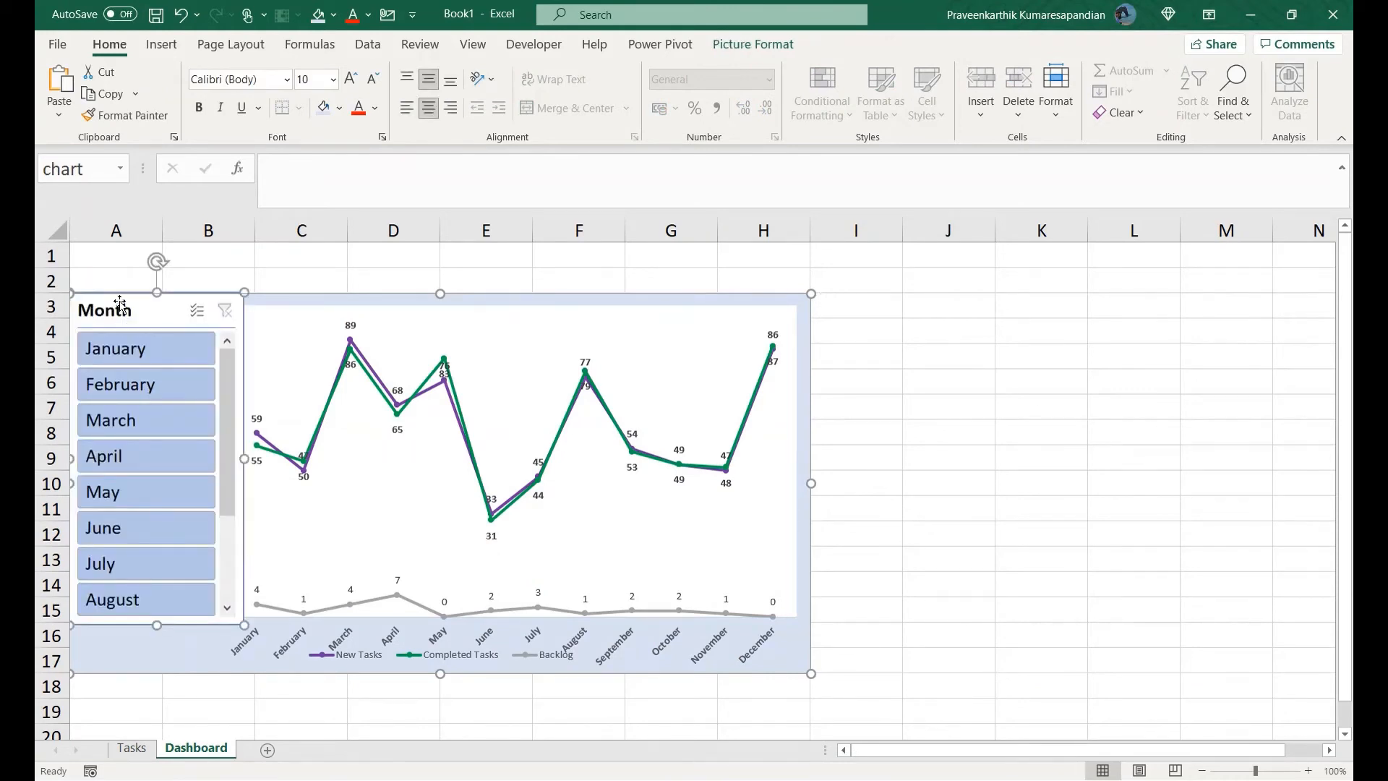
Move the pasted Month slicer picture over to the chart's right end and delete it.
{"action": "left_click_drag", "start_coordinate": [120, 322], "coordinate": [119, 318]}
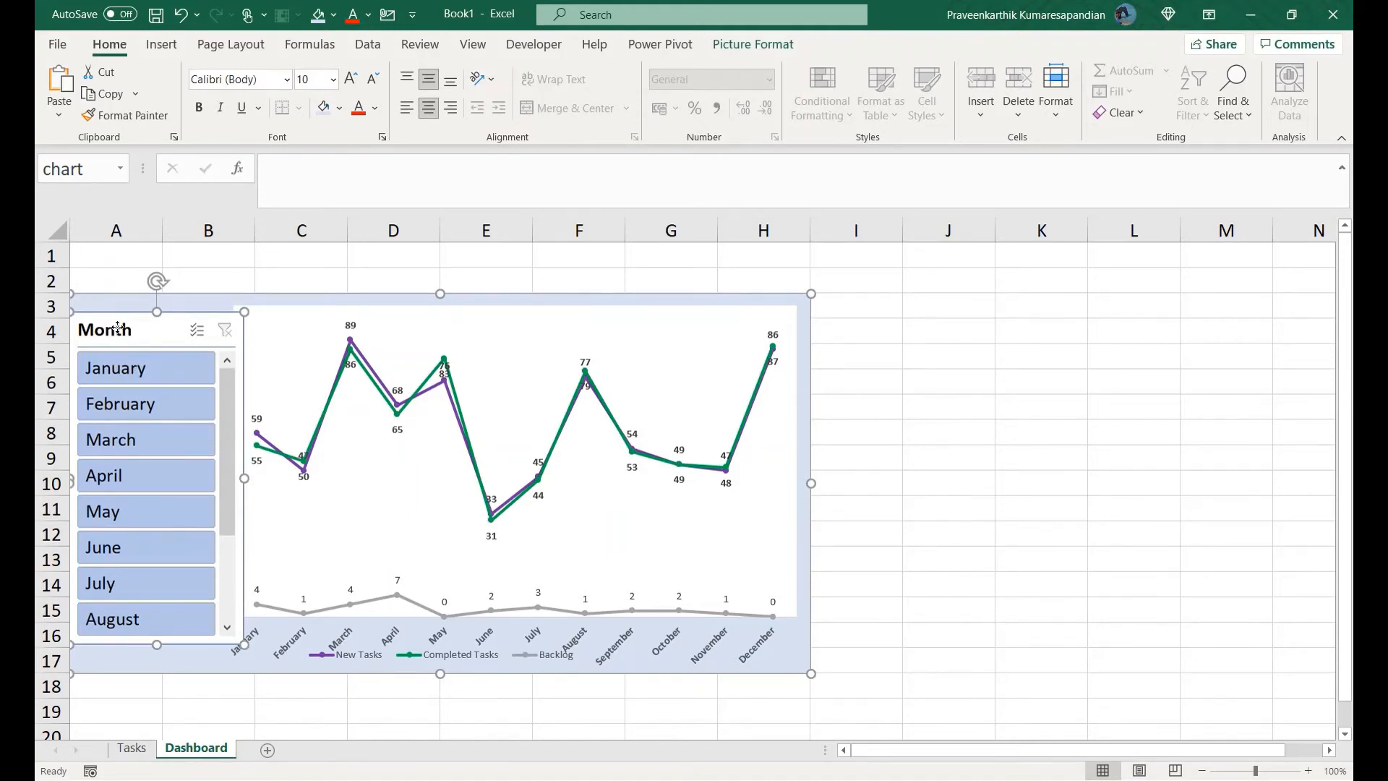
{"action": "left_click_drag", "start_coordinate": [118, 326], "coordinate": [682, 323]}
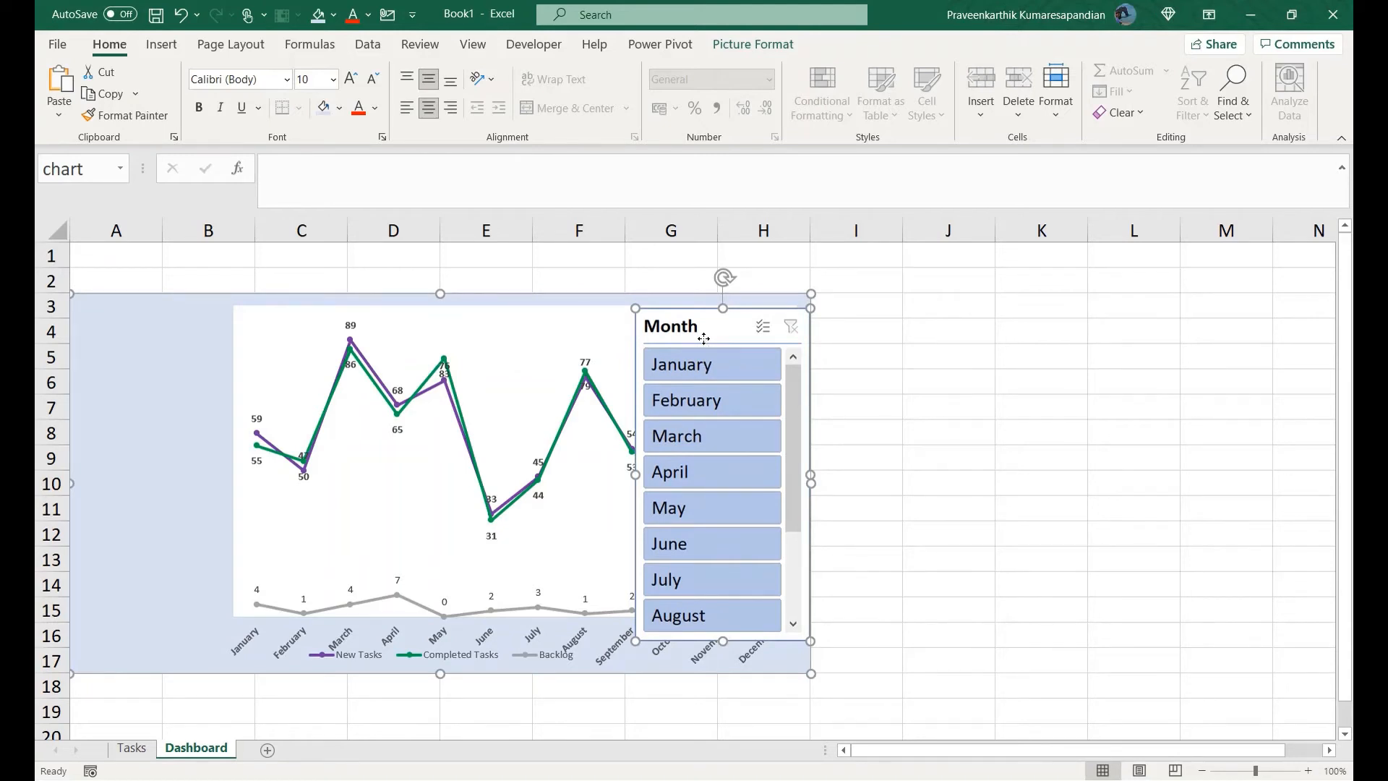
{"action": "key", "text": "Delete"}
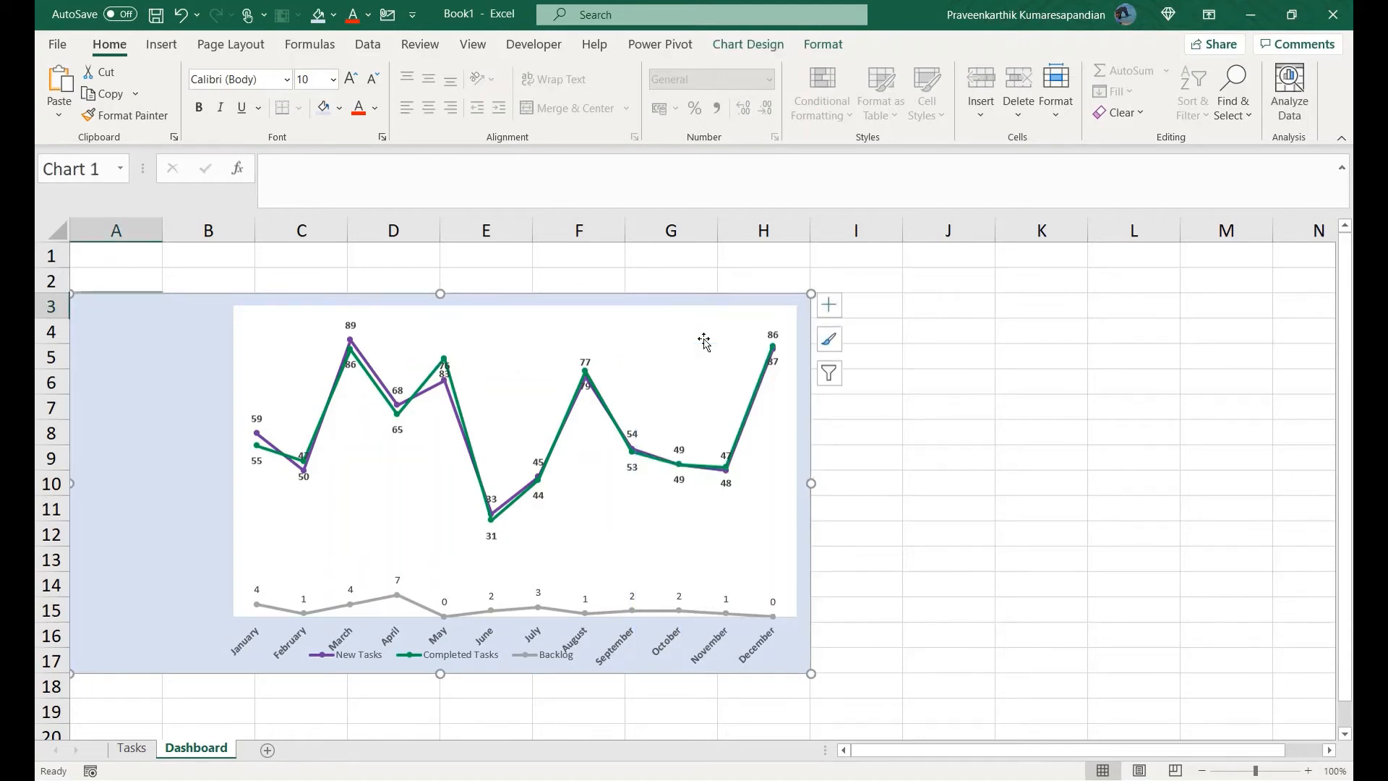
Undo the slicer picture's deletion, moves and pasting, and restore the original Month slicer on the Tasks sheet.
{"action": "left_click", "coordinate": [132, 752]}
{"action": "key", "text": "ctrl+z"}
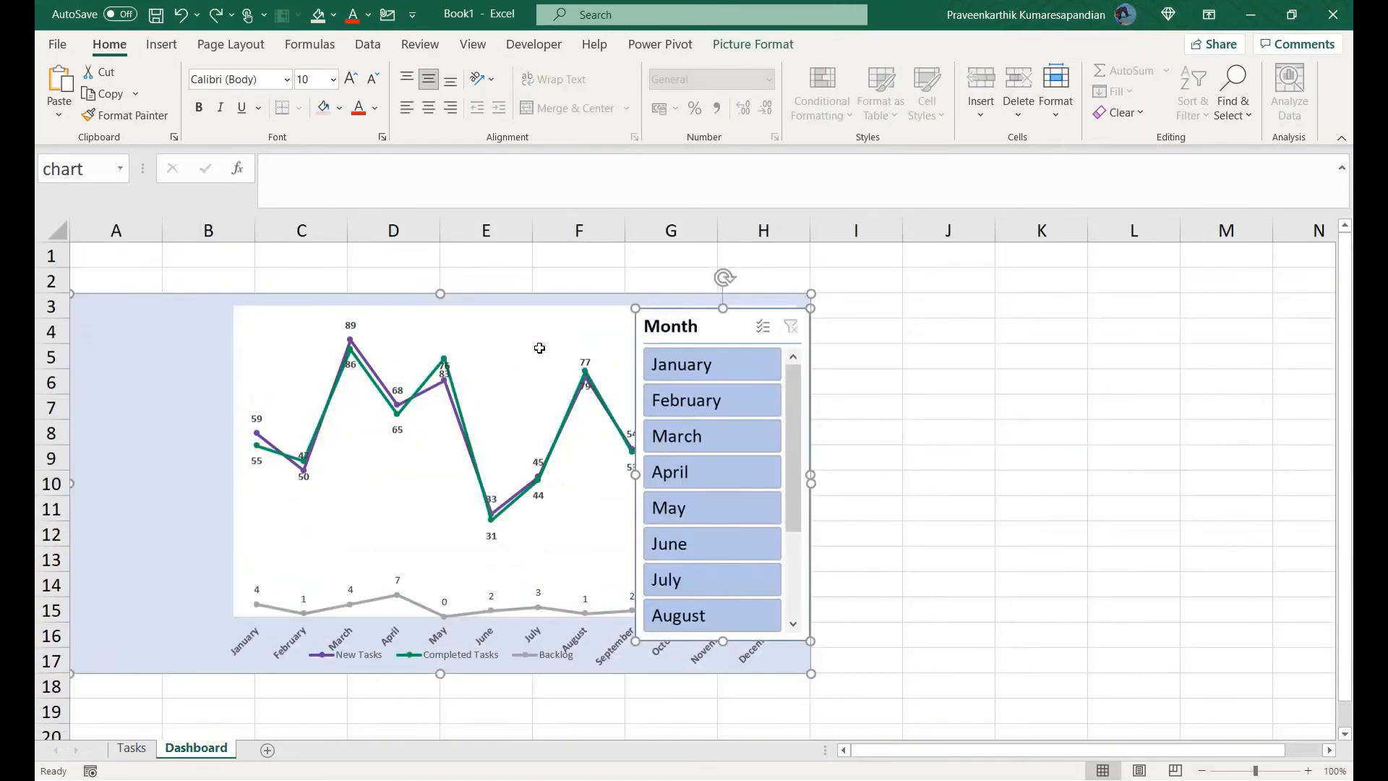
{"action": "key", "text": "ctrl+z"}
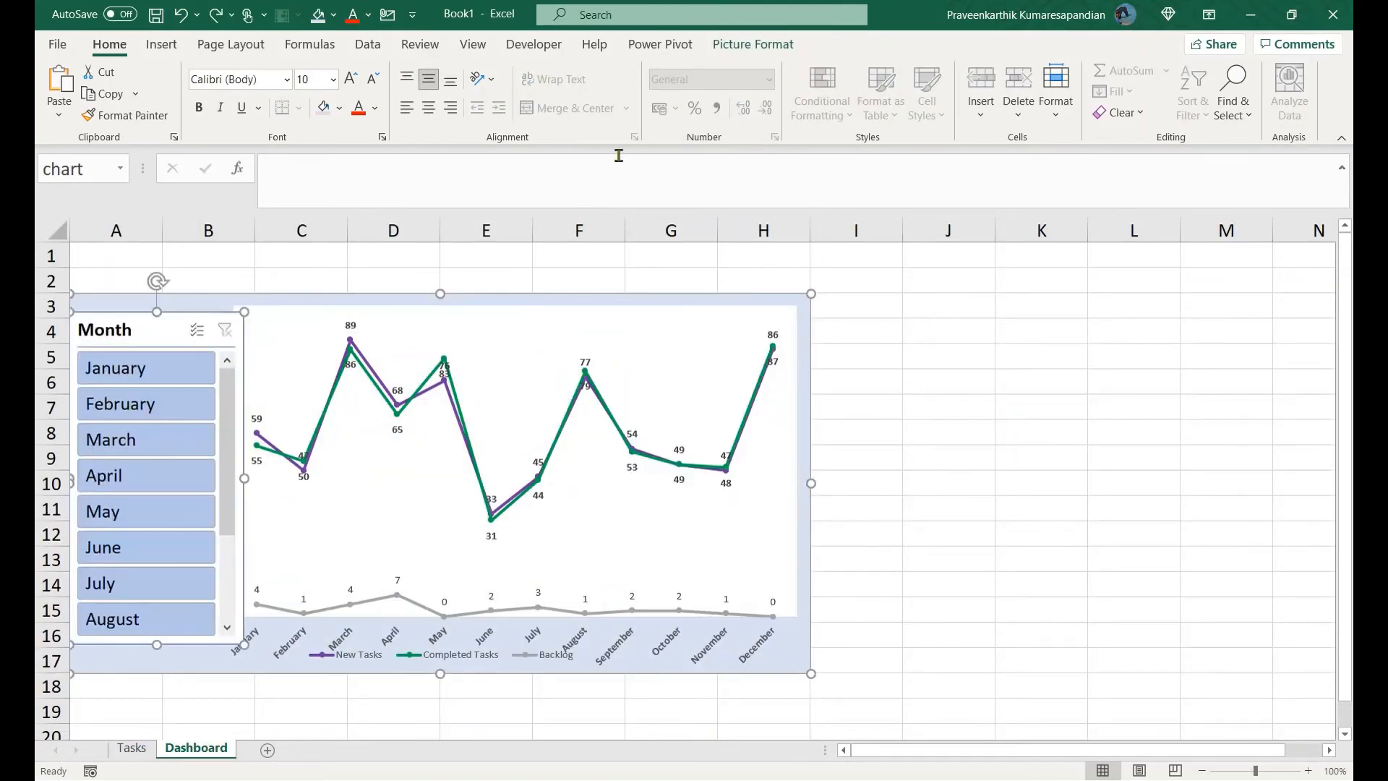
{"action": "key", "text": "ctrl+z"}
{"action": "key", "text": "ctrl+z"}
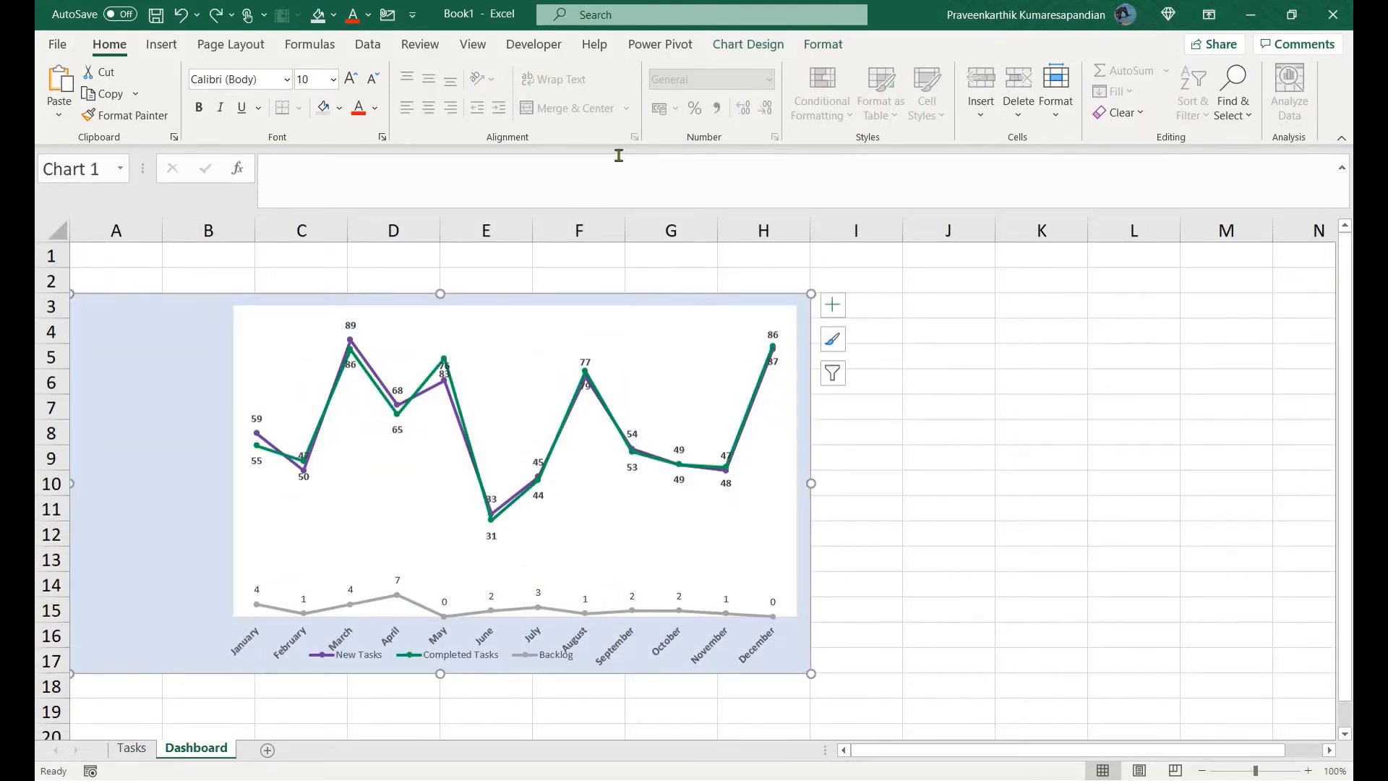
{"action": "left_click", "coordinate": [131, 750]}
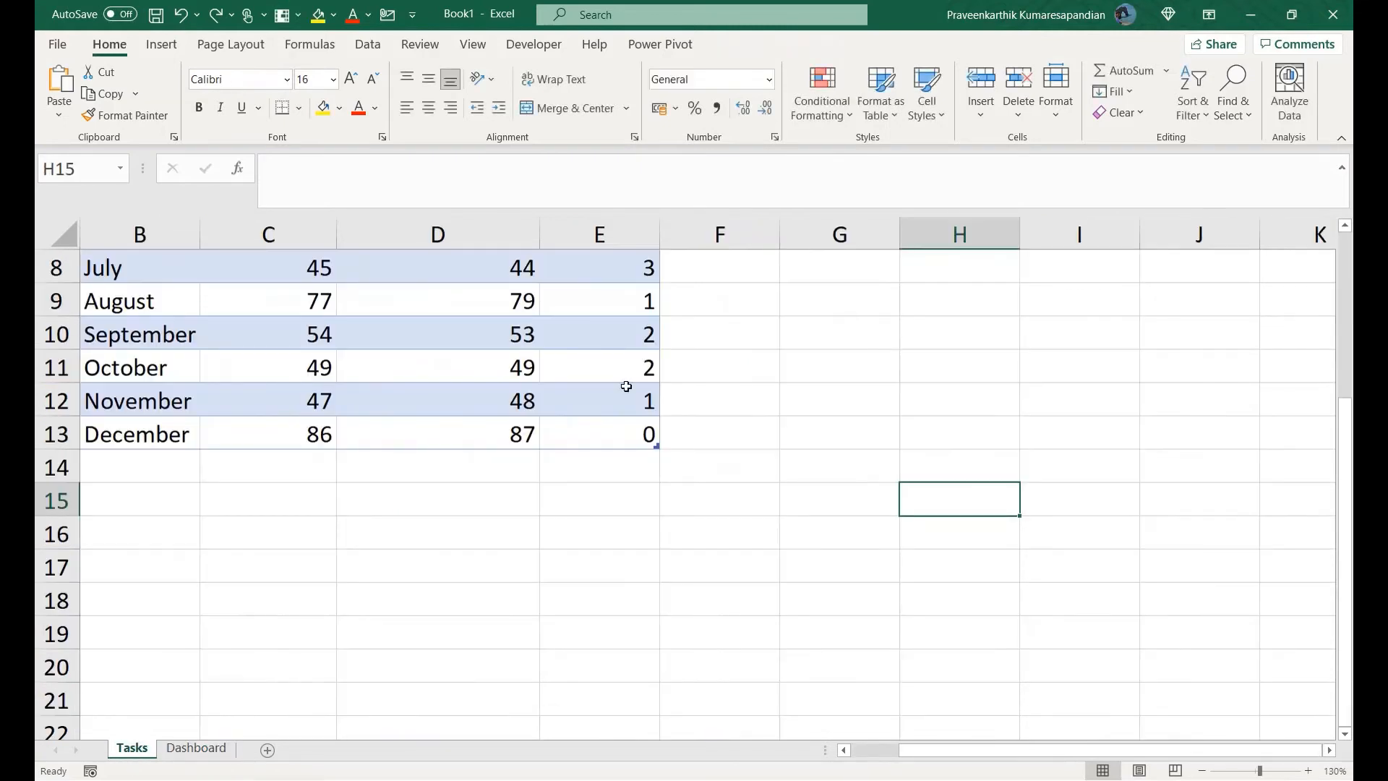
{"action": "key", "text": "ctrl+z"}
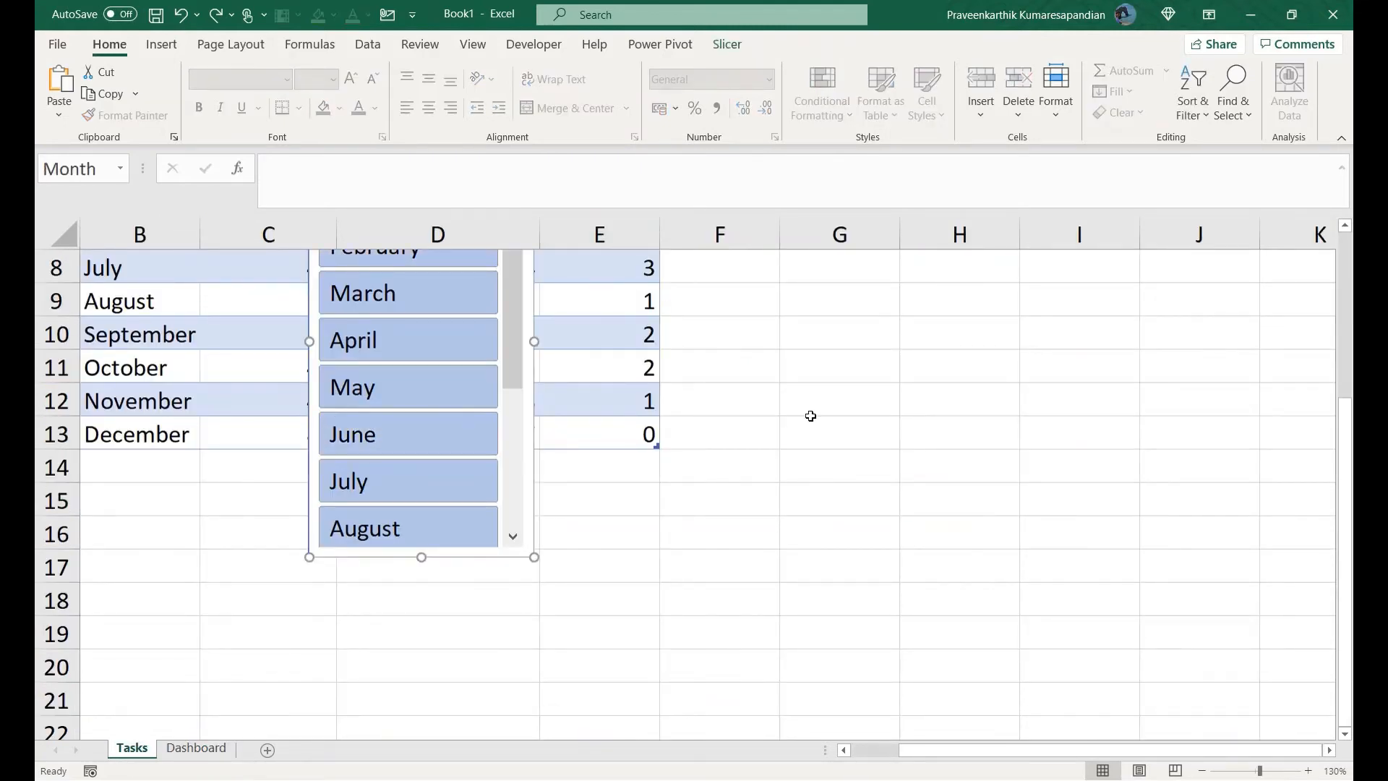
Cut the Month slicer from the Tasks sheet and paste it as a working slicer at cell K3 of the Dashboard sheet.
{"action": "left_click", "coordinate": [1347, 259]}
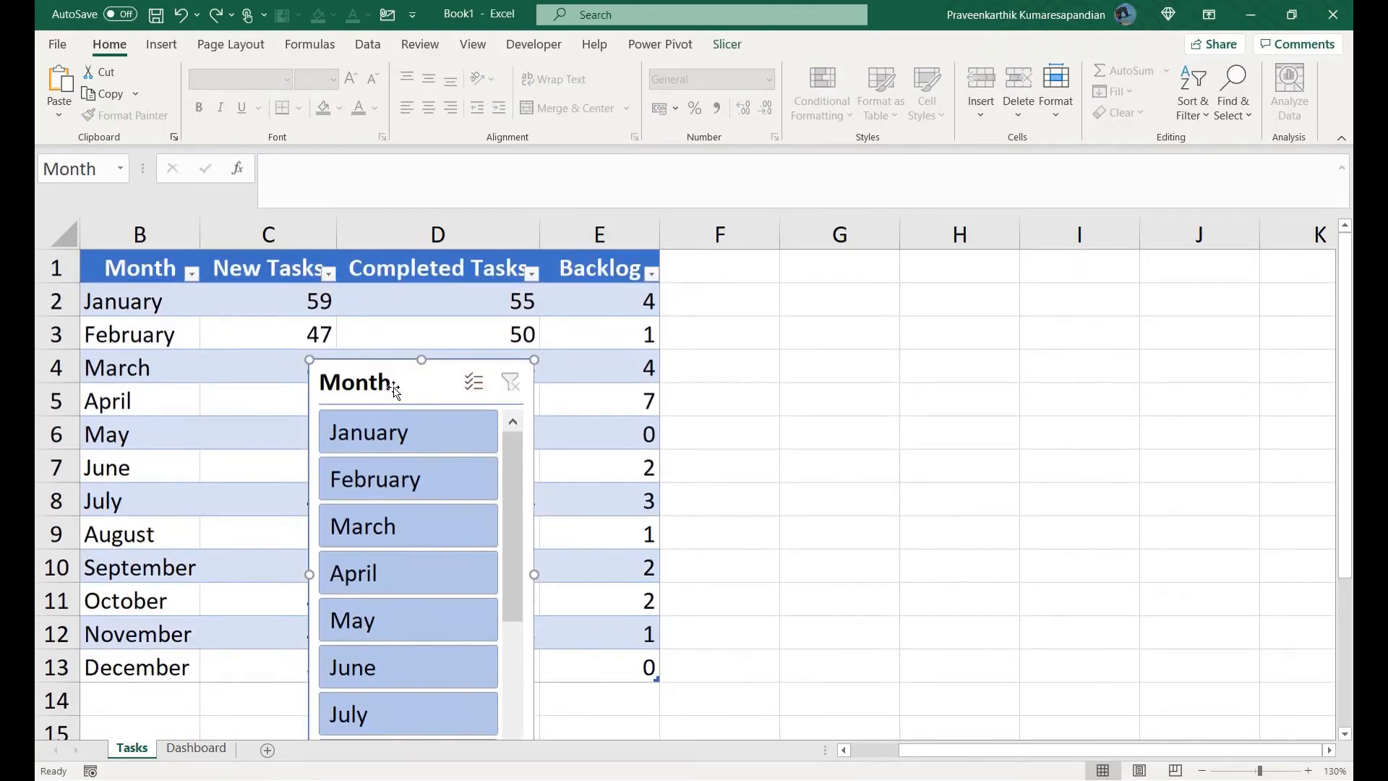
{"action": "key", "text": "Delete"}
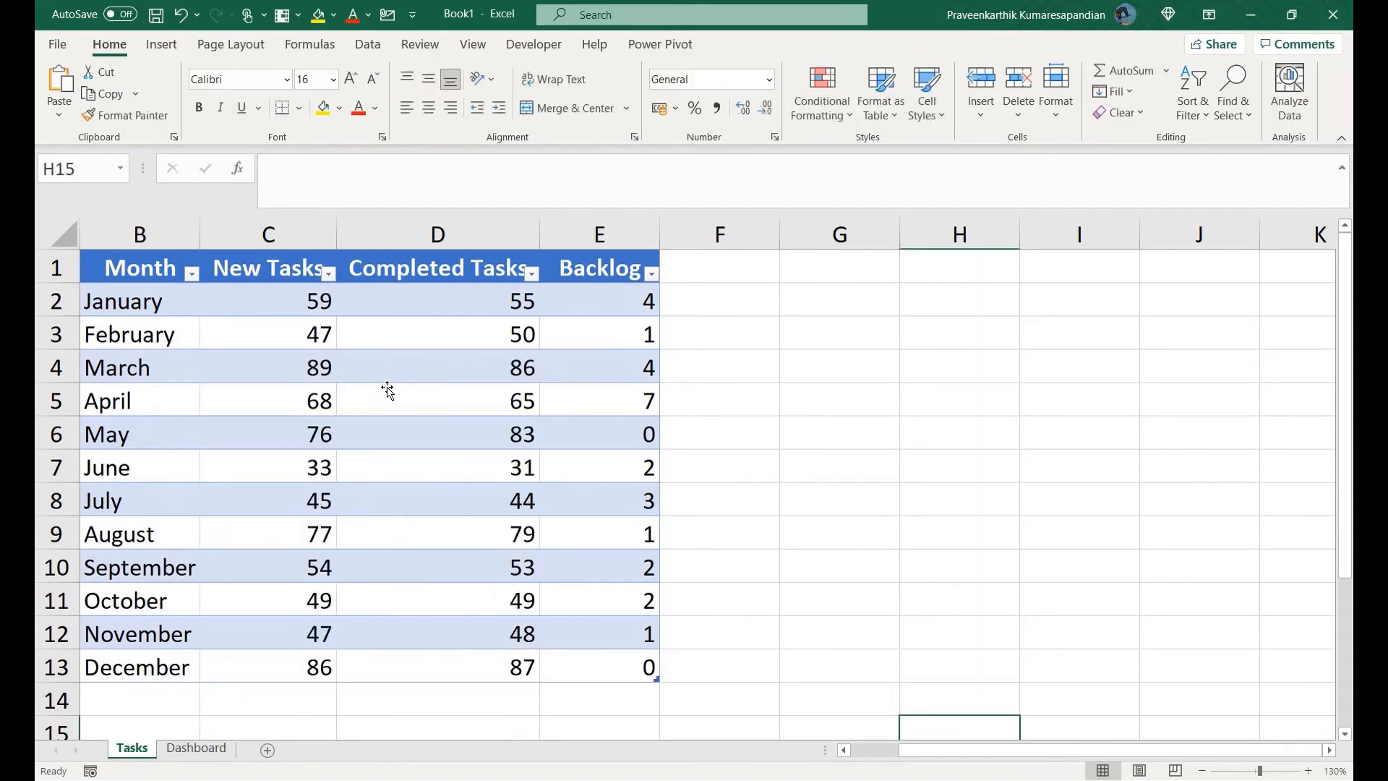
{"action": "left_click", "coordinate": [190, 747]}
{"action": "left_click", "coordinate": [1018, 317]}
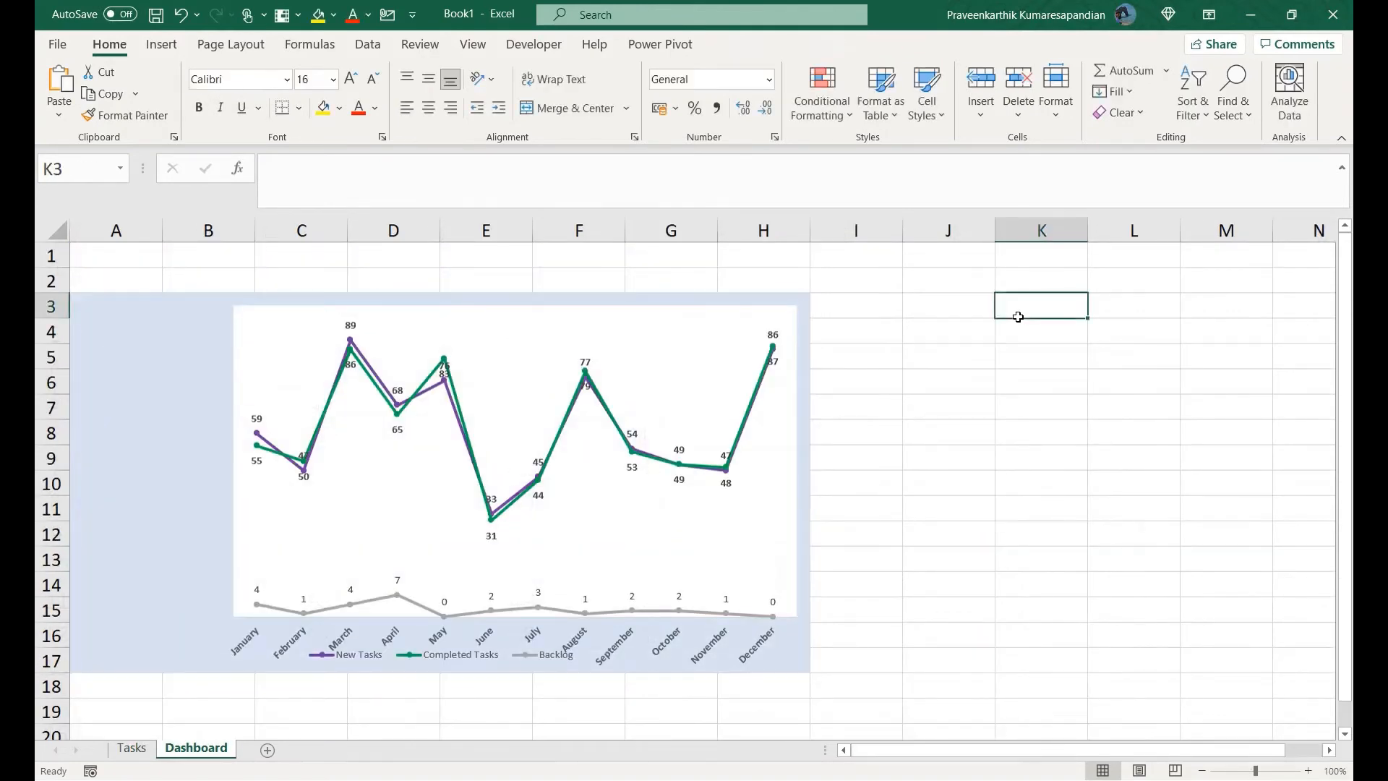
{"action": "key", "text": "ctrl+v"}
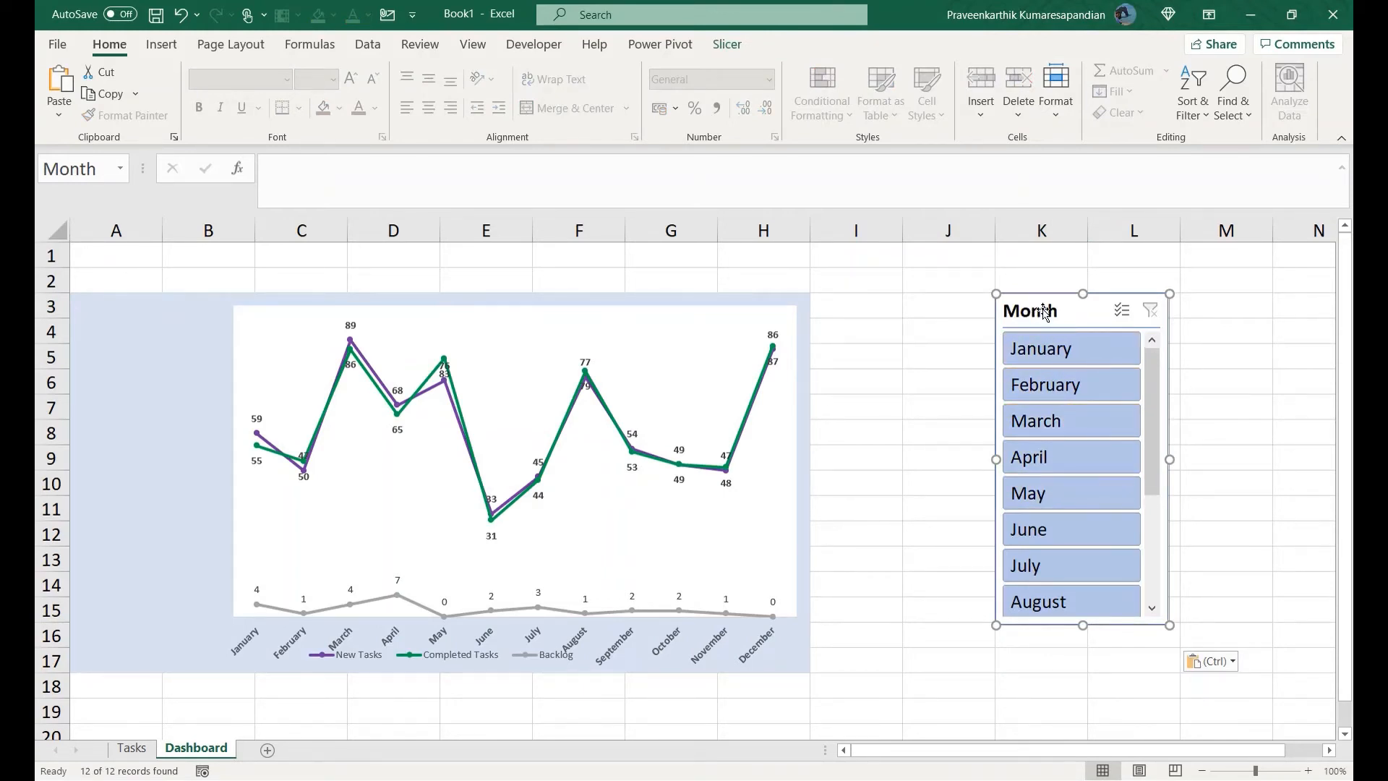
Fit the Month slicer into the chart's left strip, narrowing the plot area from its left edge and lengthening the slicer to about 10.25 cm.
{"action": "left_click_drag", "start_coordinate": [1044, 313], "coordinate": [111, 328]}
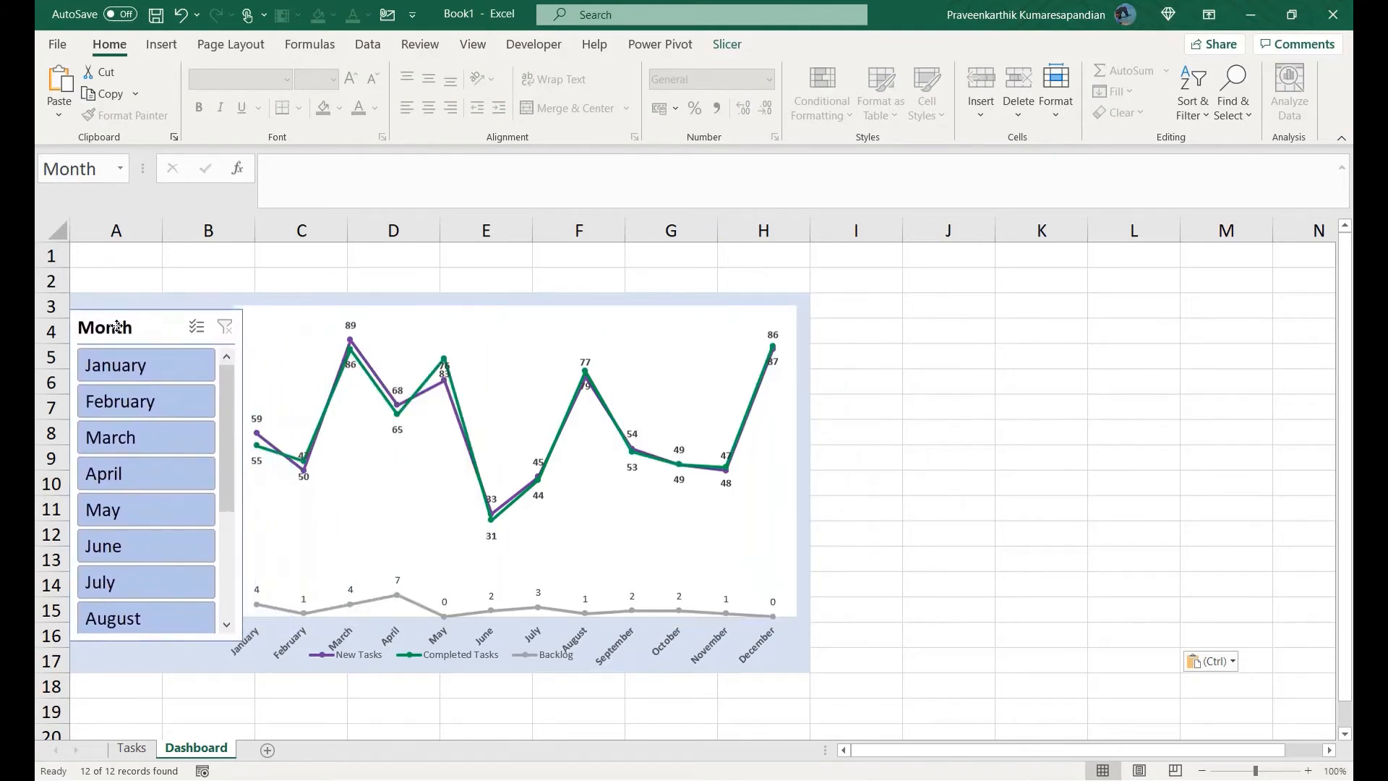
{"action": "left_click", "coordinate": [256, 372]}
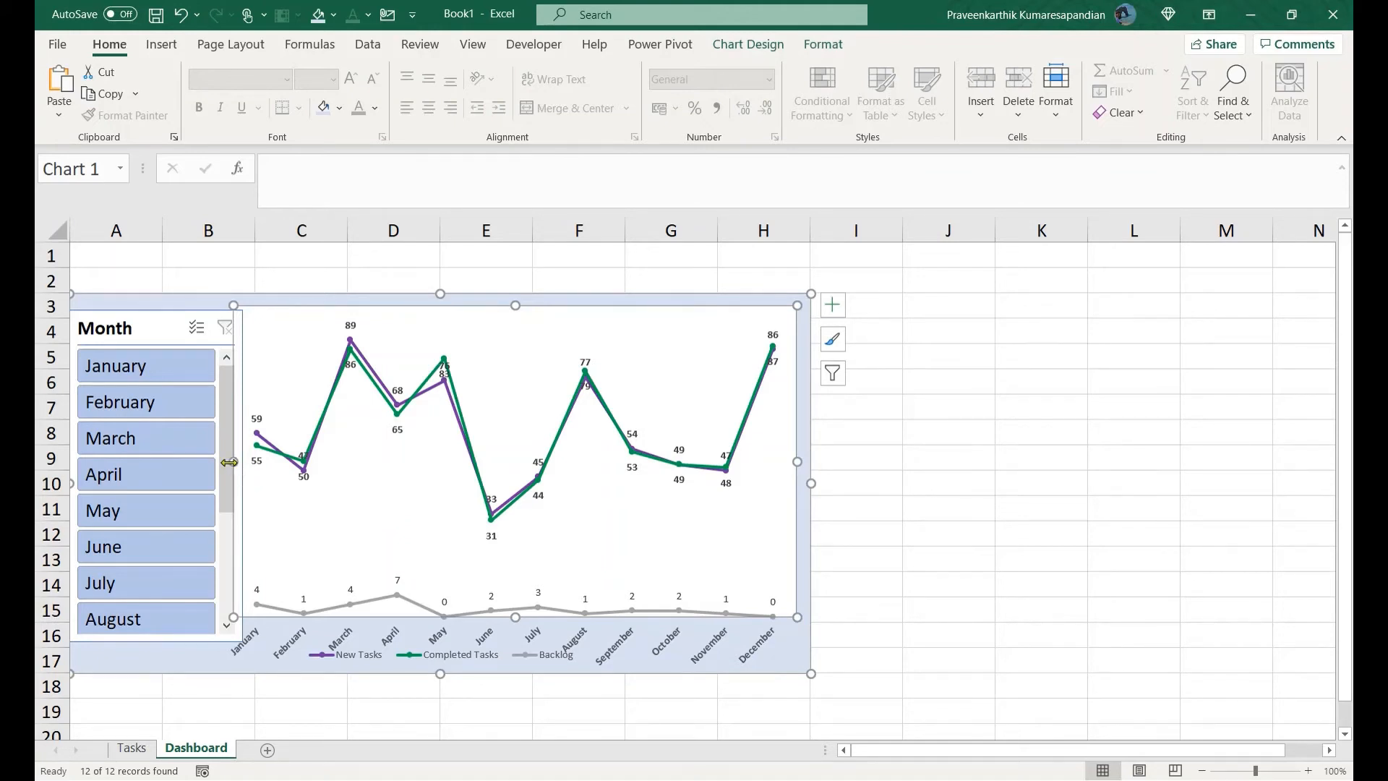
{"action": "left_click_drag", "start_coordinate": [229, 462], "coordinate": [259, 461]}
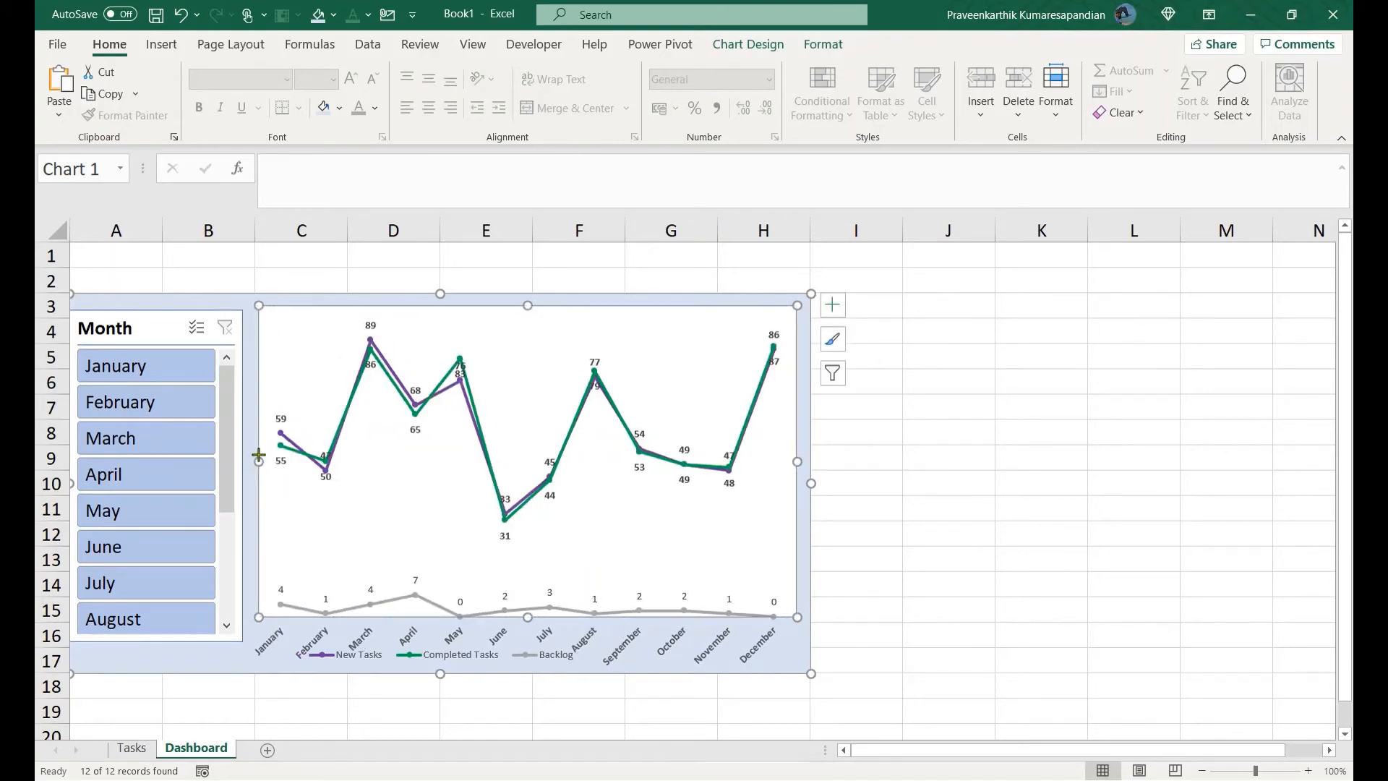
{"action": "left_click_drag", "start_coordinate": [144, 330], "coordinate": [141, 325]}
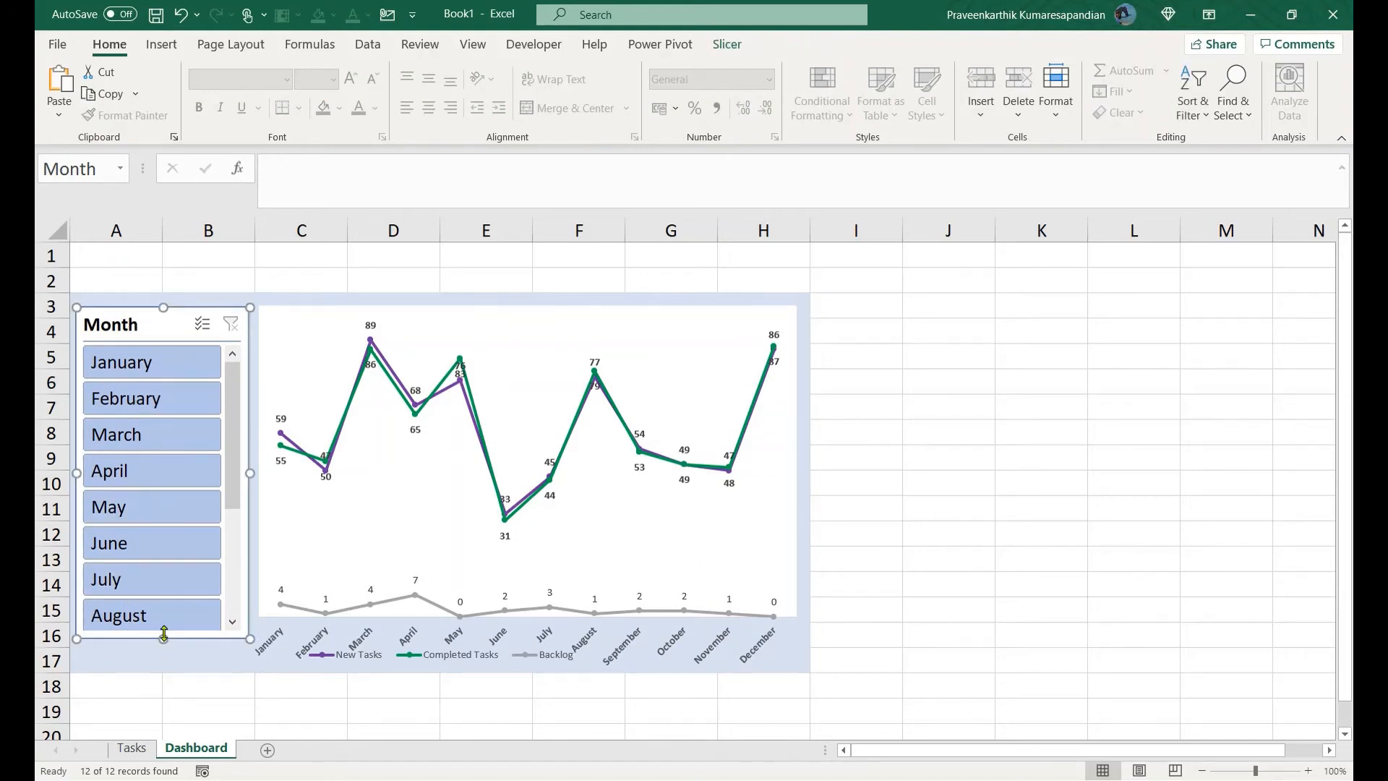
{"action": "left_click_drag", "start_coordinate": [164, 633], "coordinate": [164, 656]}
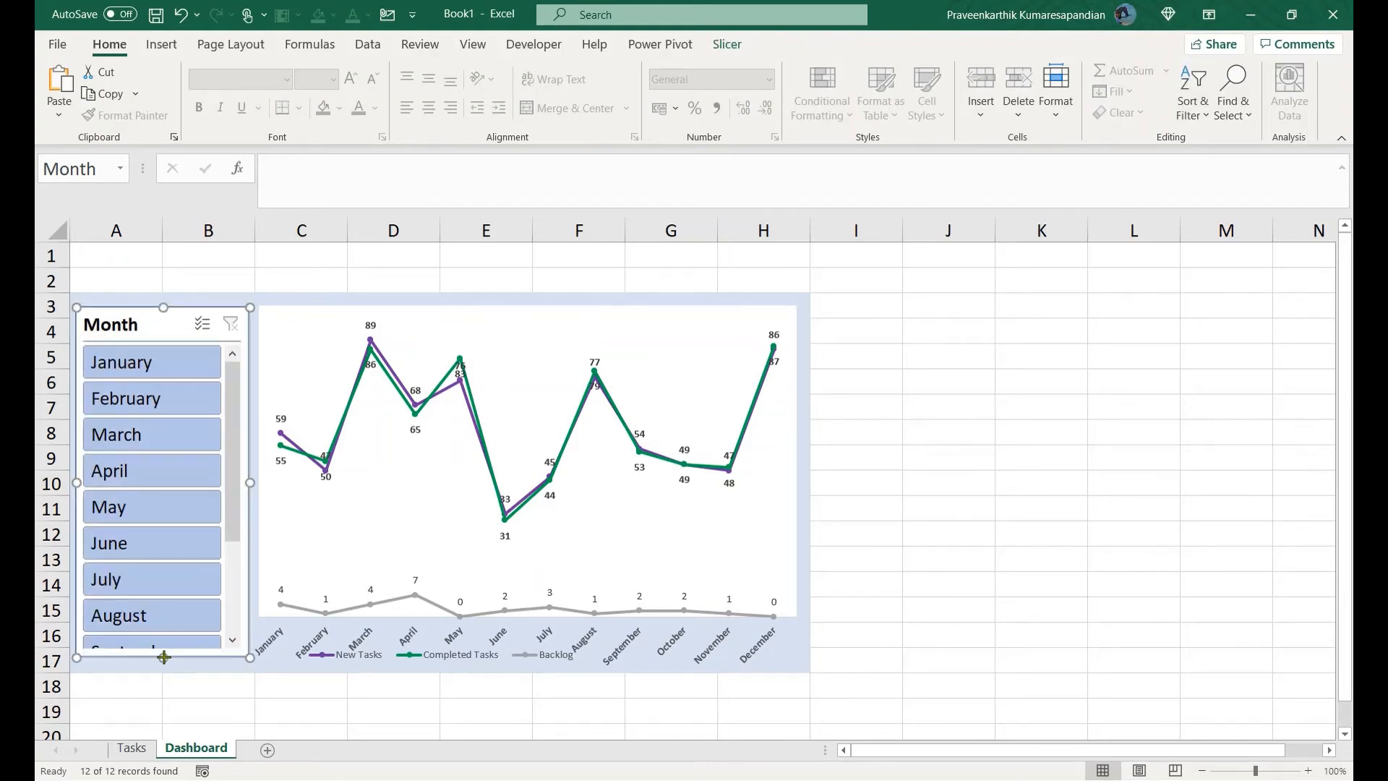
{"action": "left_click", "coordinate": [229, 630]}
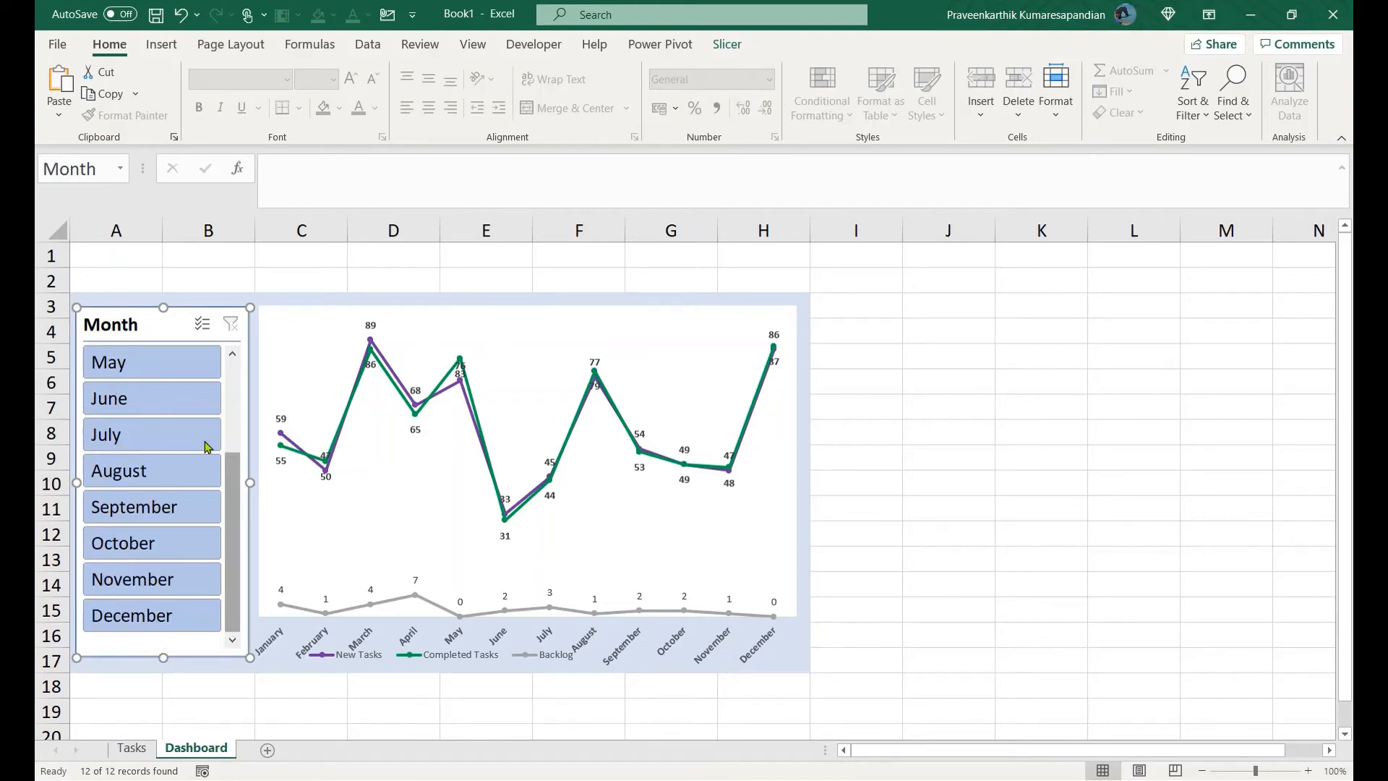
Group the Month slicer and the line chart into one object.
{"action": "left_click", "coordinate": [264, 296]}
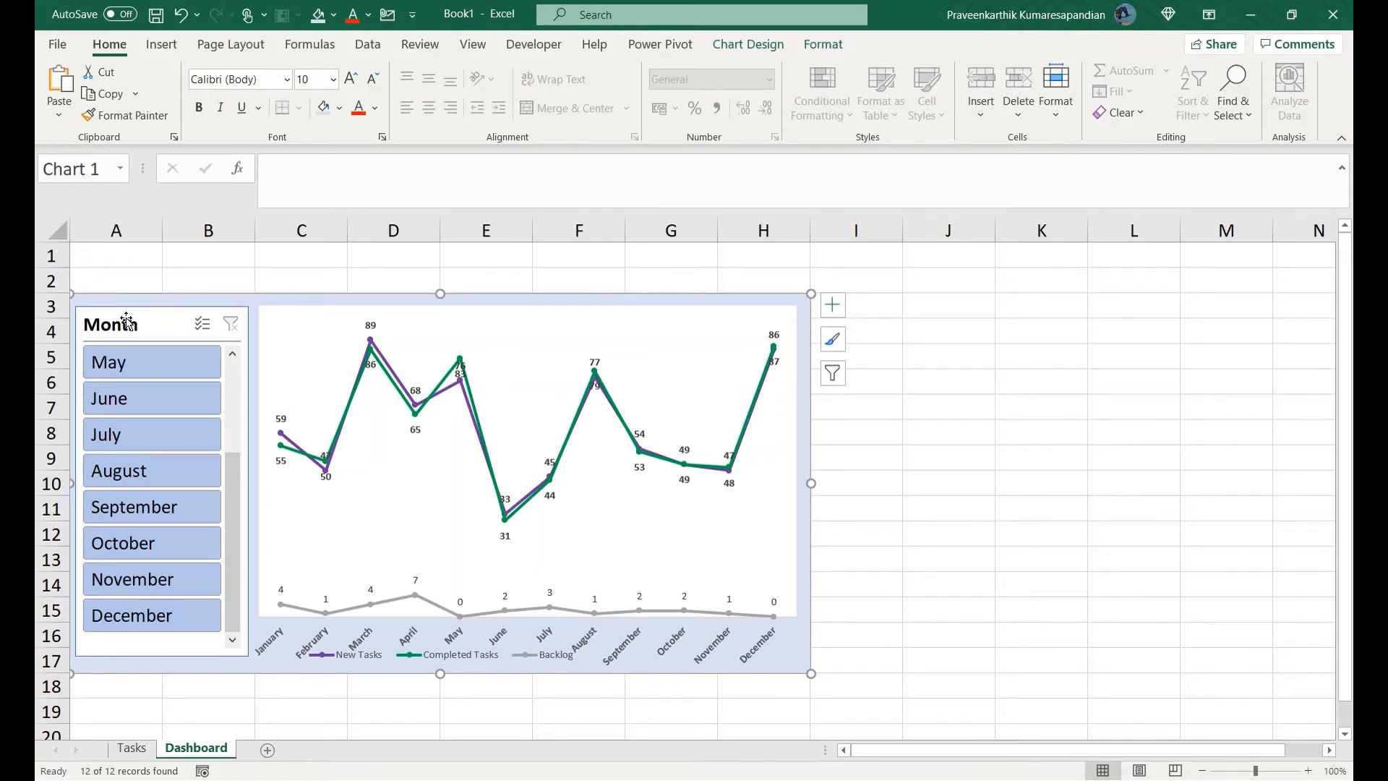
{"action": "left_click", "coordinate": [127, 321]}
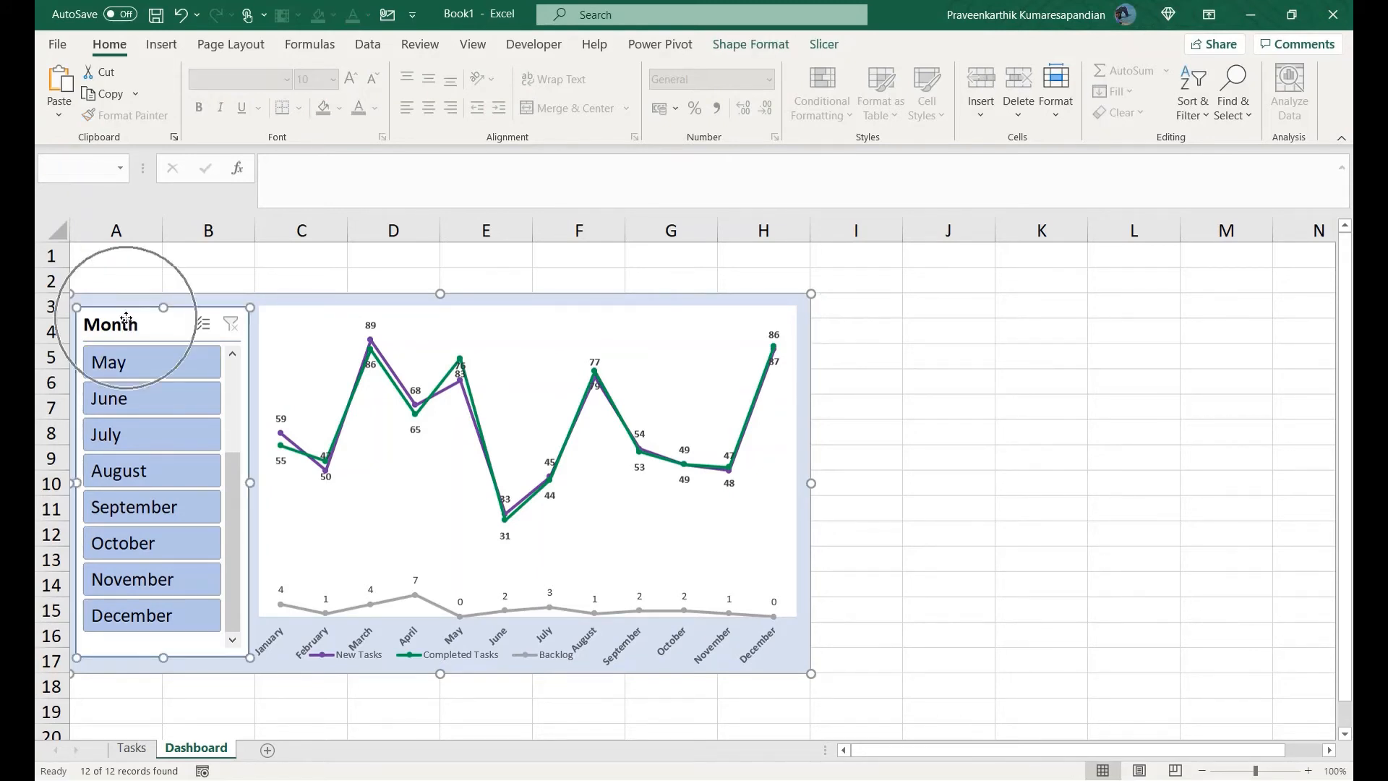
{"action": "left_click", "coordinate": [820, 46]}
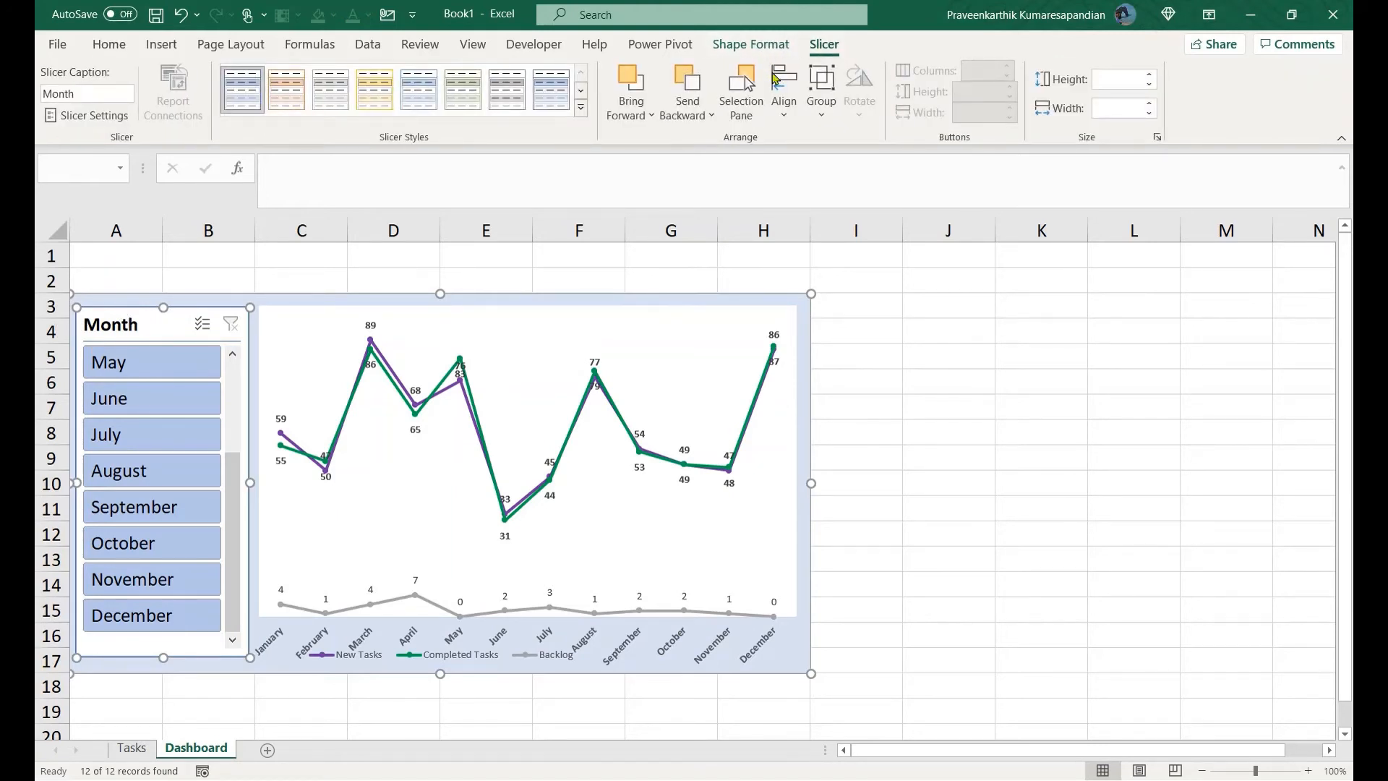
{"action": "left_click", "coordinate": [822, 98]}
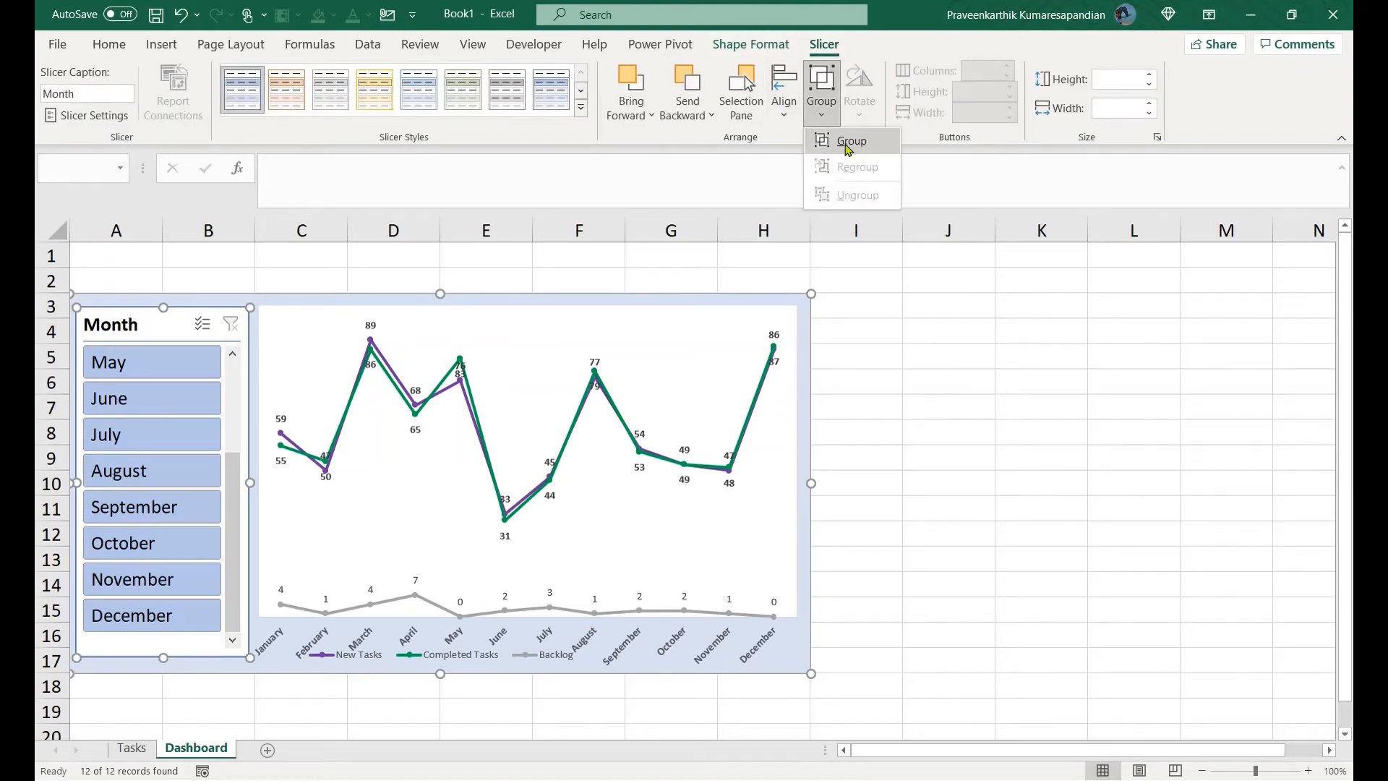
{"action": "left_click", "coordinate": [849, 143]}
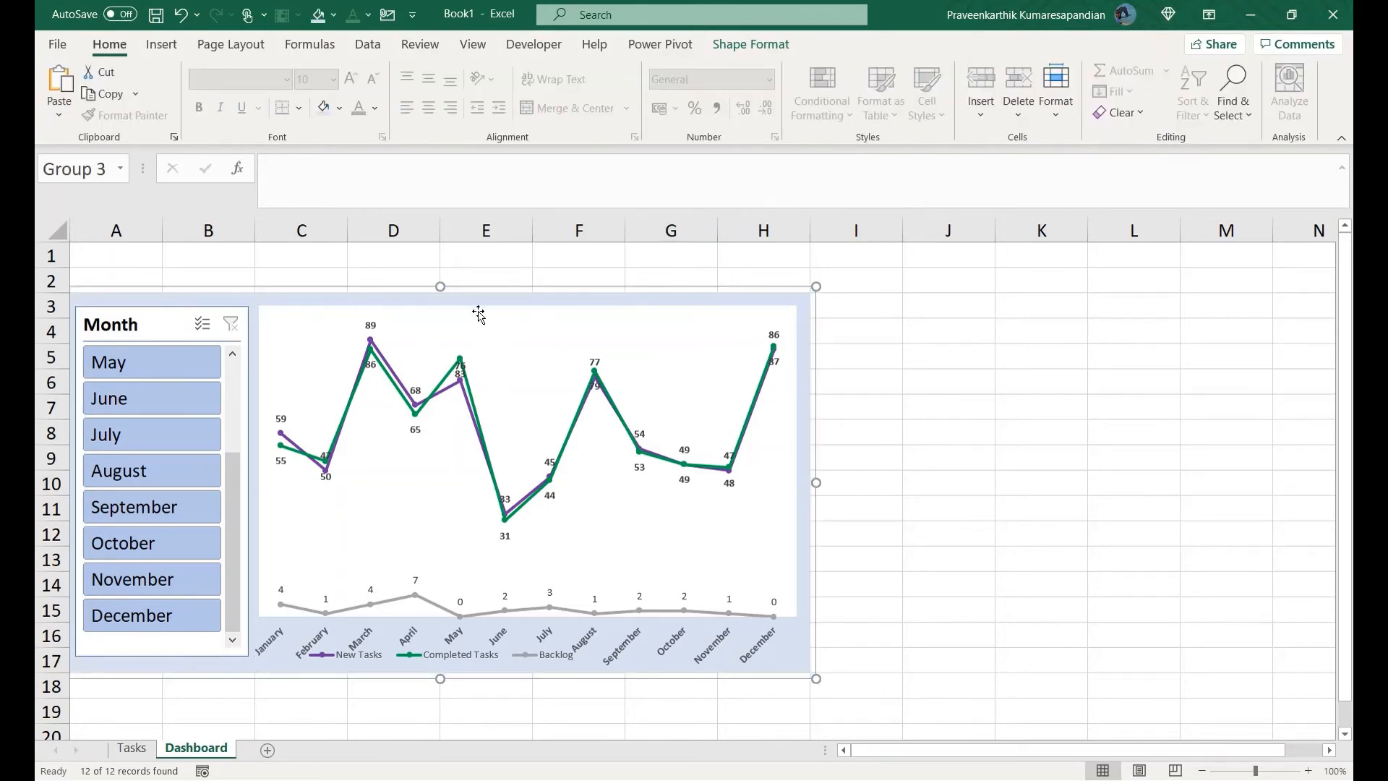
Examine how the grouped chart and Month slicer can be selected and which grouping options the slicer offers.
{"action": "mouse_move", "coordinate": [478, 296]}
{"action": "left_mouse_down"}
{"action": "mouse_move", "coordinate": [514, 289]}
{"action": "mouse_move", "coordinate": [475, 294]}
{"action": "left_mouse_up"}
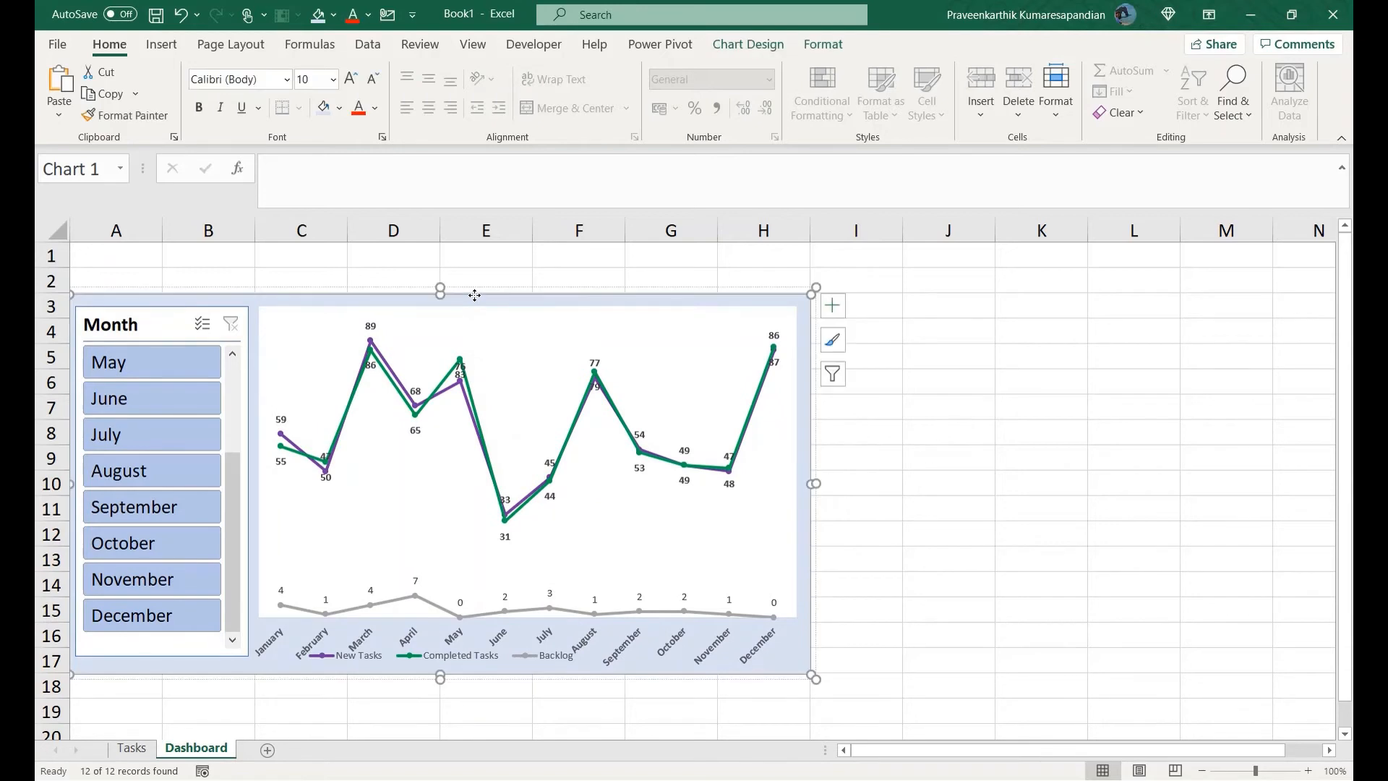
{"action": "left_click", "coordinate": [903, 472]}
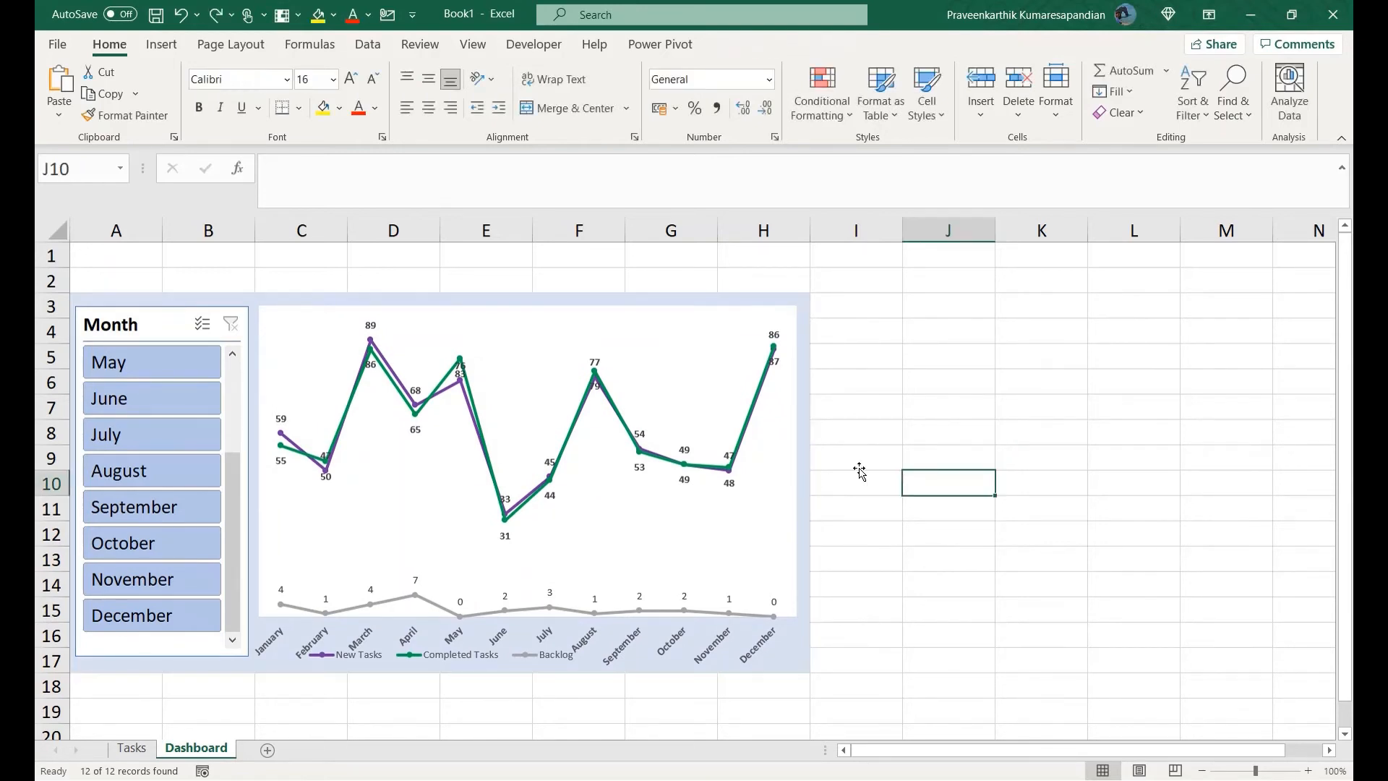
{"action": "left_click", "coordinate": [805, 421]}
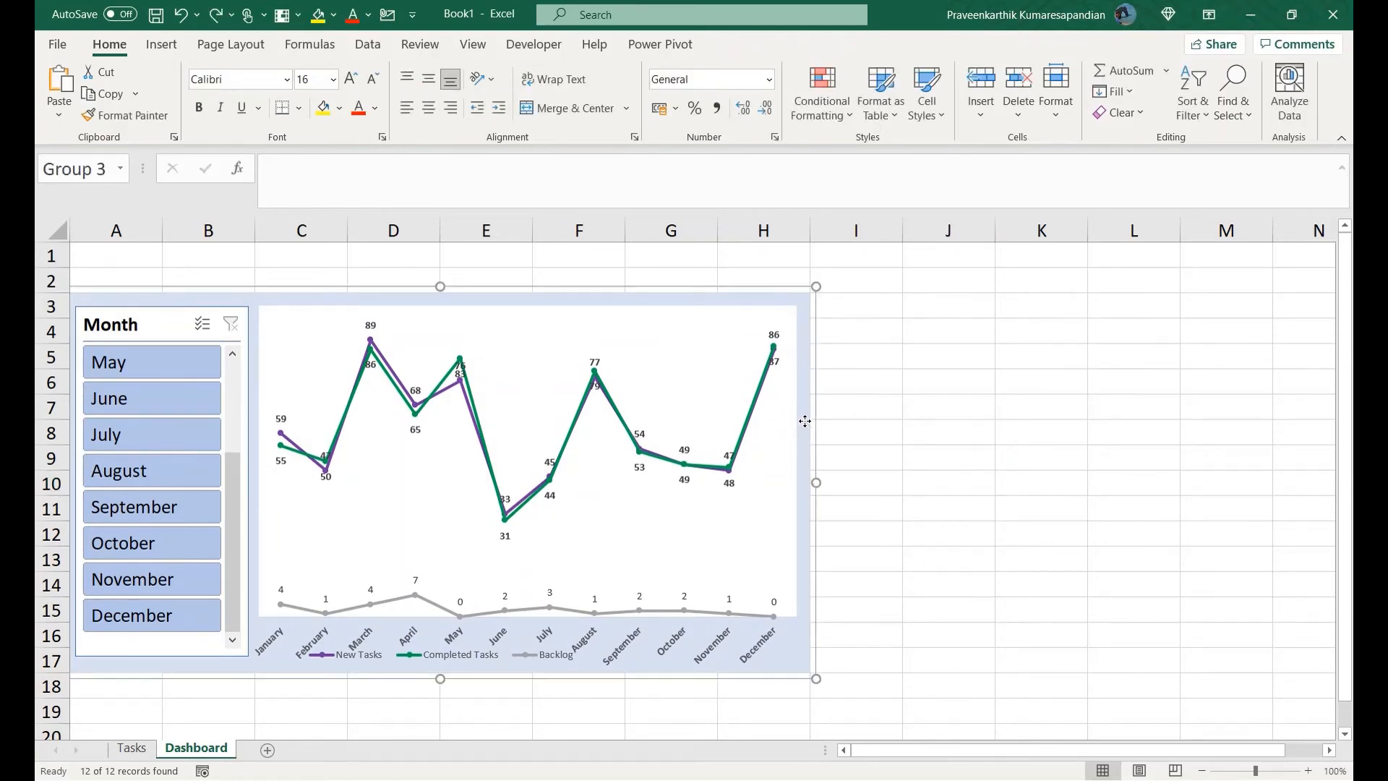
{"action": "left_click", "coordinate": [155, 317]}
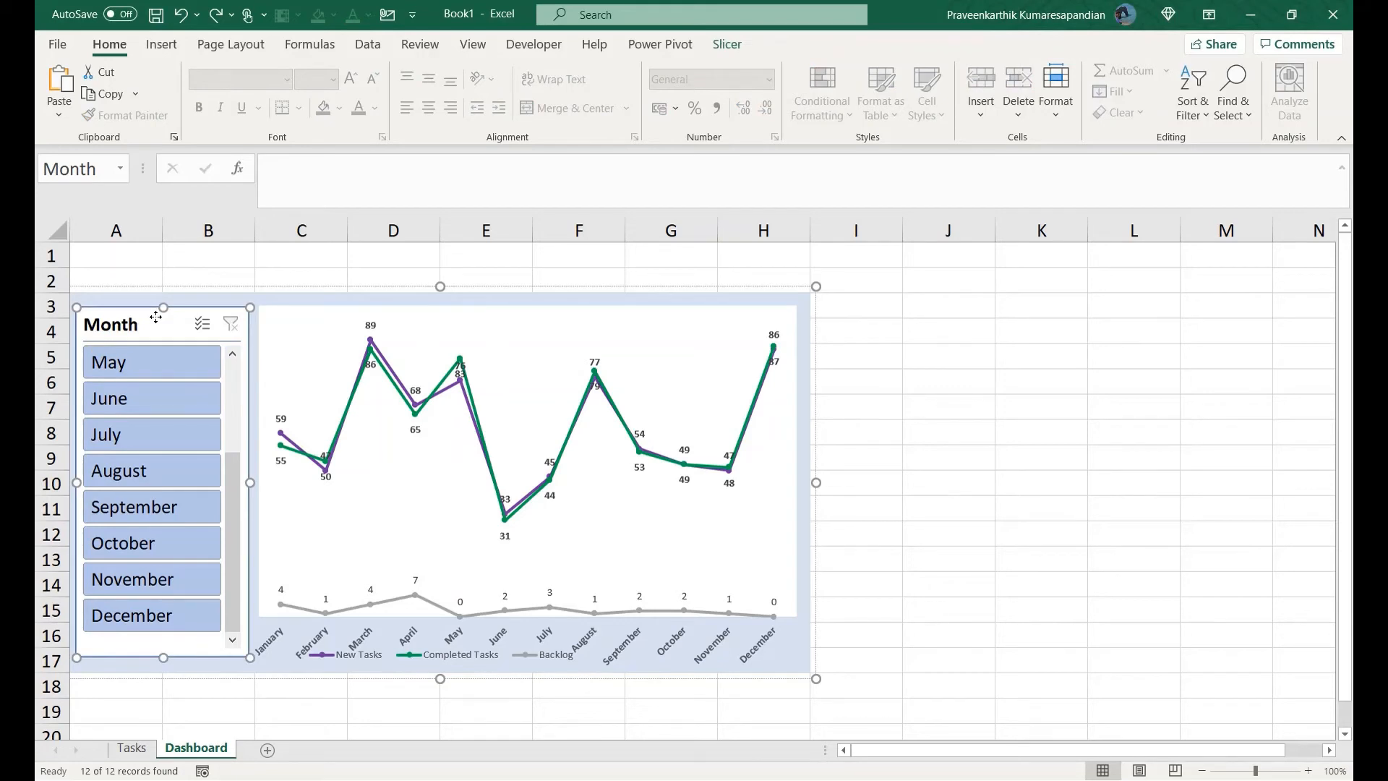
{"action": "left_click", "coordinate": [235, 296]}
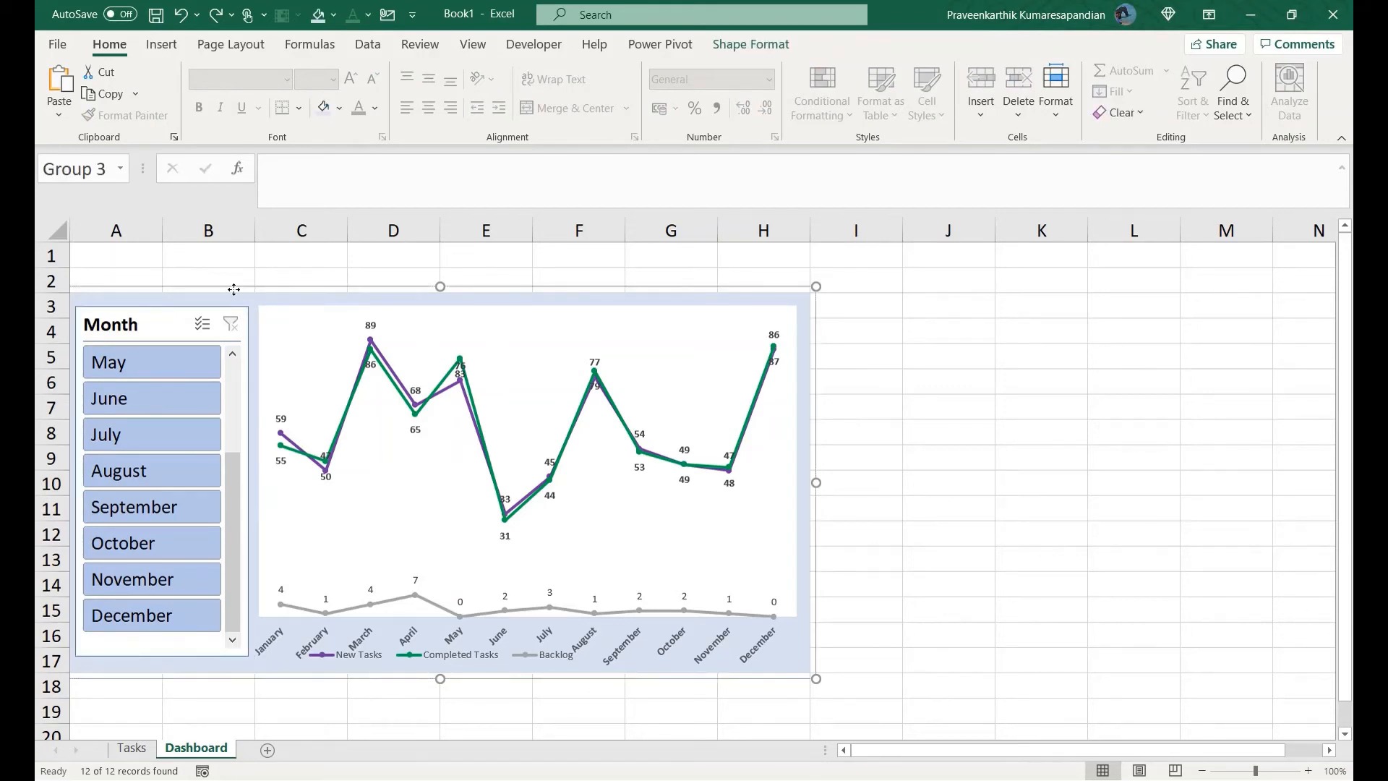
{"action": "left_click", "coordinate": [133, 326]}
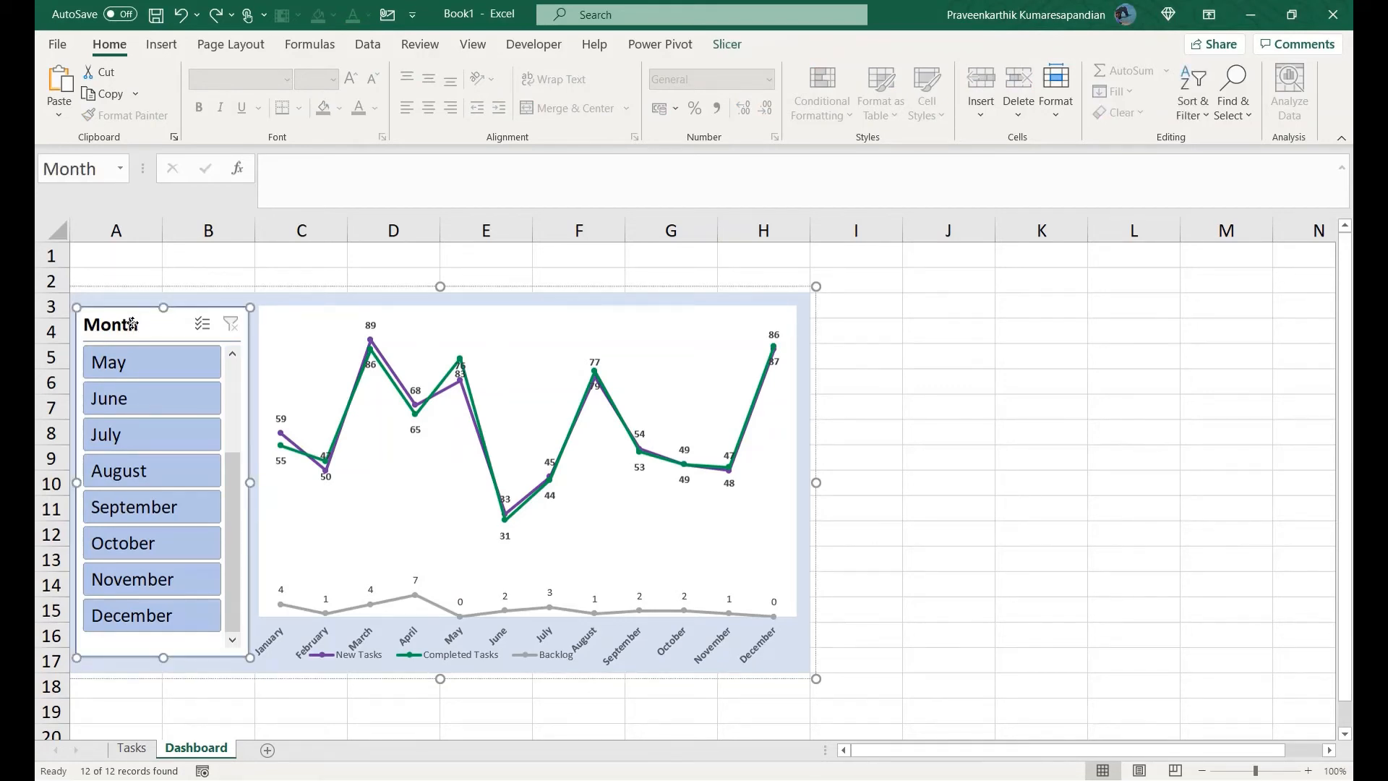
{"action": "left_click", "coordinate": [717, 44]}
{"action": "left_click", "coordinate": [822, 94]}
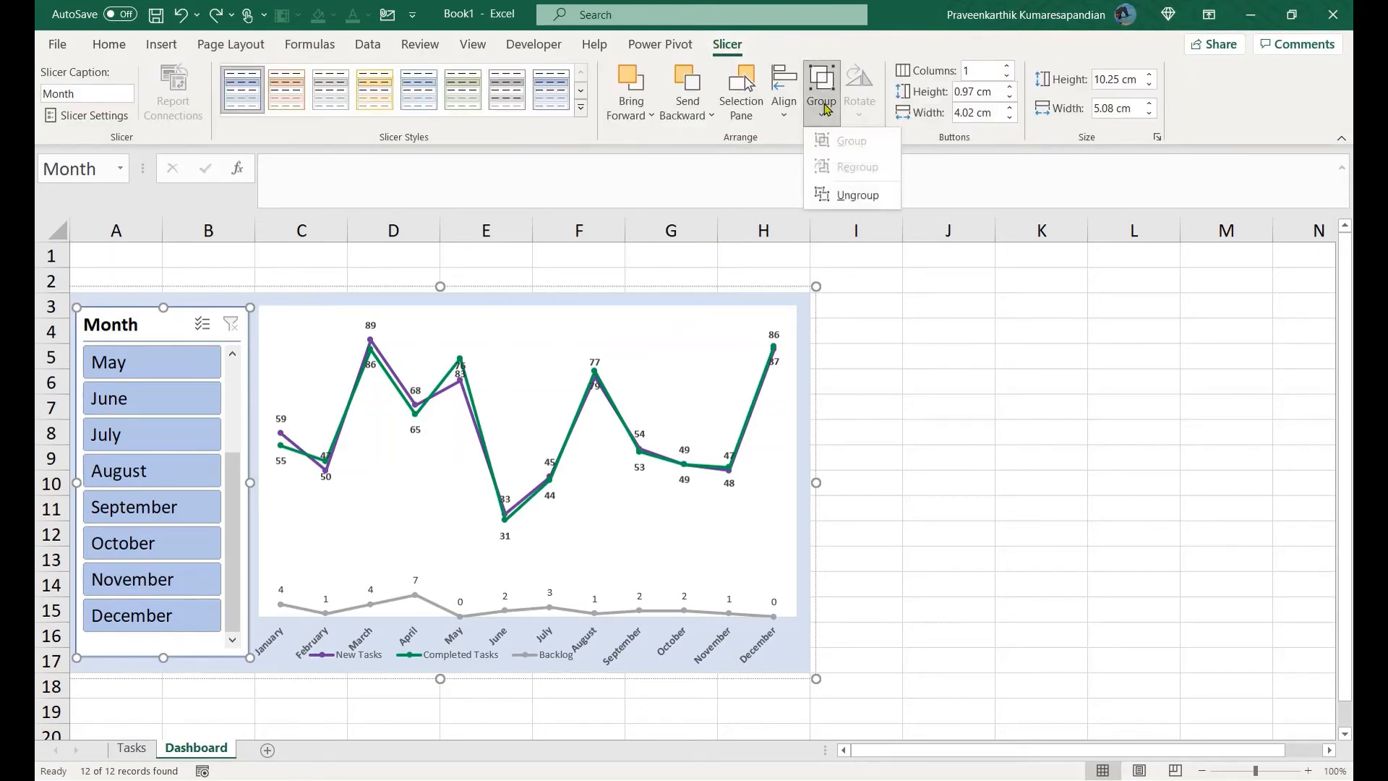
{"action": "left_click", "coordinate": [962, 369]}
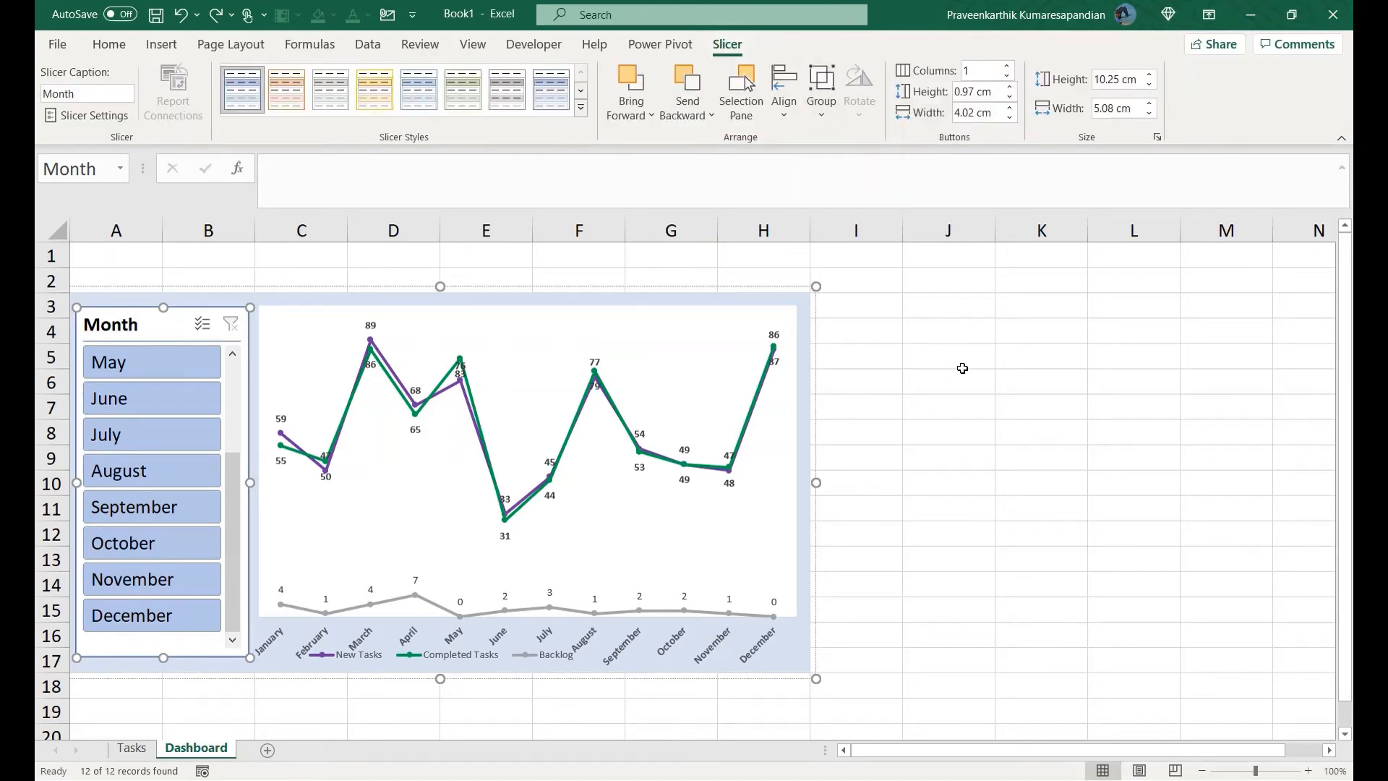
{"action": "left_click", "coordinate": [901, 488]}
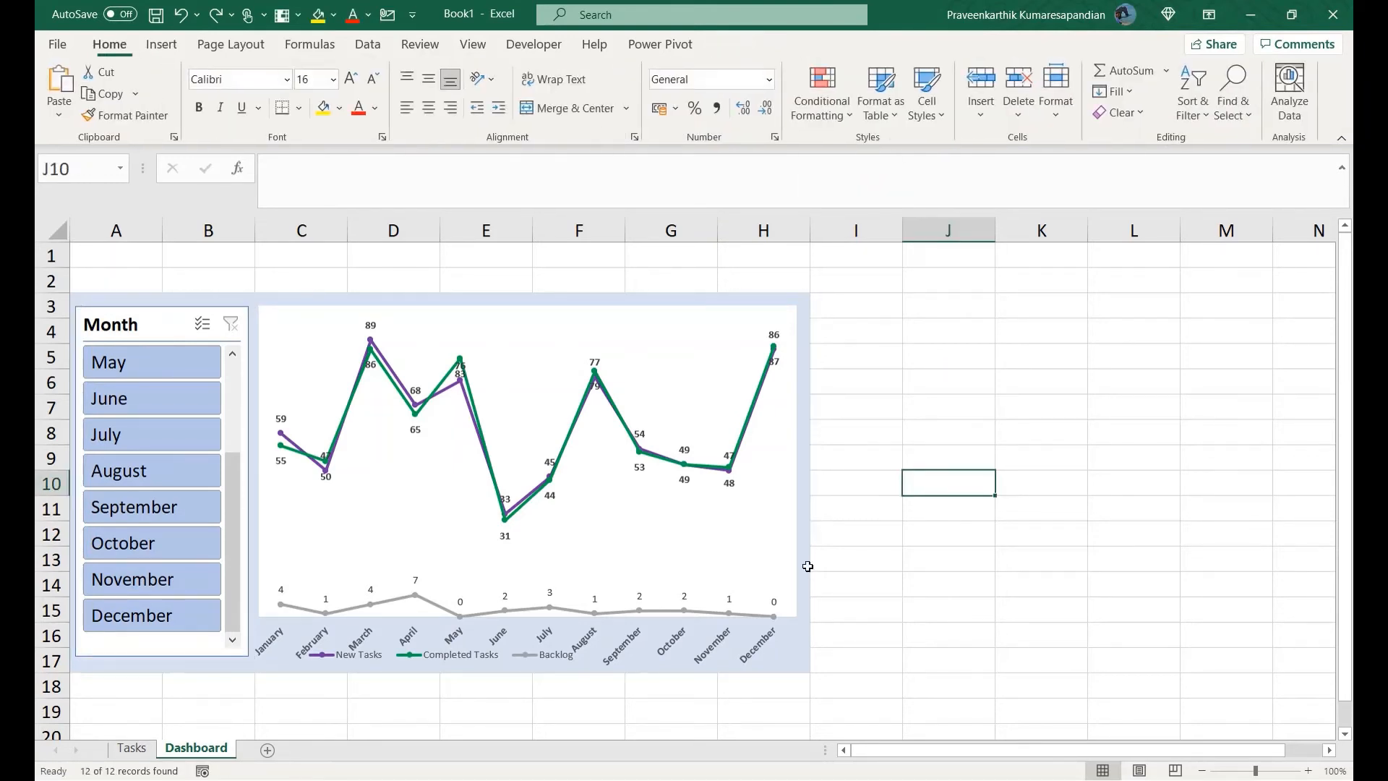
Nudge the grouped chart and Month slicer slightly to the right.
{"action": "left_click", "coordinate": [258, 667]}
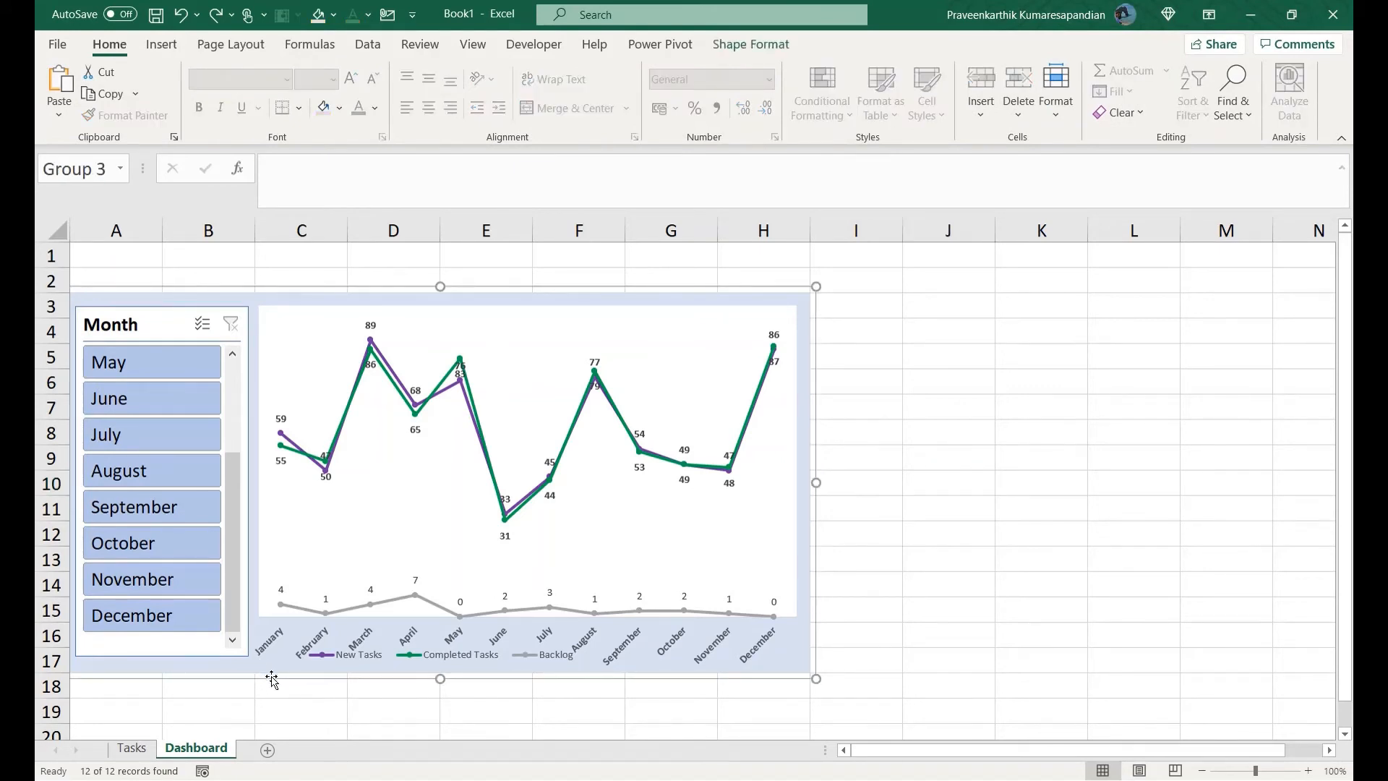
{"action": "mouse_move", "coordinate": [272, 679]}
{"action": "left_mouse_down"}
{"action": "mouse_move", "coordinate": [322, 670]}
{"action": "mouse_move", "coordinate": [274, 676]}
{"action": "left_mouse_up"}
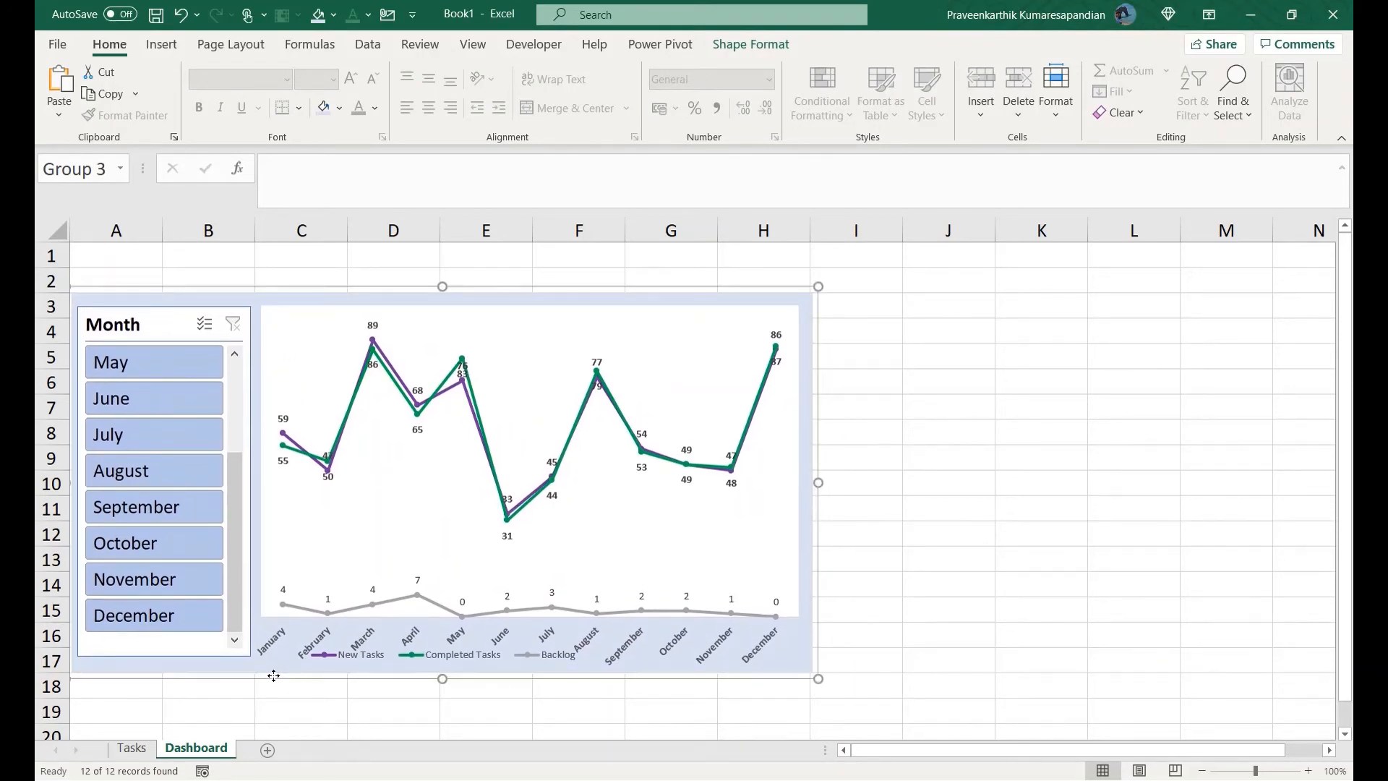
Change the header caption of the Month slicer on the dashboard to "Select Month".
{"action": "left_click", "coordinate": [110, 321]}
{"action": "right_click", "coordinate": [110, 320]}
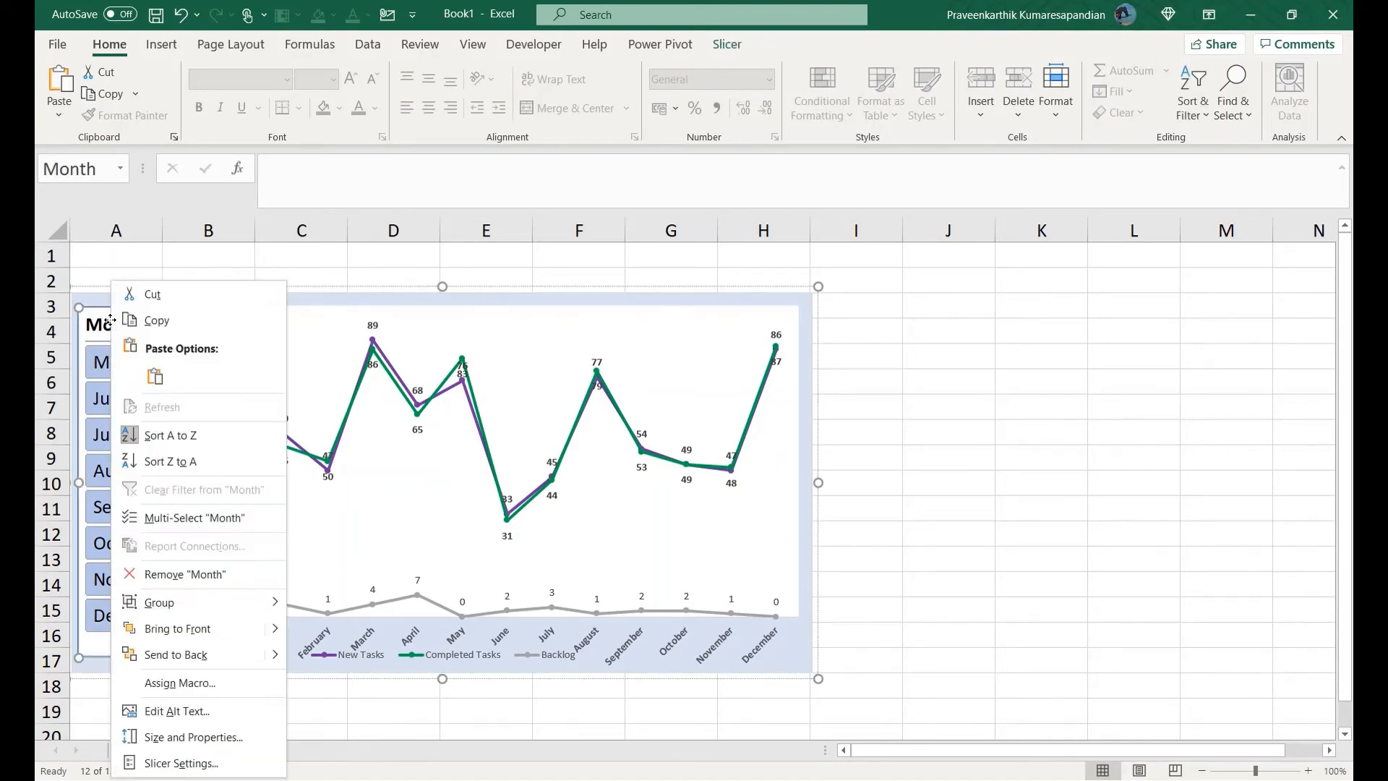
{"action": "left_click", "coordinate": [148, 764]}
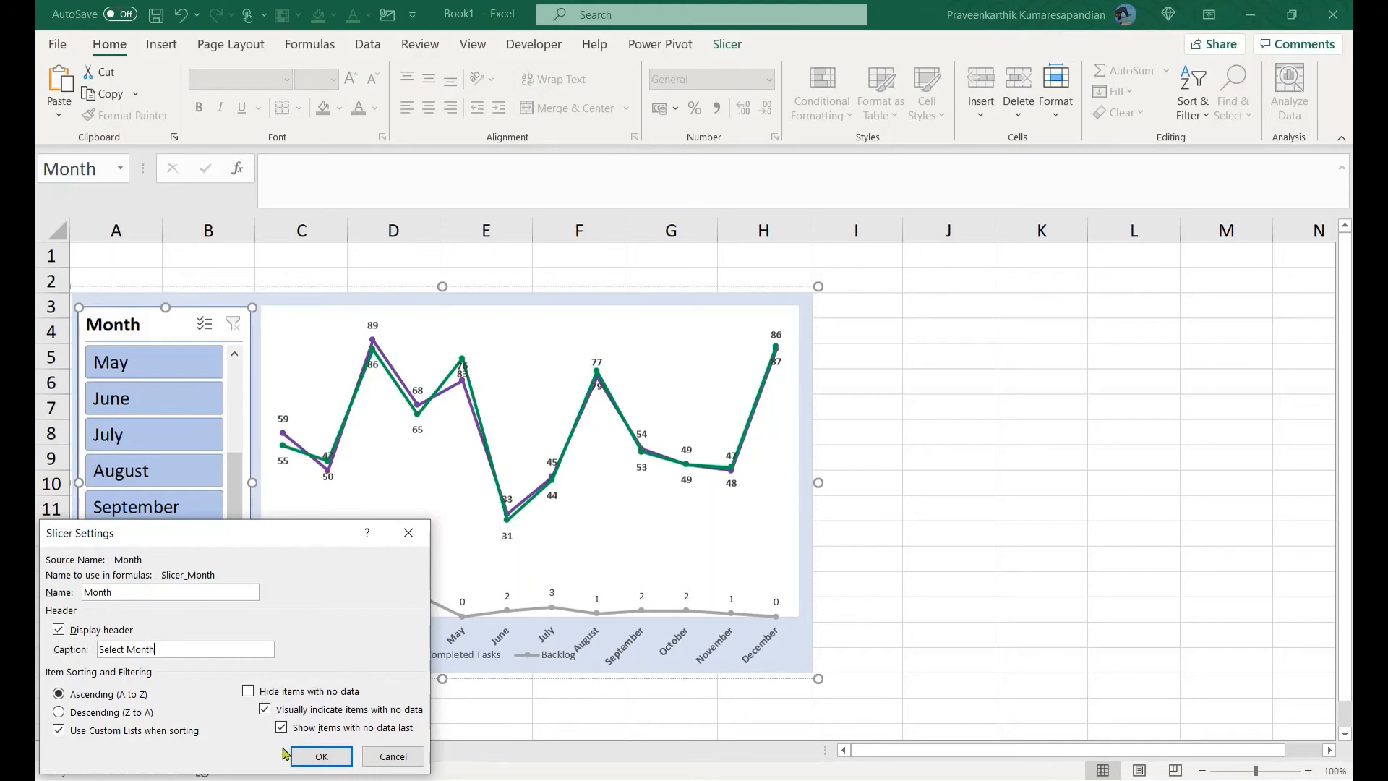
{"action": "left_click", "coordinate": [305, 756]}
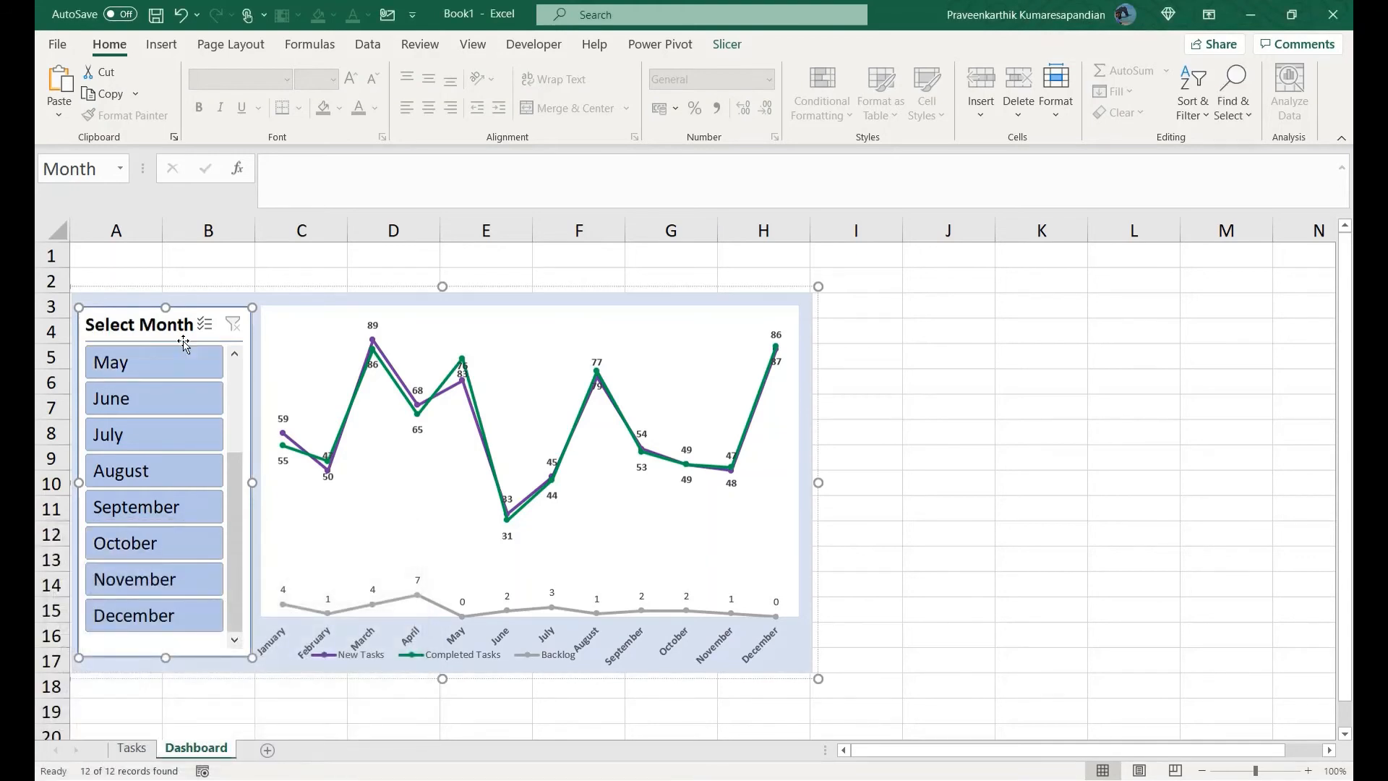
Filter the dashboard chart by single months with the slicer, choosing January, then February, then January again.
{"action": "left_click", "coordinate": [238, 391]}
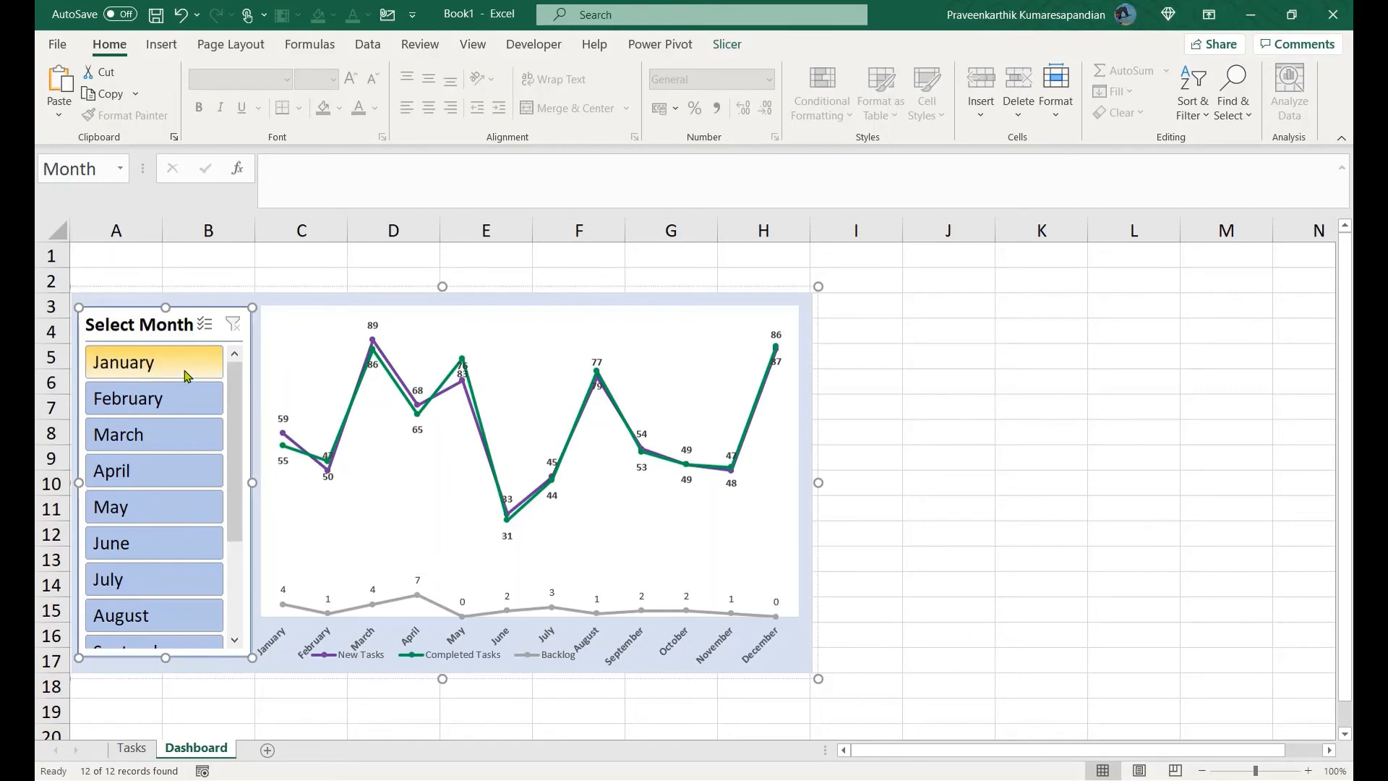
{"action": "left_click", "coordinate": [231, 623]}
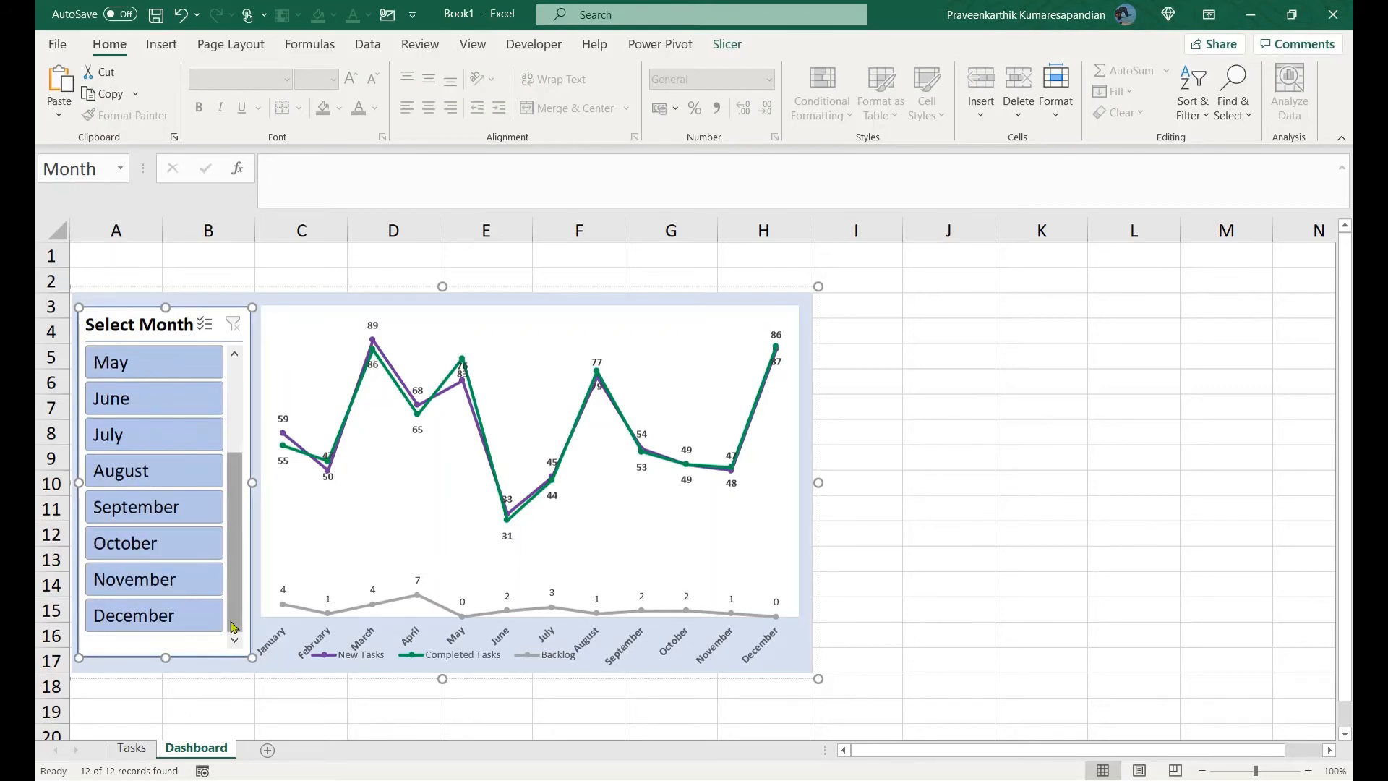
{"action": "left_click", "coordinate": [235, 372]}
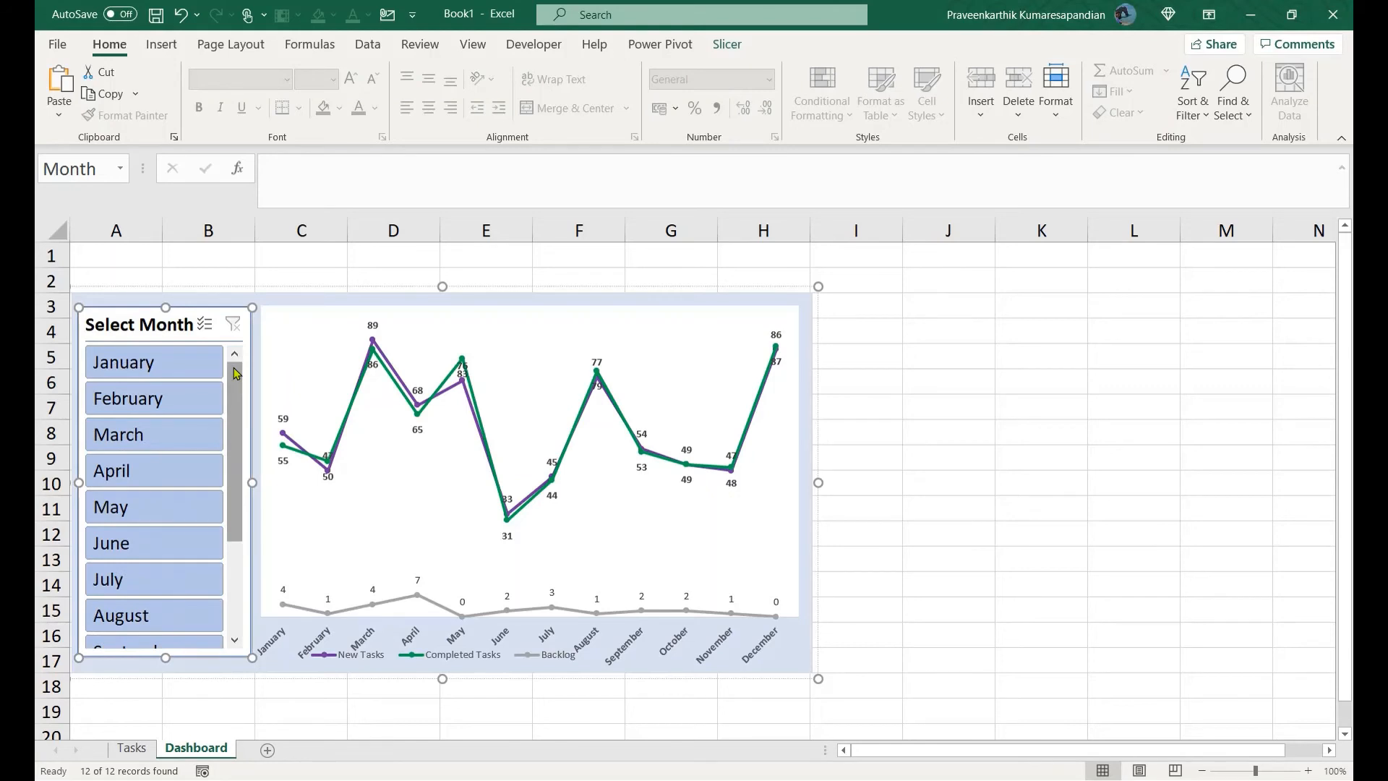
{"action": "left_click", "coordinate": [184, 366]}
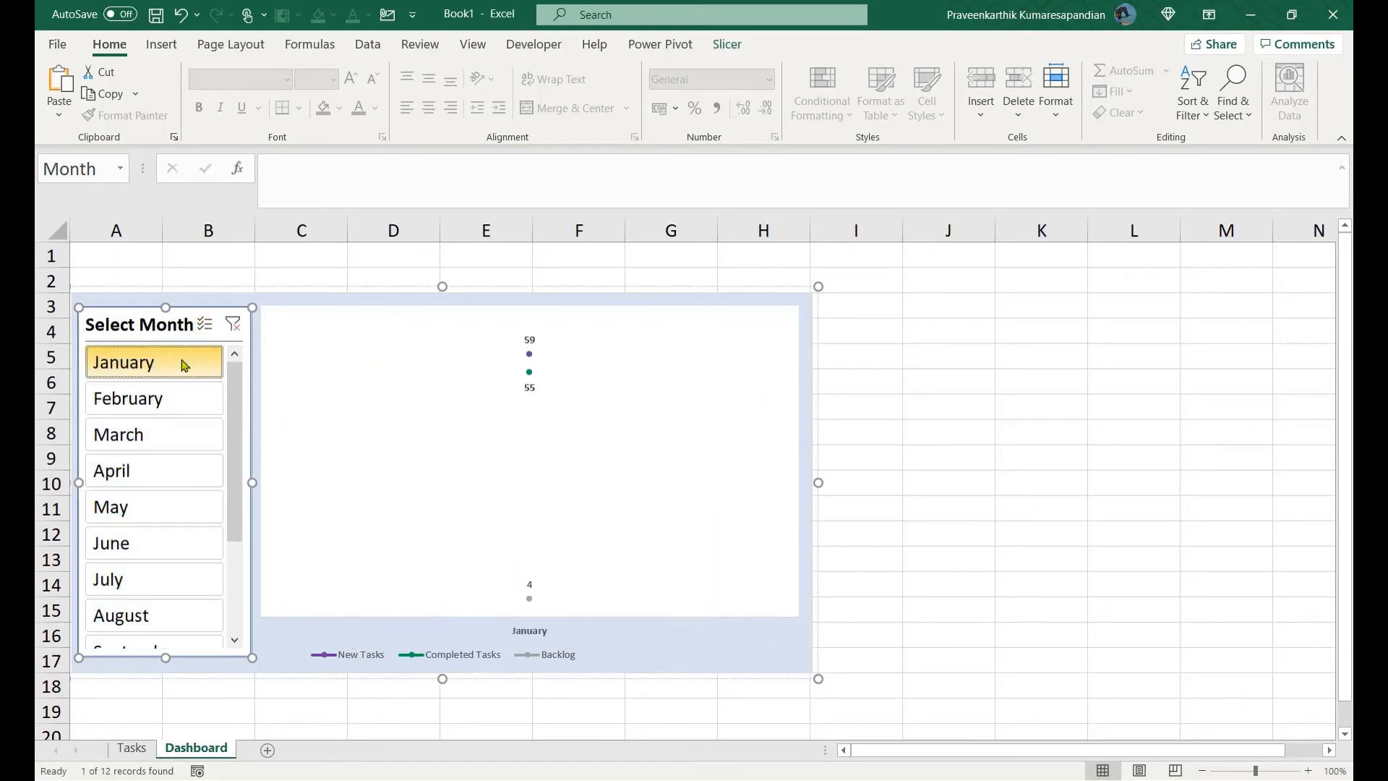
{"action": "left_click", "coordinate": [173, 411]}
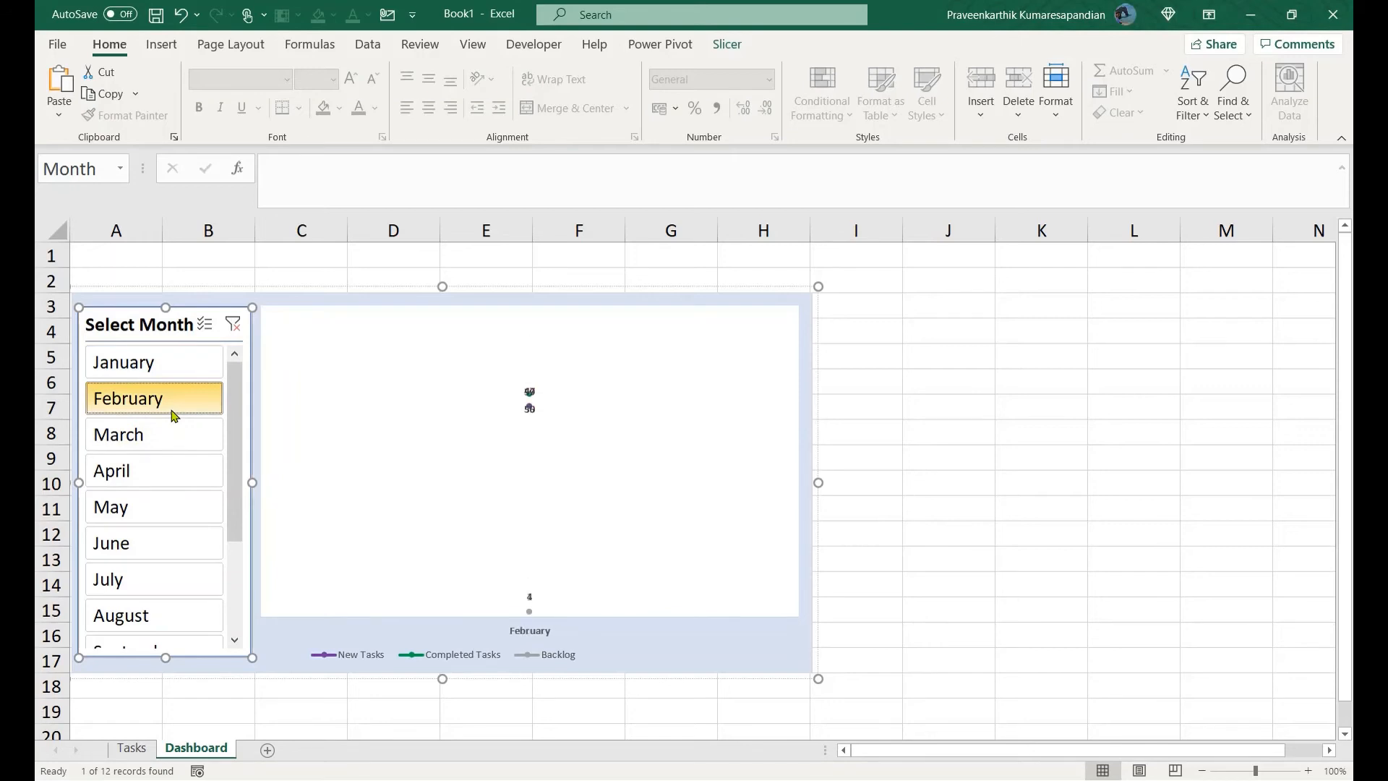
{"action": "left_click", "coordinate": [165, 358]}
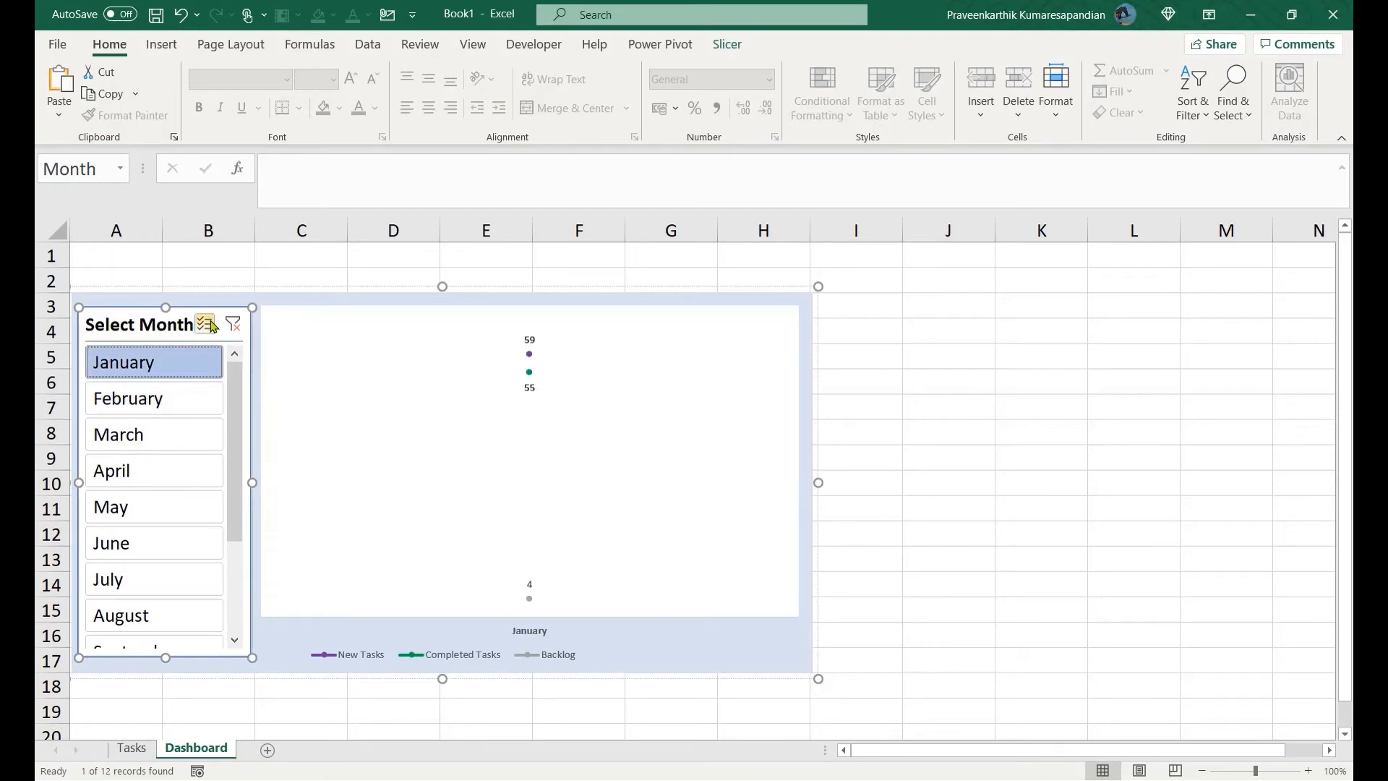
Enable multi-select on the Select Month slicer and add February through September to the January selection.
{"action": "left_click", "coordinate": [207, 324]}
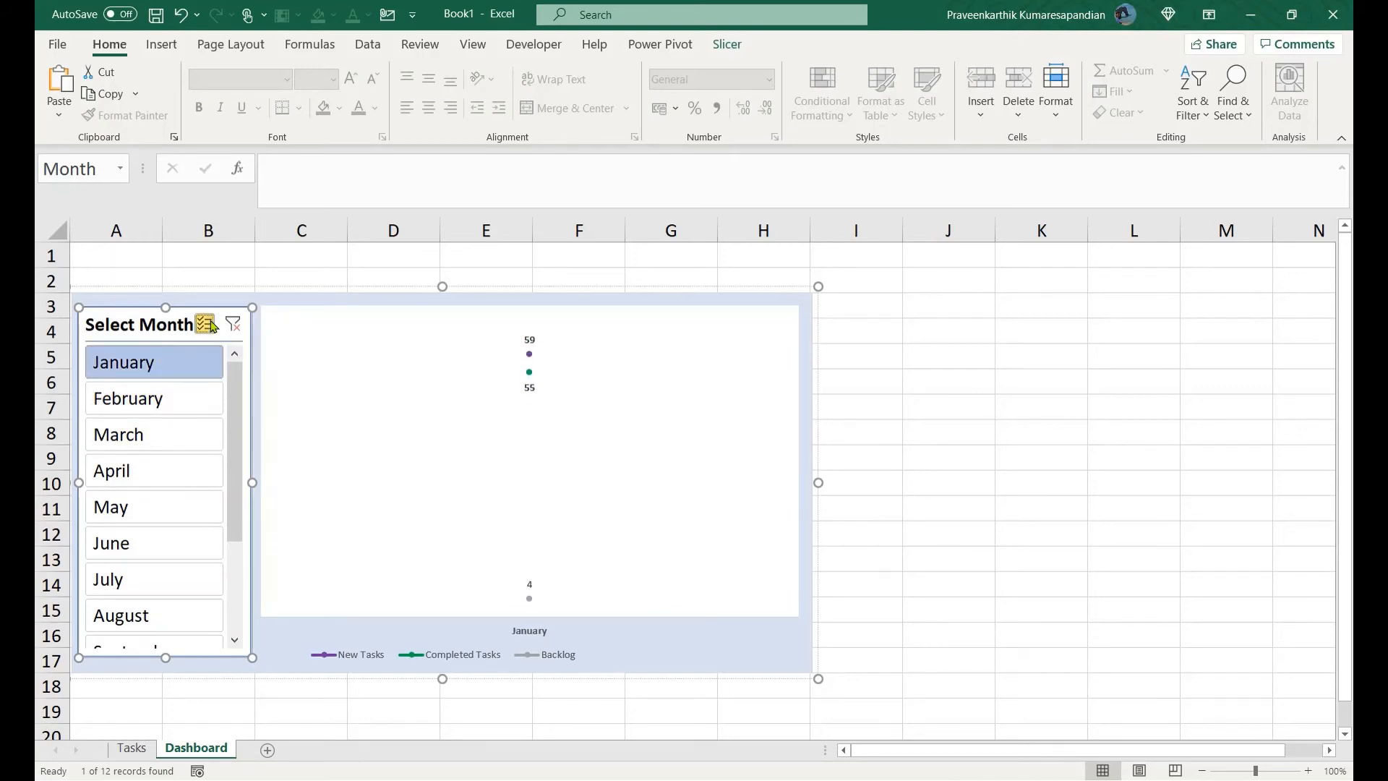
{"action": "left_click", "coordinate": [146, 405]}
{"action": "left_click", "coordinate": [171, 434]}
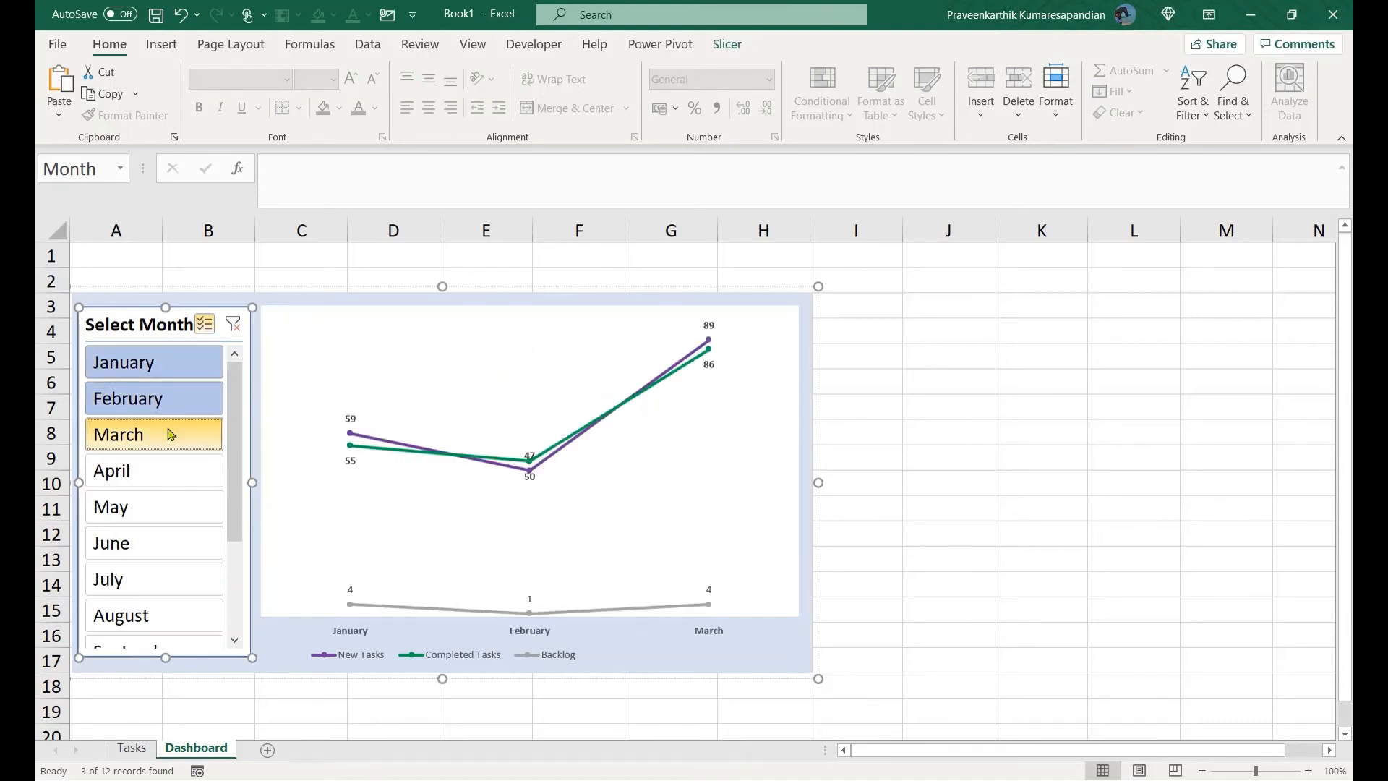
{"action": "left_click", "coordinate": [171, 467]}
{"action": "left_click", "coordinate": [168, 505]}
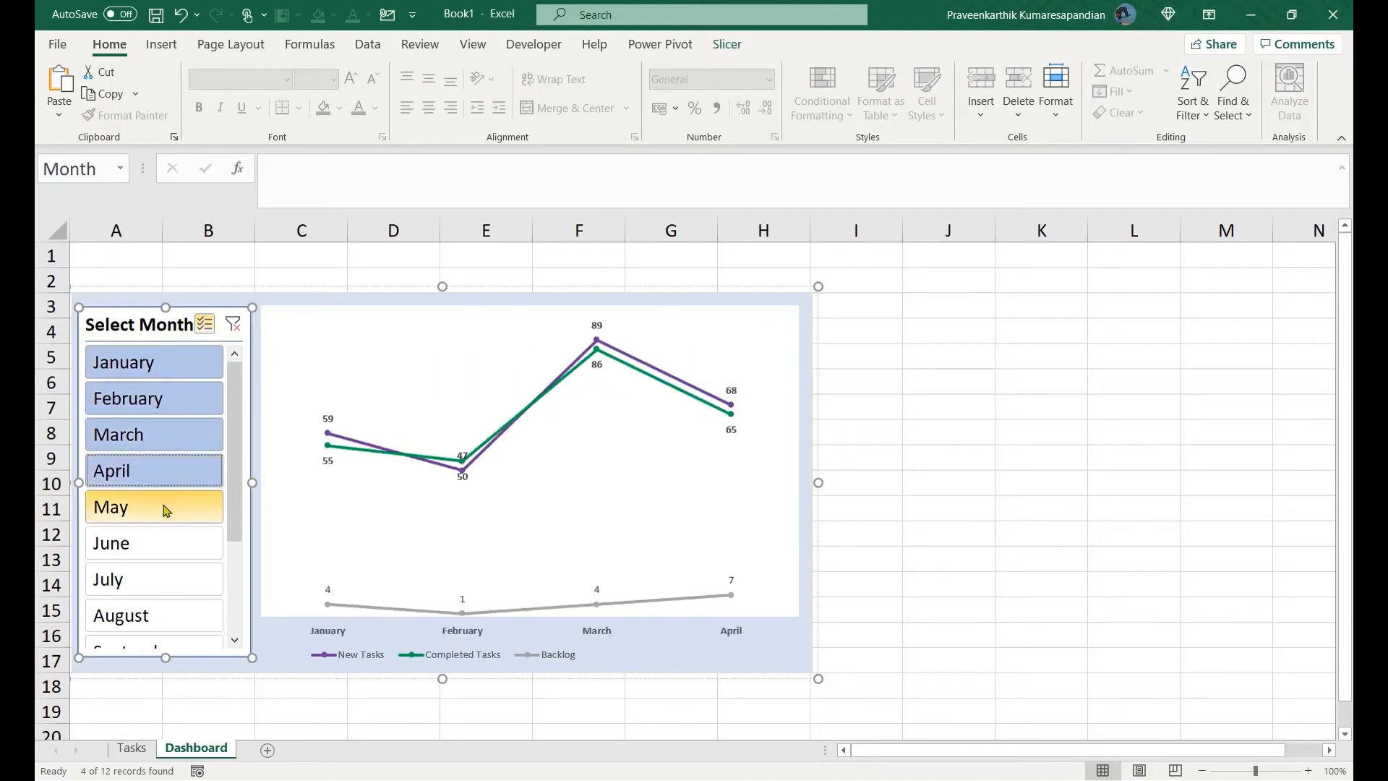
{"action": "left_click", "coordinate": [167, 543]}
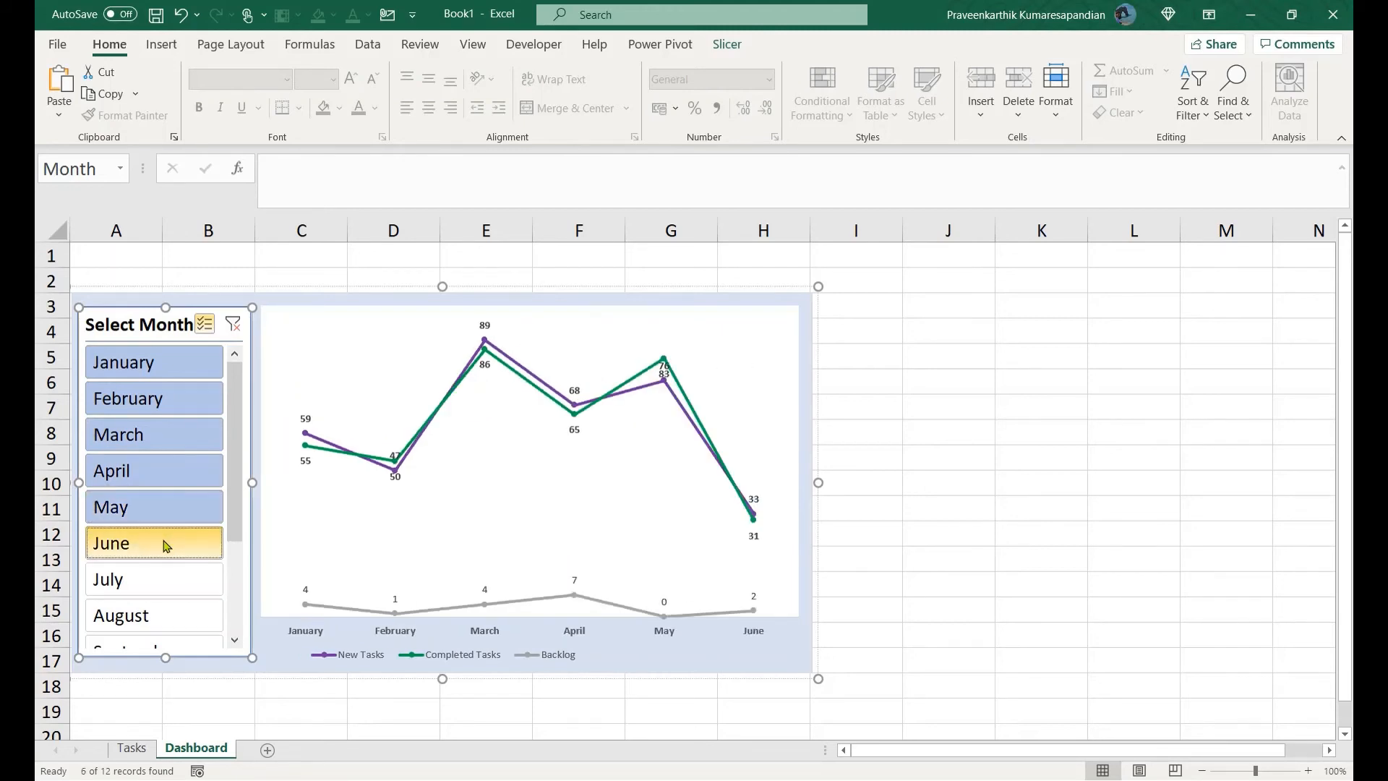
{"action": "left_click", "coordinate": [164, 580]}
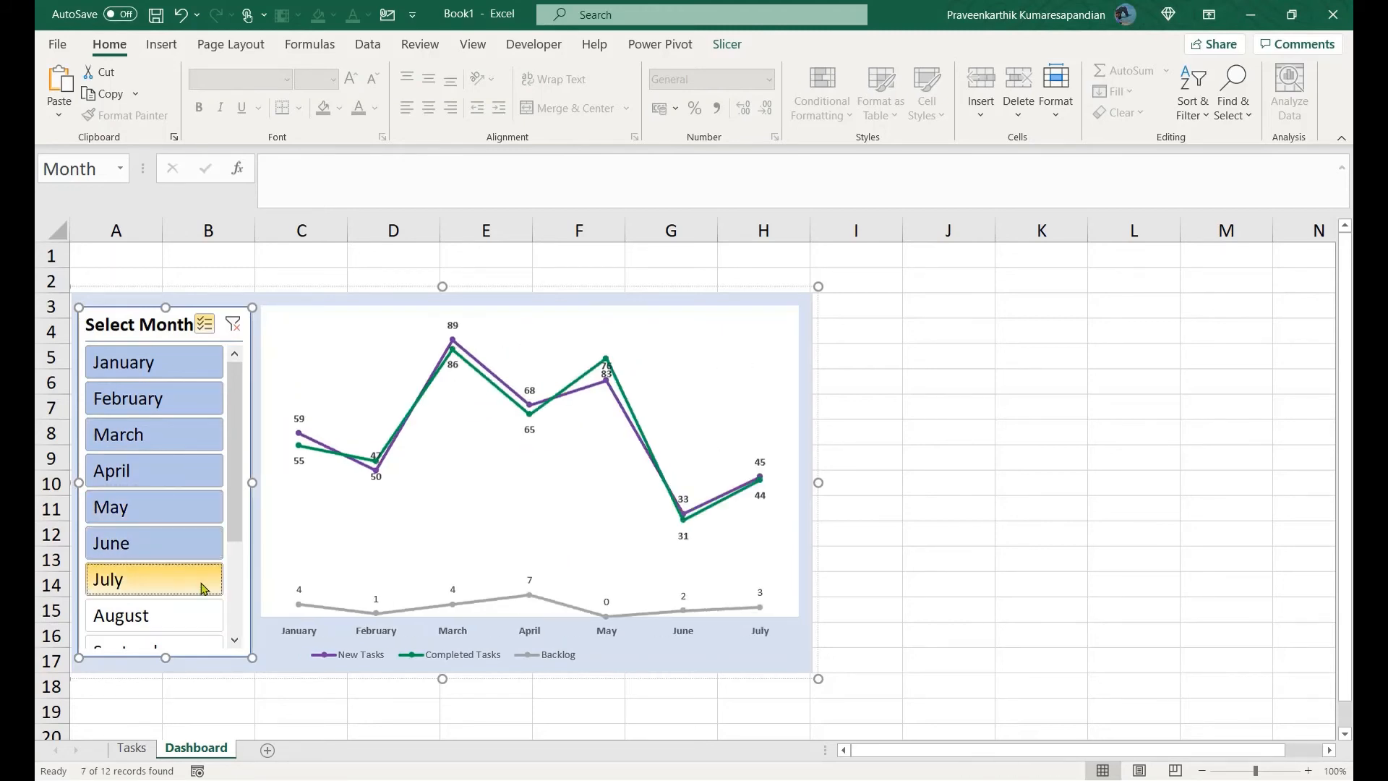
{"action": "left_click", "coordinate": [235, 617]}
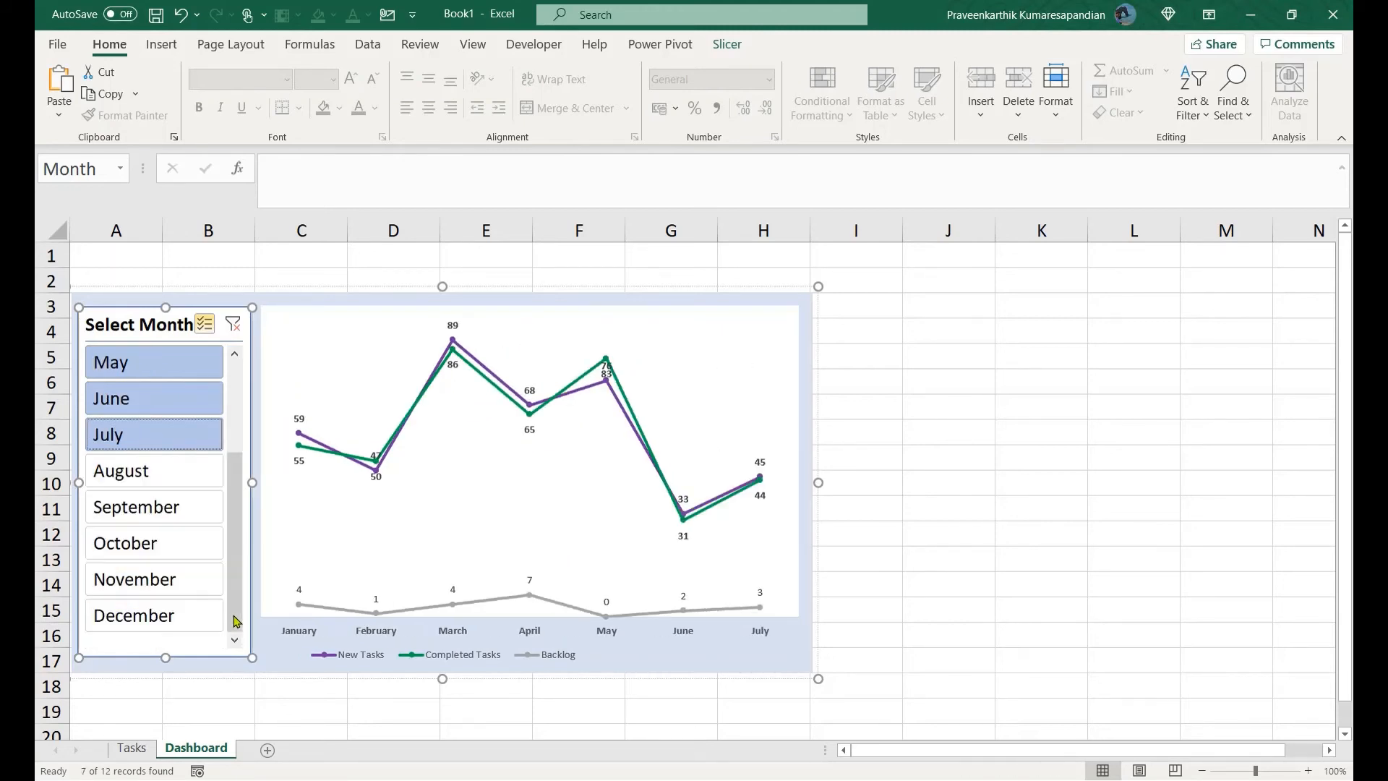
{"action": "left_click", "coordinate": [139, 479]}
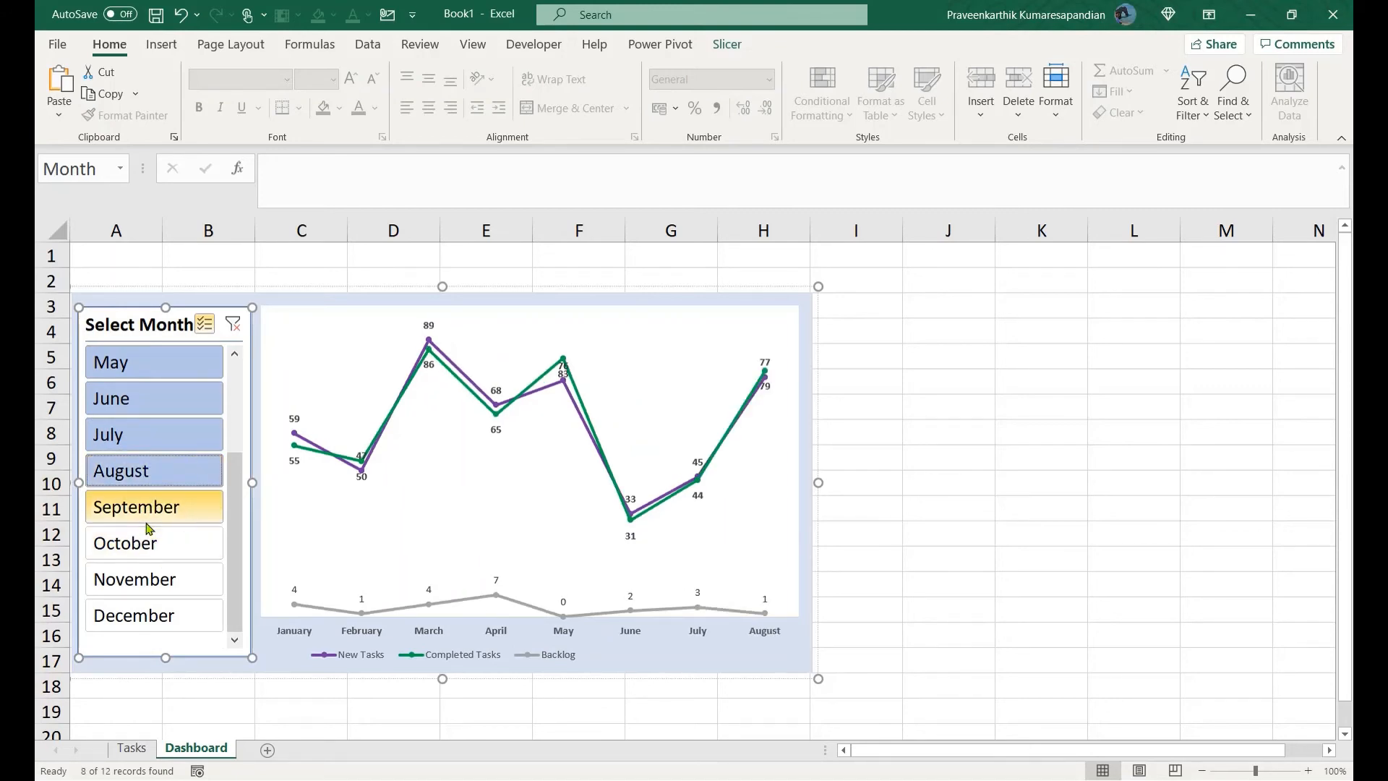
{"action": "left_click", "coordinate": [146, 519]}
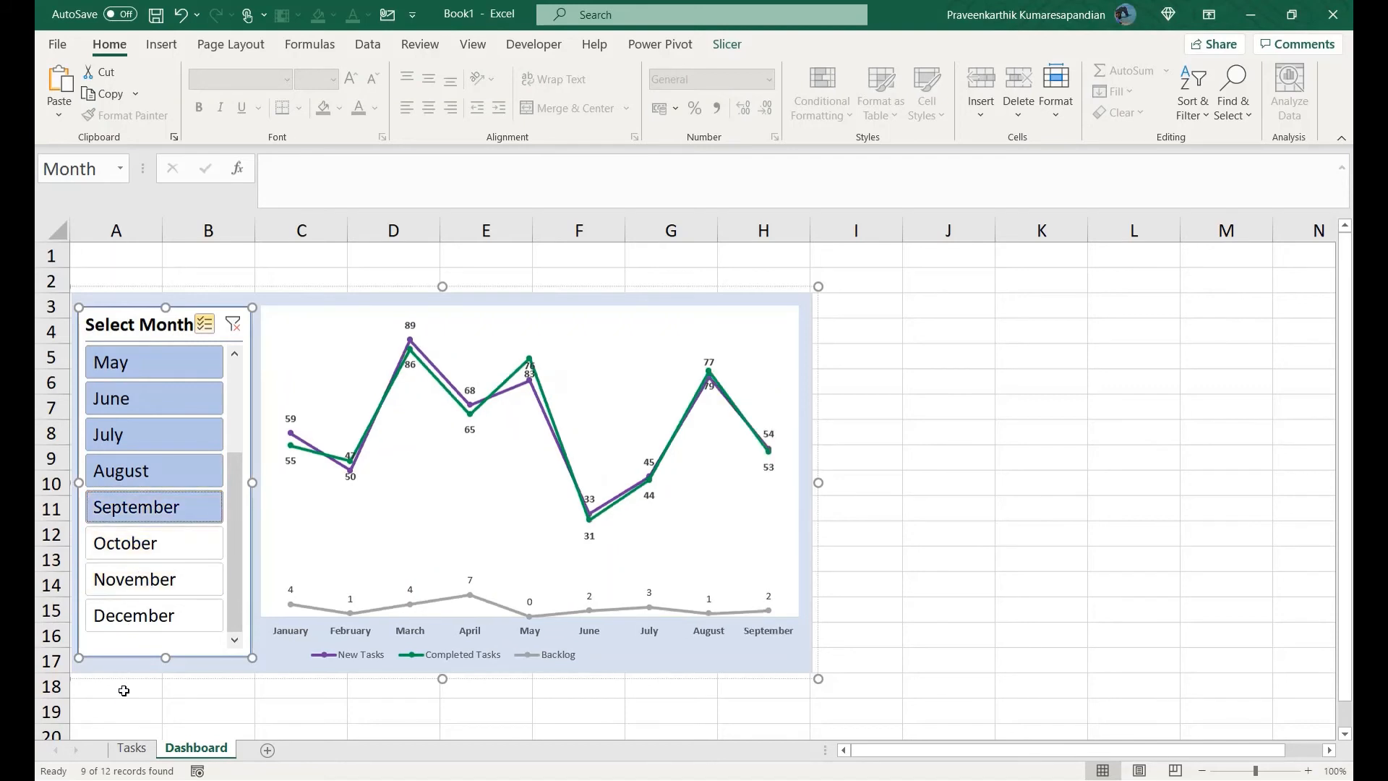
Examine how the slicer selection filters the table's Month column on the Tasks sheet, and return to the Dashboard sheet.
{"action": "left_click", "coordinate": [132, 748]}
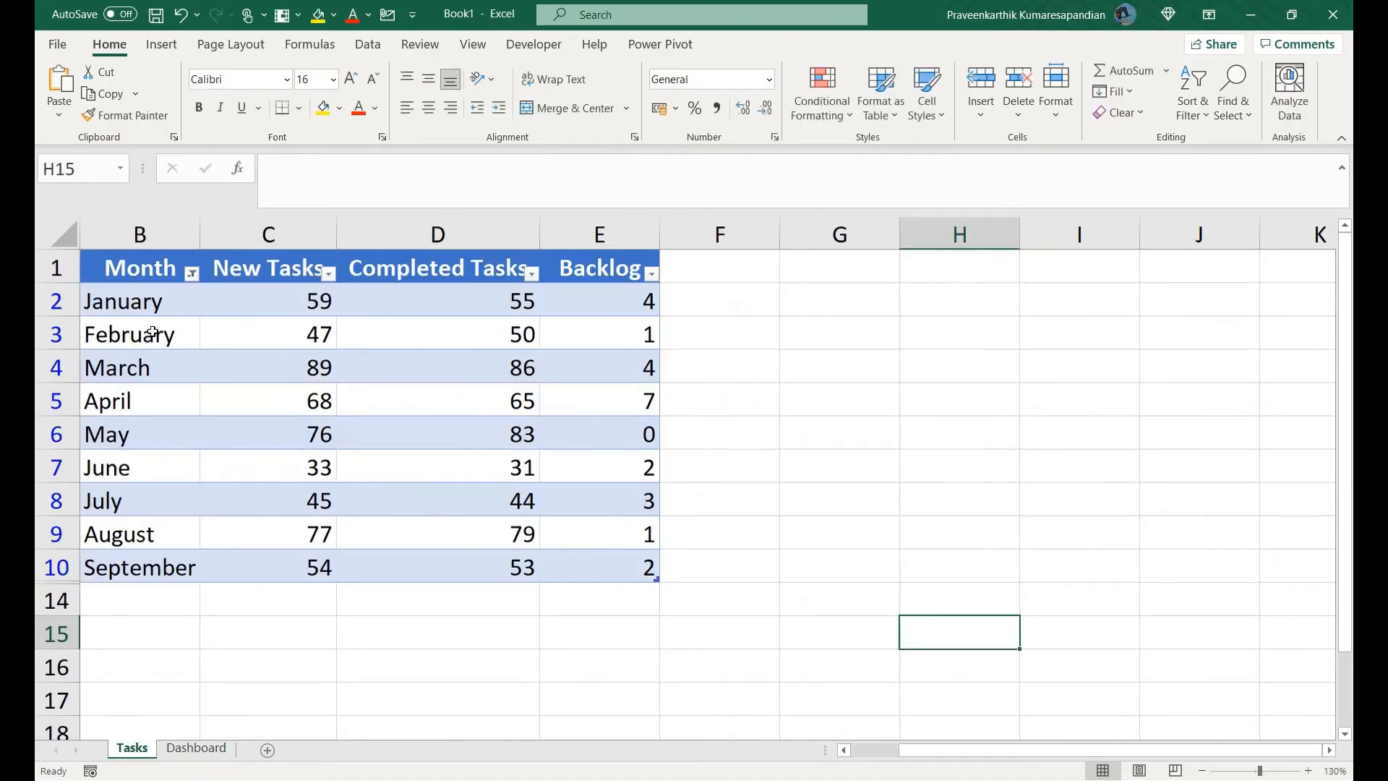
{"action": "mouse_move", "coordinate": [191, 284]}
{"action": "left_click", "coordinate": [192, 274]}
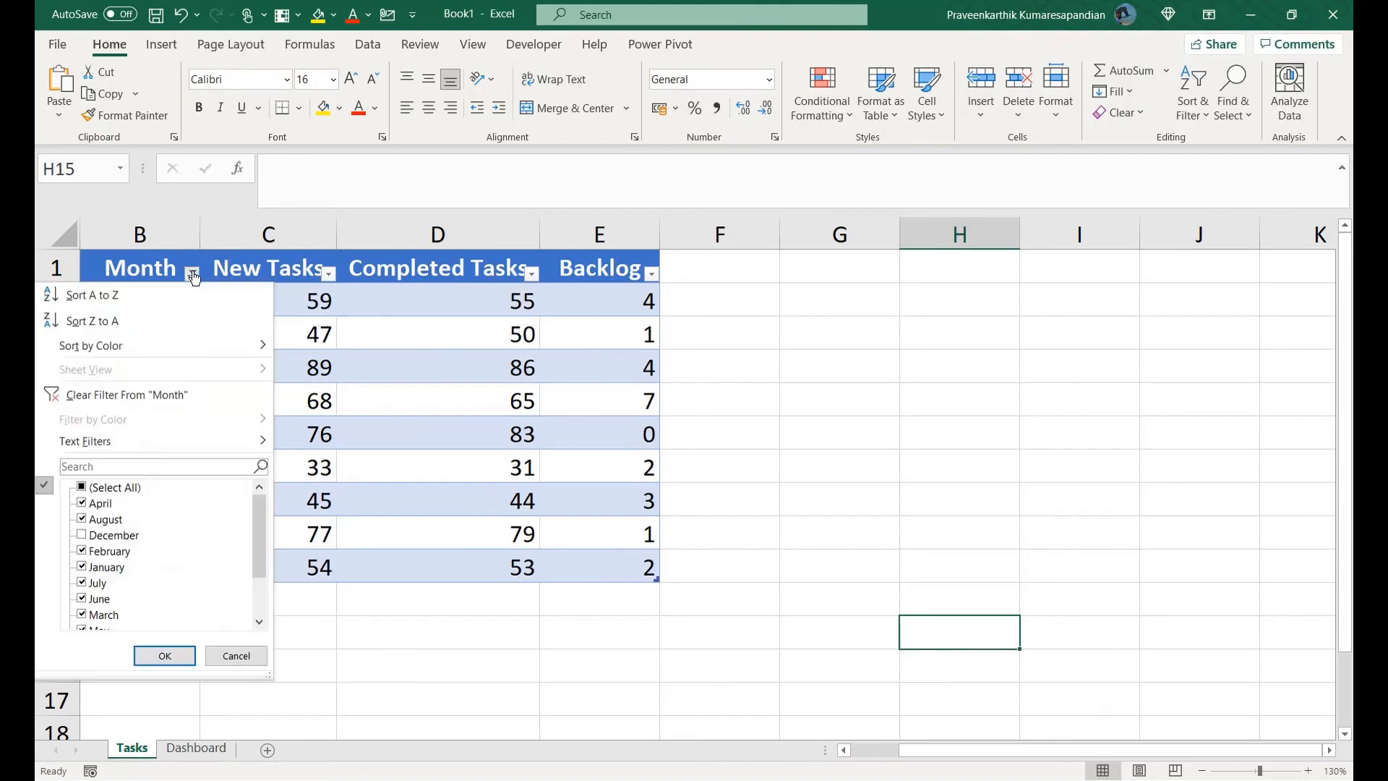
{"action": "left_click", "coordinate": [261, 623]}
{"action": "left_click", "coordinate": [261, 623]}
{"action": "left_click", "coordinate": [262, 624]}
{"action": "left_click", "coordinate": [261, 623]}
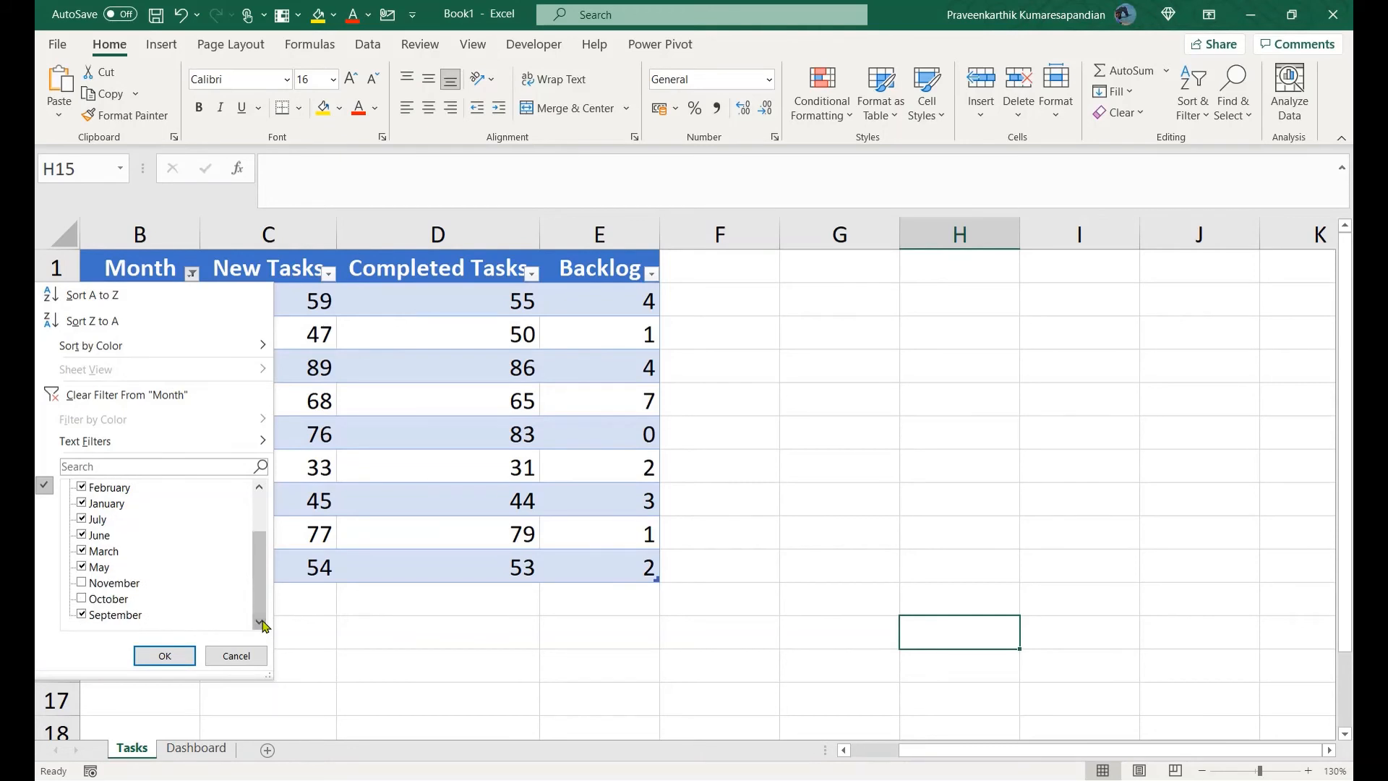
{"action": "left_click", "coordinate": [187, 753]}
{"action": "left_click", "coordinate": [187, 753]}
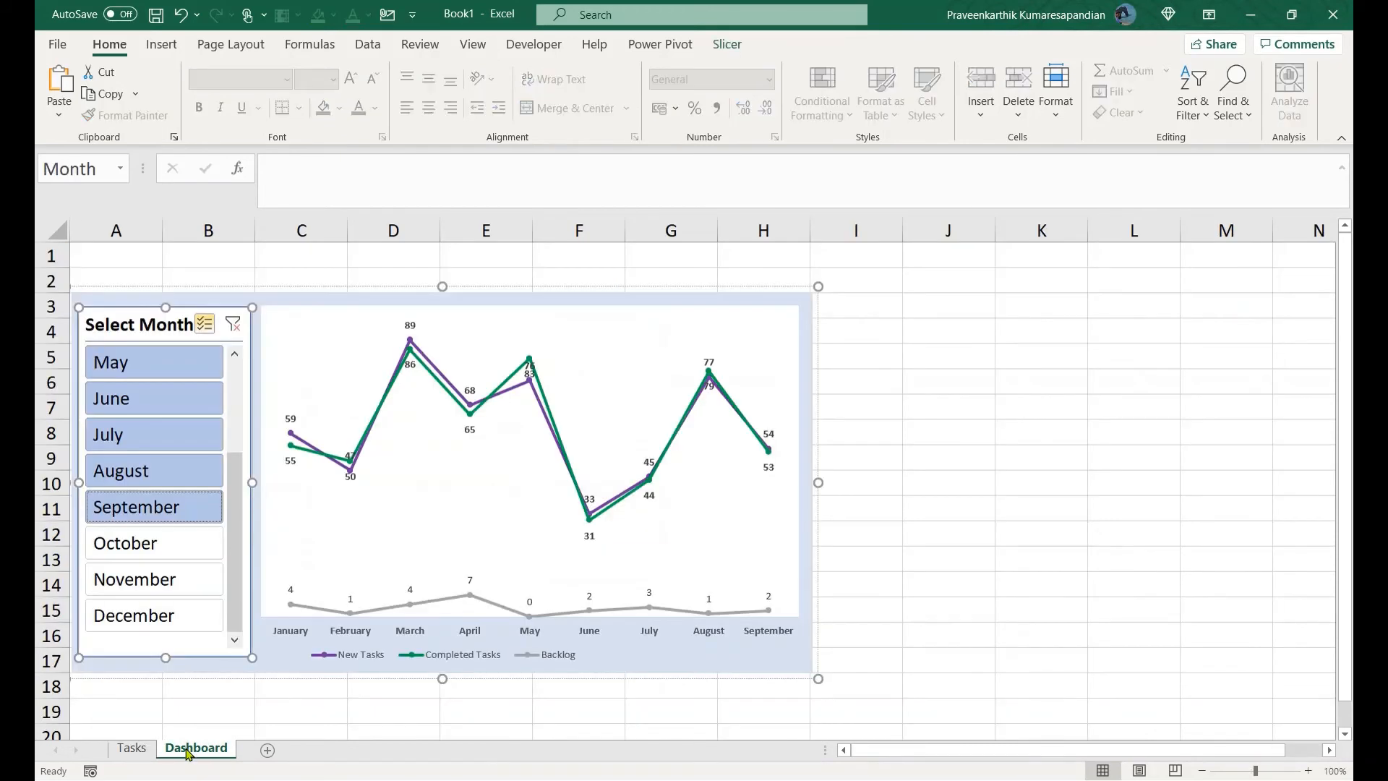
Add October, November and December to the Select Month slicer's selection so that all twelve months are included.
{"action": "left_click", "coordinate": [169, 553]}
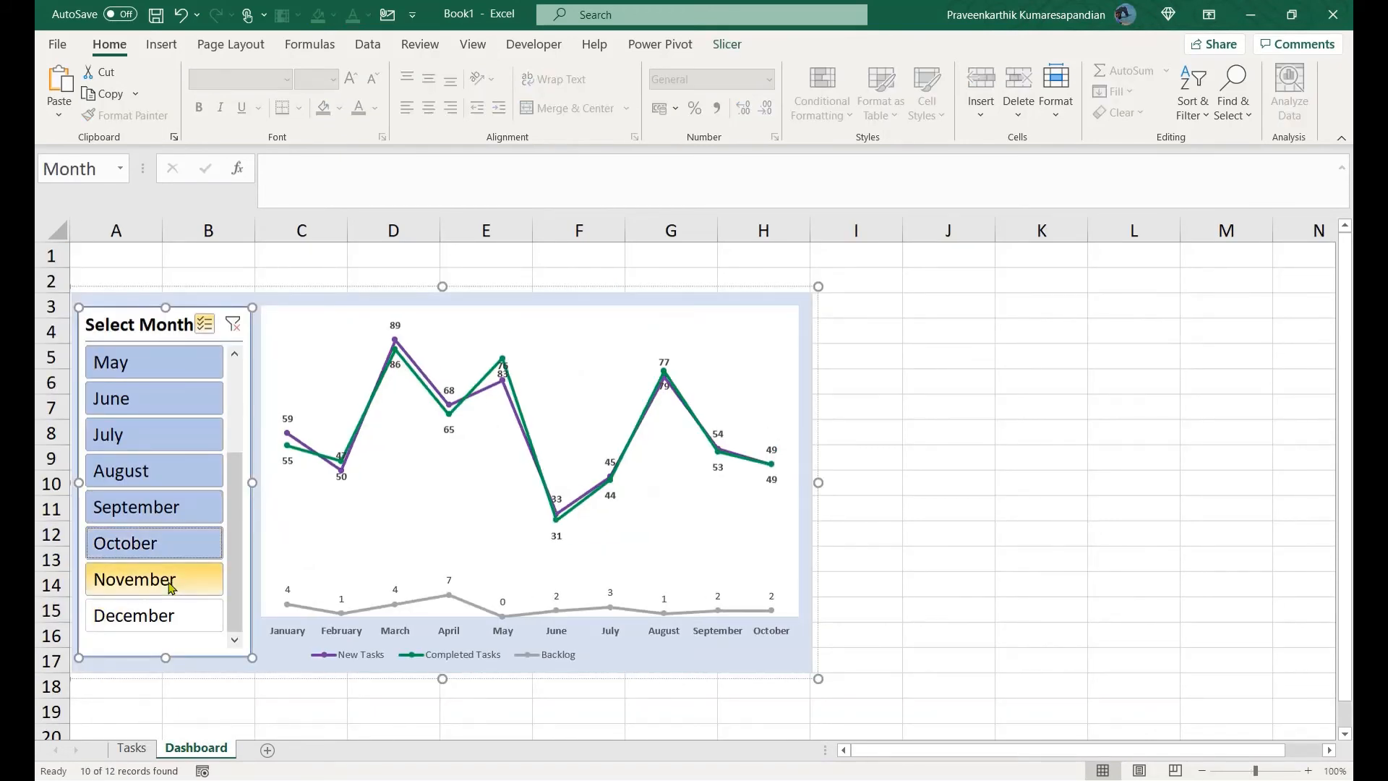
{"action": "left_click", "coordinate": [171, 582]}
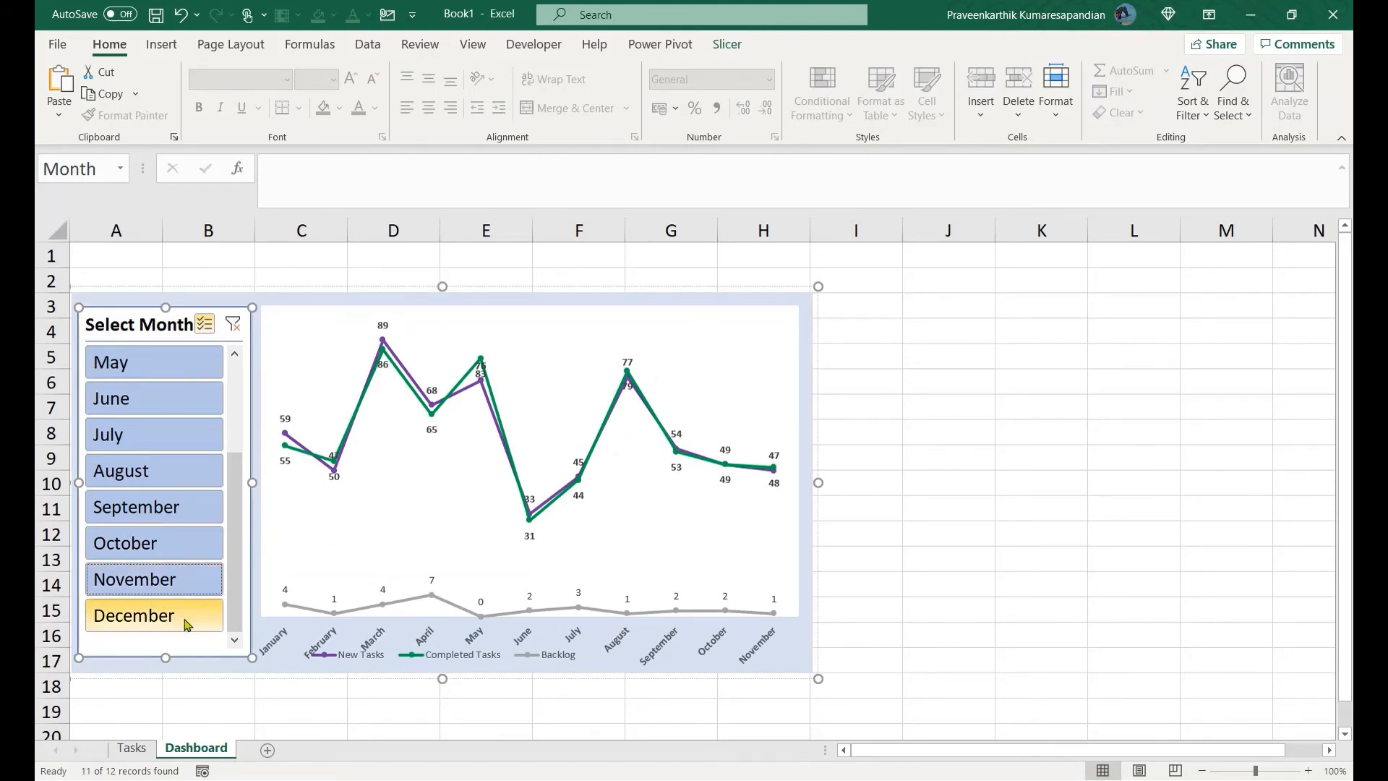
{"action": "left_click", "coordinate": [182, 616]}
{"action": "left_click", "coordinate": [233, 388]}
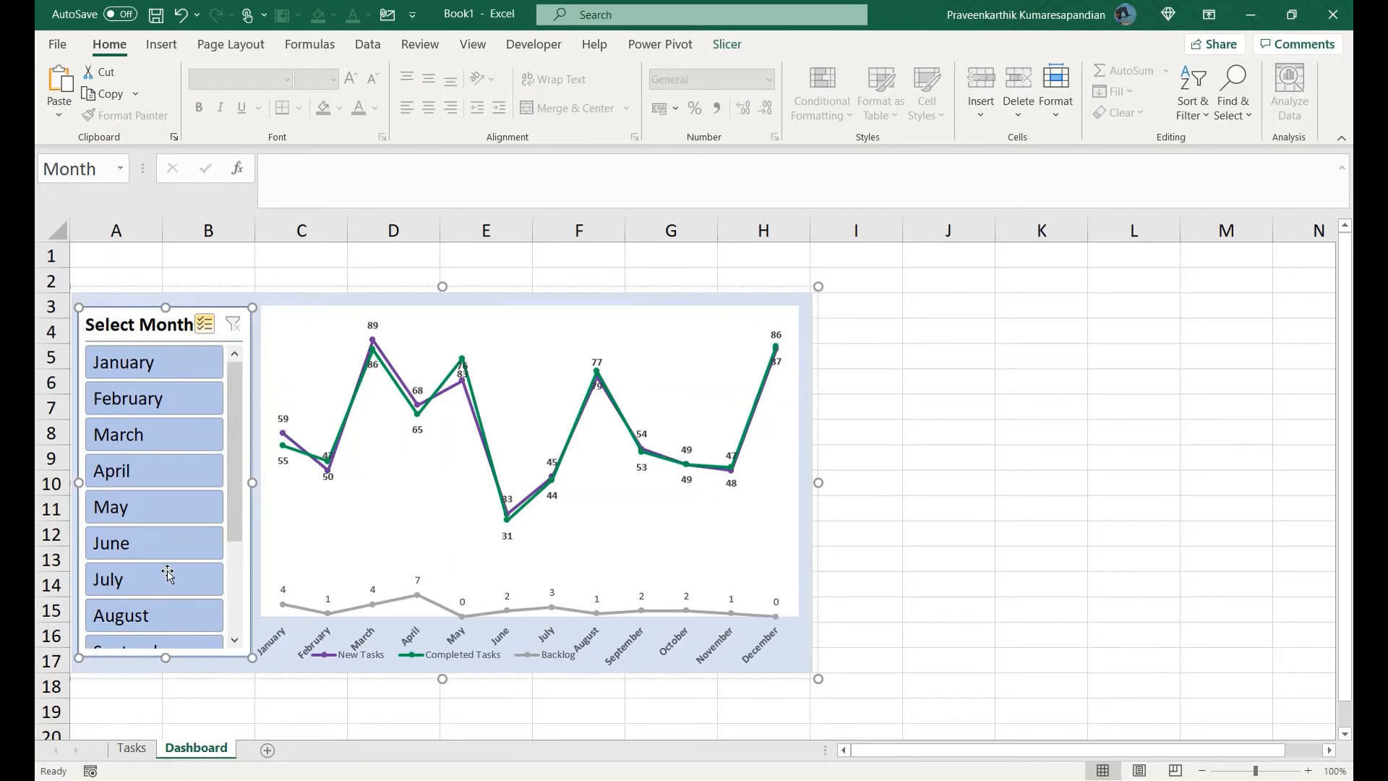
Insert another slicer for the Month field of the table on the Tasks sheet.
{"action": "left_click", "coordinate": [132, 748]}
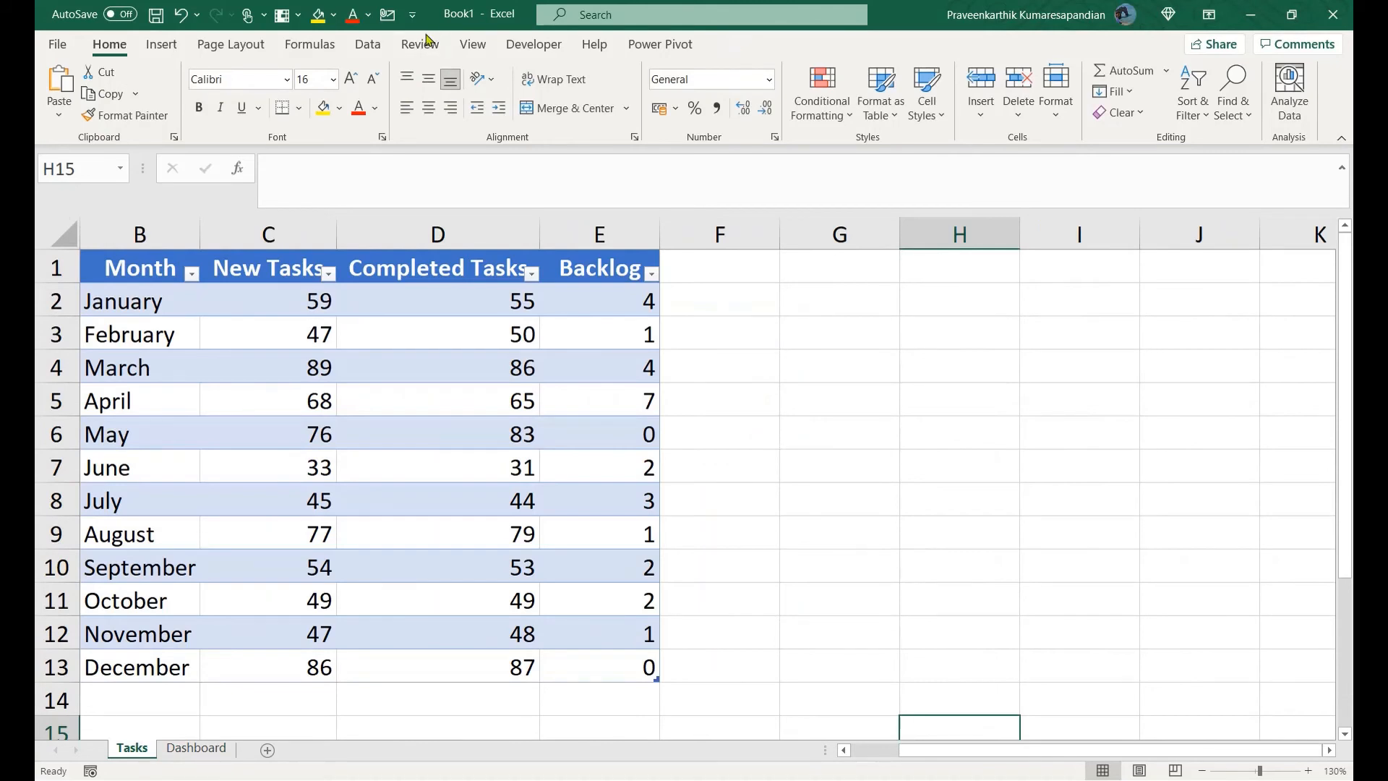
{"action": "left_click", "coordinate": [283, 416]}
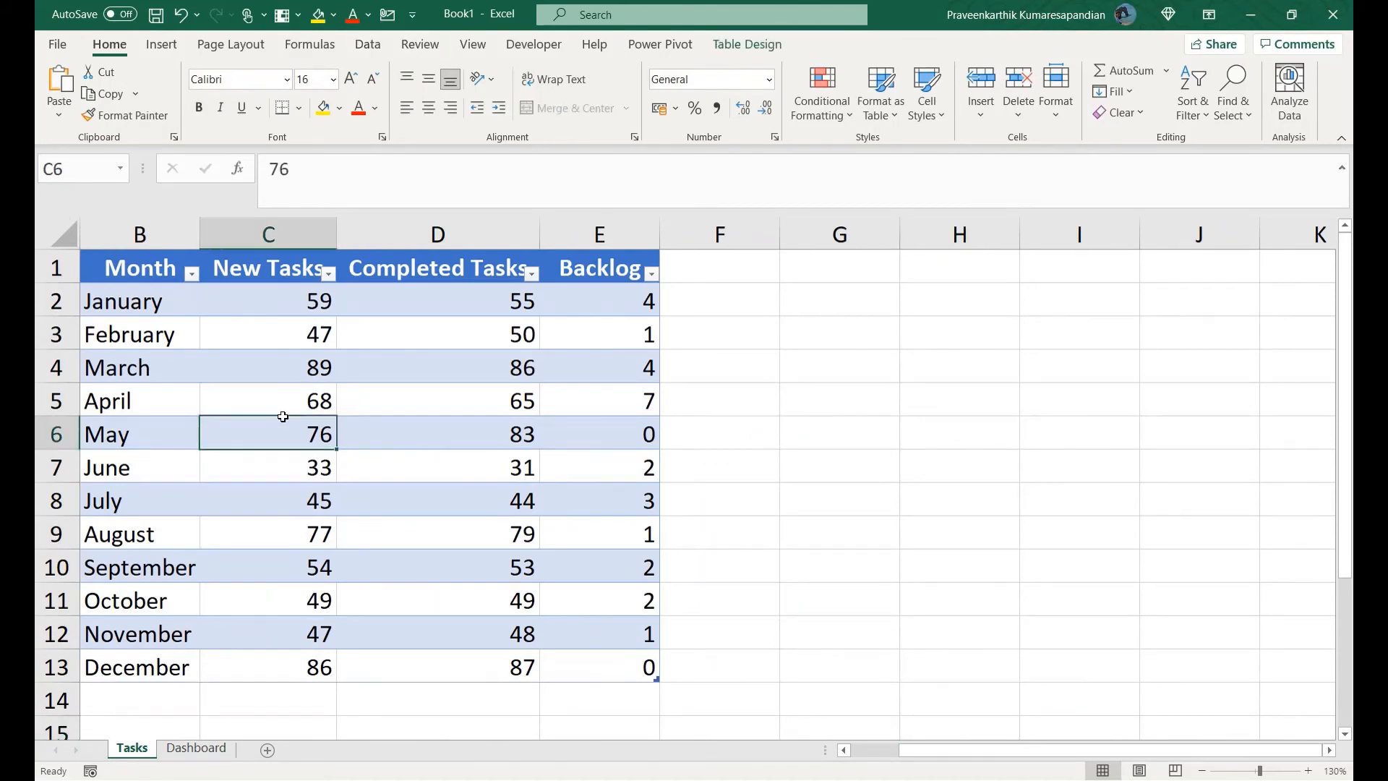
{"action": "left_click", "coordinate": [741, 47]}
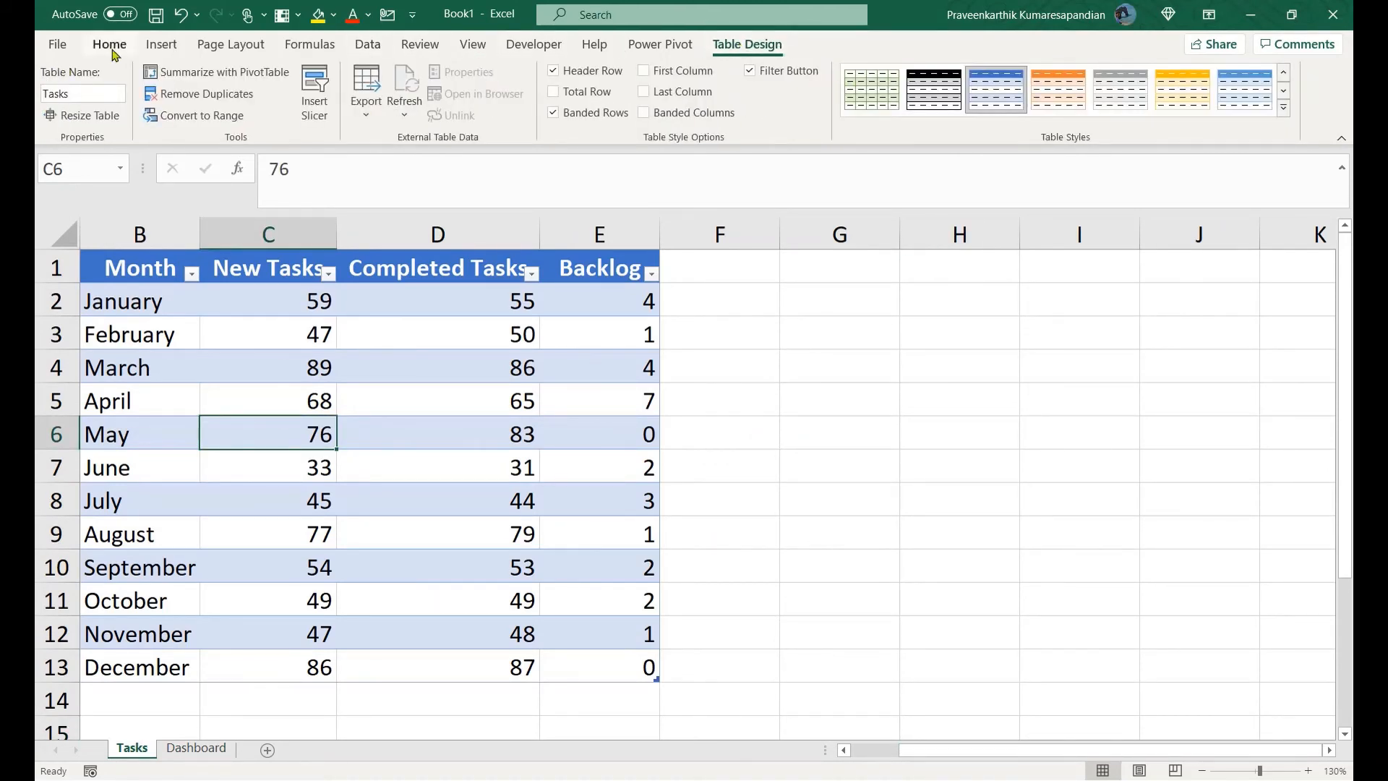
{"action": "left_click", "coordinate": [155, 45]}
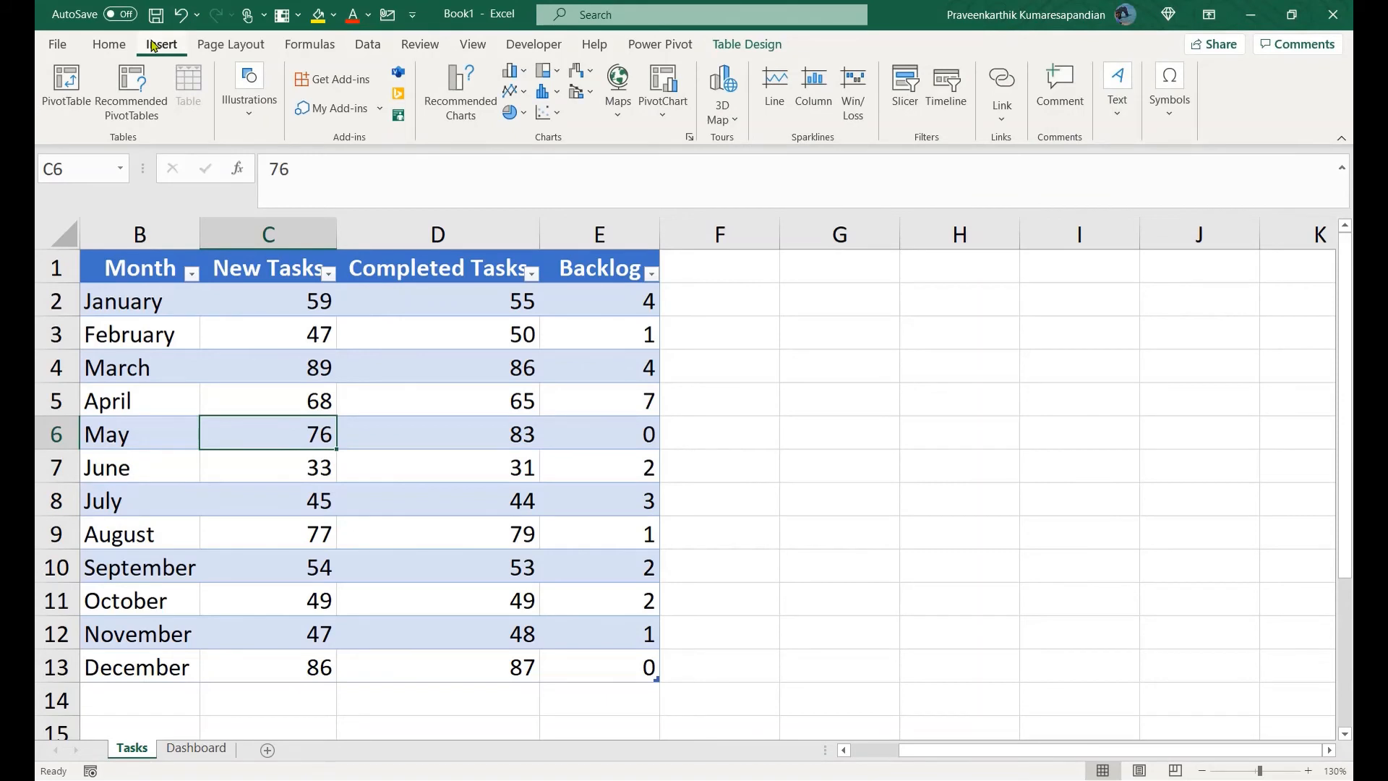
{"action": "left_click", "coordinate": [899, 93]}
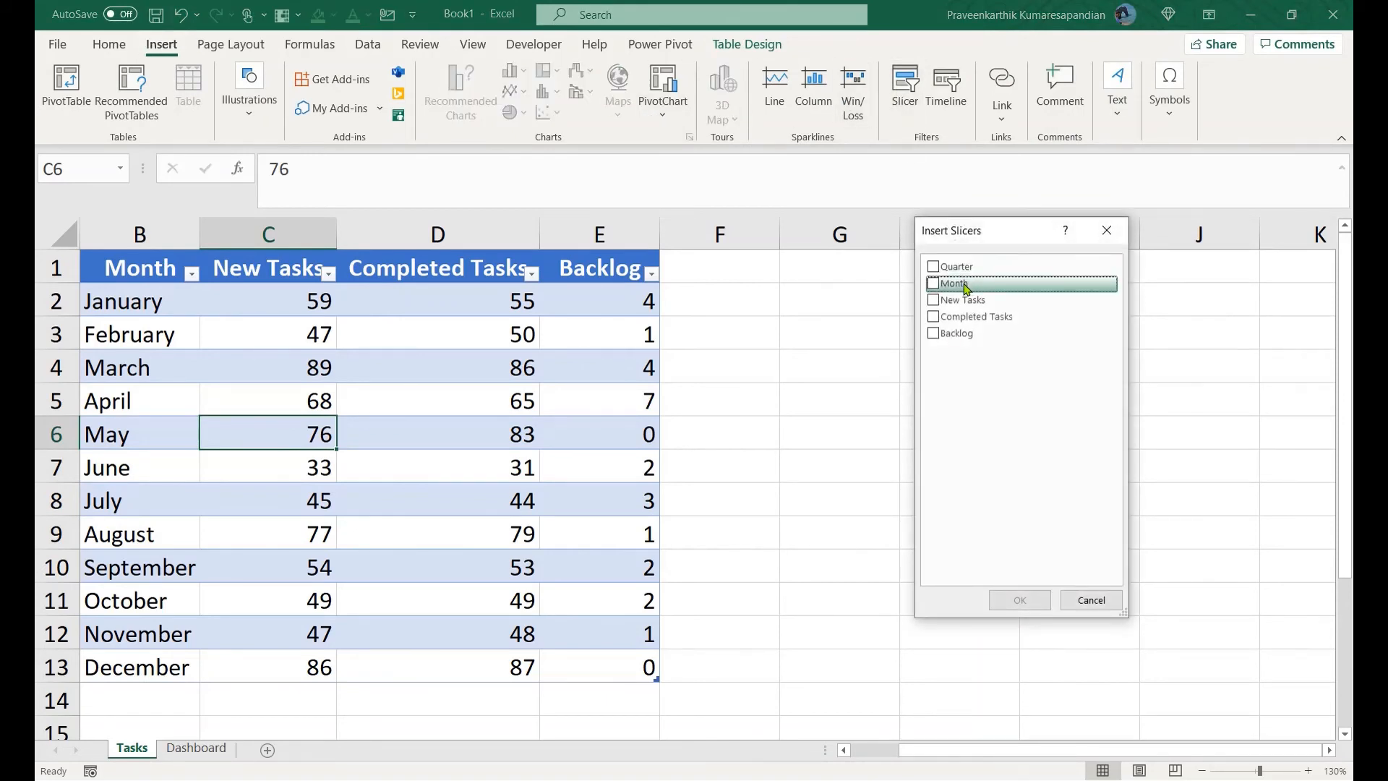
{"action": "left_click", "coordinate": [934, 286]}
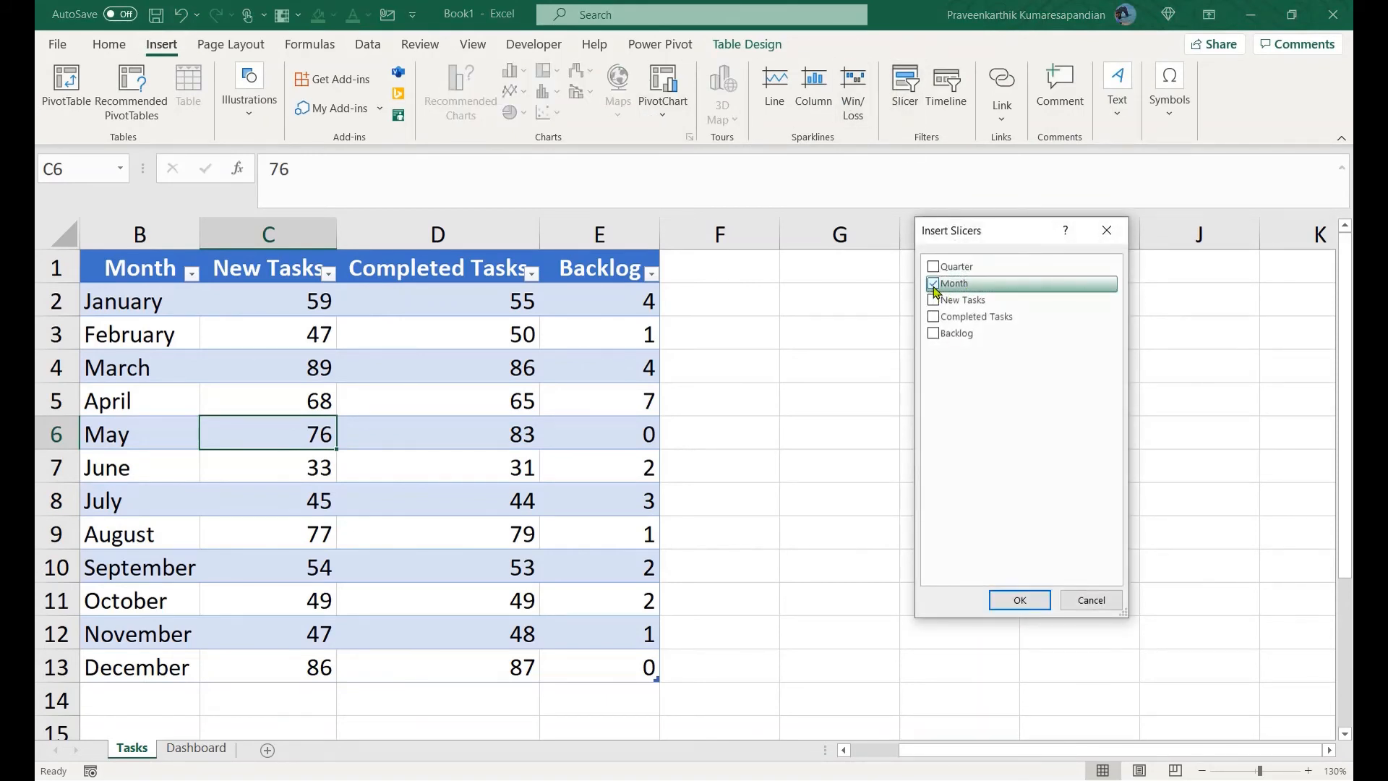
{"action": "left_click", "coordinate": [1016, 608]}
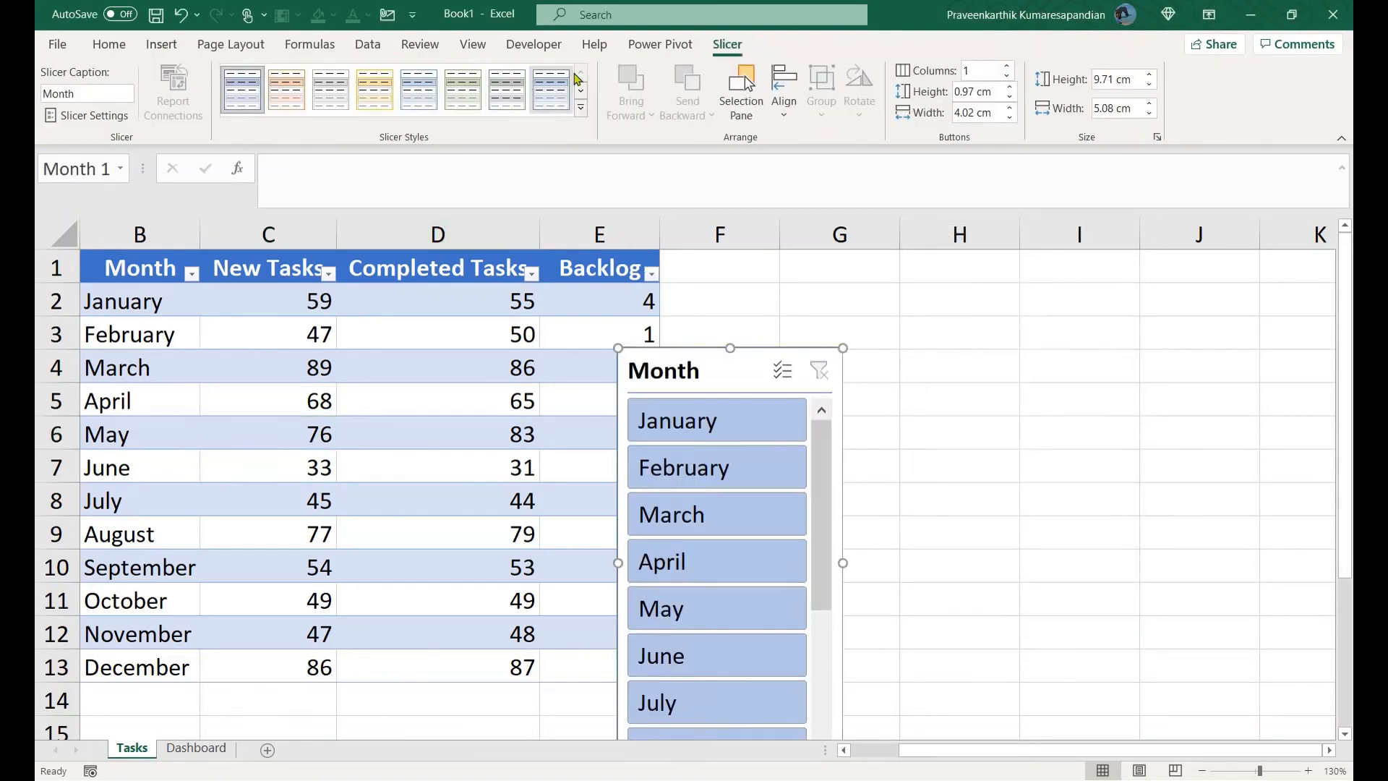
Filter the new slicer to January and try the blue gradient and grey slicer styles before applying the green one.
{"action": "left_click", "coordinate": [549, 89]}
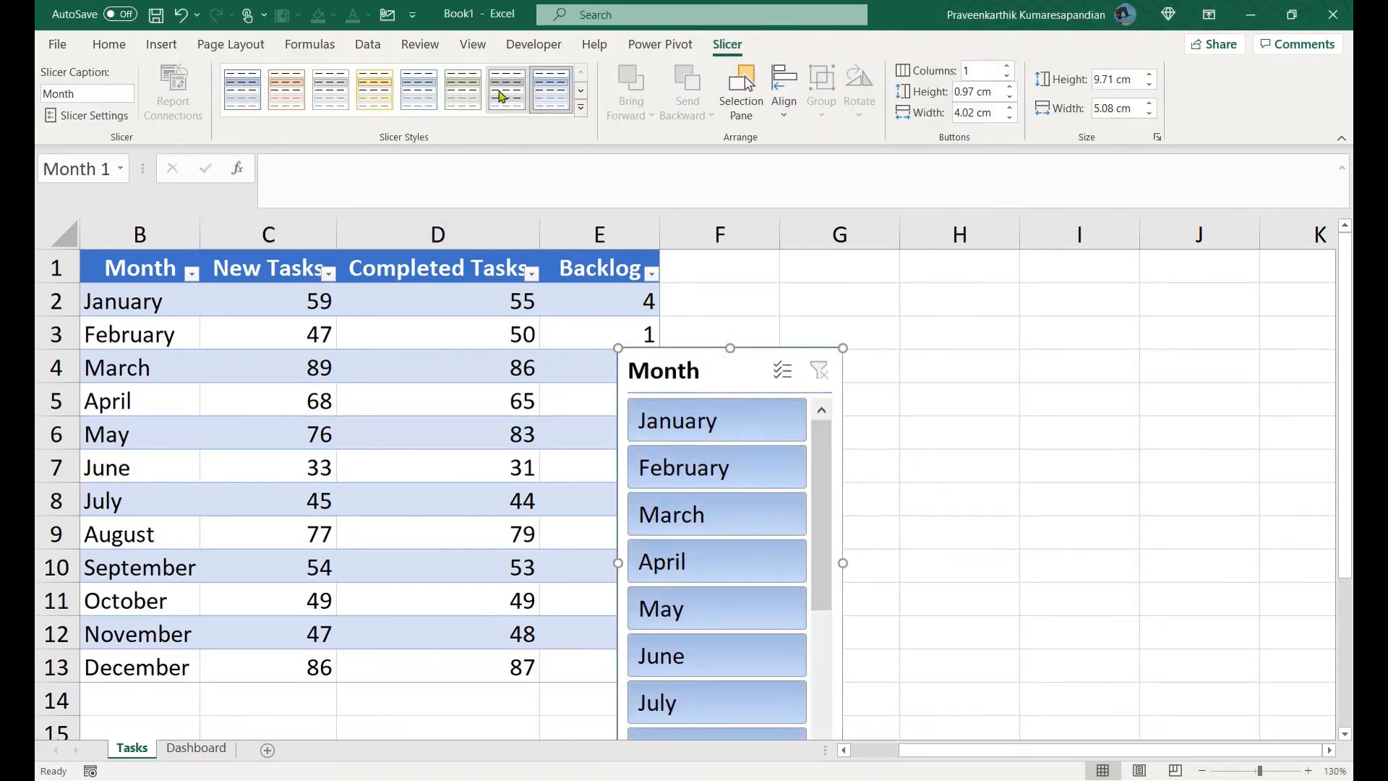
{"action": "left_click", "coordinate": [693, 431]}
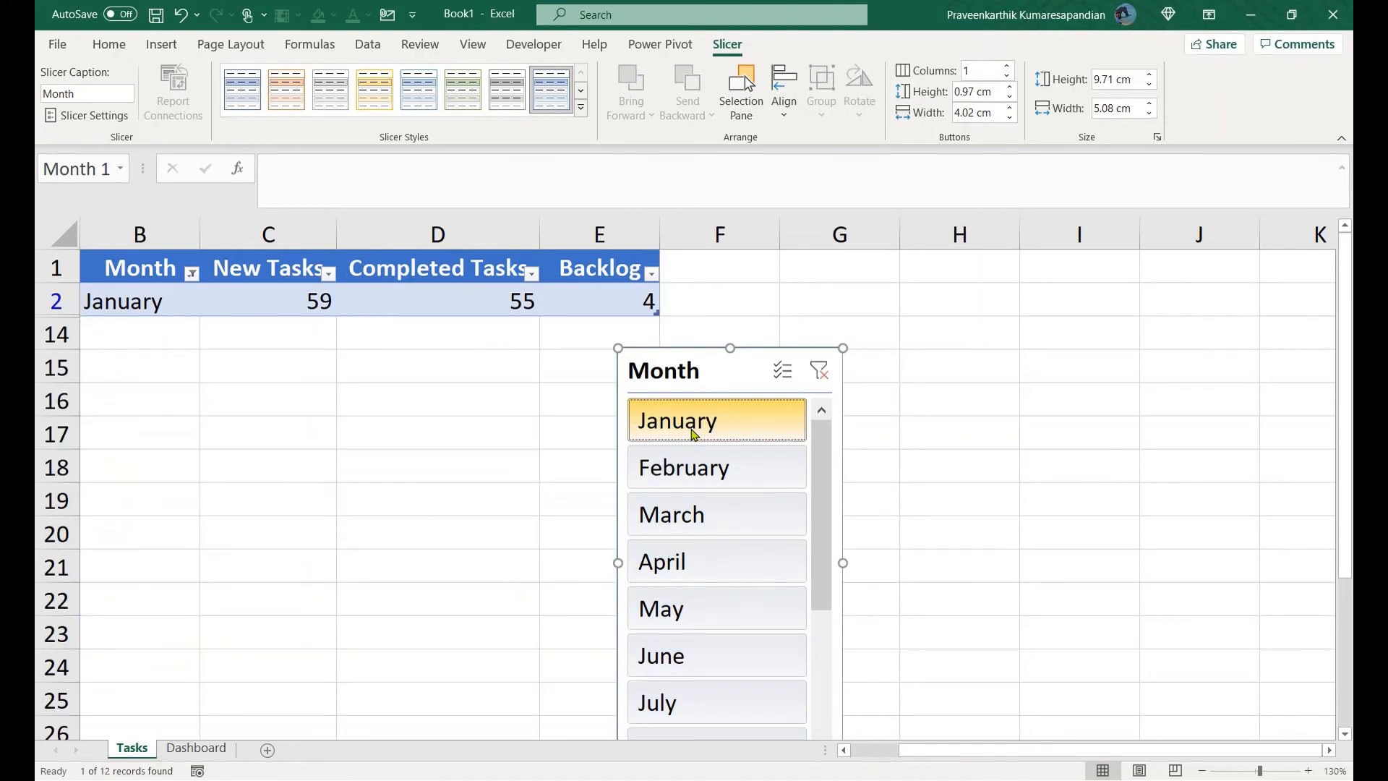
{"action": "left_click", "coordinate": [506, 85]}
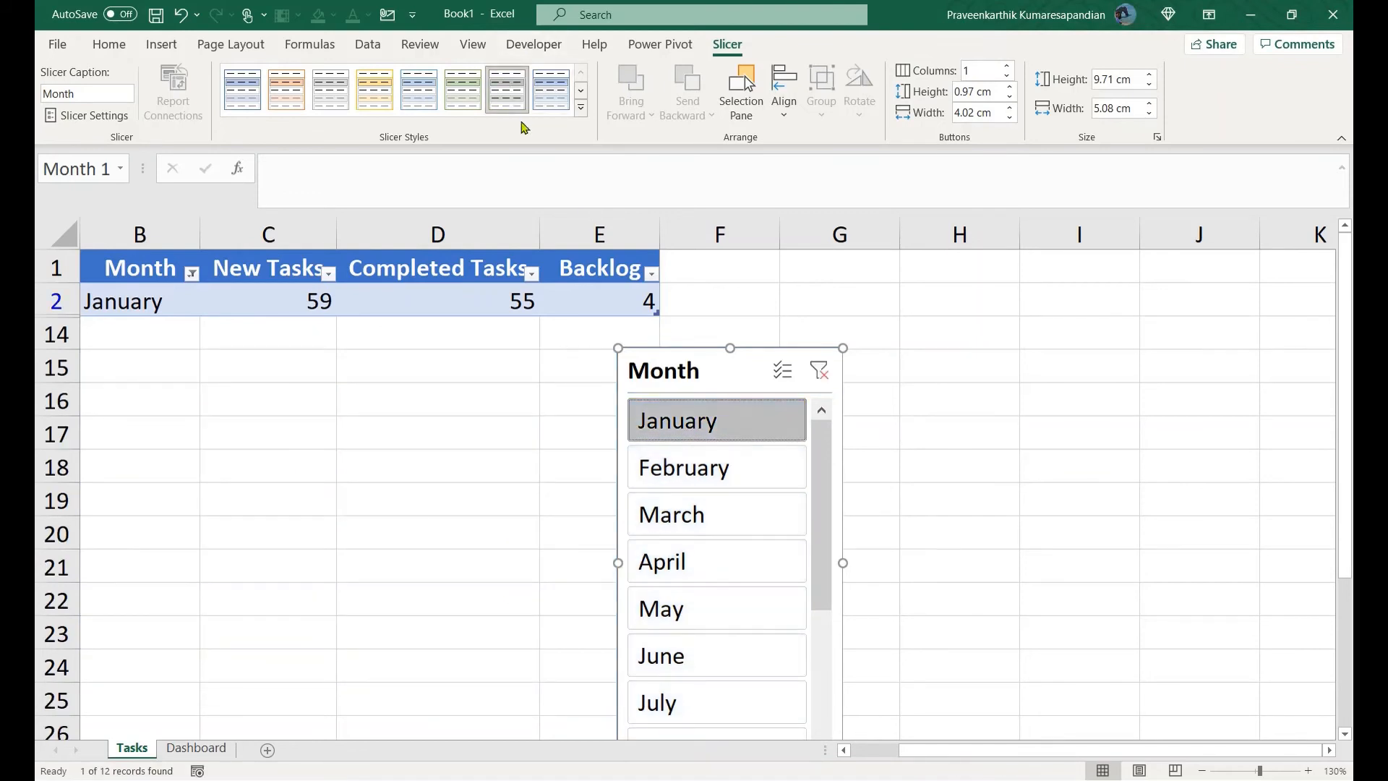
{"action": "left_click", "coordinate": [470, 86]}
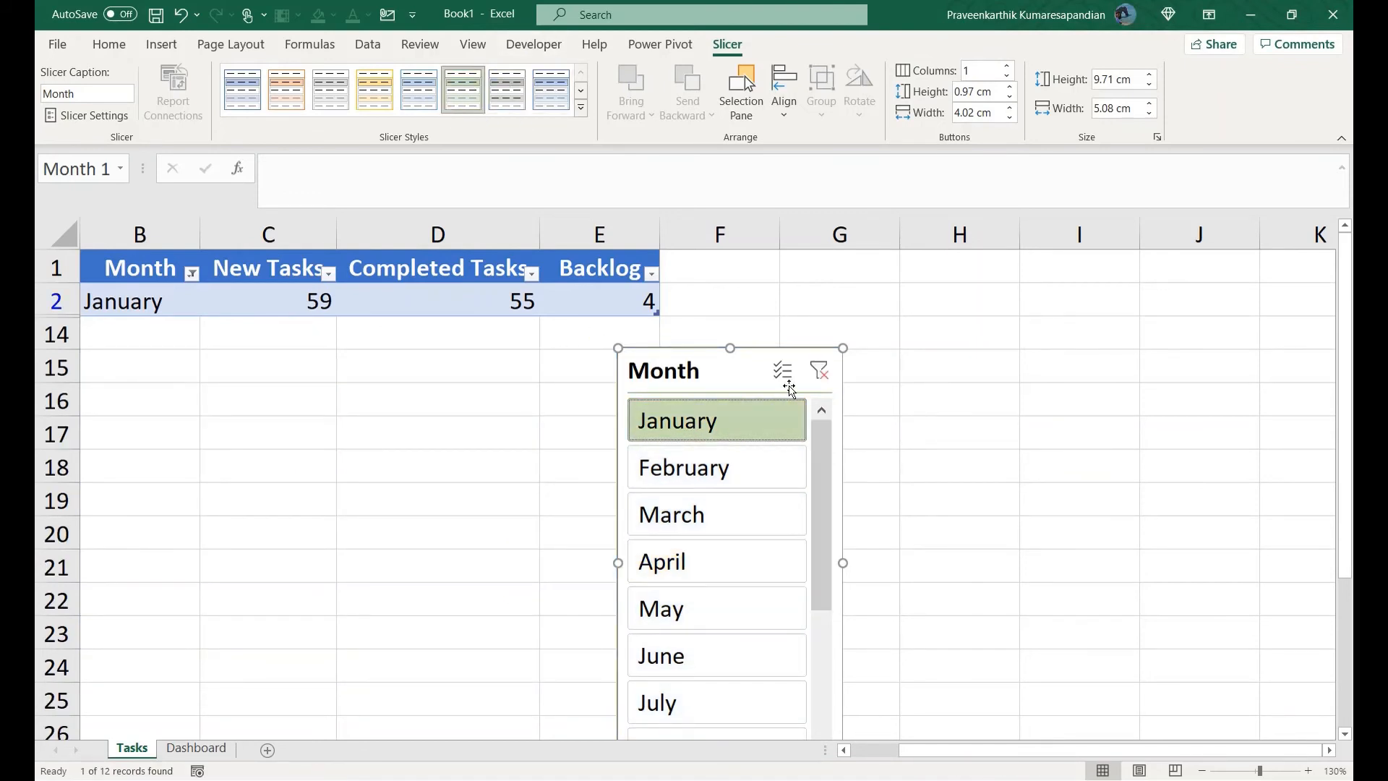
Try the light blue style on the Month slicer with January filtered, and switch to the light yellow style with the filter cleared.
{"action": "left_click", "coordinate": [820, 382]}
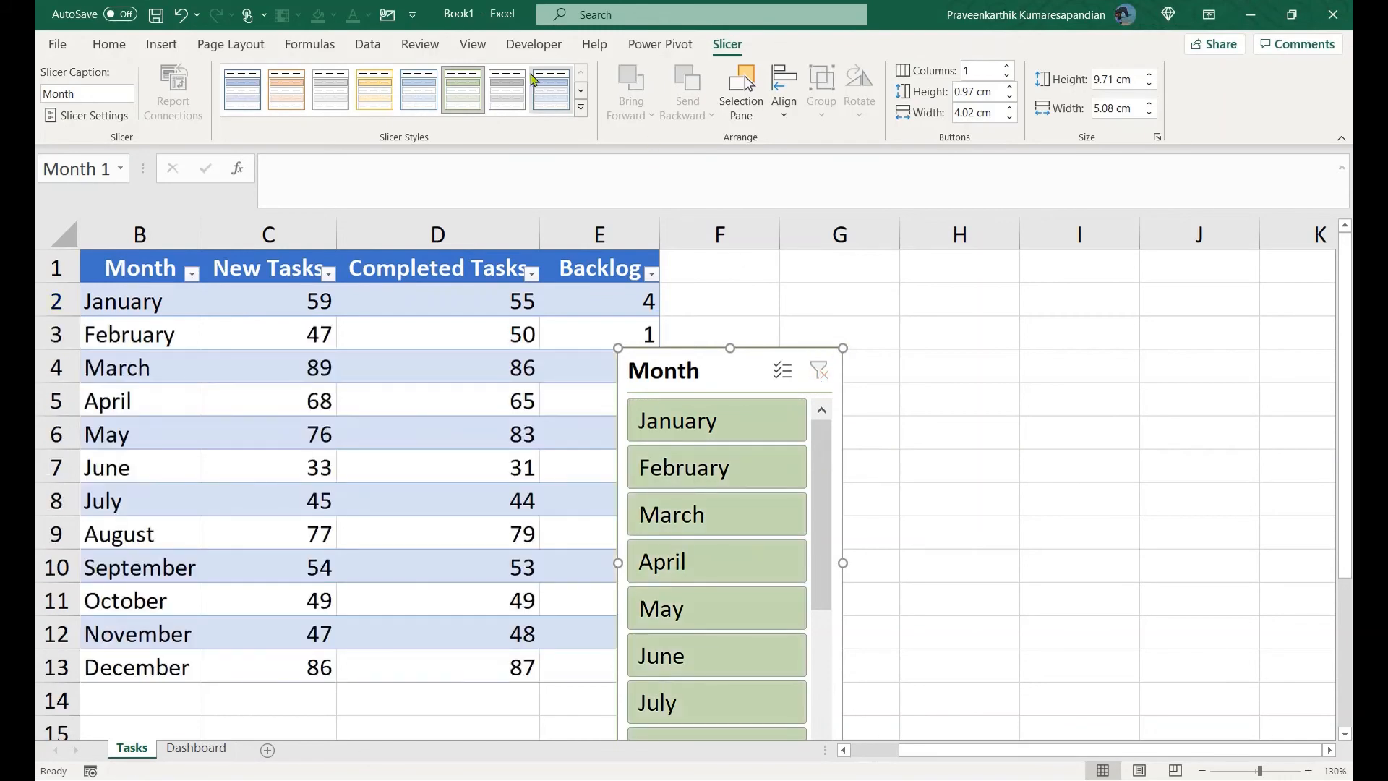
{"action": "left_click", "coordinate": [427, 92]}
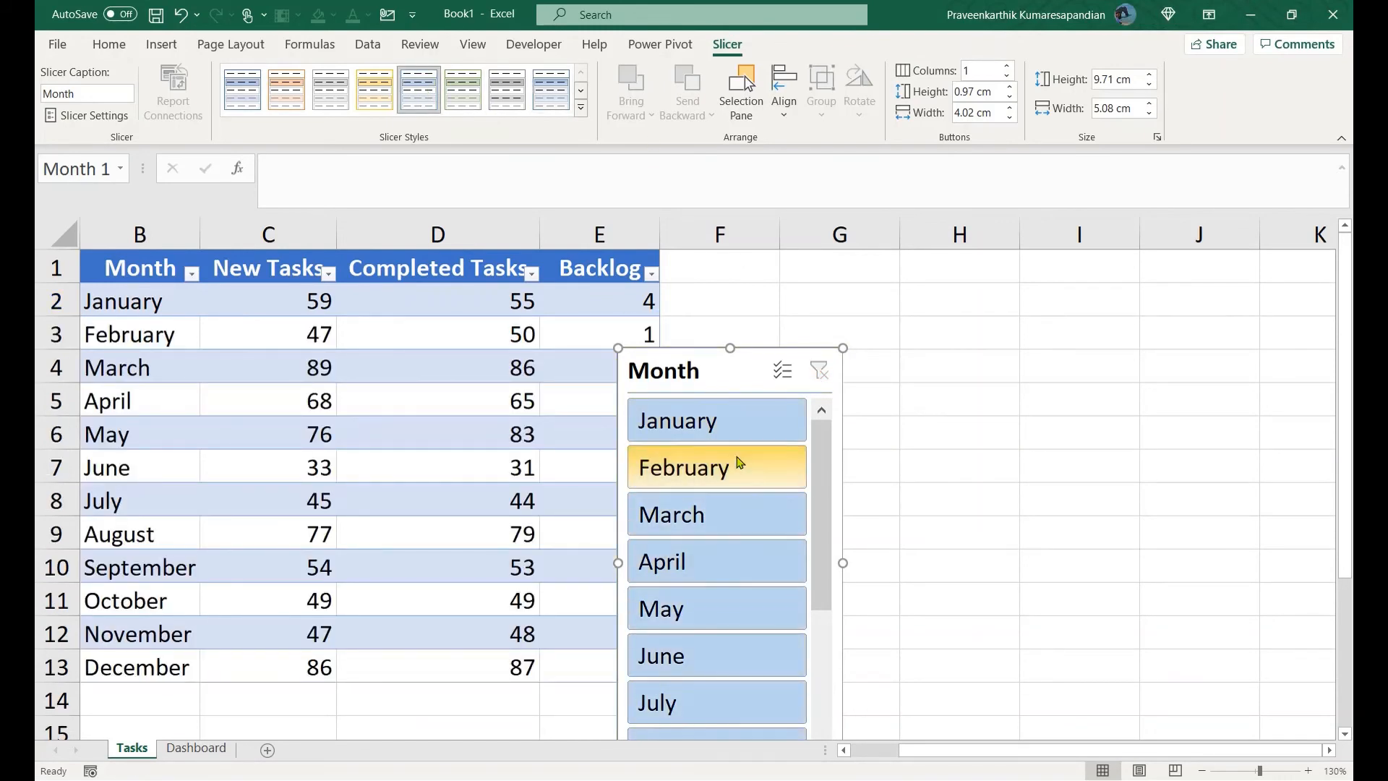
{"action": "left_click", "coordinate": [739, 431]}
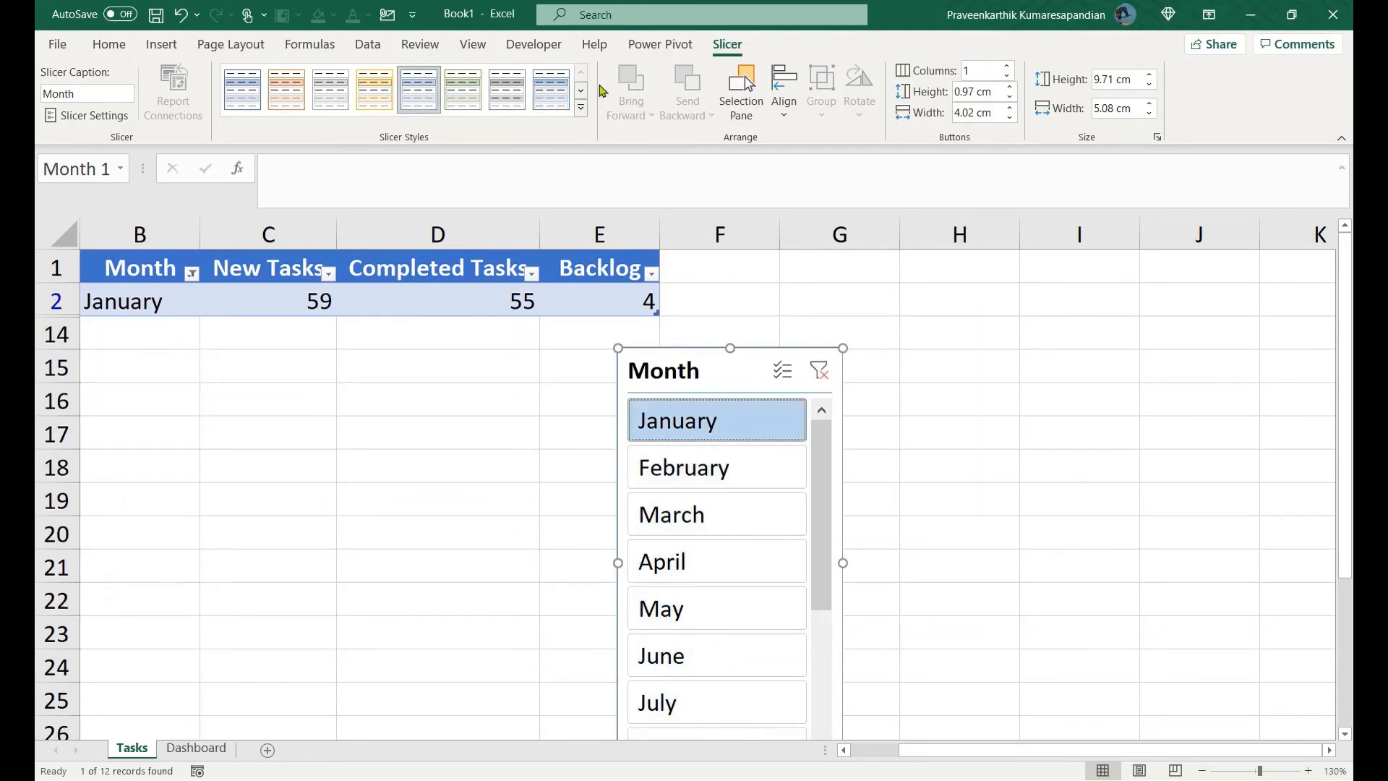
{"action": "left_click", "coordinate": [822, 382]}
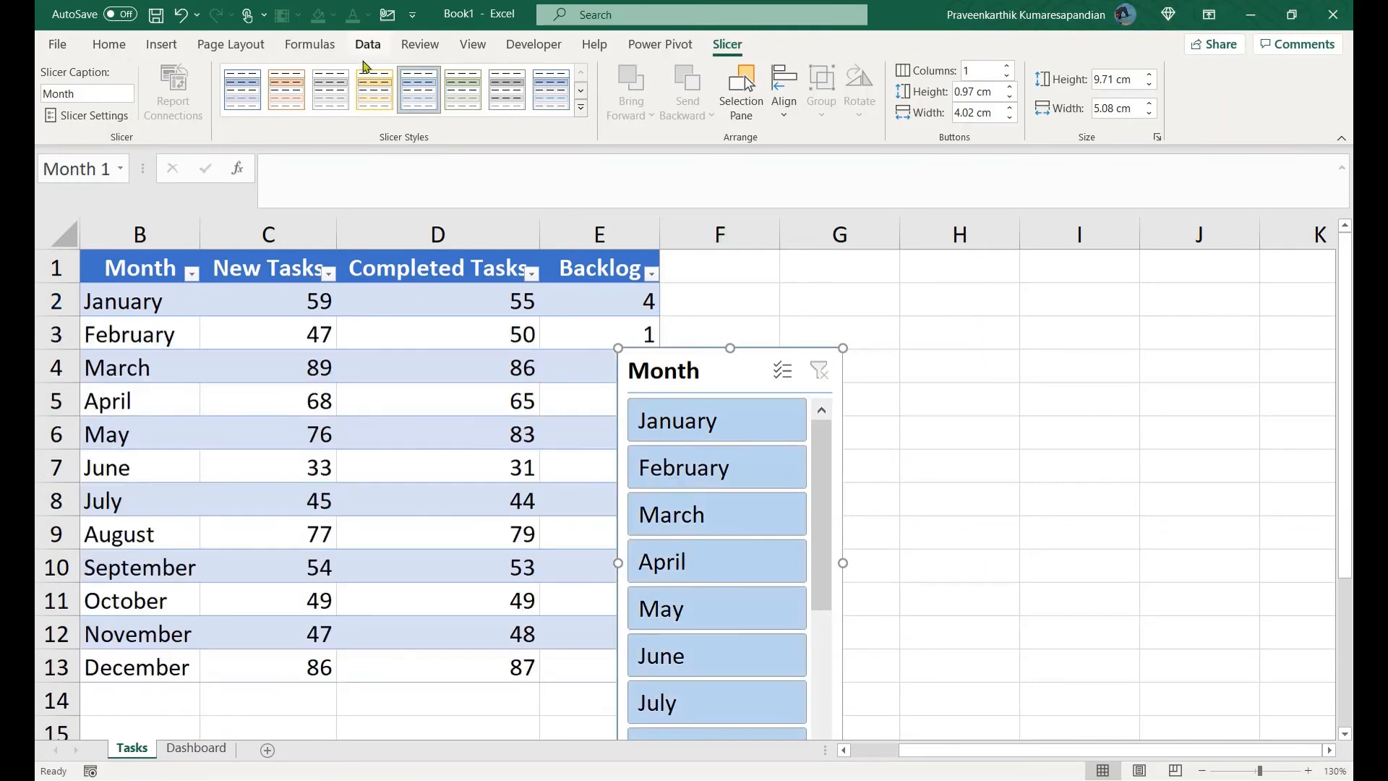
{"action": "left_click", "coordinate": [376, 91]}
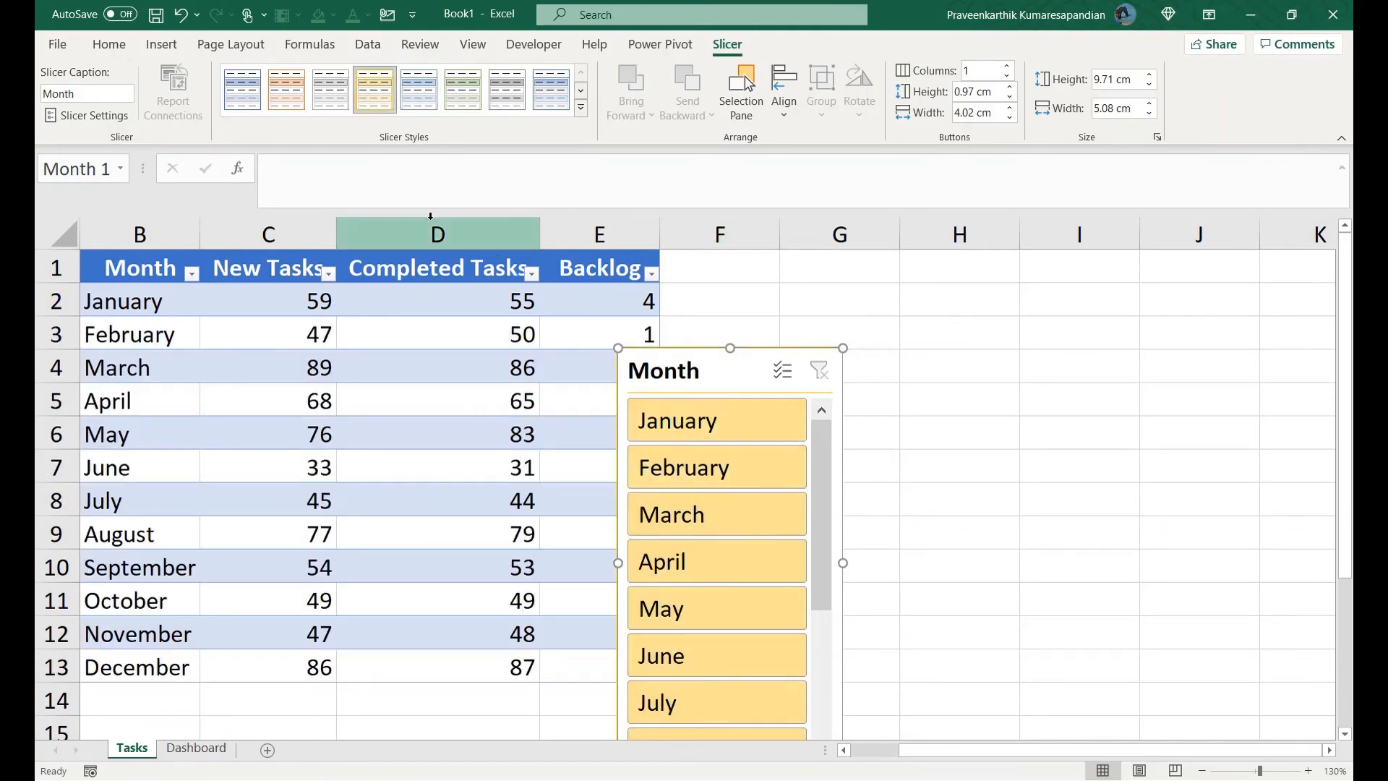
Apply the dark orange style to the Month slicer and test it by filtering single months from January to March, ending on January.
{"action": "left_click", "coordinate": [582, 109]}
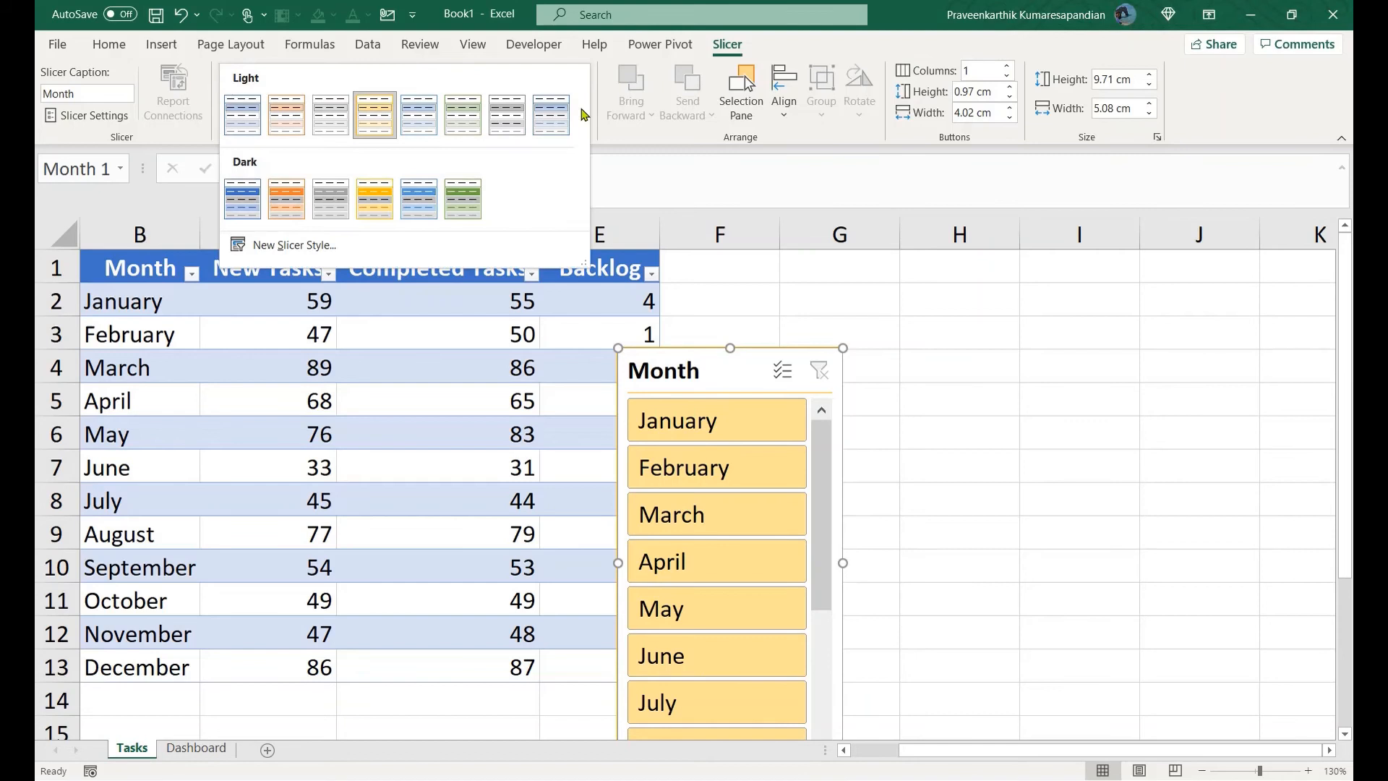
{"action": "left_click", "coordinate": [272, 195]}
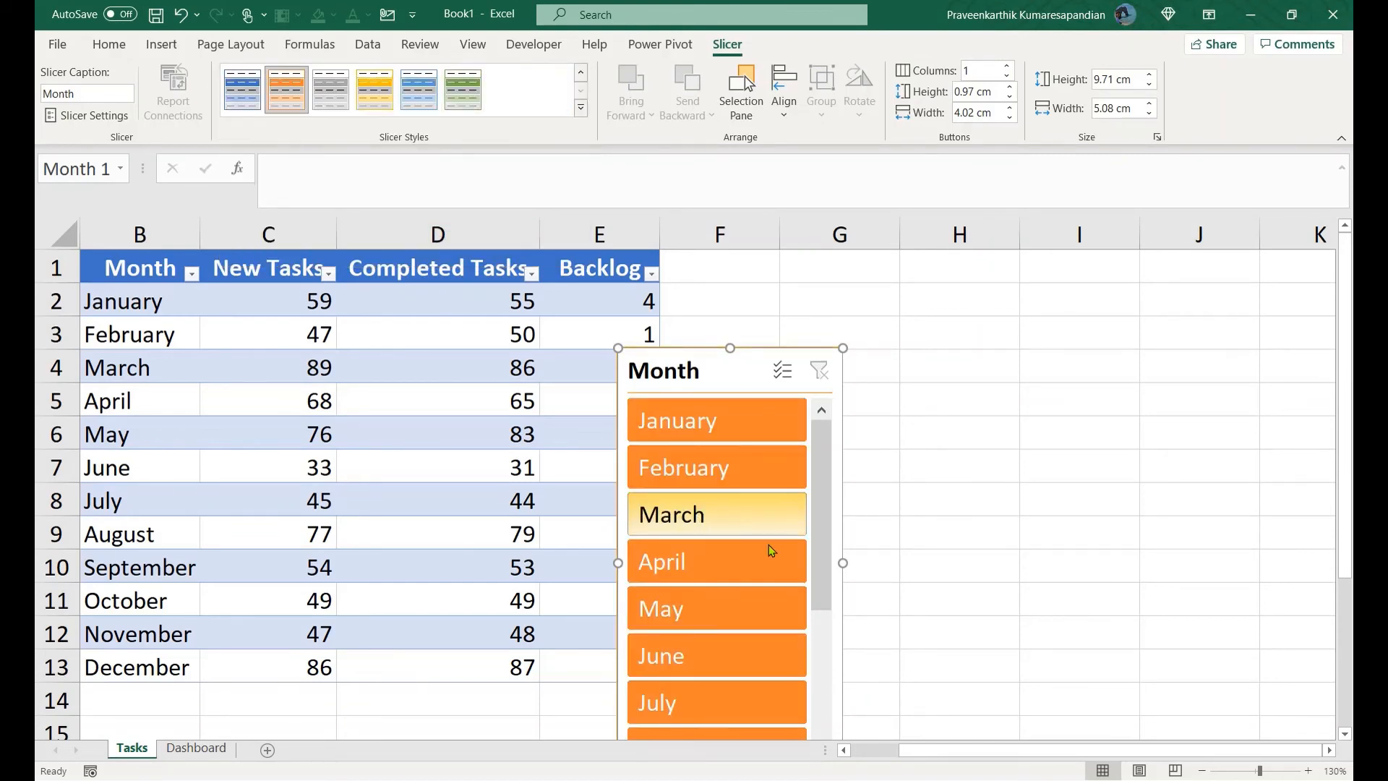
{"action": "left_click", "coordinate": [735, 405]}
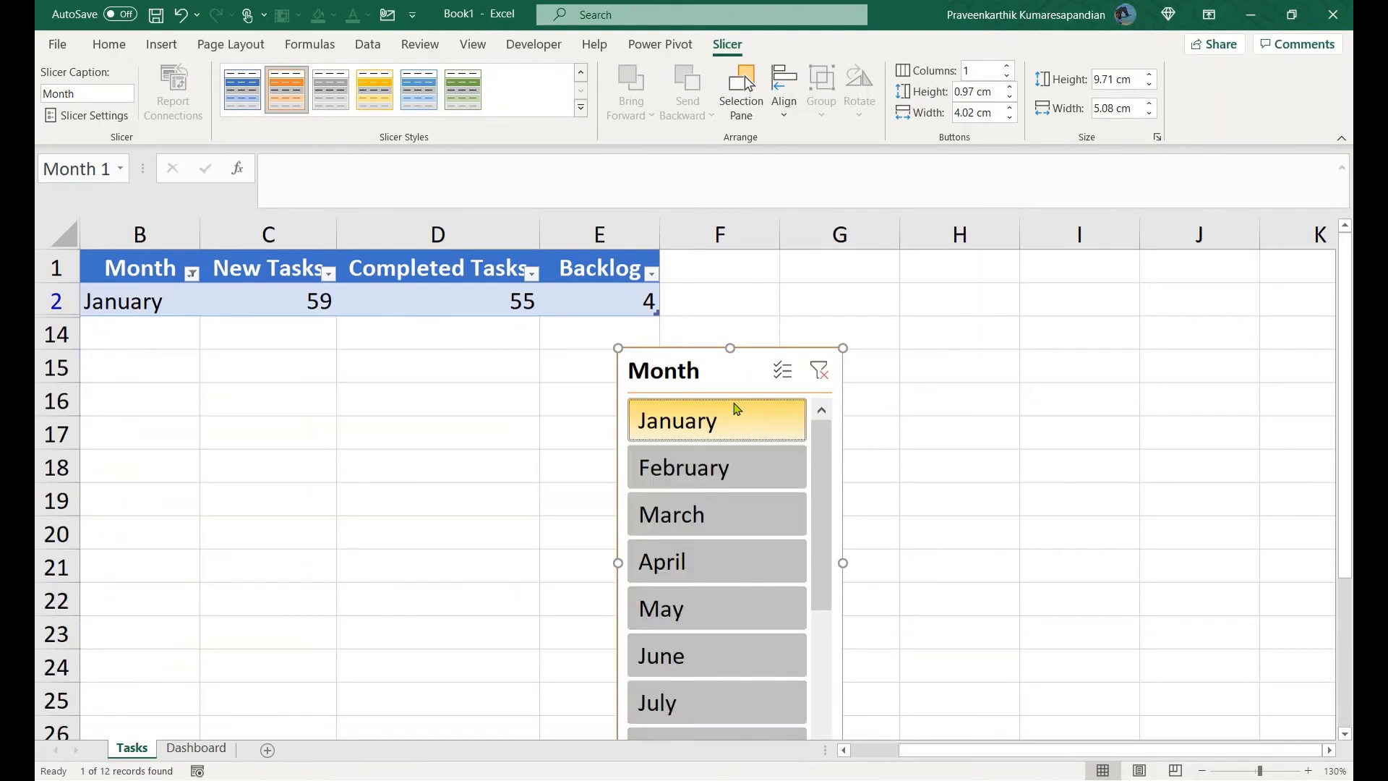
{"action": "left_click", "coordinate": [727, 471]}
{"action": "left_click", "coordinate": [728, 518]}
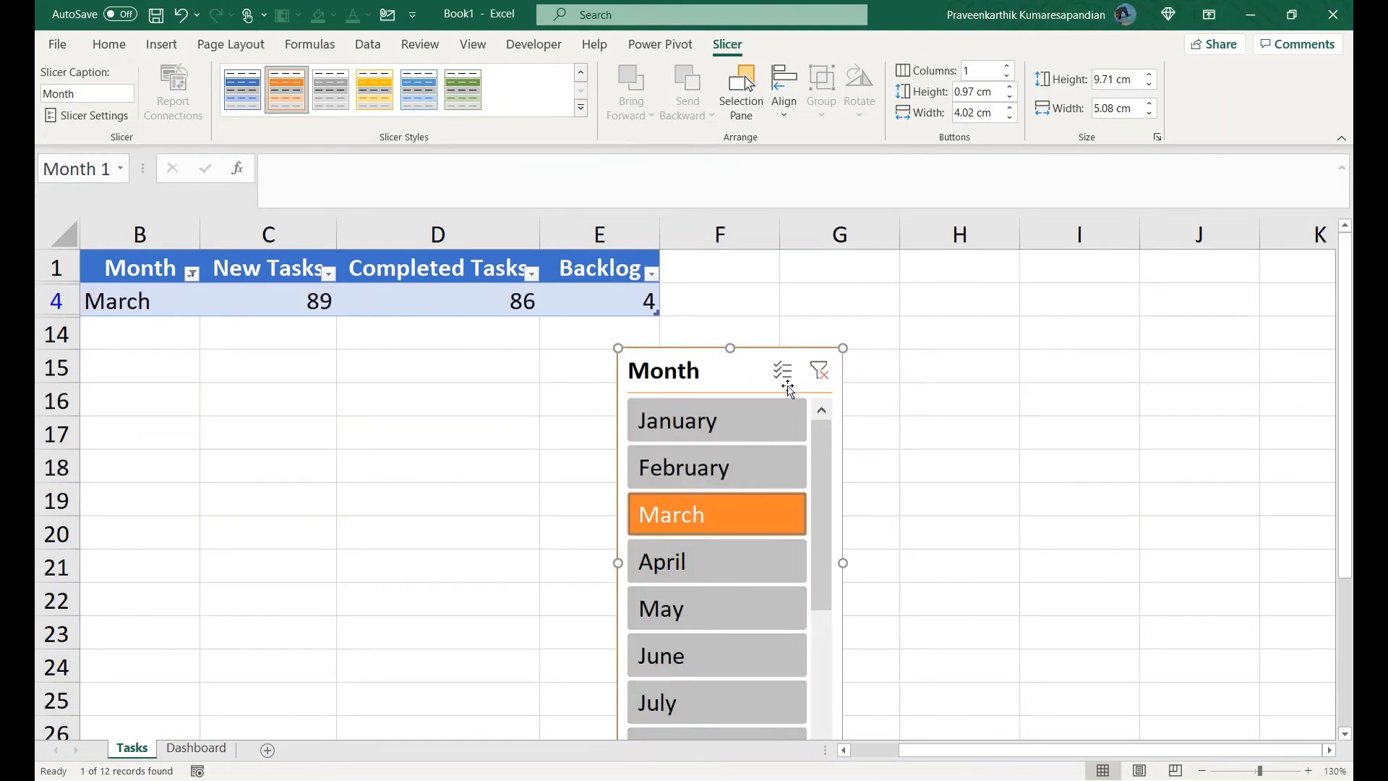
{"action": "left_click", "coordinate": [821, 374]}
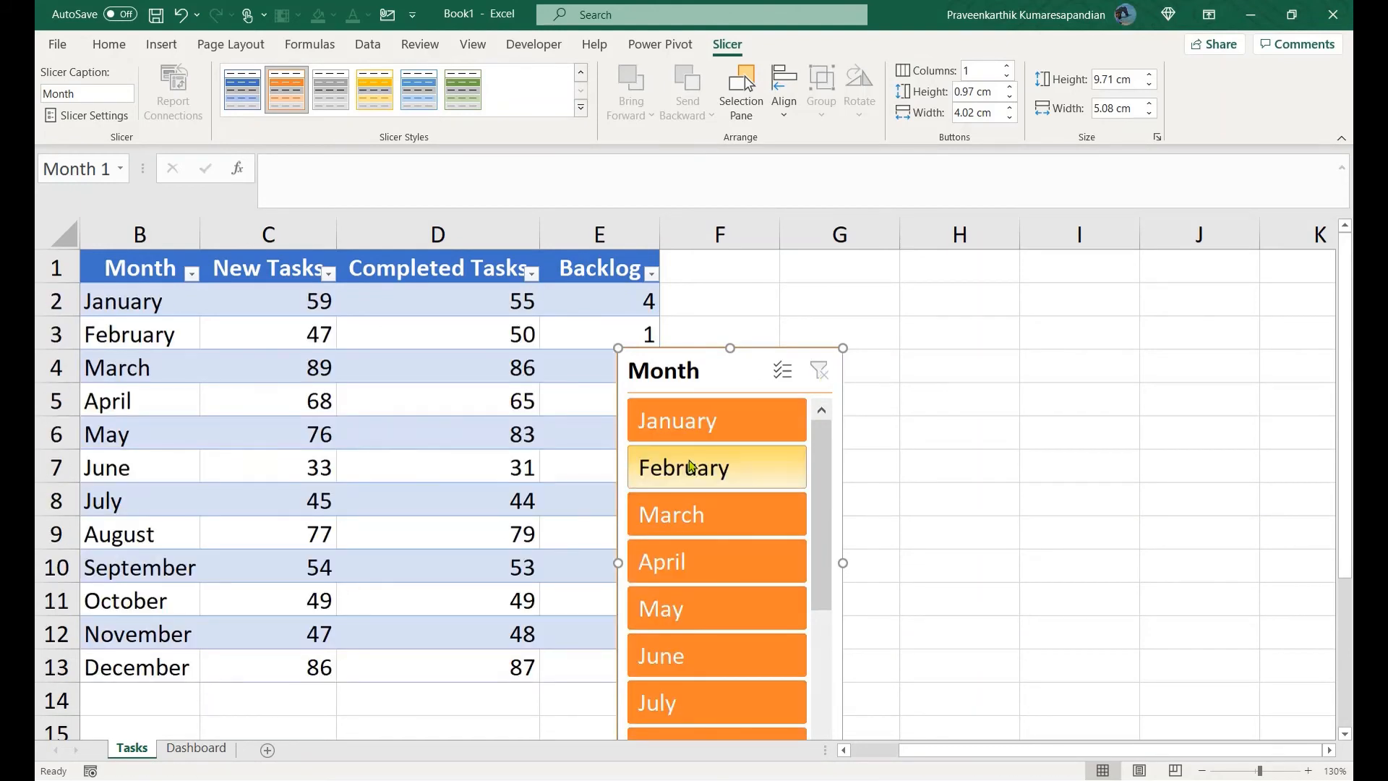
{"action": "left_click", "coordinate": [713, 423]}
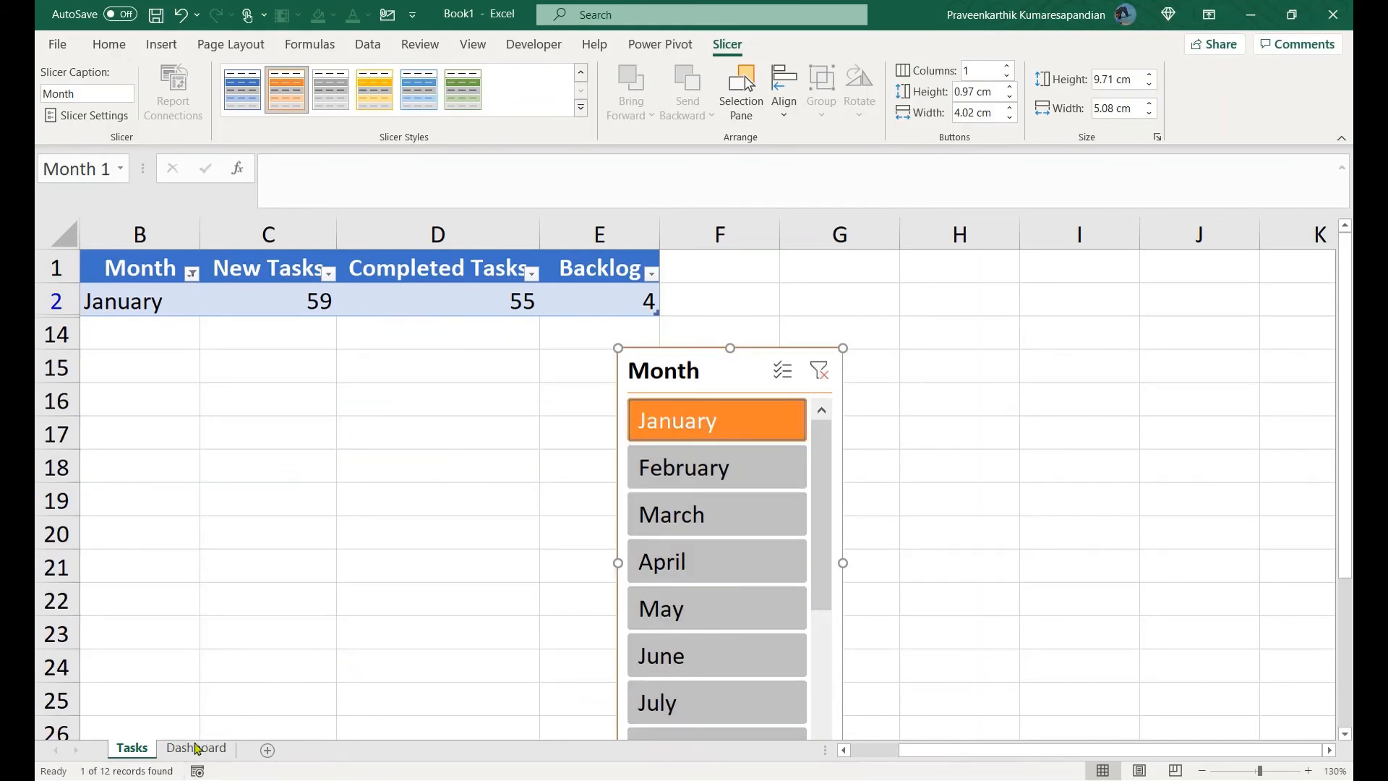
Compare the Dashboard chart and its Select Month slicer with the filtered table and Month slicer on the Tasks sheet.
{"action": "left_click", "coordinate": [195, 749]}
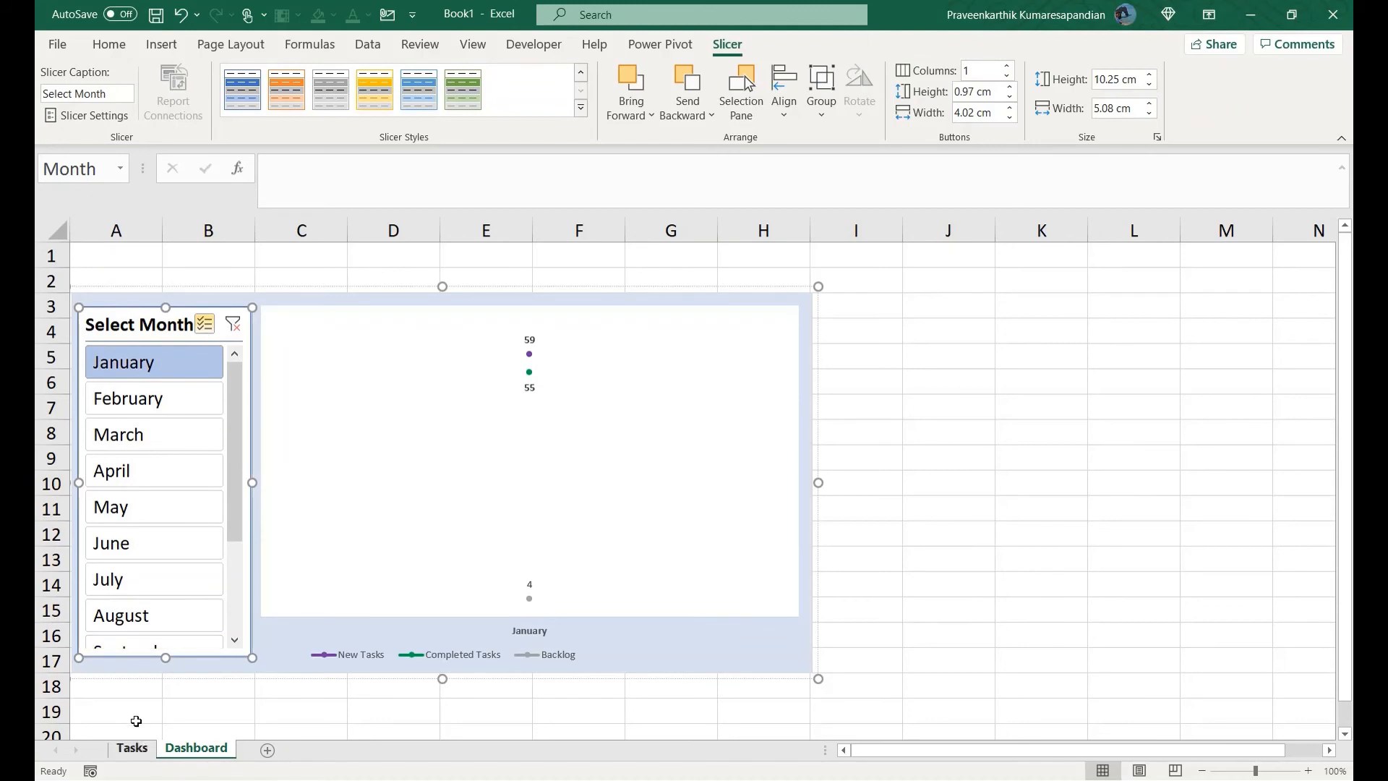
{"action": "left_click", "coordinate": [132, 748]}
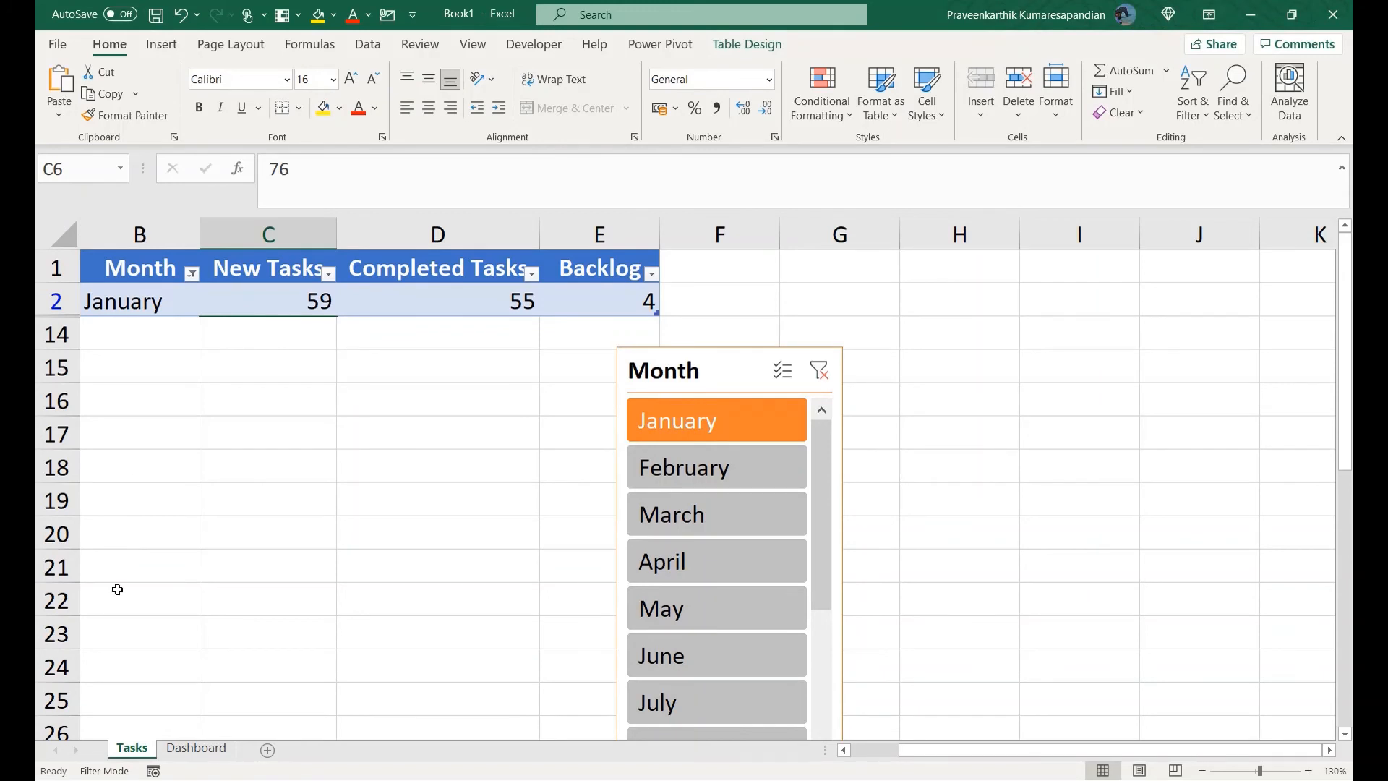
{"action": "left_click", "coordinate": [189, 748]}
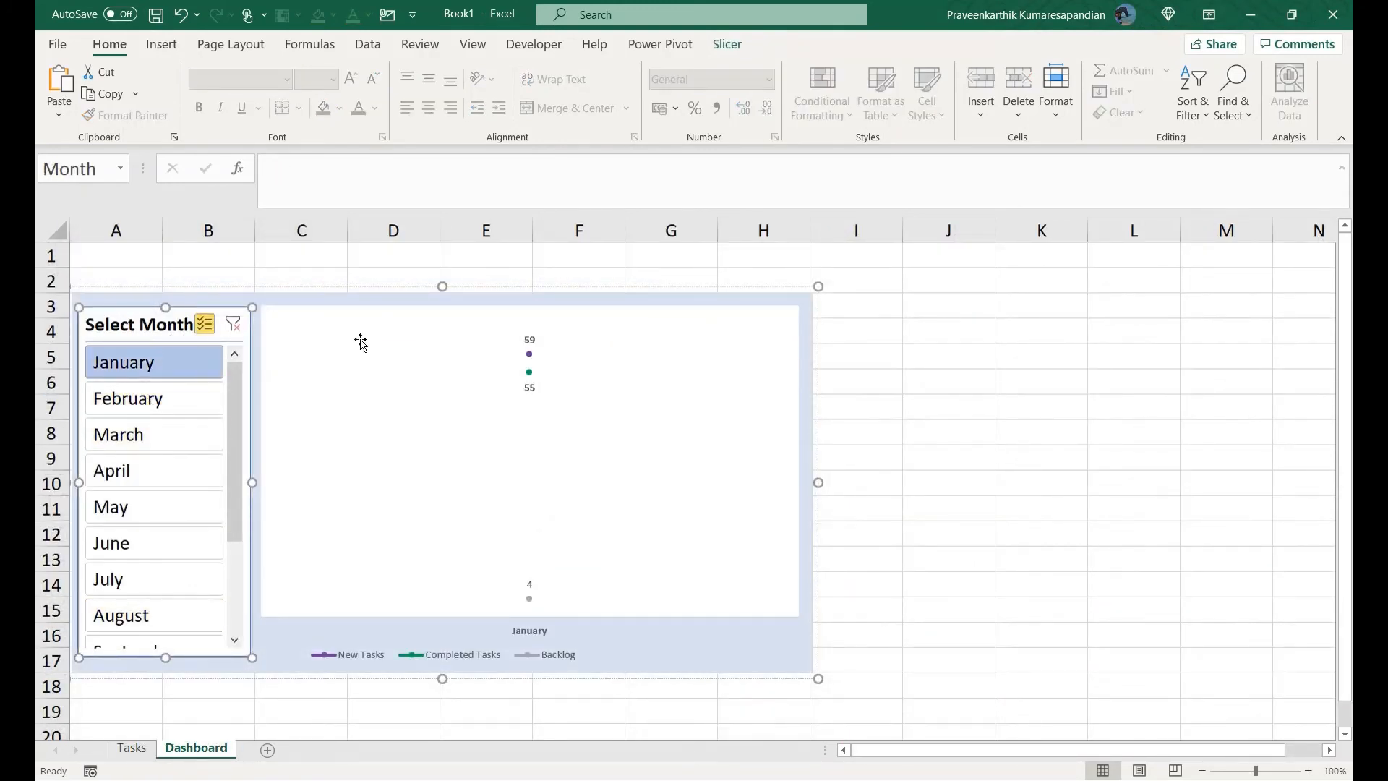
{"action": "left_click", "coordinate": [131, 747]}
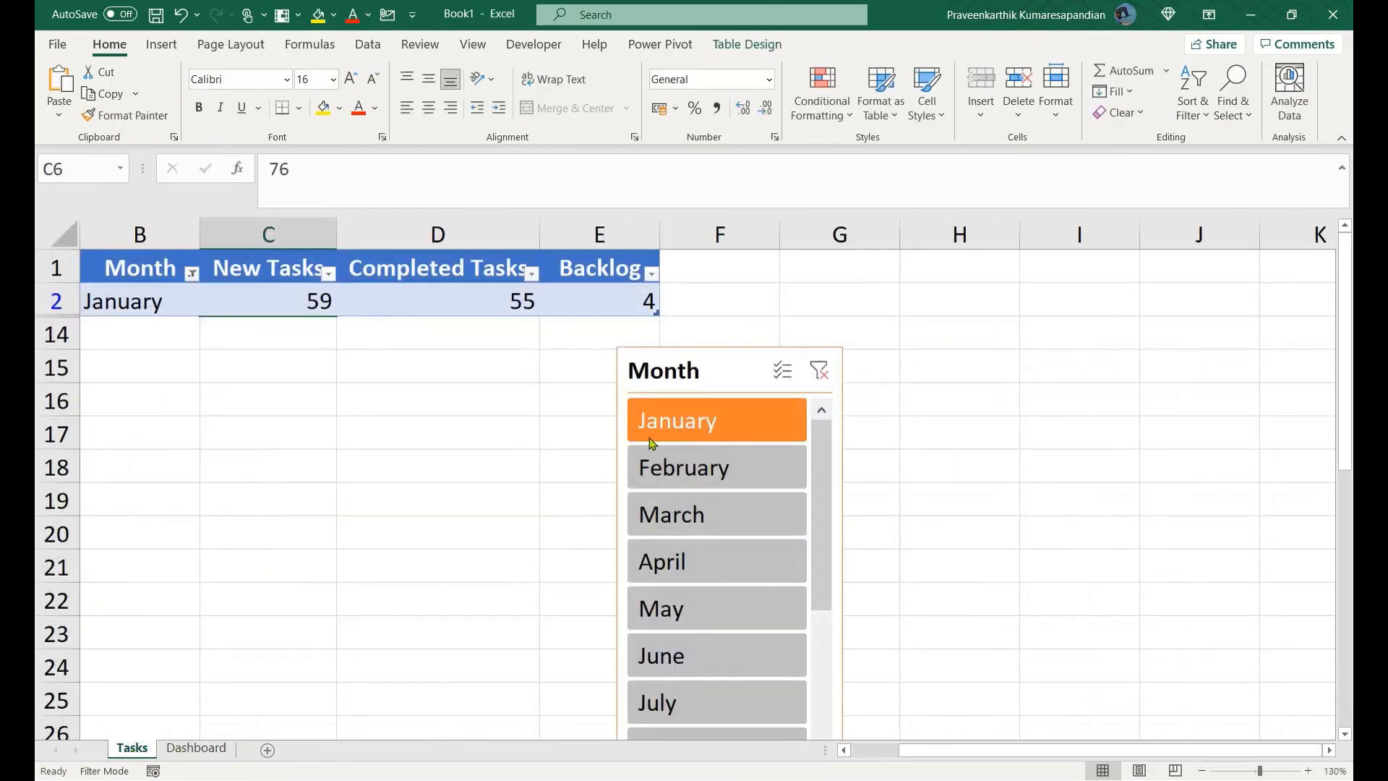
Remove the orange Month slicer from the Tasks sheet and clear the Select Month slicer's filter on the Dashboard sheet.
{"action": "left_click", "coordinate": [650, 357]}
{"action": "key", "text": "ctrl+x"}
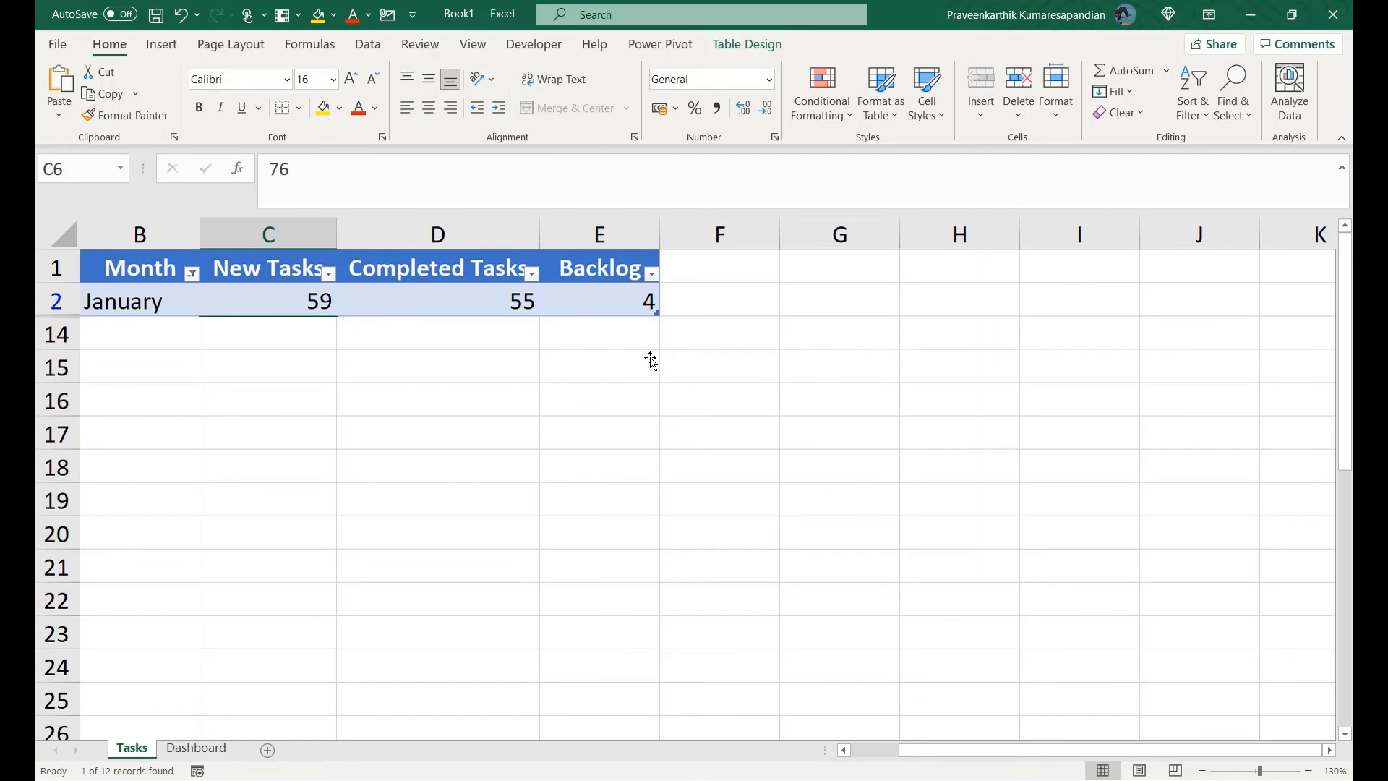
{"action": "left_click", "coordinate": [176, 747]}
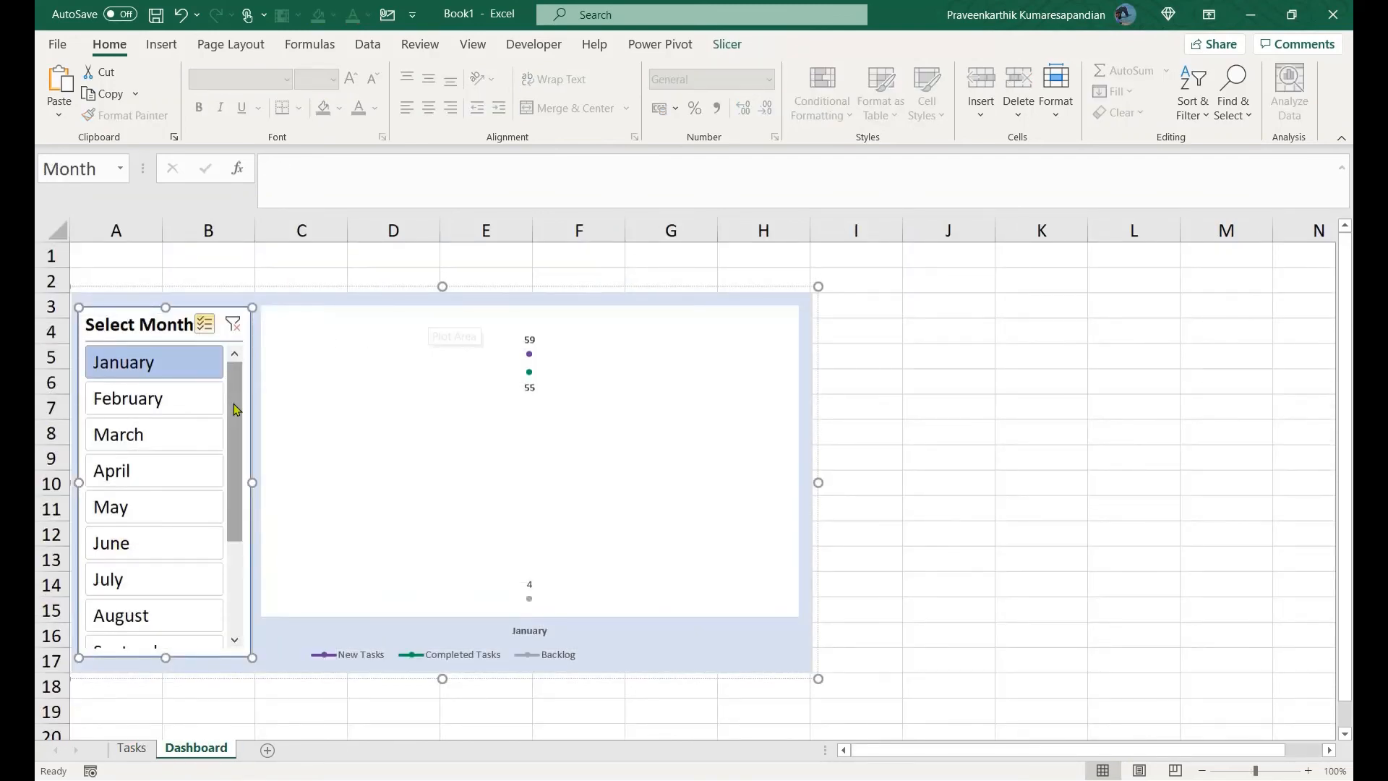
{"action": "left_click", "coordinate": [232, 325]}
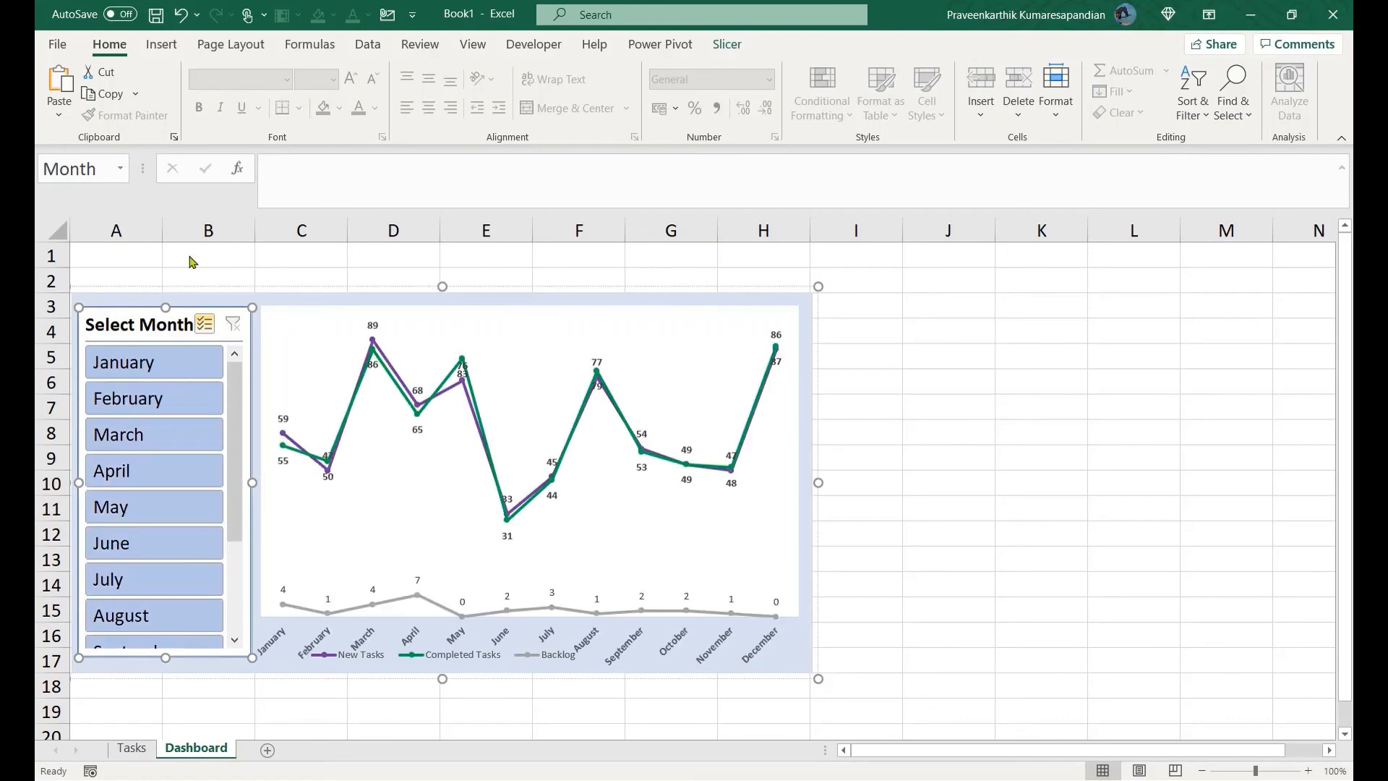
Merge and center cells A1:H2 above the chart on the Dashboard sheet.
{"action": "left_click", "coordinate": [116, 231]}
{"action": "left_click", "coordinate": [115, 256]}
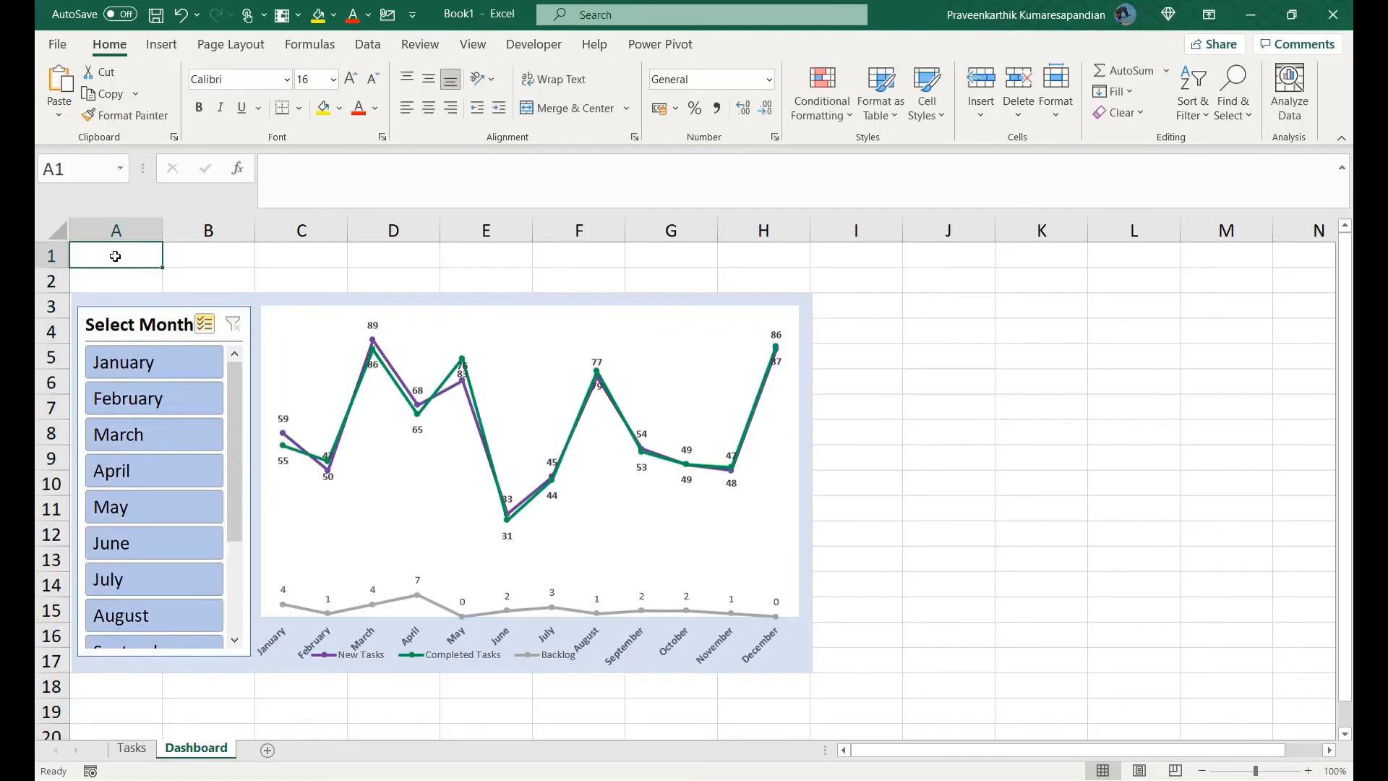
{"action": "key", "text": "shift+Down"}
{"action": "key", "text": "shift+Right"}
{"action": "key", "text": "shift+Right"}
{"action": "key", "text": "shift+Right"}
{"action": "key", "text": "shift+Right"}
{"action": "key", "text": "shift+Right"}
{"action": "key", "text": "shift+Right"}
{"action": "key", "text": "shift+Right"}
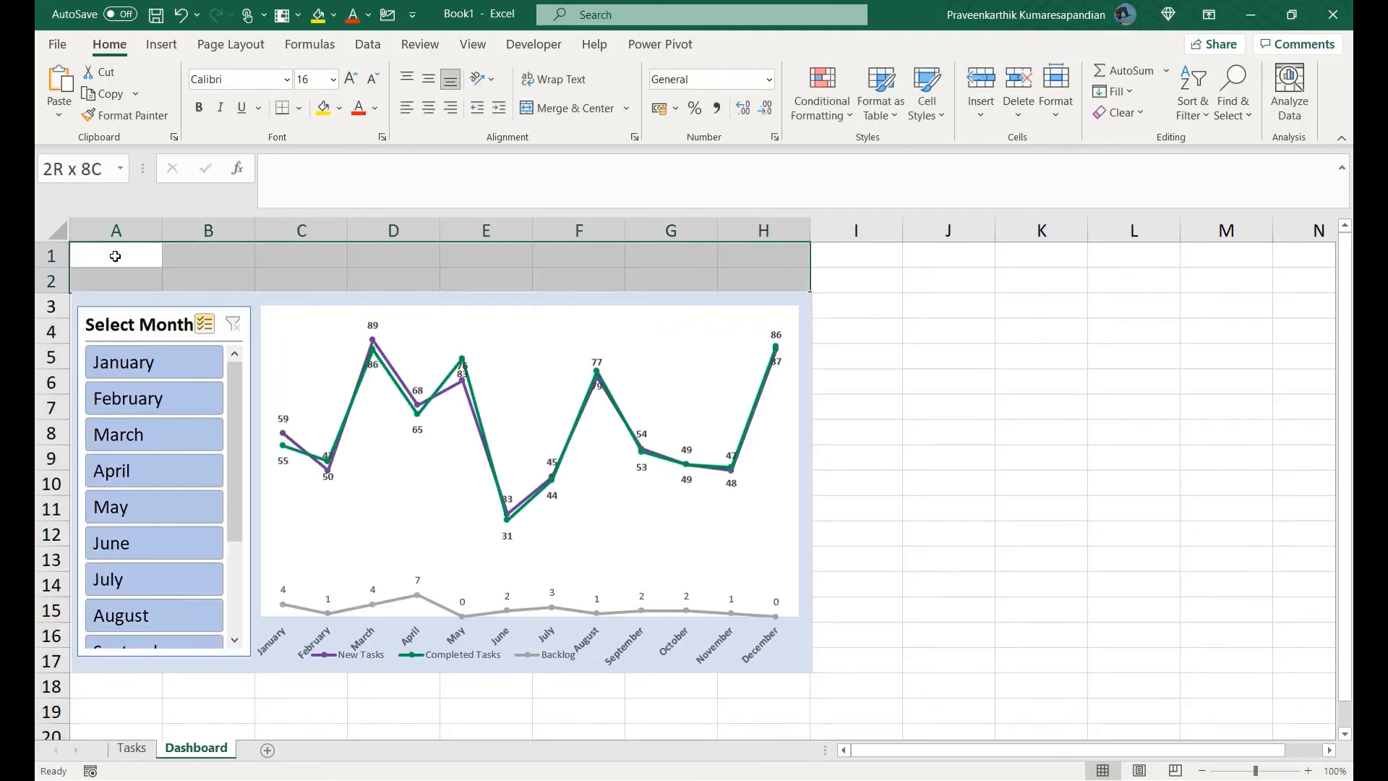
{"action": "key", "text": "alt+h"}
{"action": "key", "text": "m"}
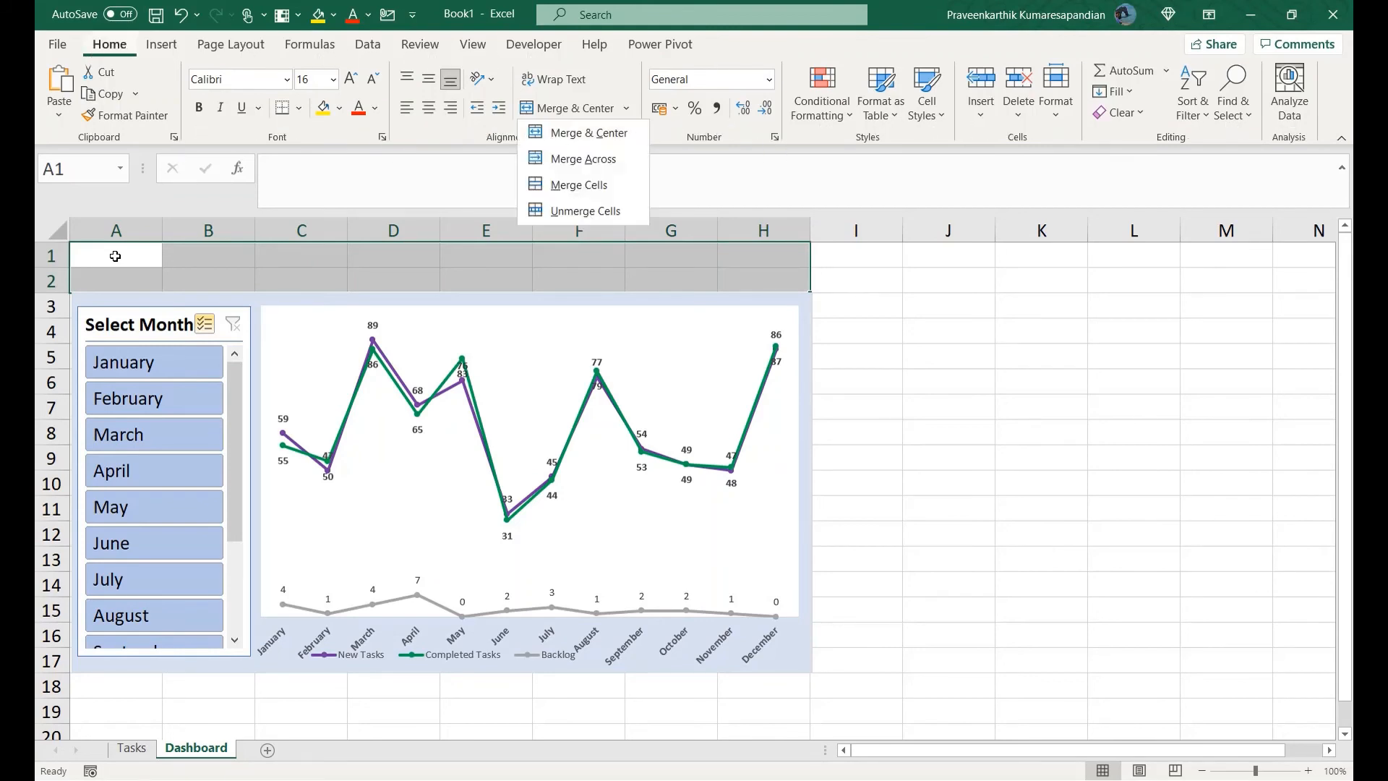
{"action": "key", "text": "c"}
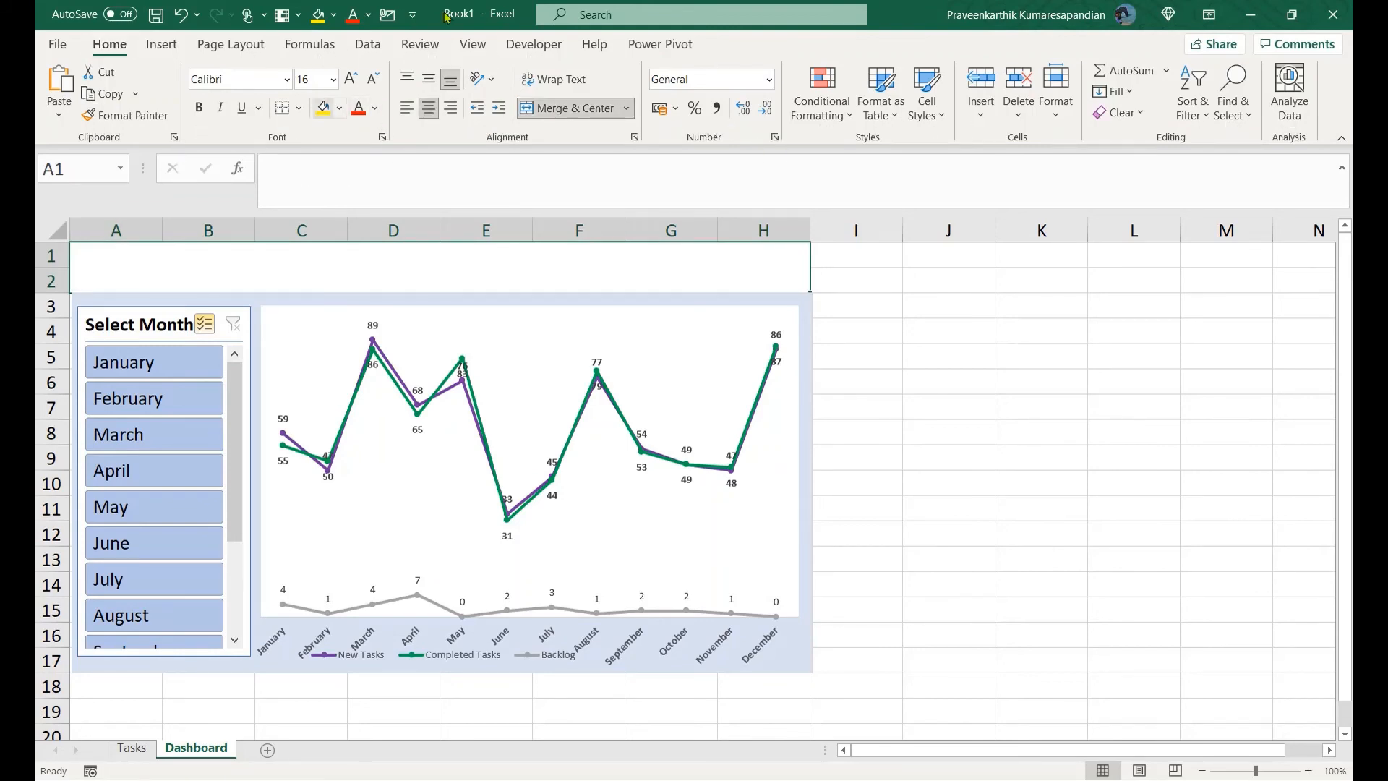
Fill the merged cell A1 with the lightest theme green and enter the title TASK TREND in it.
{"action": "left_click", "coordinate": [339, 108]}
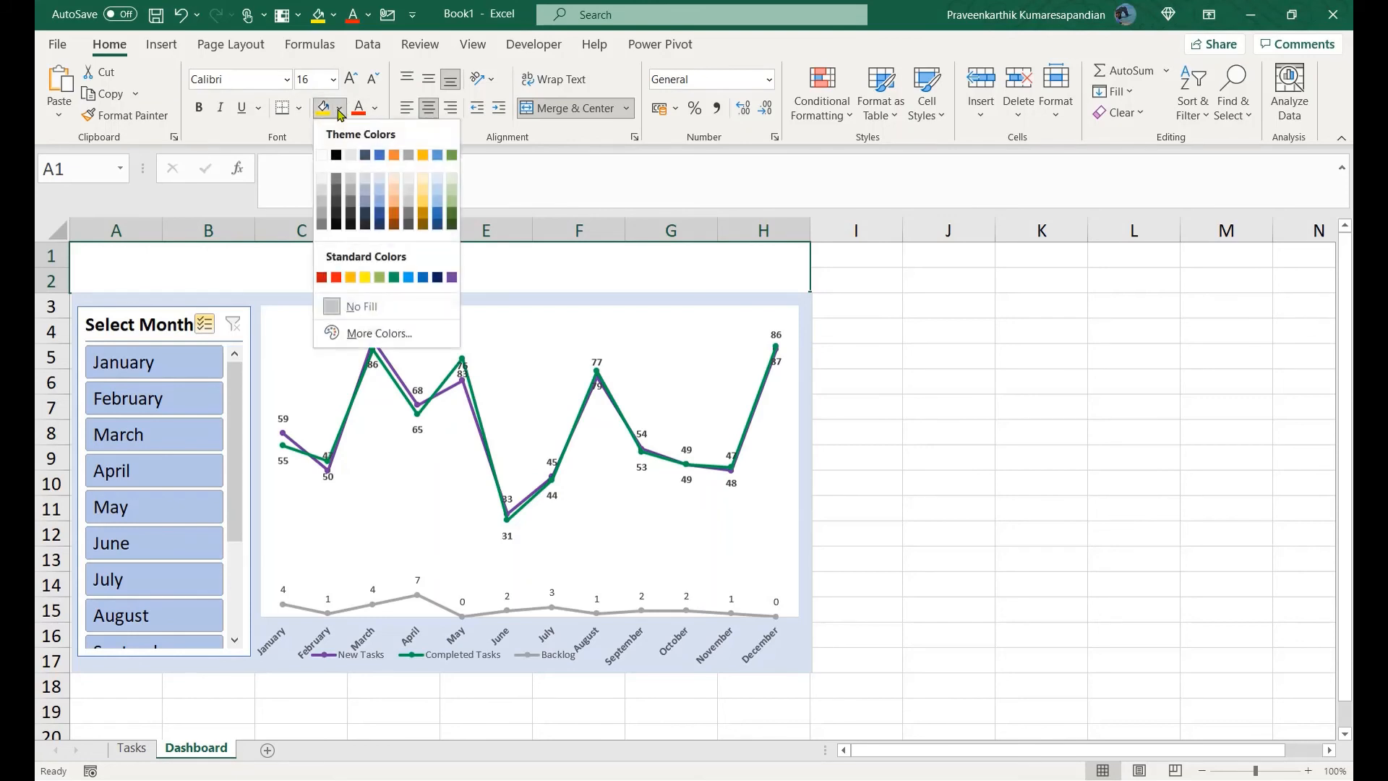
{"action": "left_click", "coordinate": [451, 178]}
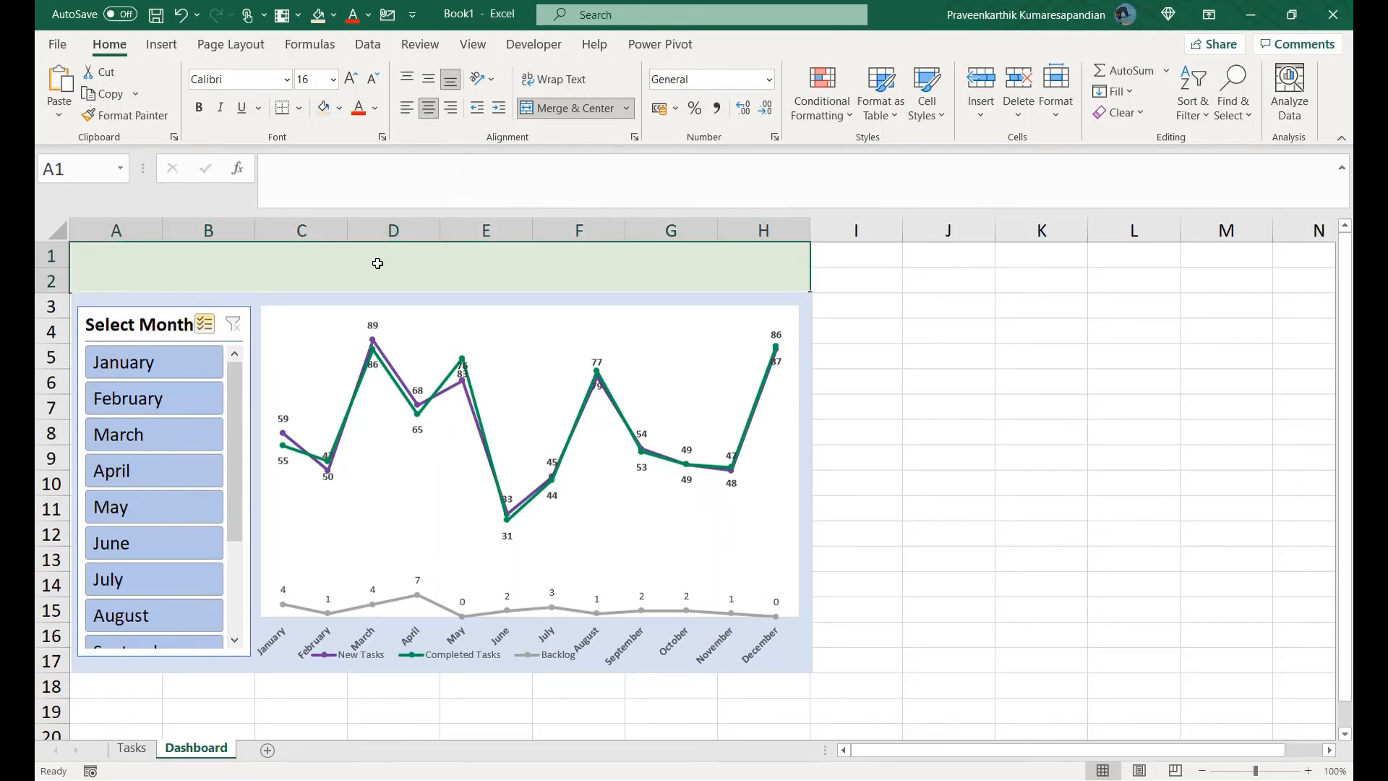
{"action": "type", "text": "TAS"}
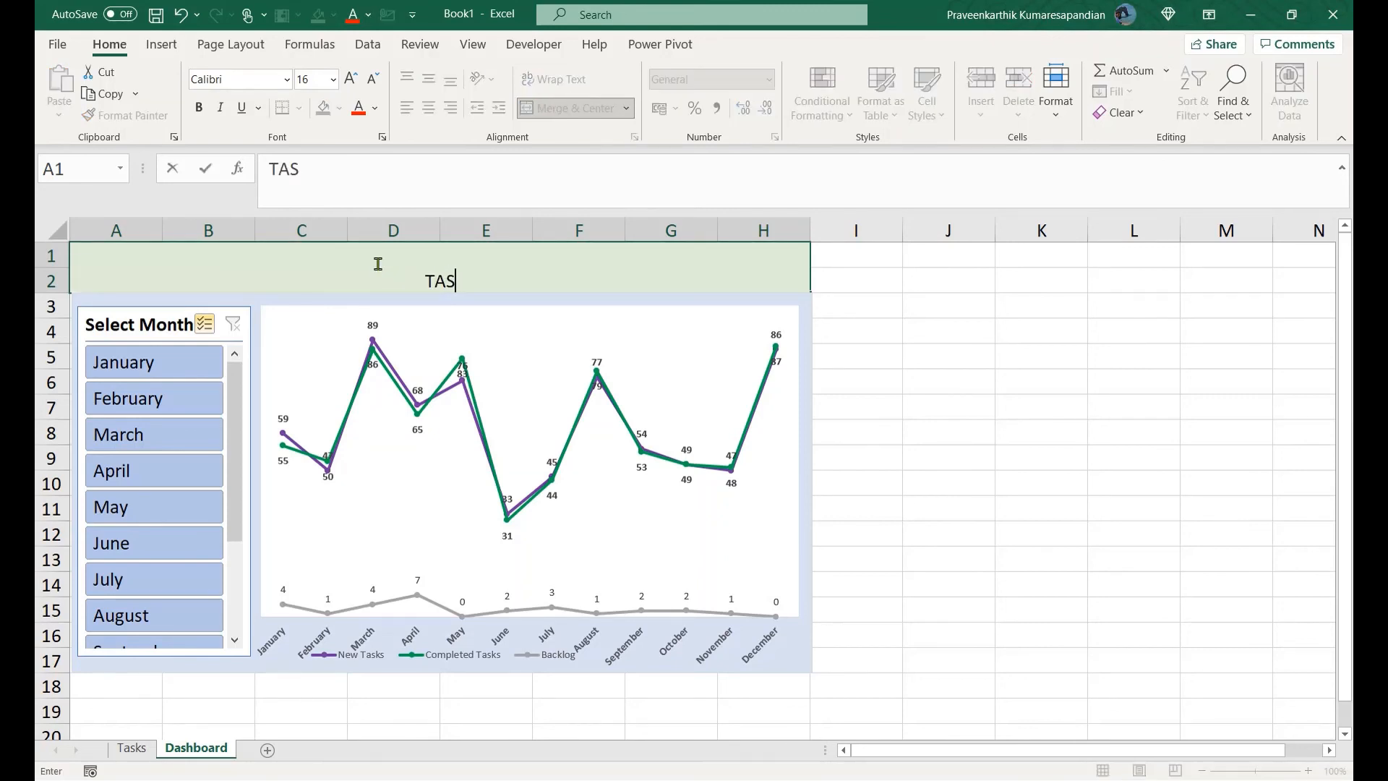
{"action": "type", "text": "K TR"}
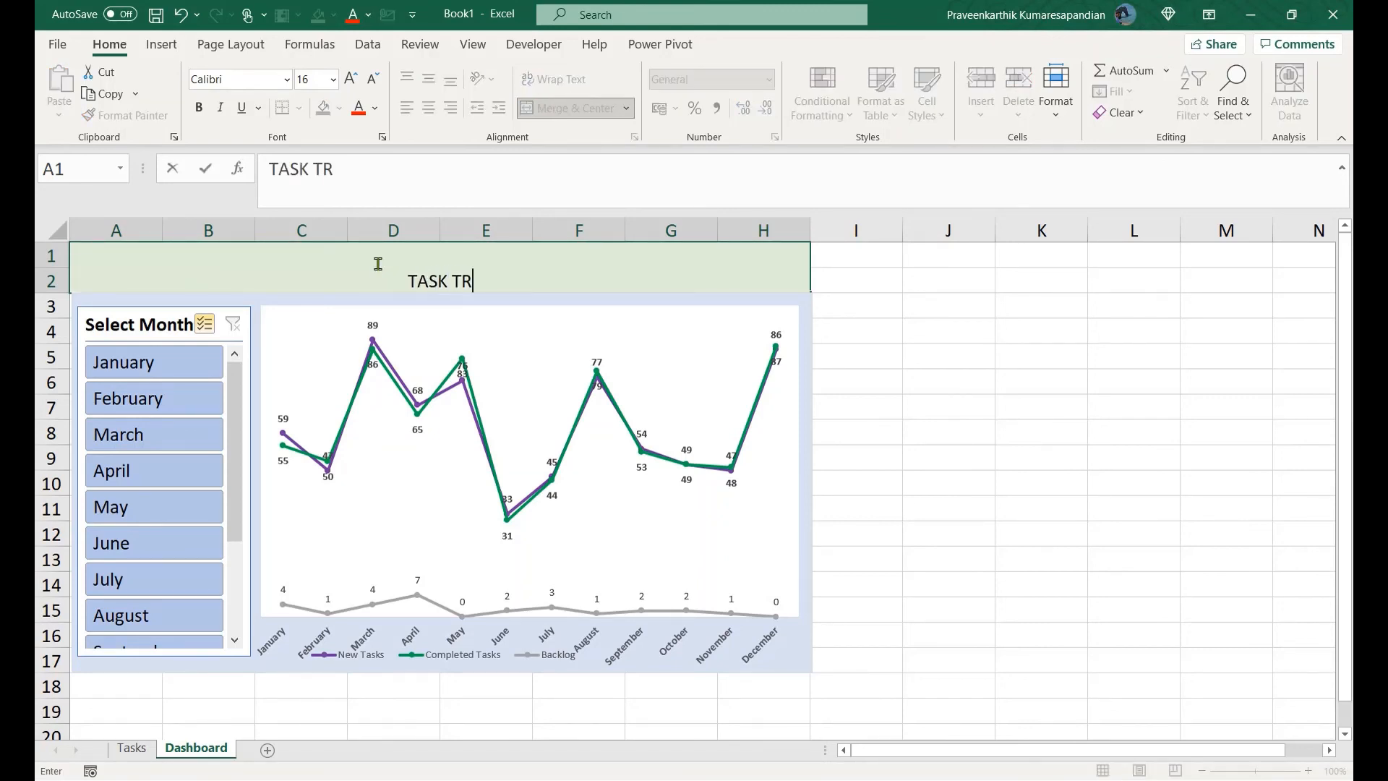
{"action": "type", "text": "N"}
{"action": "key", "text": "BackSpace"}
{"action": "type", "text": "END"}
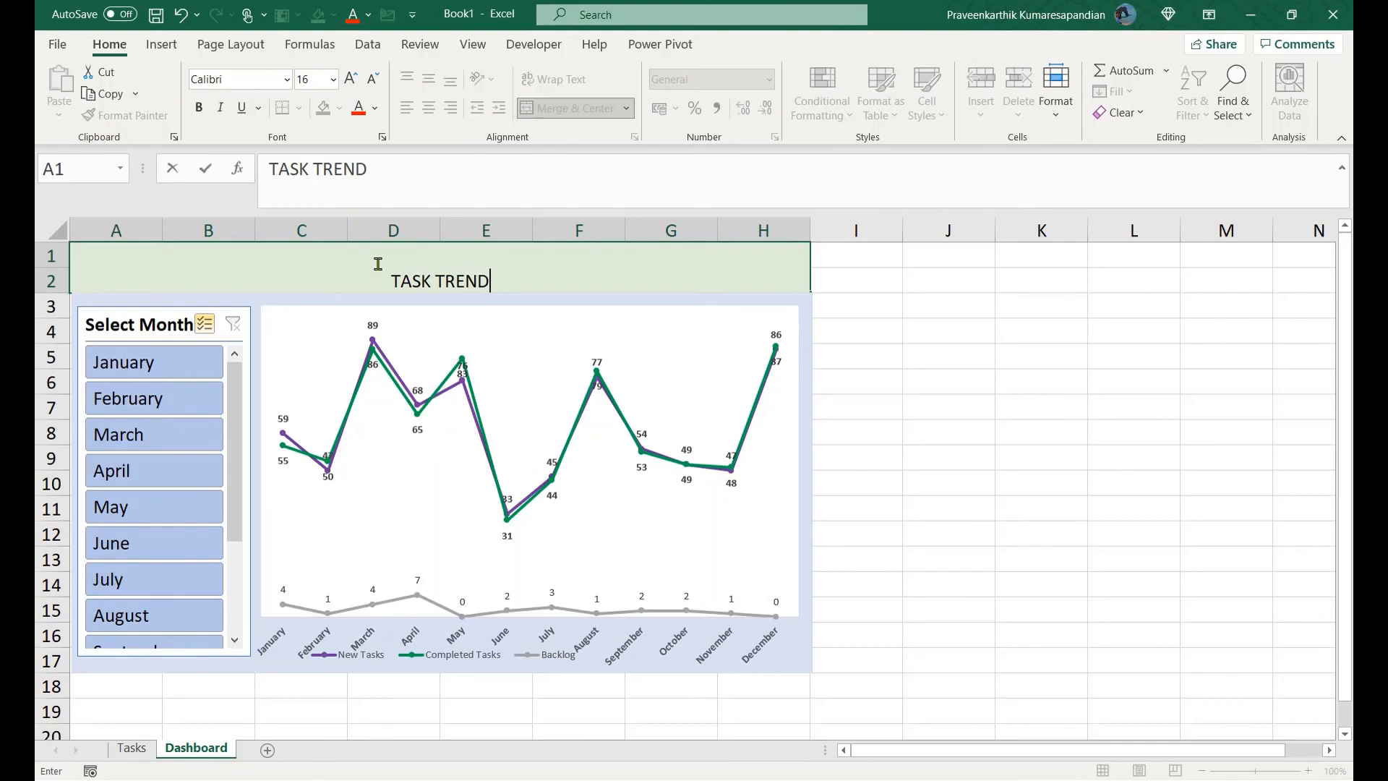
{"action": "key", "text": "ctrl+Return"}
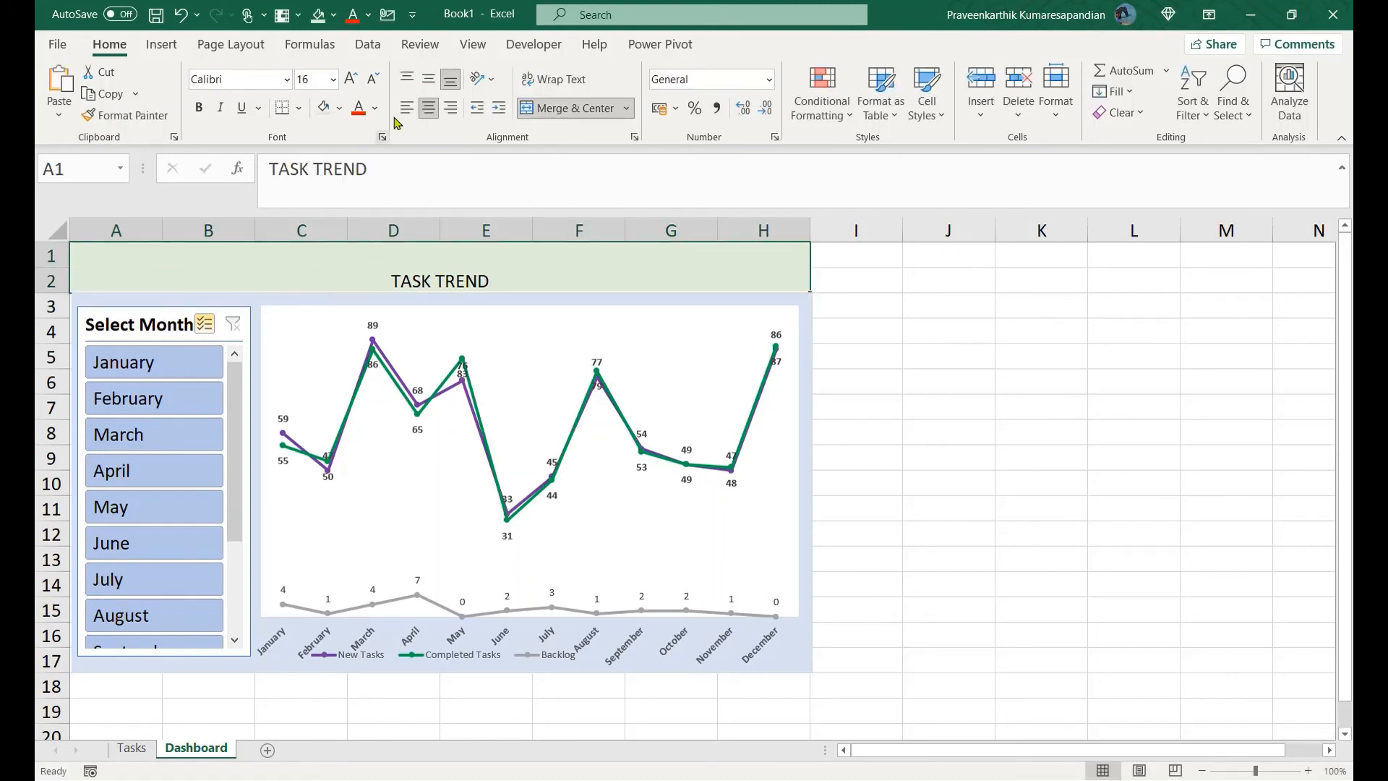
Set the TASK TREND title to font size 36 and make it bold.
{"action": "left_click", "coordinate": [333, 81]}
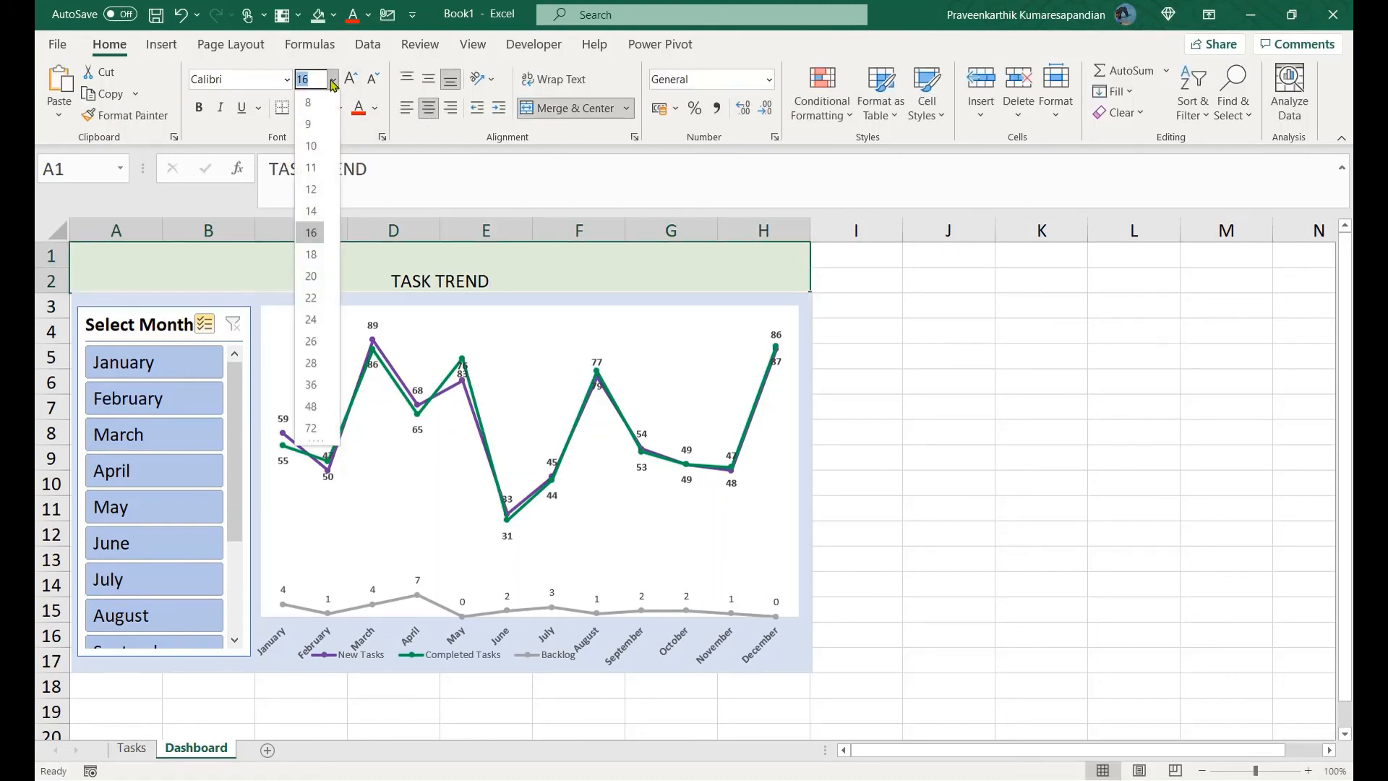
{"action": "left_click", "coordinate": [312, 385]}
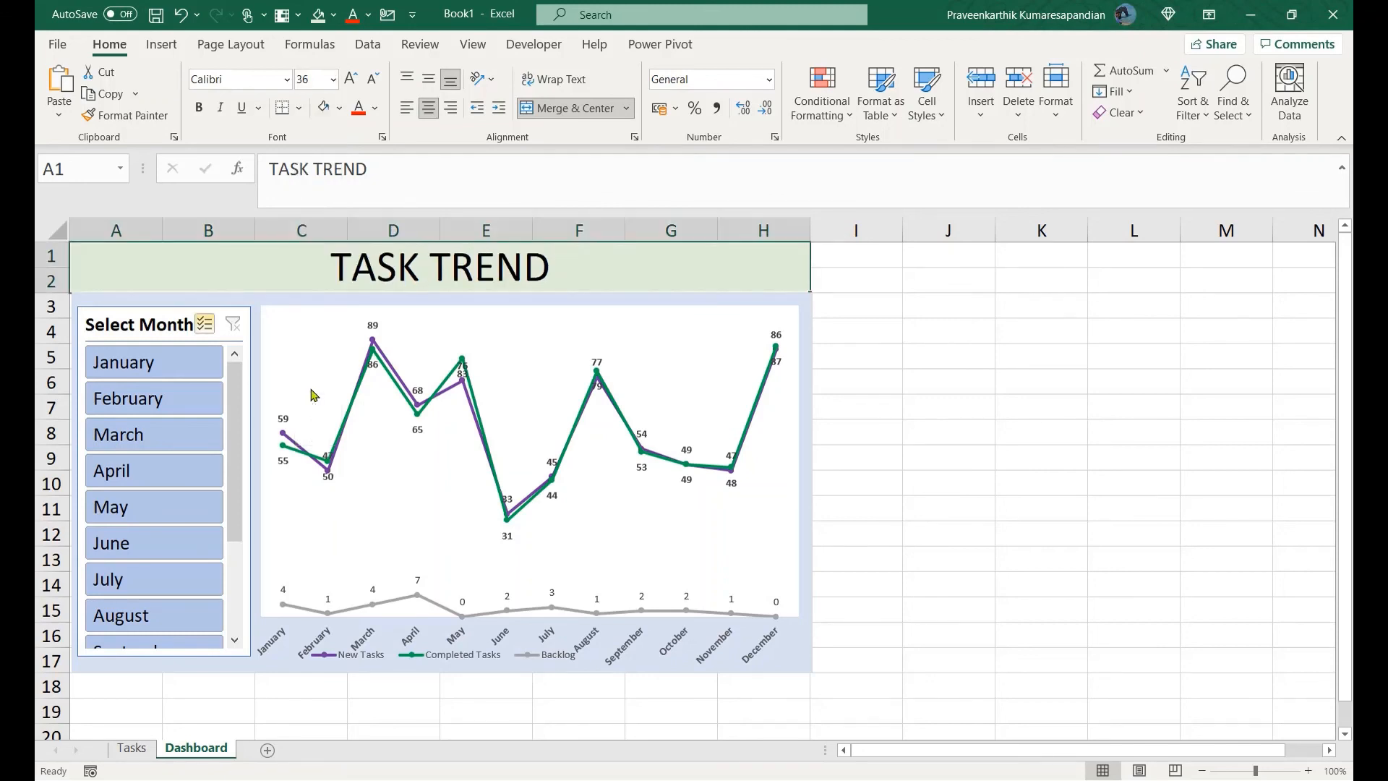
{"action": "key", "text": "ctrl+b"}
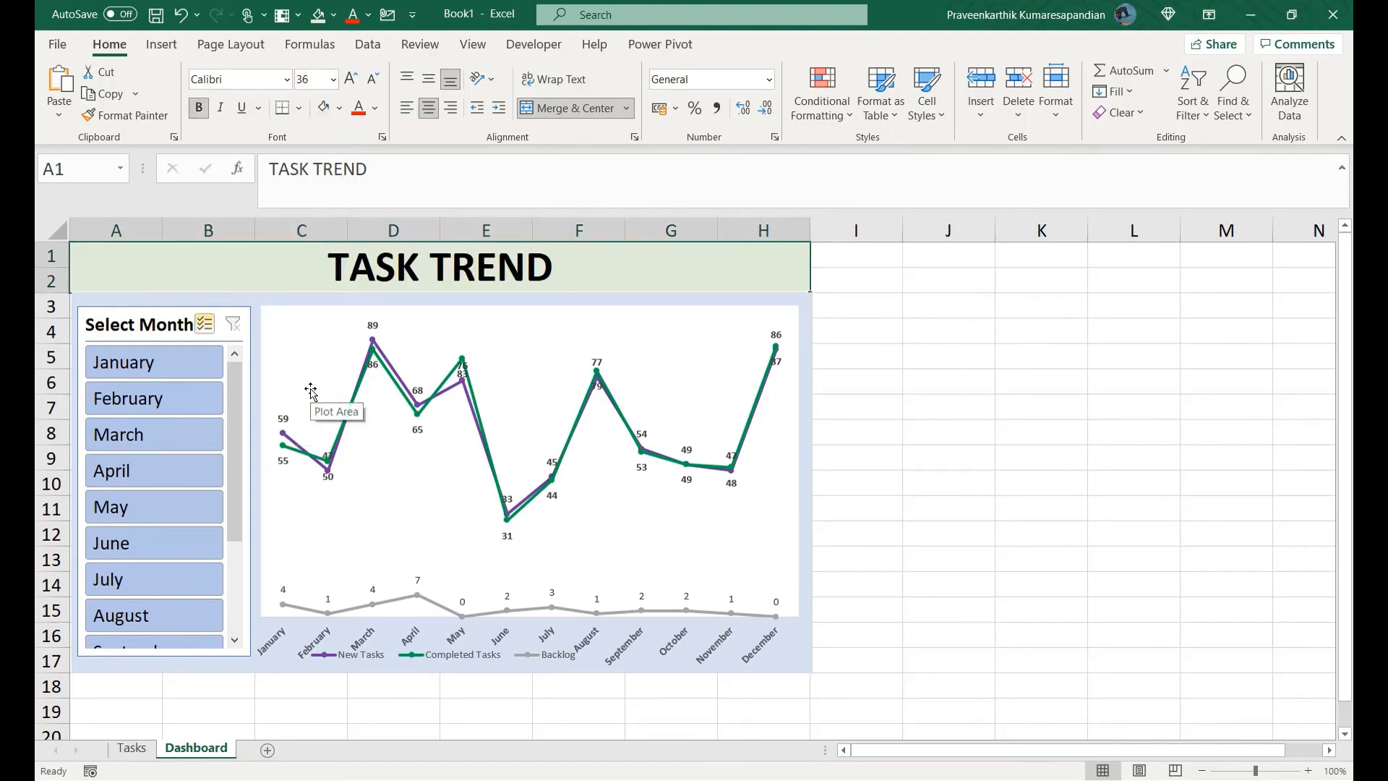
Exclude January from the Select Month slicer's selection to test the chart, and clear the slicer's filter.
{"action": "left_click", "coordinate": [1308, 771]}
{"action": "left_click", "coordinate": [1308, 771]}
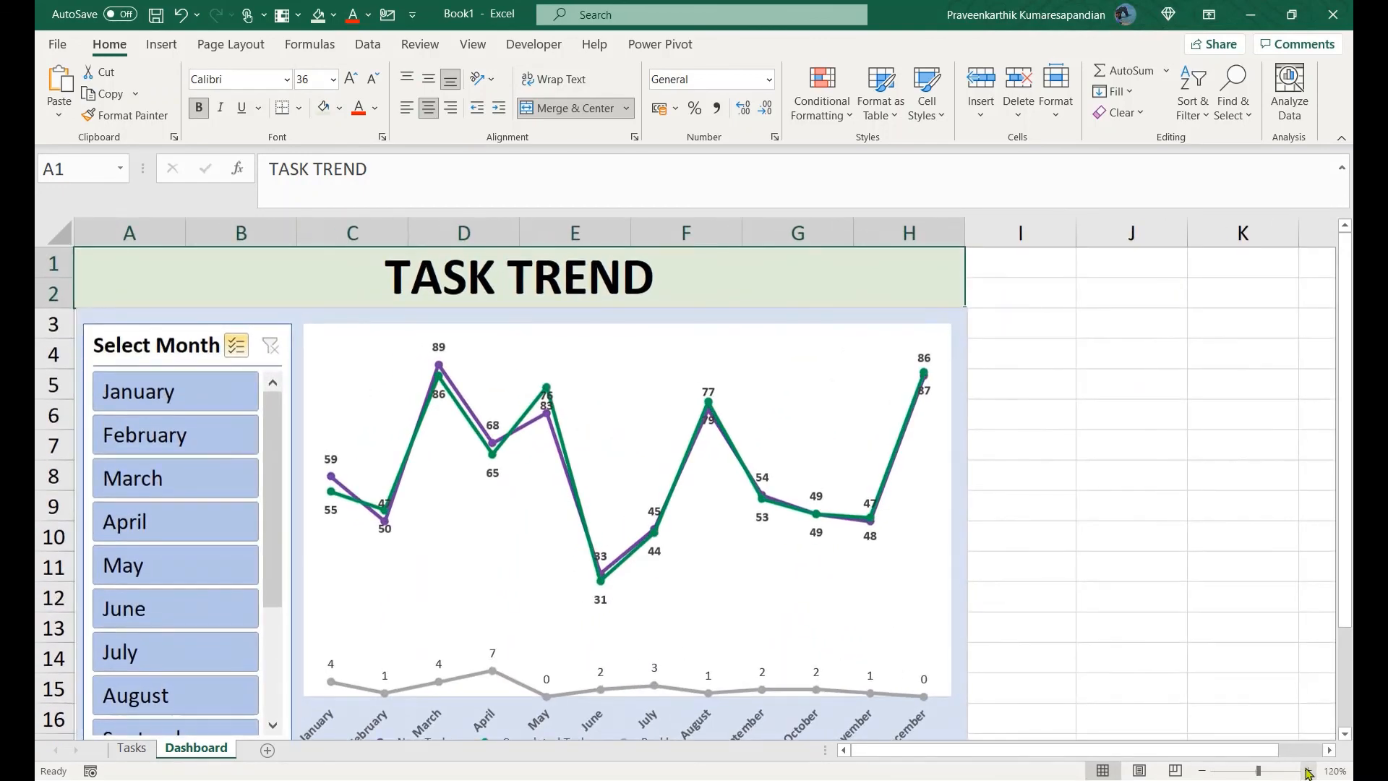
{"action": "mouse_move", "coordinate": [1349, 373]}
{"action": "left_mouse_down"}
{"action": "mouse_move", "coordinate": [1349, 409]}
{"action": "mouse_move", "coordinate": [1349, 396]}
{"action": "left_mouse_up"}
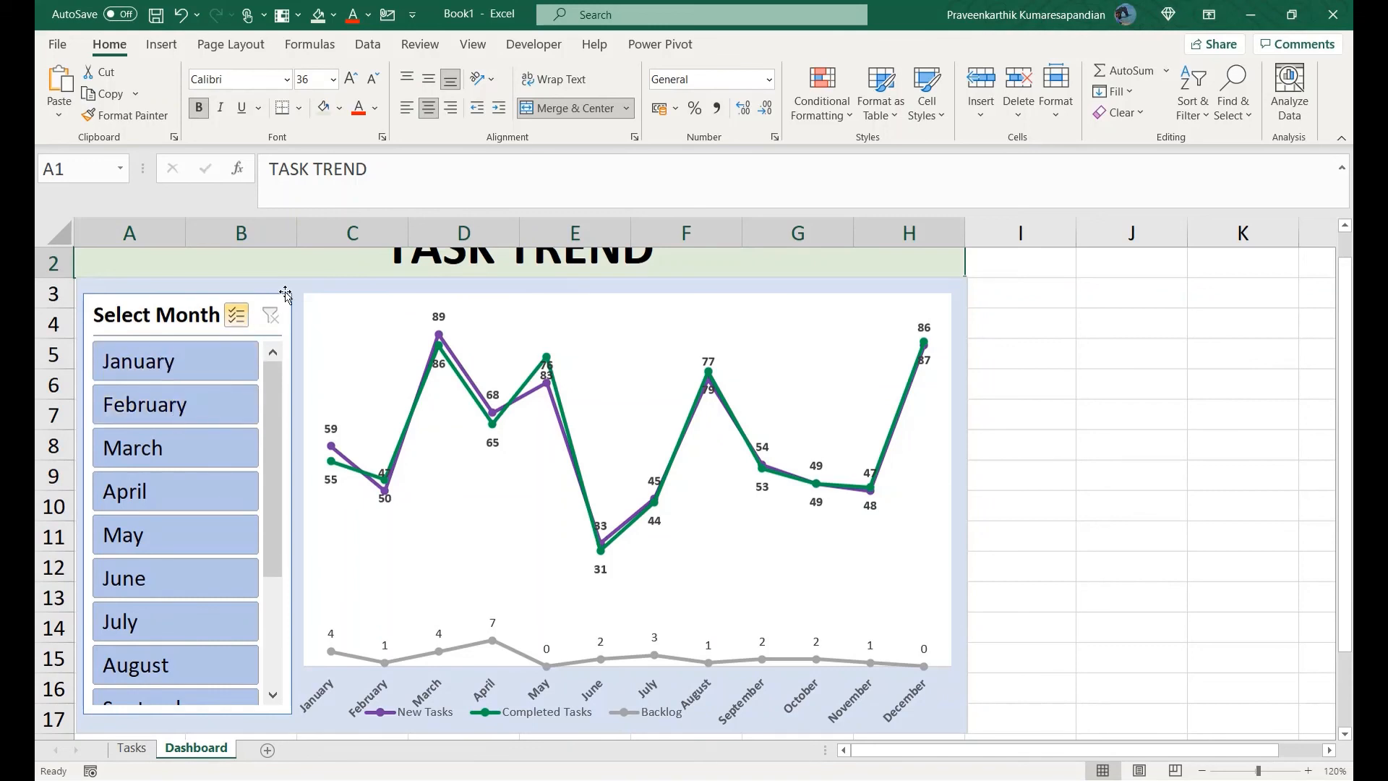
{"action": "left_click", "coordinate": [239, 316]}
{"action": "left_click", "coordinate": [202, 358]}
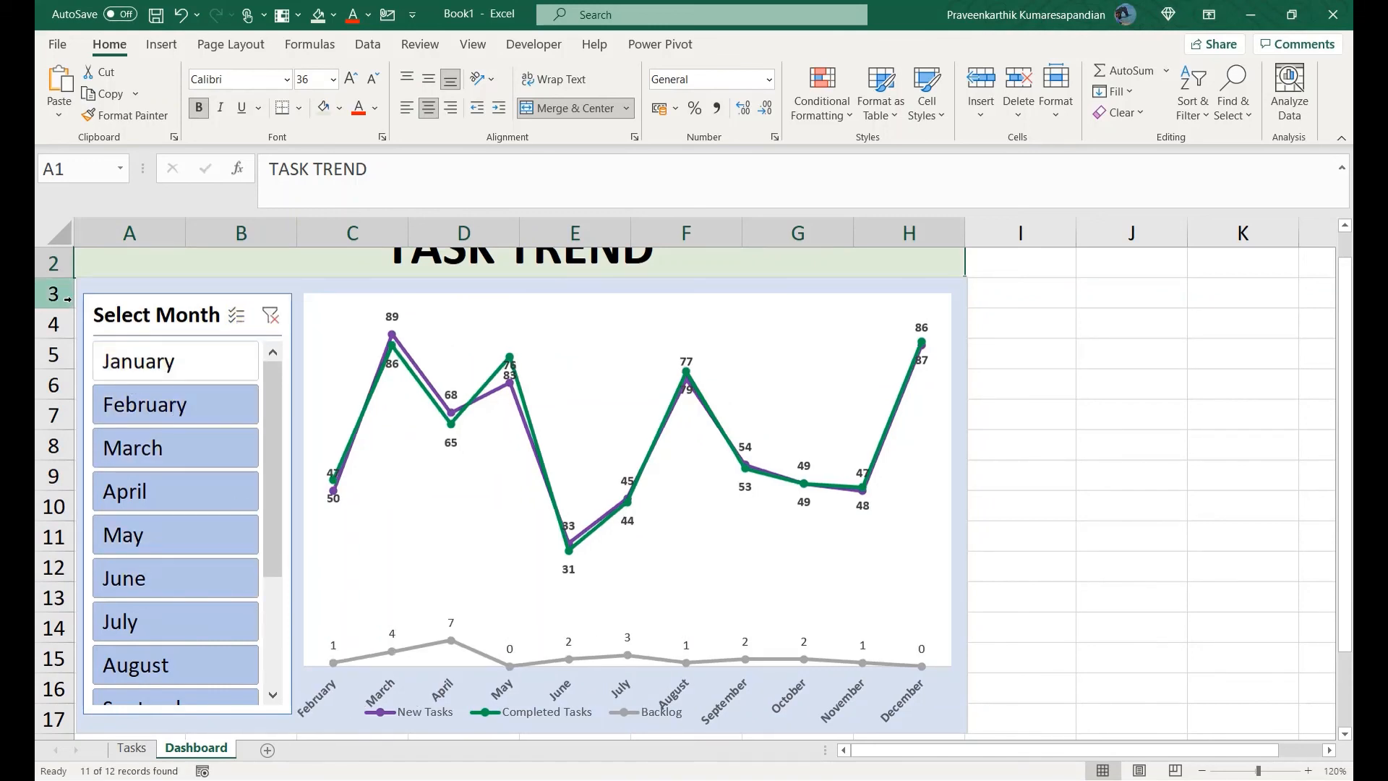
{"action": "left_click", "coordinate": [270, 316]}
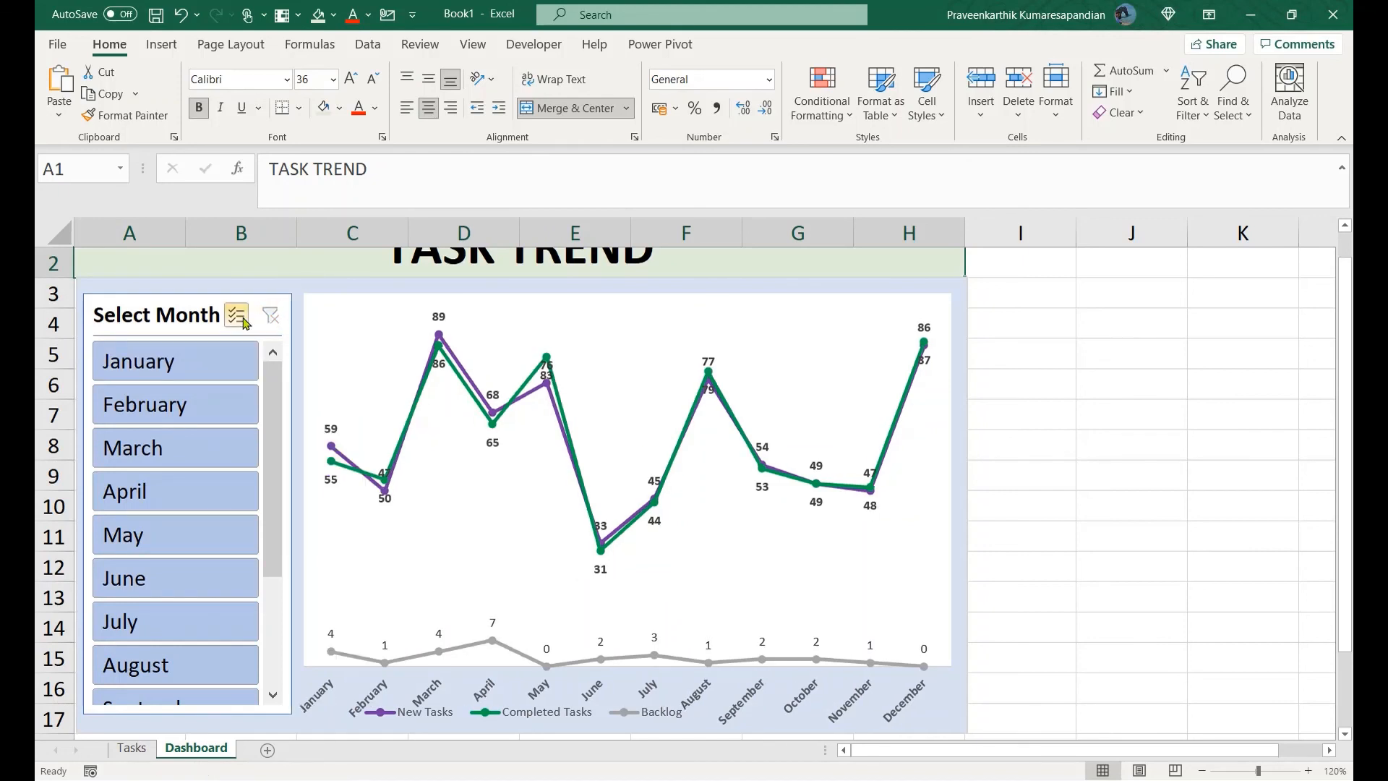
Exclude January, May, July and November from the Select Month slicer's selection to test the chart, and clear the filter.
{"action": "left_click", "coordinate": [170, 376]}
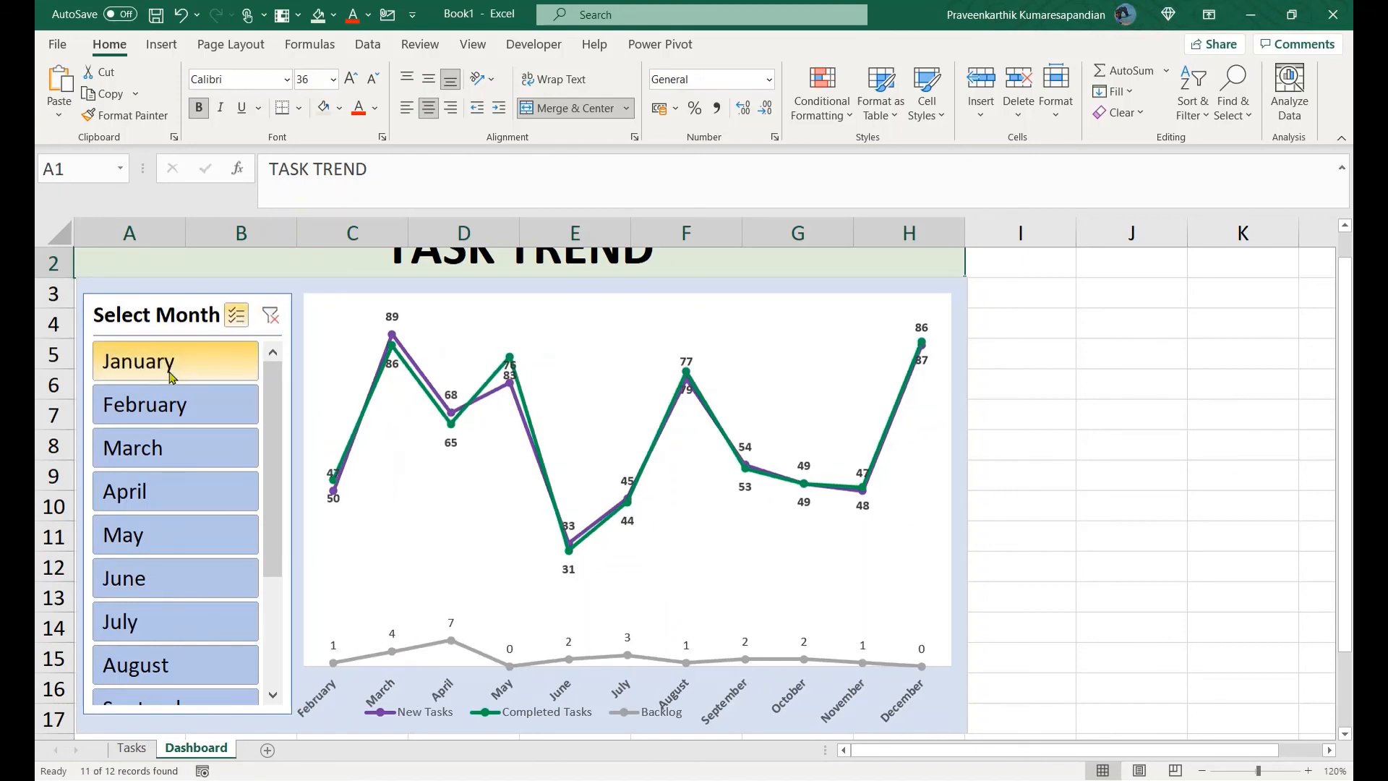
{"action": "left_click", "coordinate": [192, 540]}
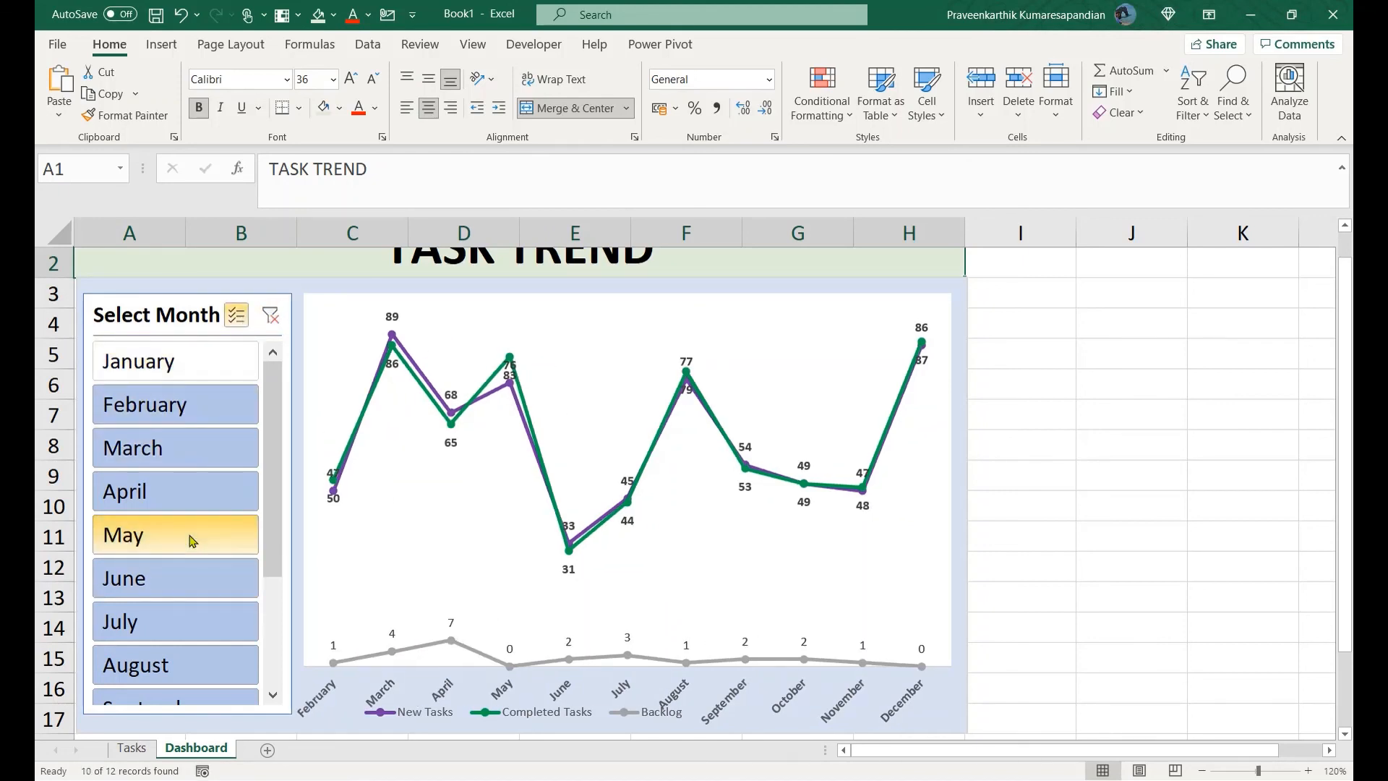
{"action": "left_click", "coordinate": [218, 634]}
{"action": "left_click", "coordinate": [273, 658]}
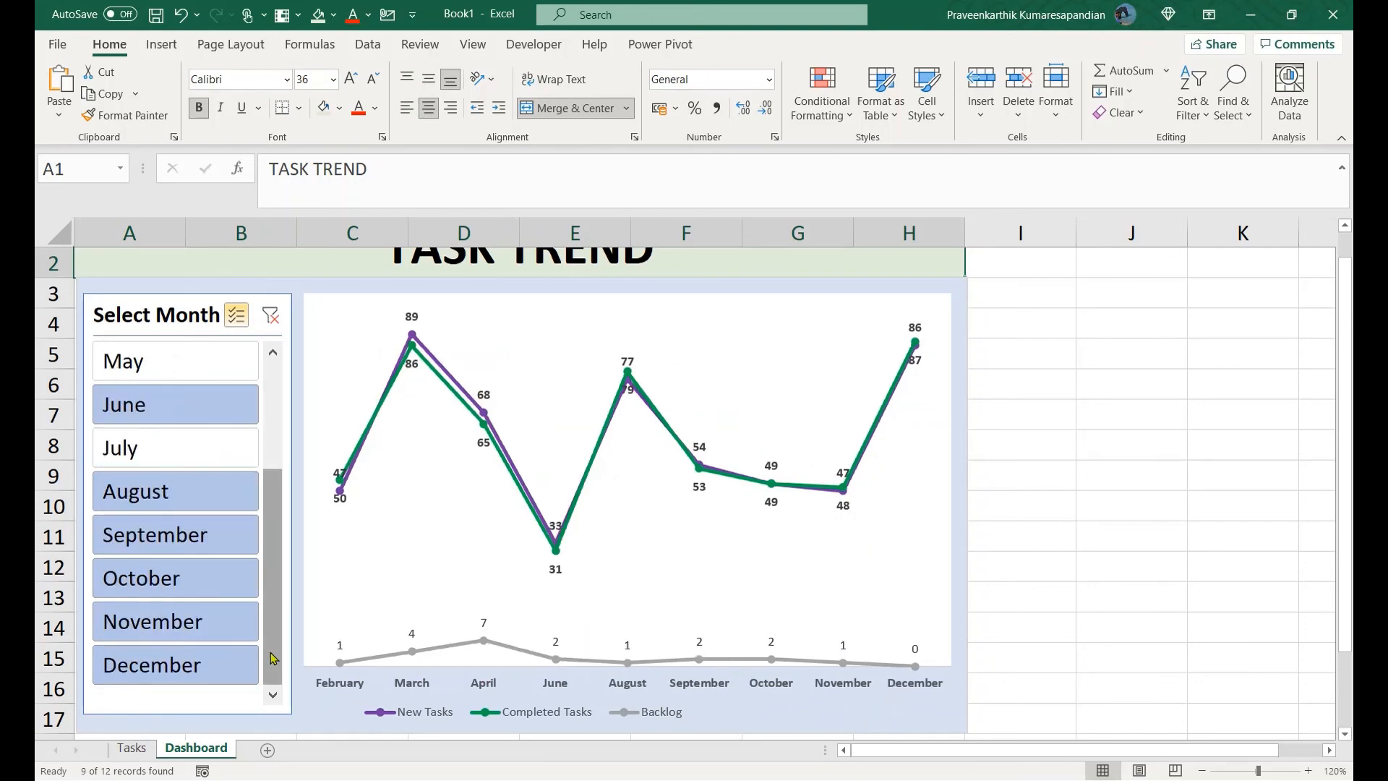
{"action": "left_click", "coordinate": [174, 642]}
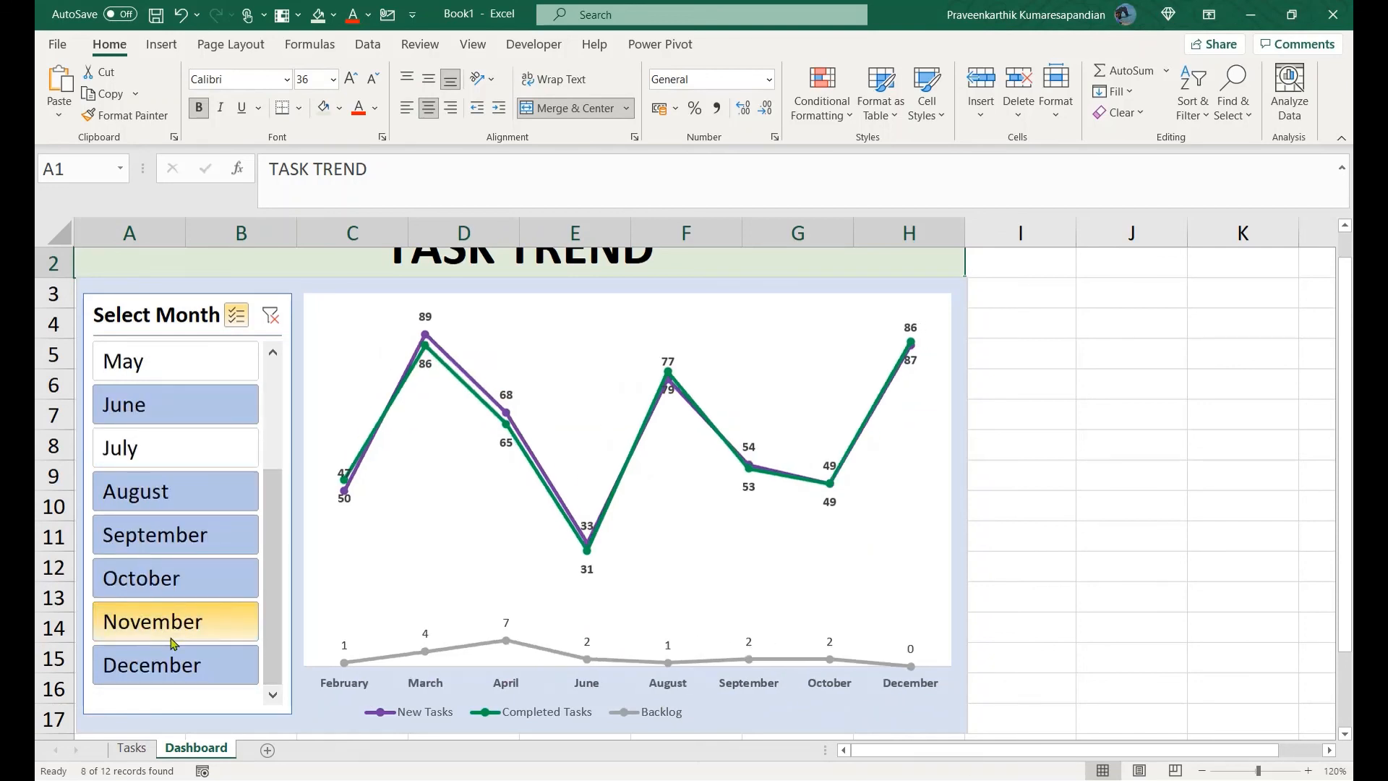
{"action": "left_click", "coordinate": [278, 319]}
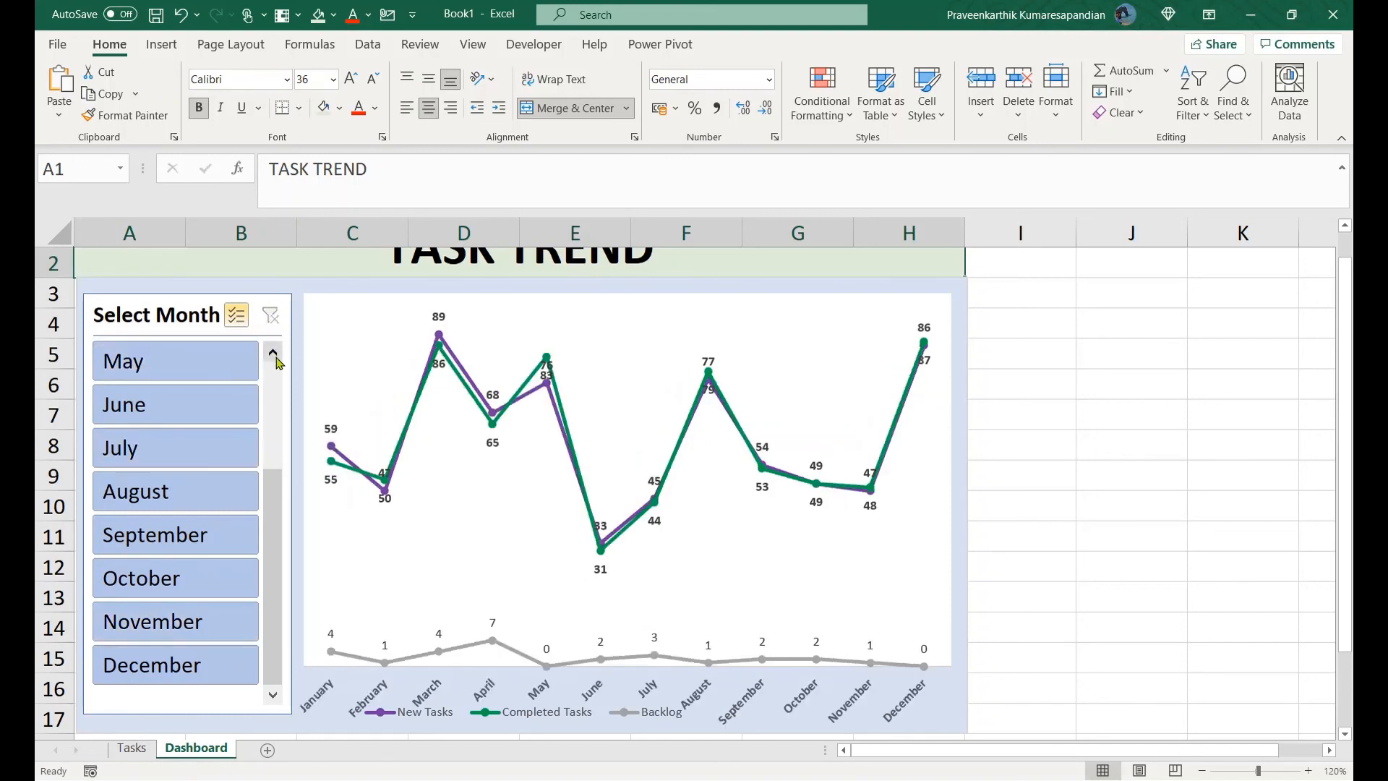
Filter the chart to only January, April and June using the Select Month slicer with multi-select on, and clear the filter.
{"action": "left_click", "coordinate": [278, 380]}
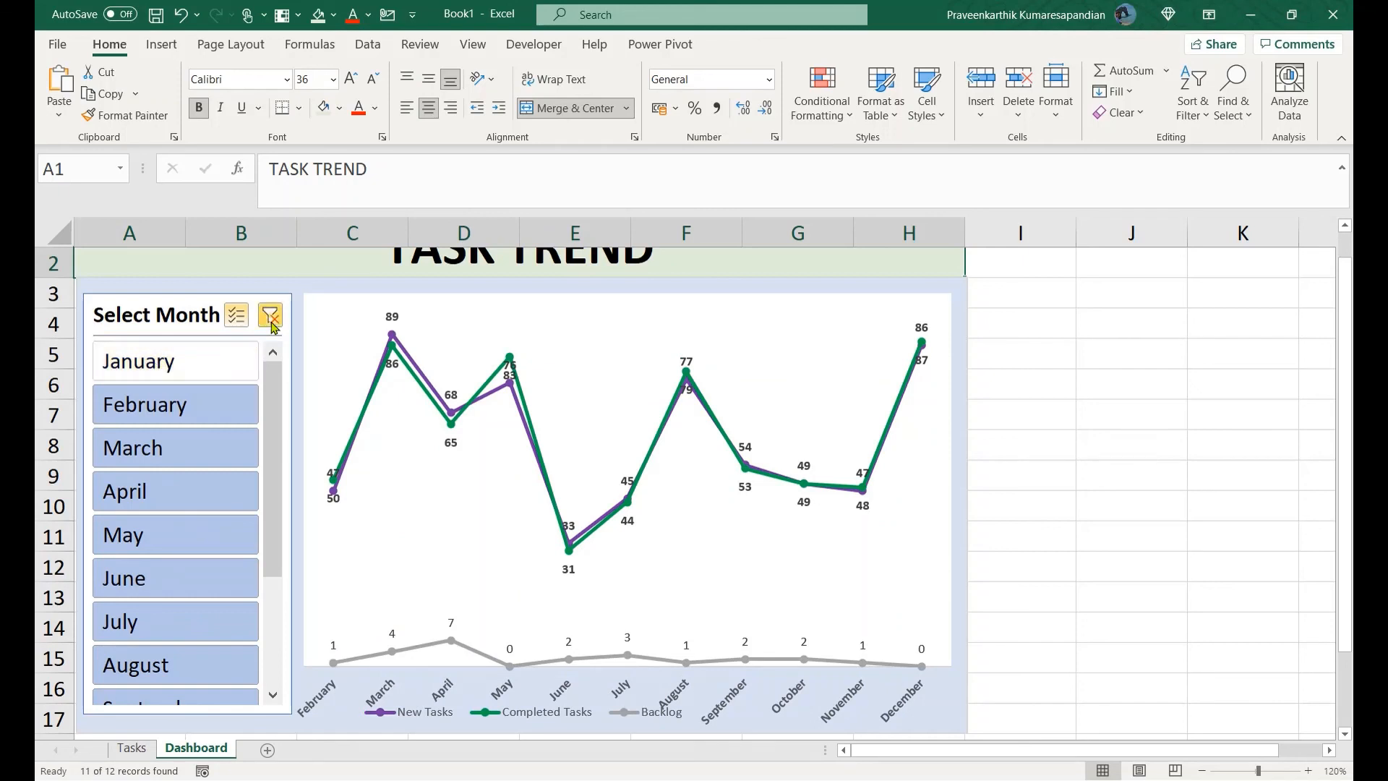
{"action": "left_click", "coordinate": [161, 365]}
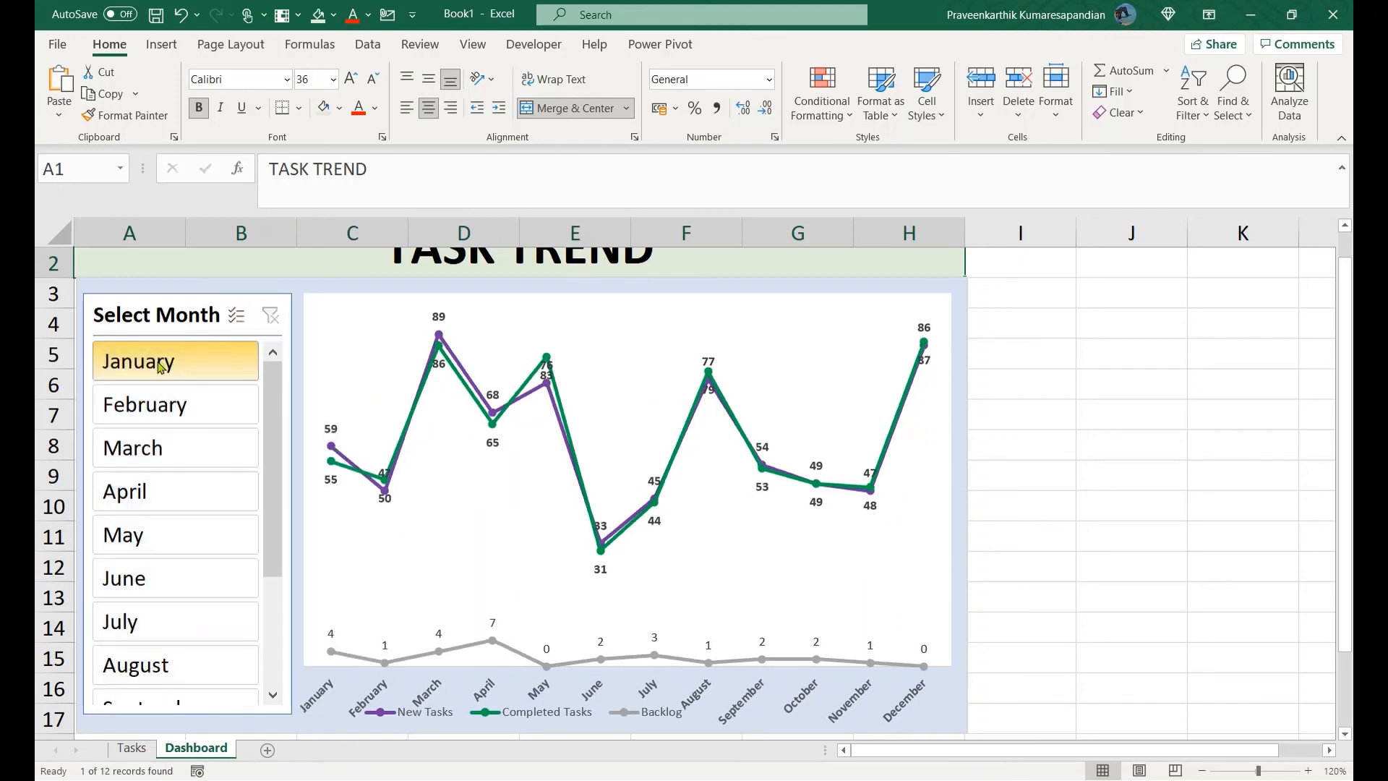
{"action": "left_click", "coordinate": [245, 319]}
{"action": "left_click", "coordinate": [180, 488]}
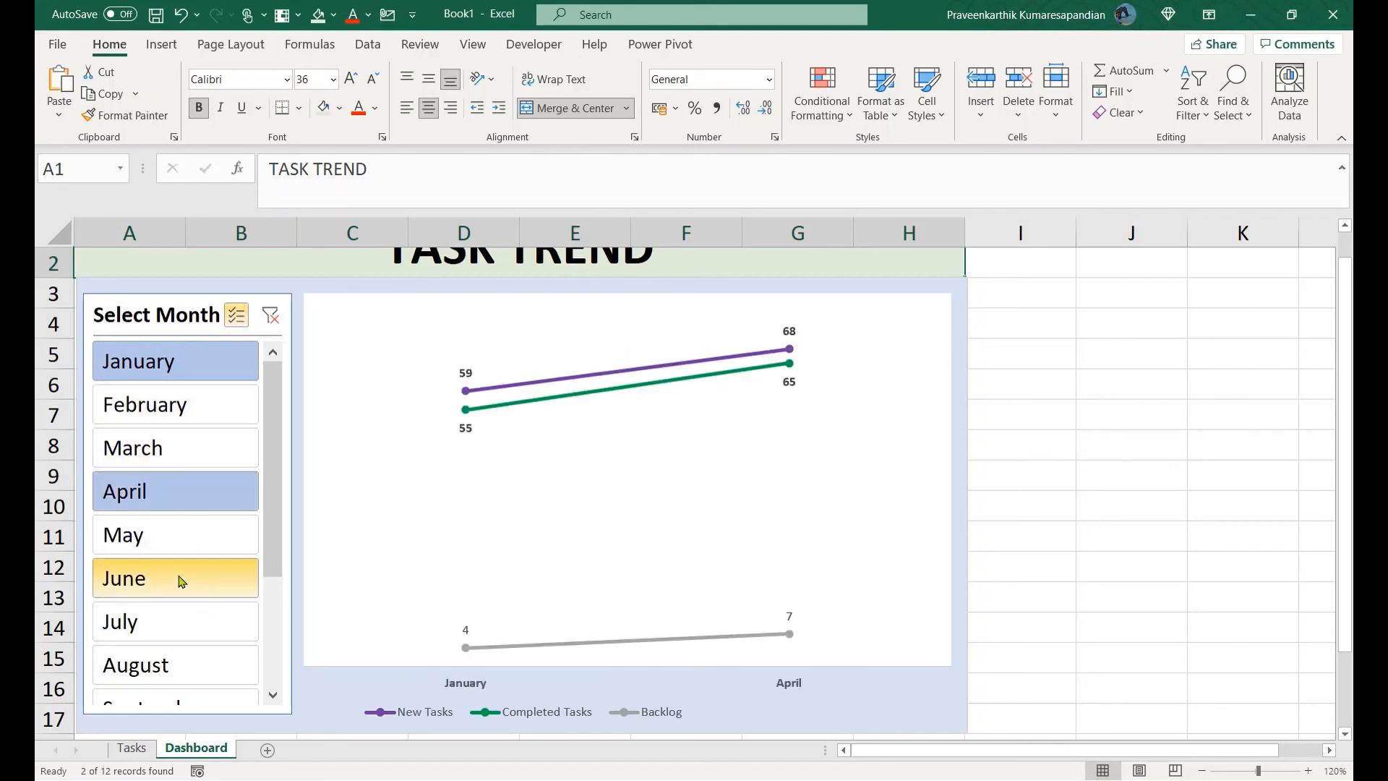
{"action": "left_click", "coordinate": [182, 582]}
{"action": "scroll", "coordinate": [274, 661], "scroll_direction": "down", "scroll_amount": 3}
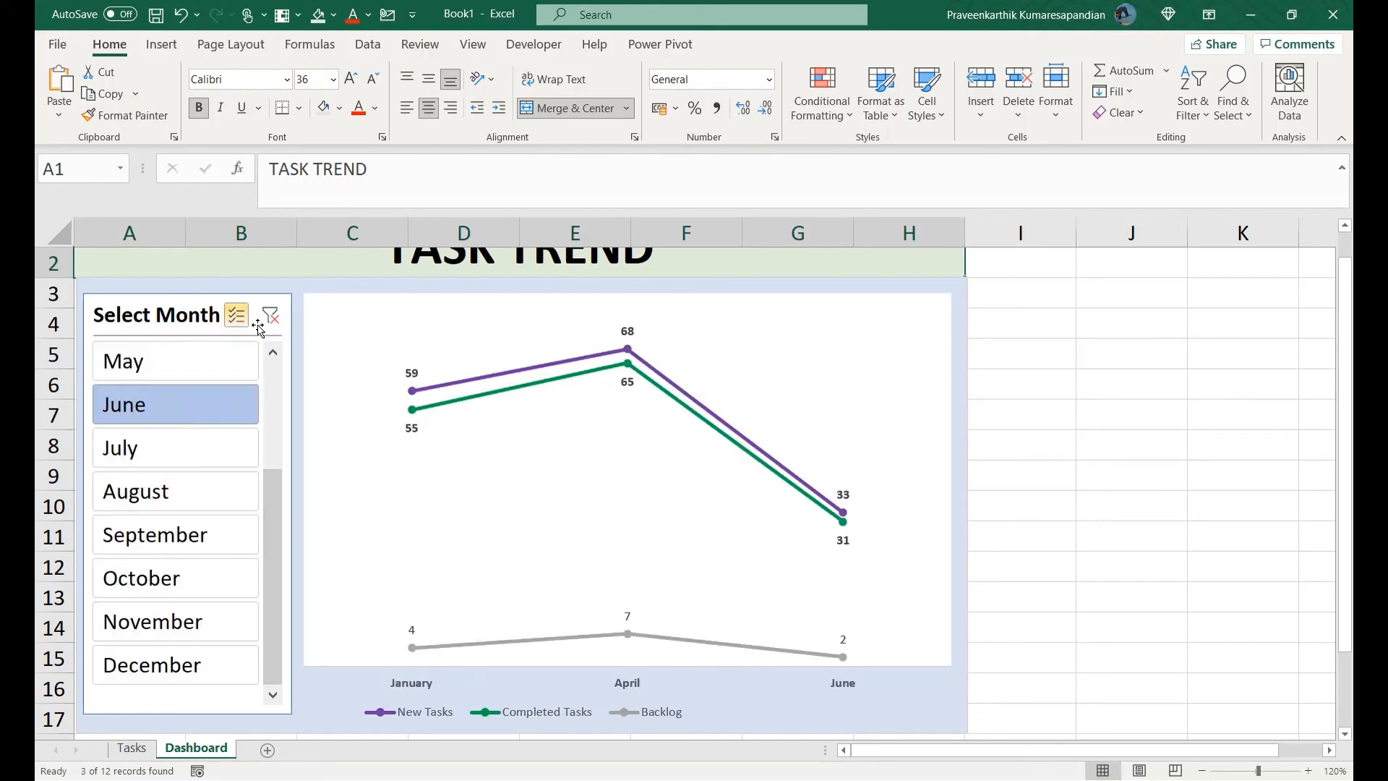
{"action": "left_click", "coordinate": [271, 319]}
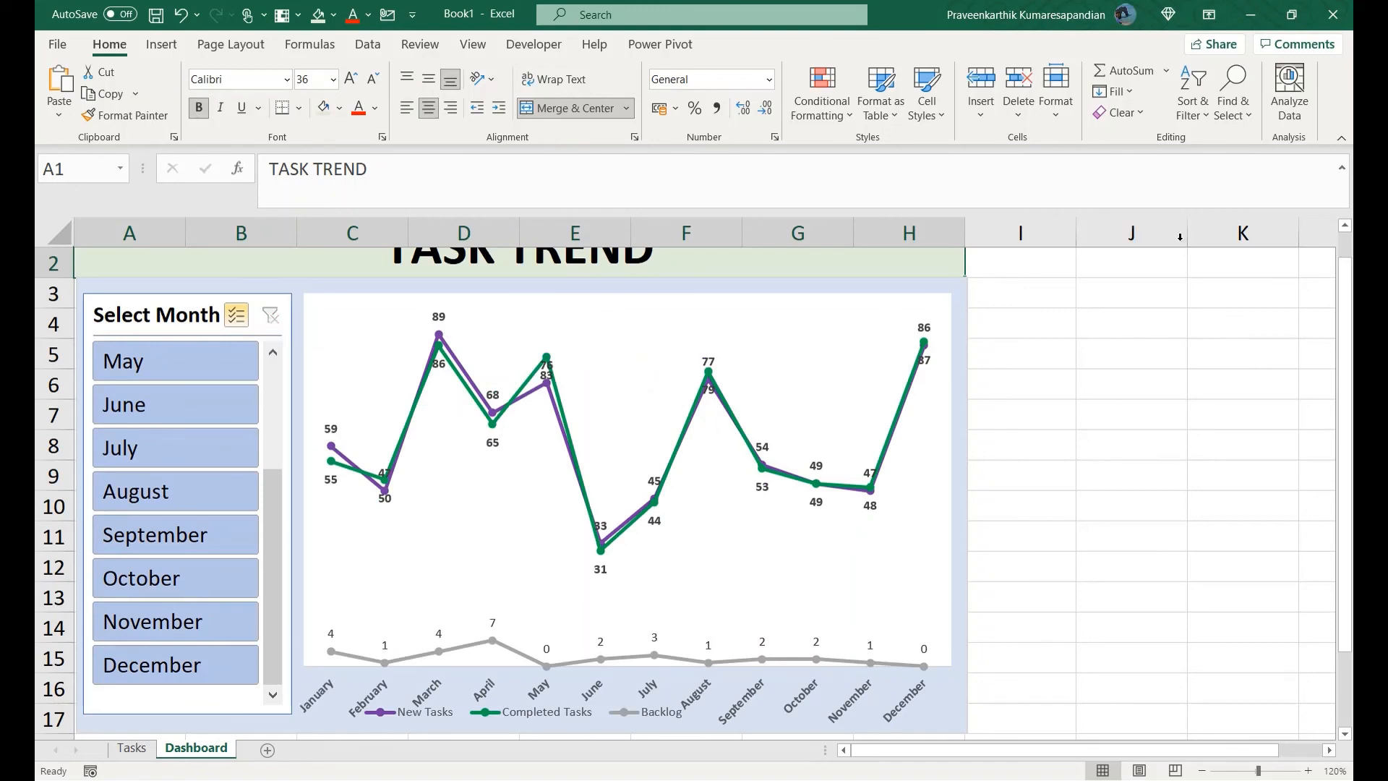
{"action": "scroll", "coordinate": [1348, 260], "scroll_direction": "up", "scroll_amount": 1}
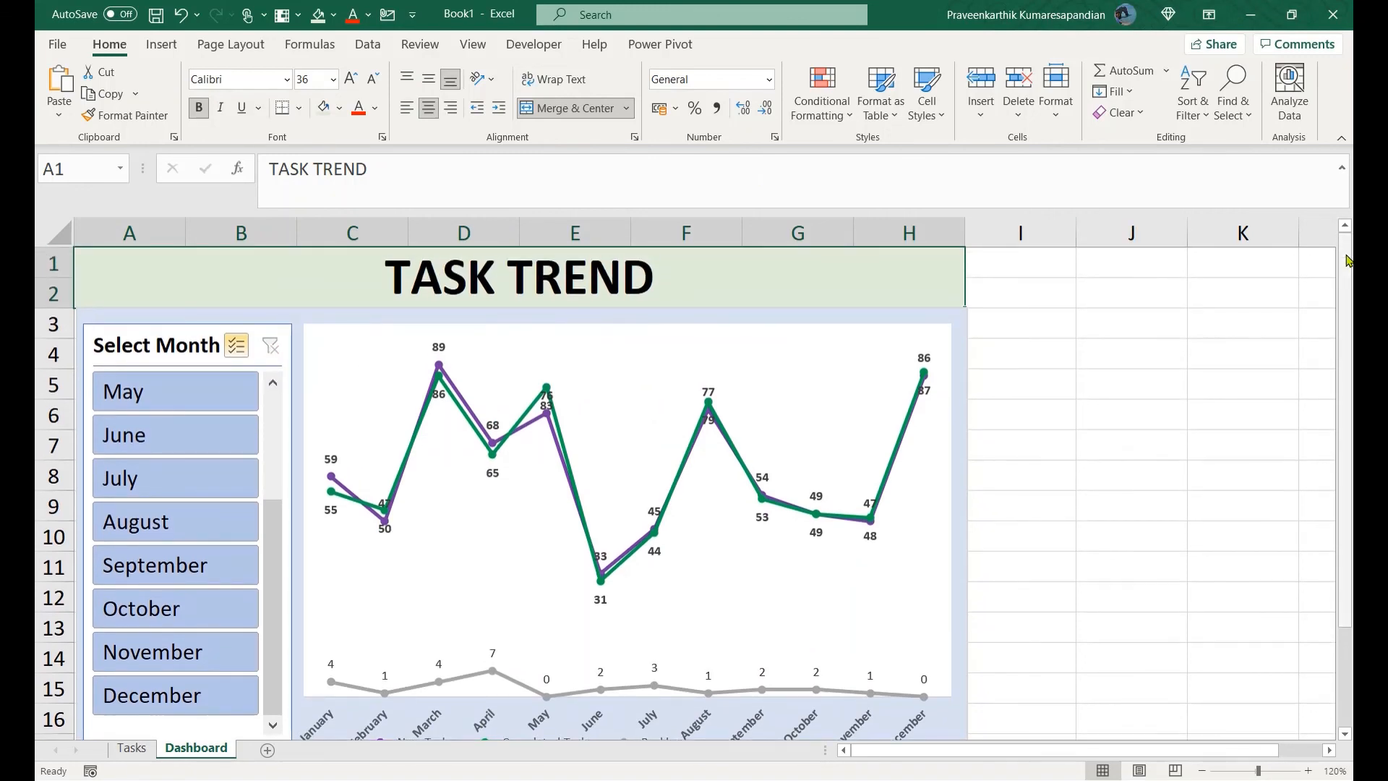